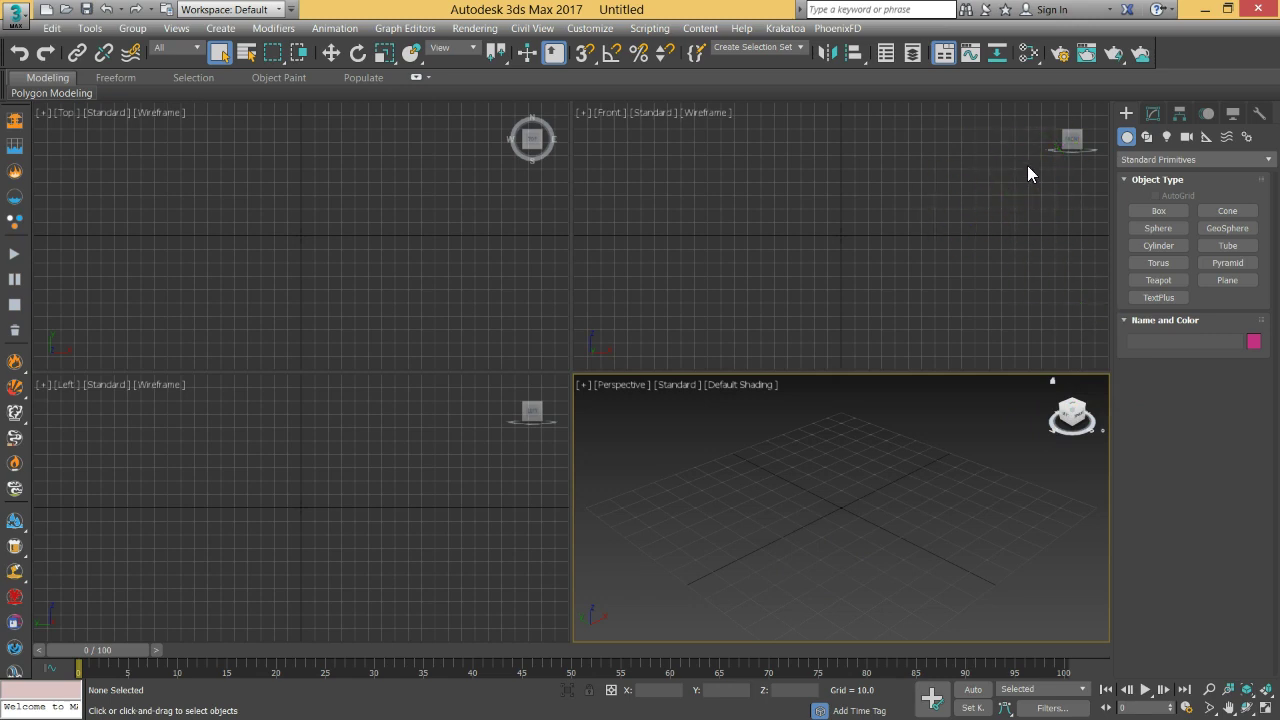
Step: Switch light creation from Photometric to the Standard light types
left_click(1168, 142)
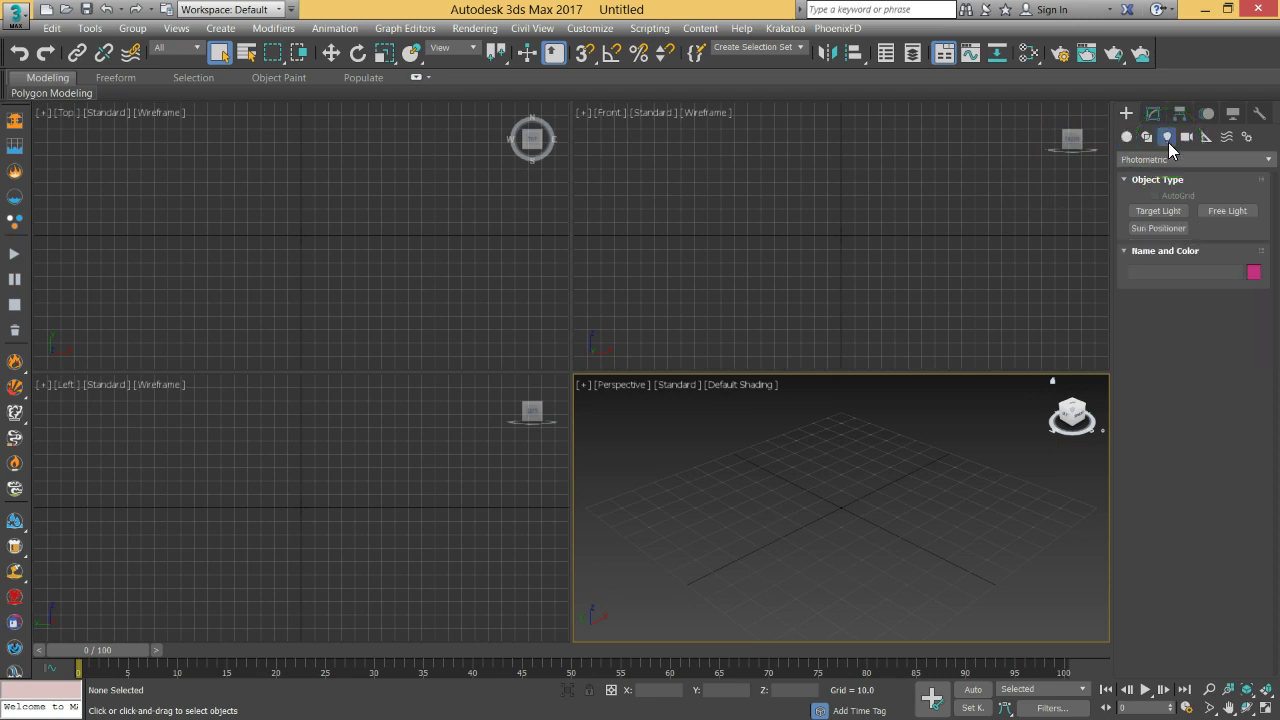
left_click(1145, 162)
left_click(1138, 191)
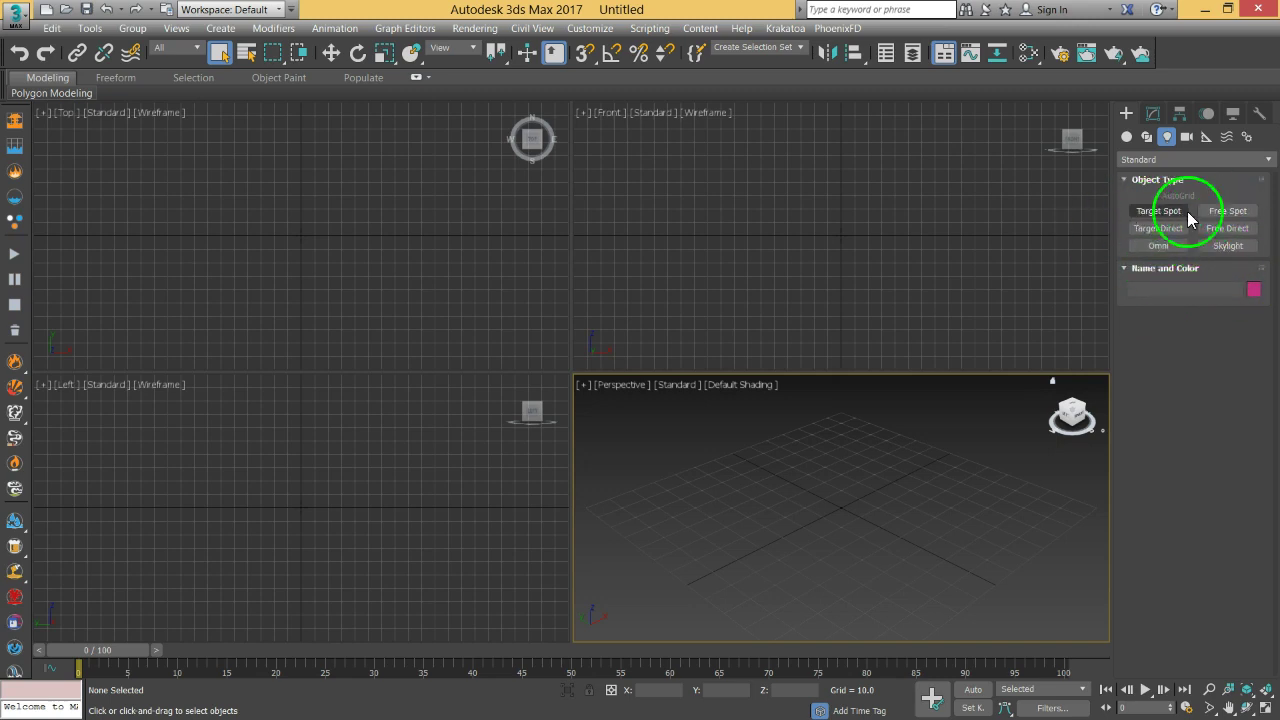
Step: Draw a plane about 141 long and 222 wide in the Top viewport and centre it at X 0, Y 0
left_click(1128, 138)
left_click(1228, 280)
left_click_drag(139, 159, 437, 347)
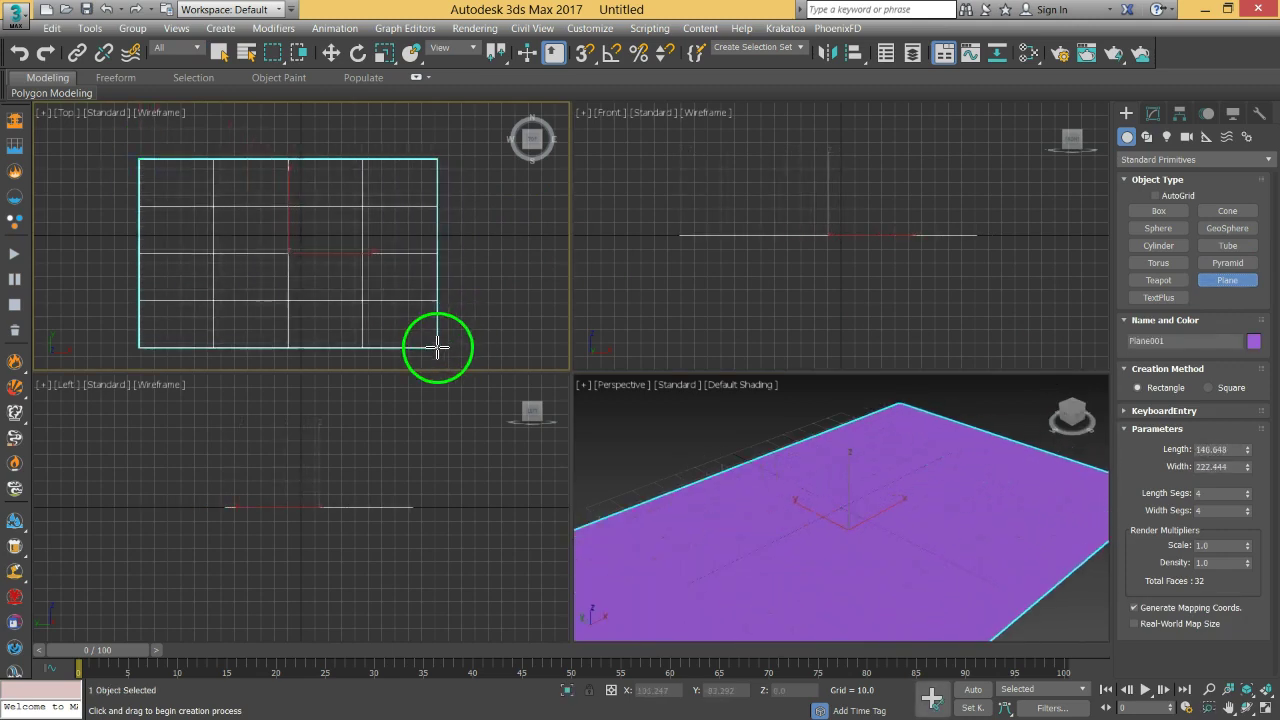
left_click(331, 53)
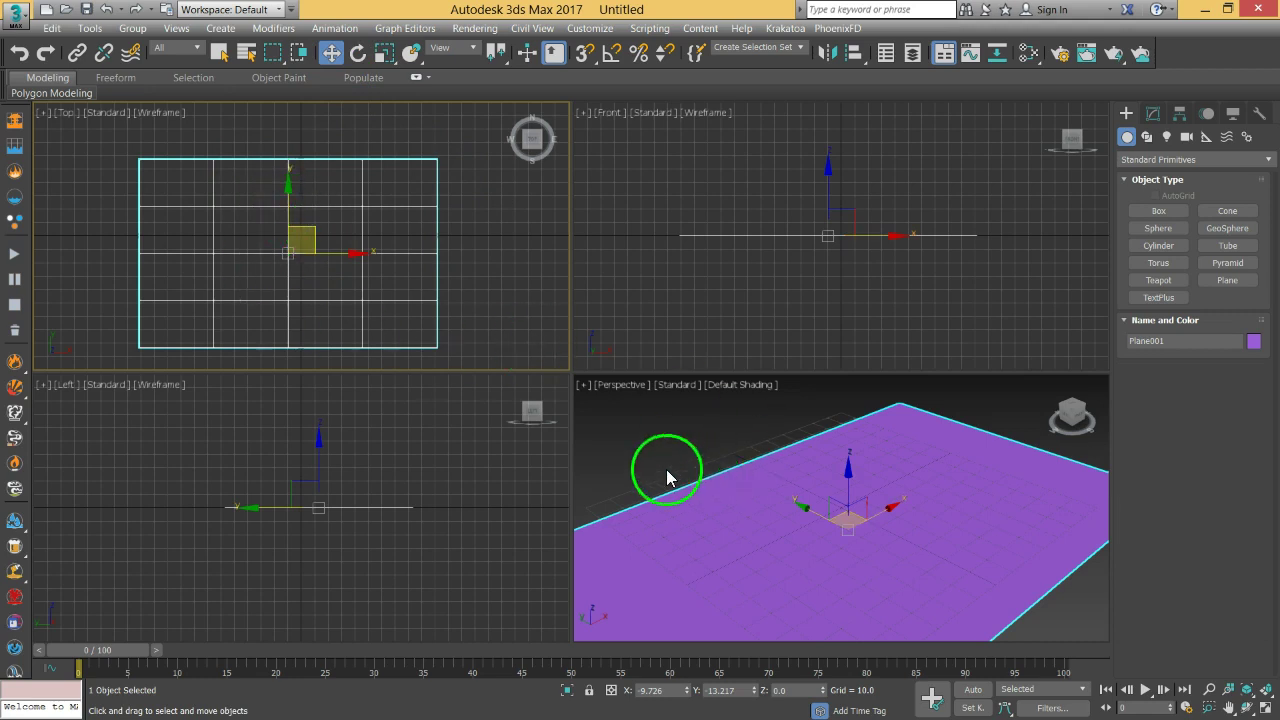
right_click(686, 690)
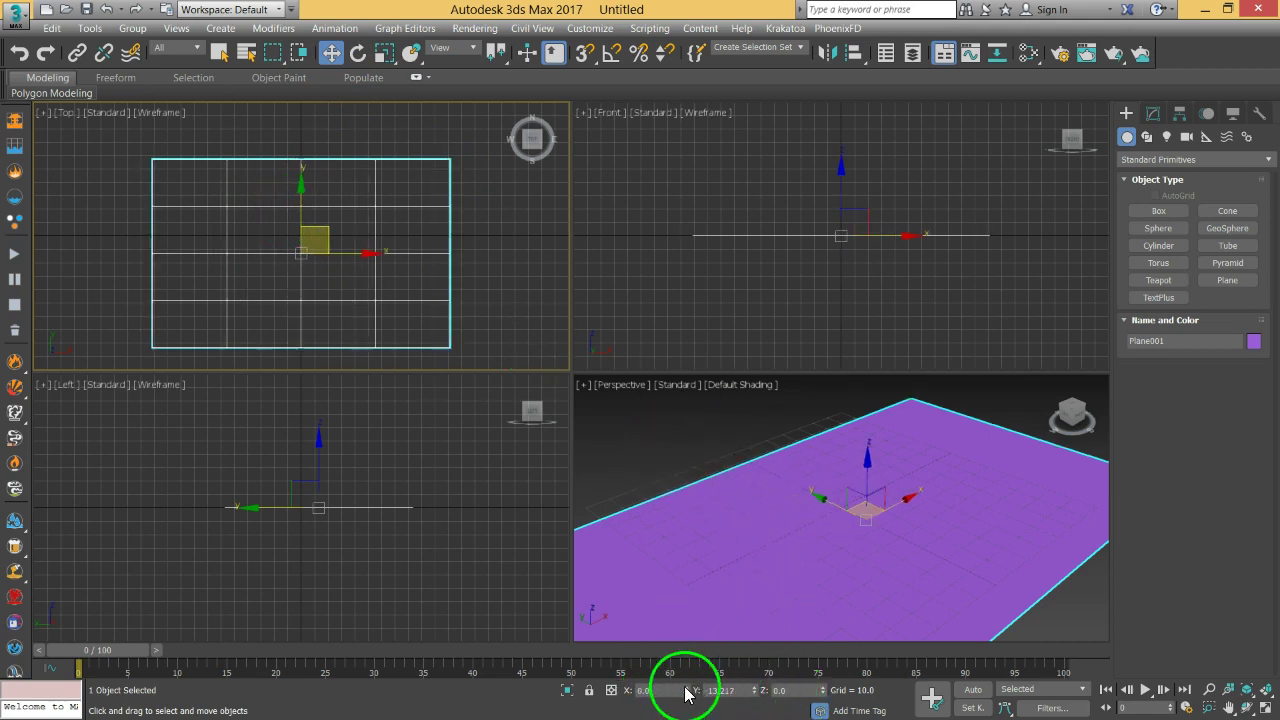
right_click(753, 690)
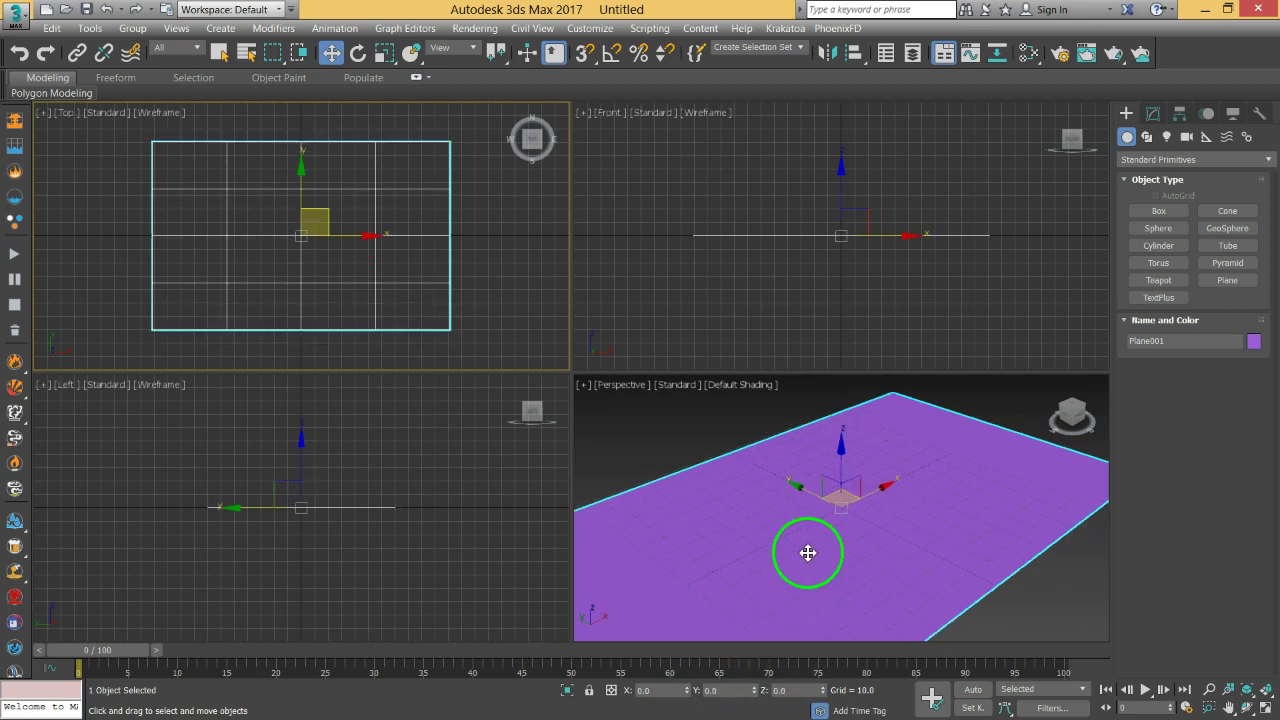
Step: Reduce the plane's width to about 142 and maximize the Perspective viewport
left_click(1156, 115)
left_click_drag(1246, 340, 1249, 368)
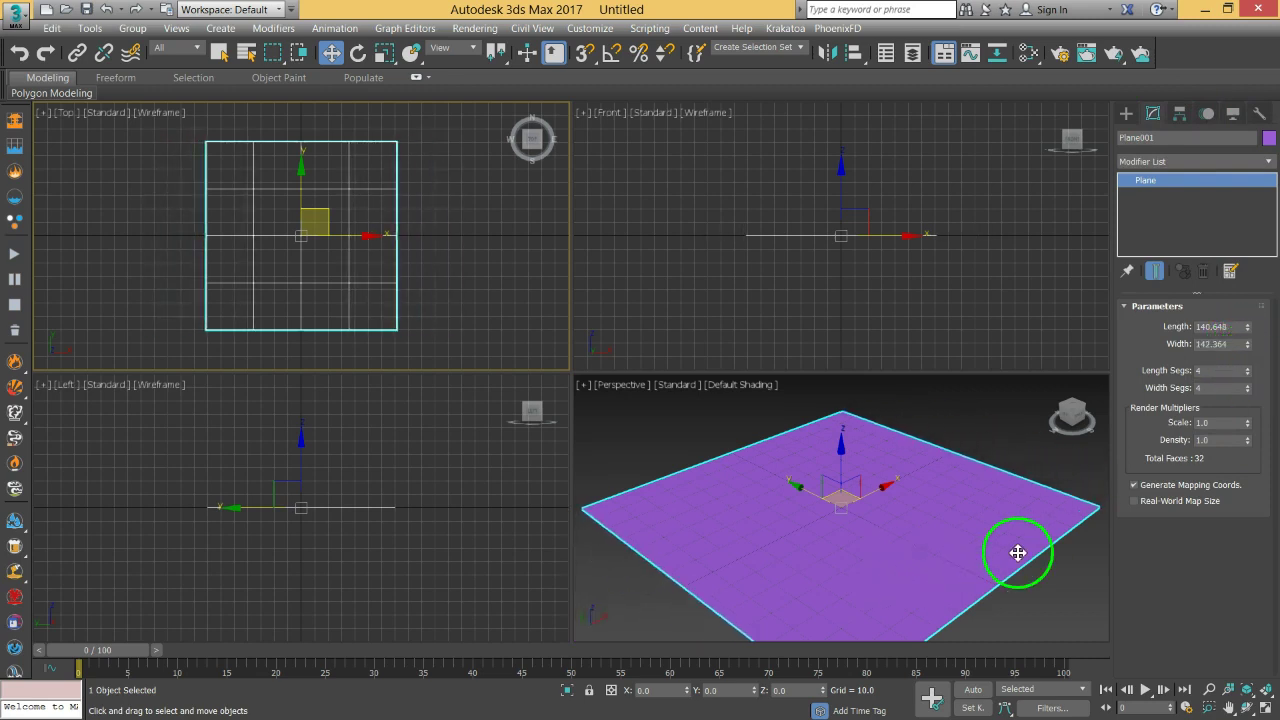
left_click(599, 449)
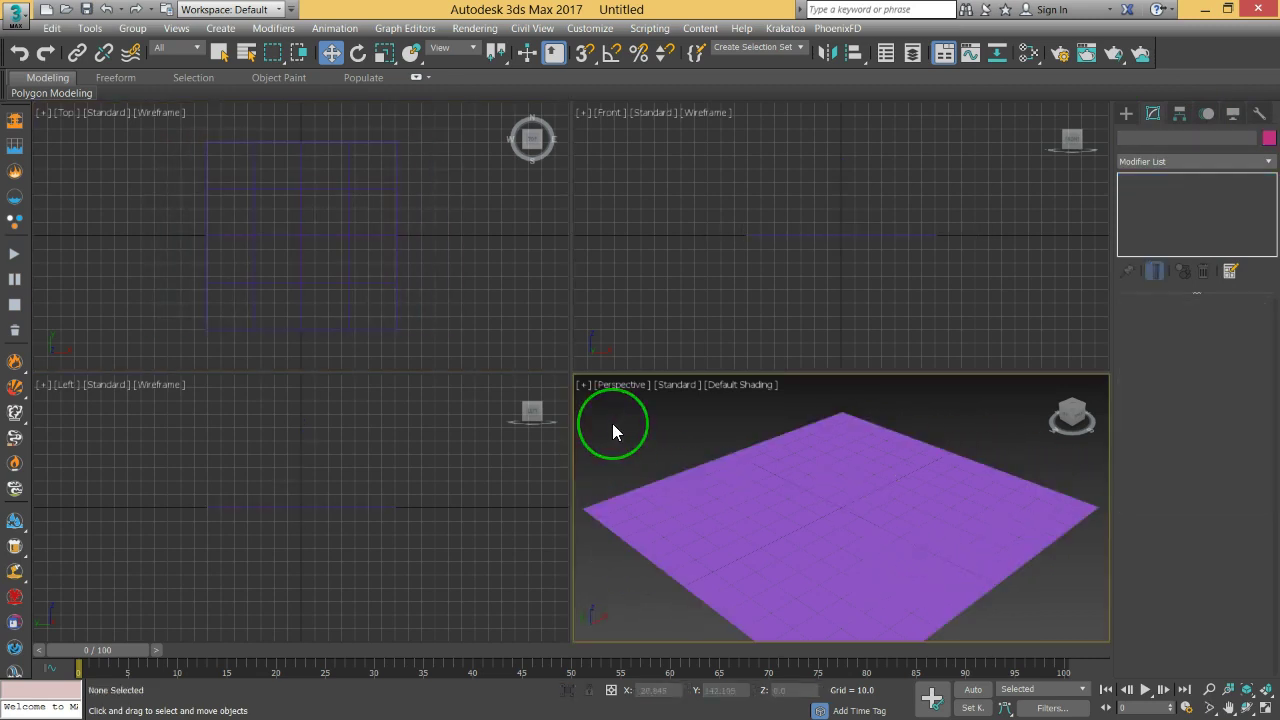
key("alt+w")
middle_click_drag(611, 420, 729, 457, "alt")
Step: Give the plane a custom dark grey object colour with RGB 21, 21, 21
left_click(677, 466)
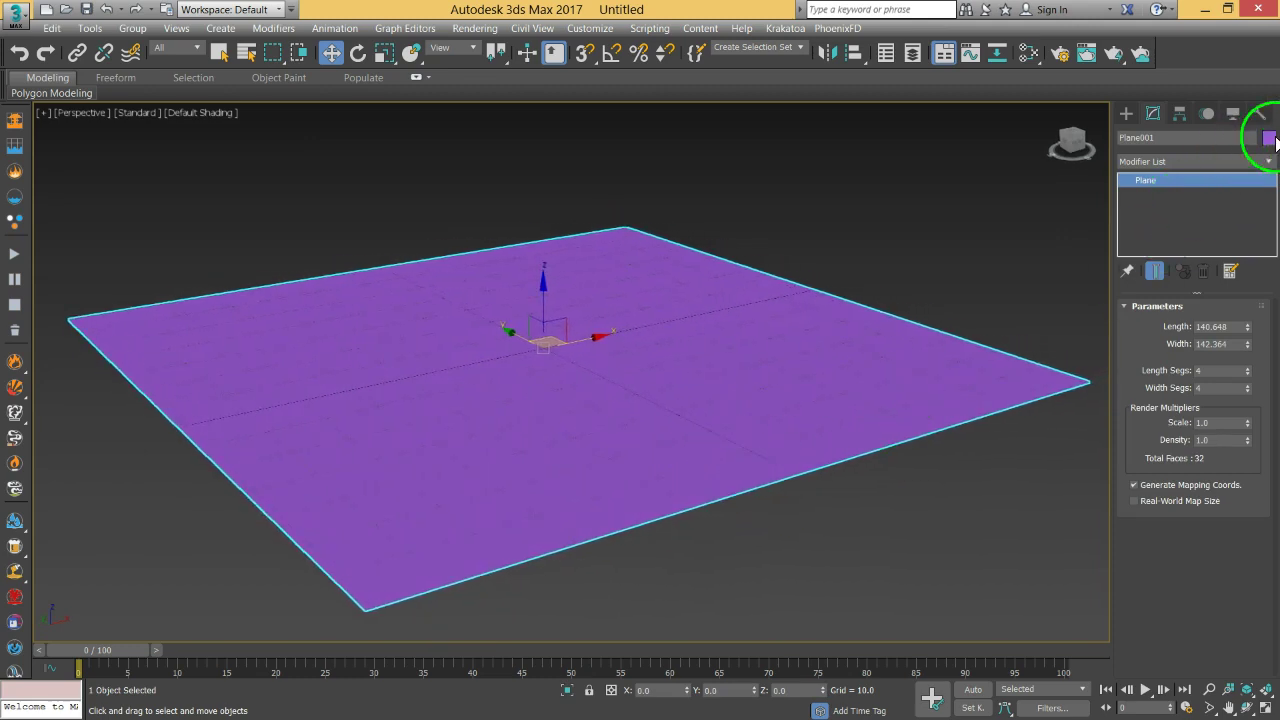
left_click(1269, 138)
left_click(479, 297)
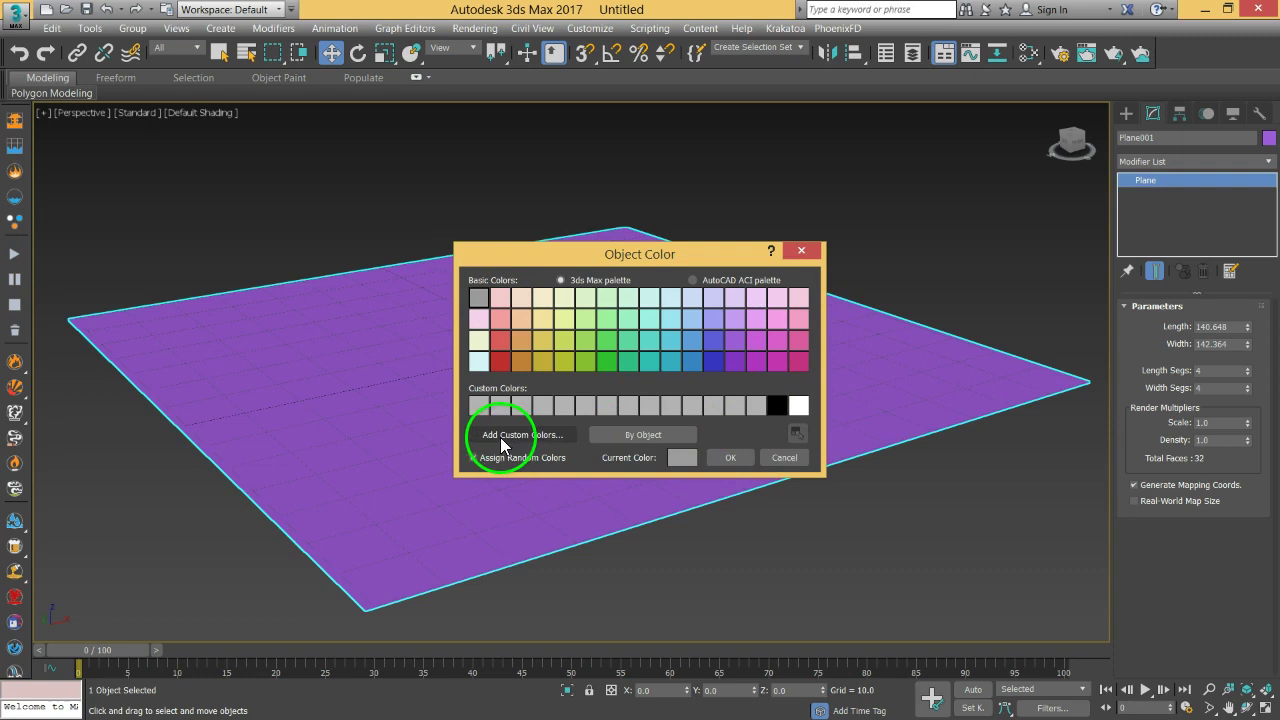
left_click(534, 437)
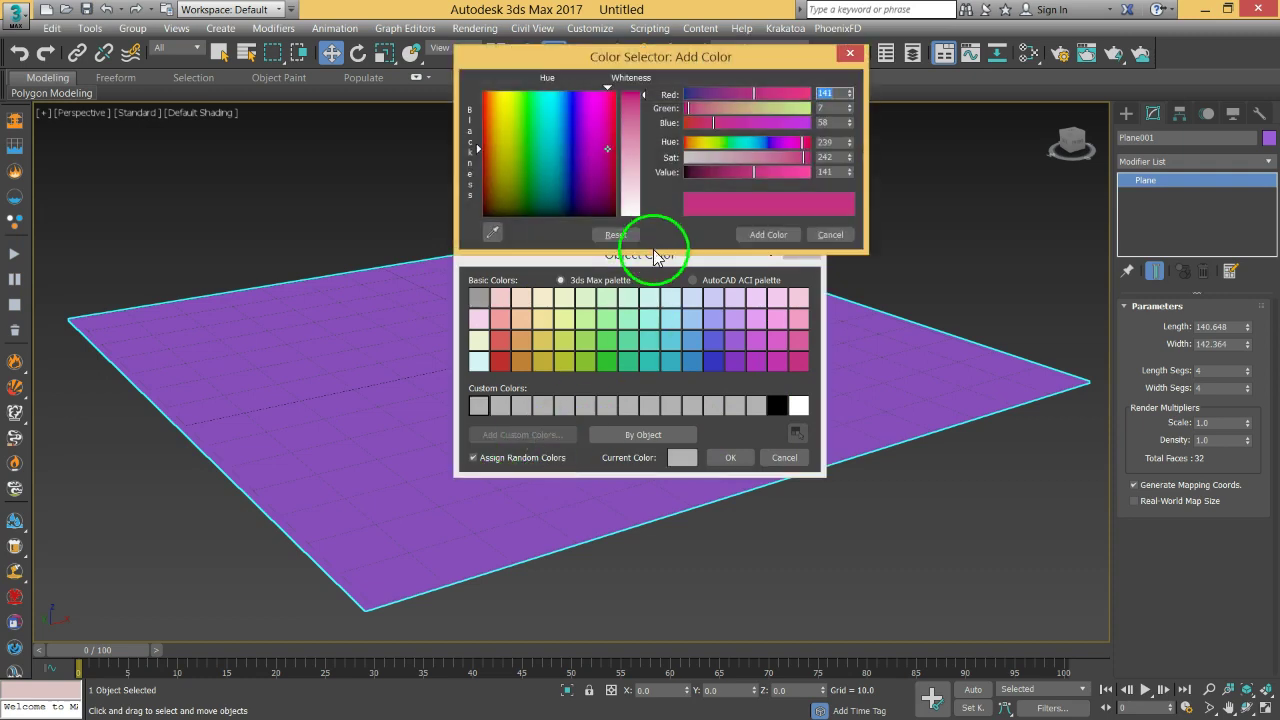
left_click_drag(694, 157, 686, 157)
left_click_drag(753, 172, 695, 175)
left_click(753, 234)
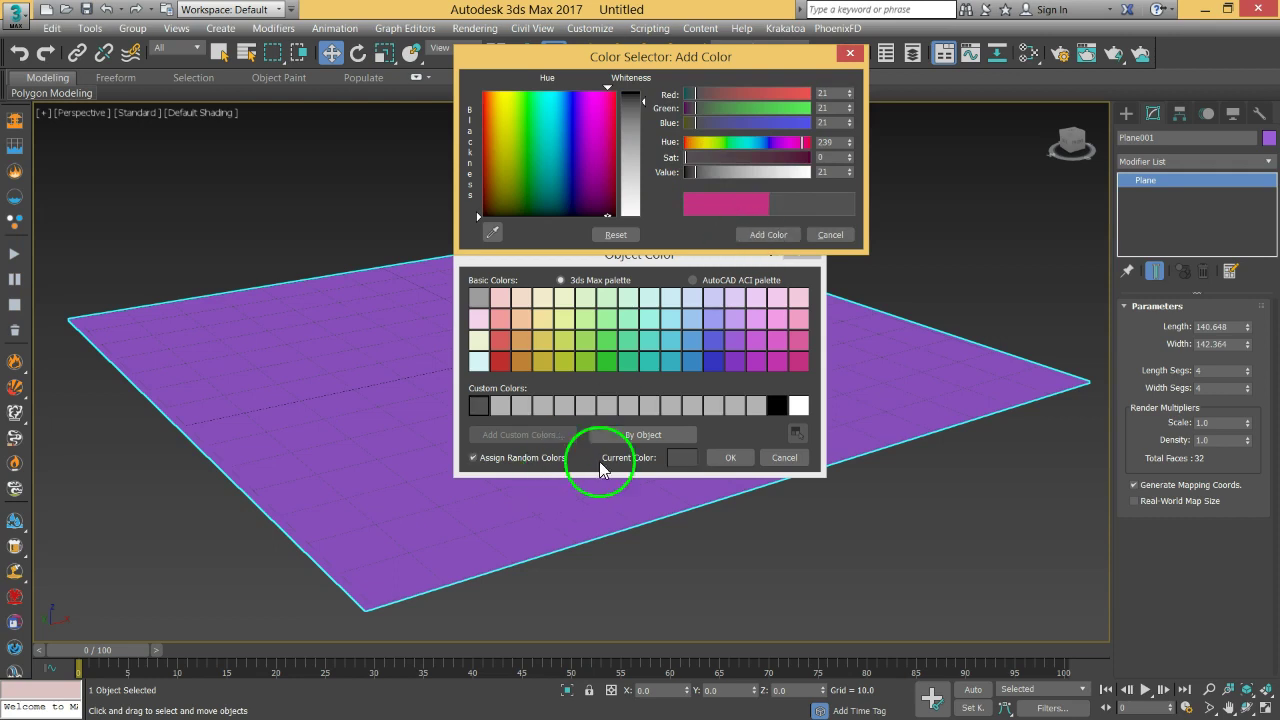
left_click(826, 235)
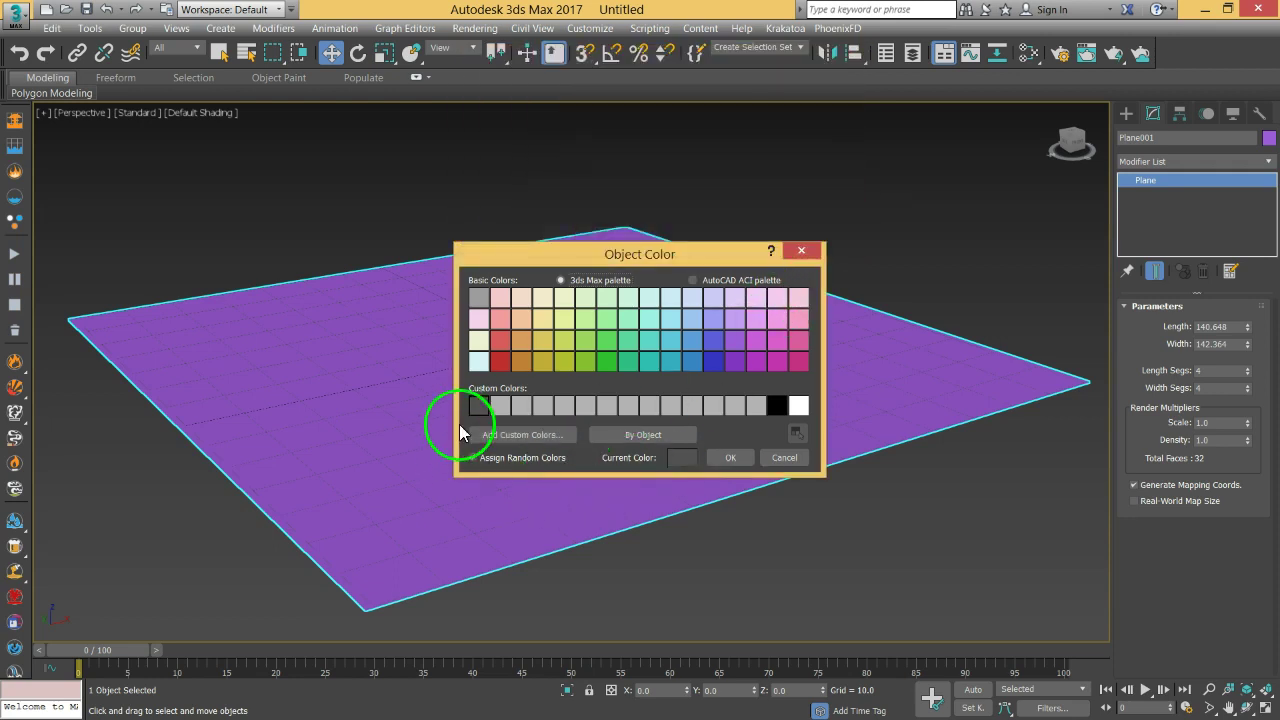
left_click(735, 456)
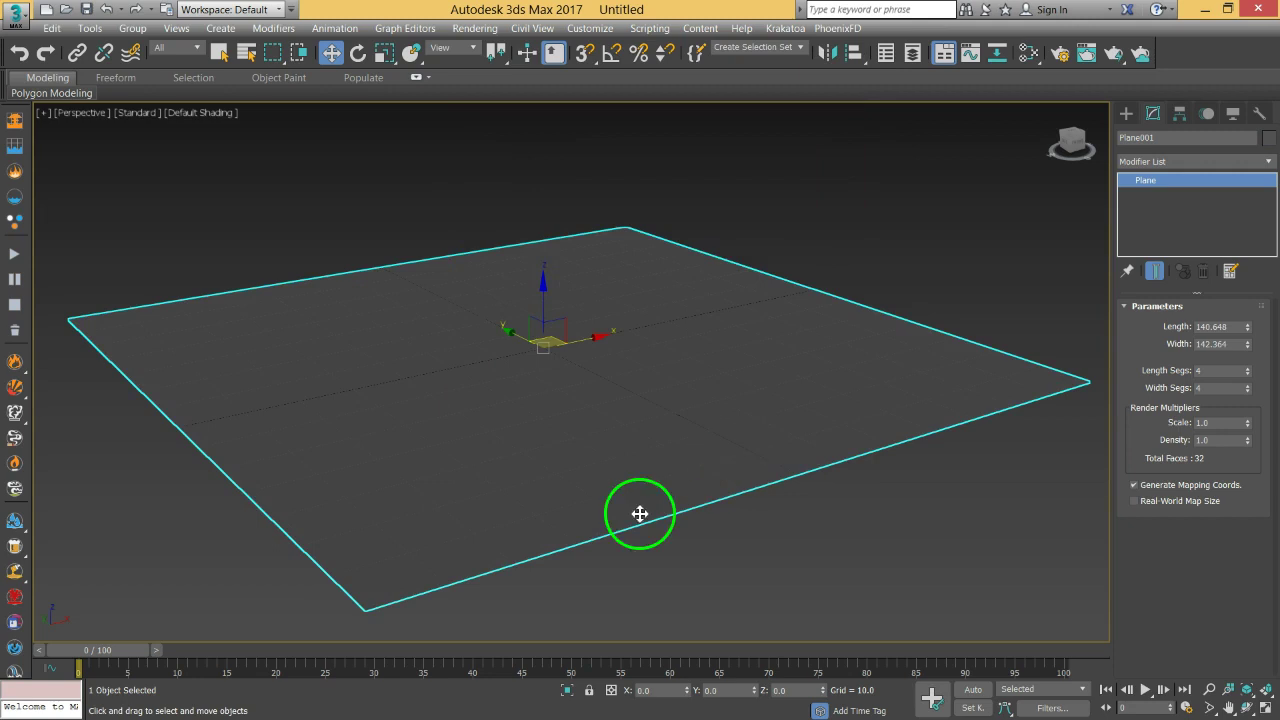
Step: Deselect the plane and display edged faces in the Perspective viewport
left_click(686, 569)
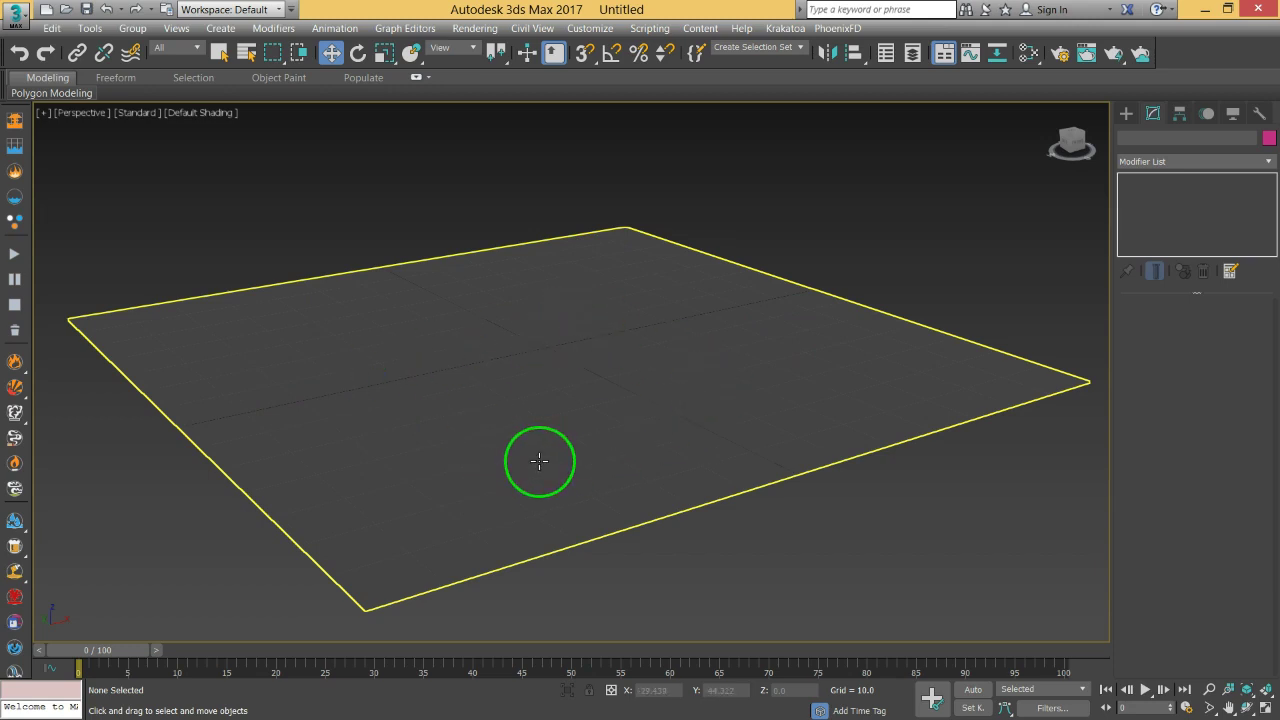
key("F4")
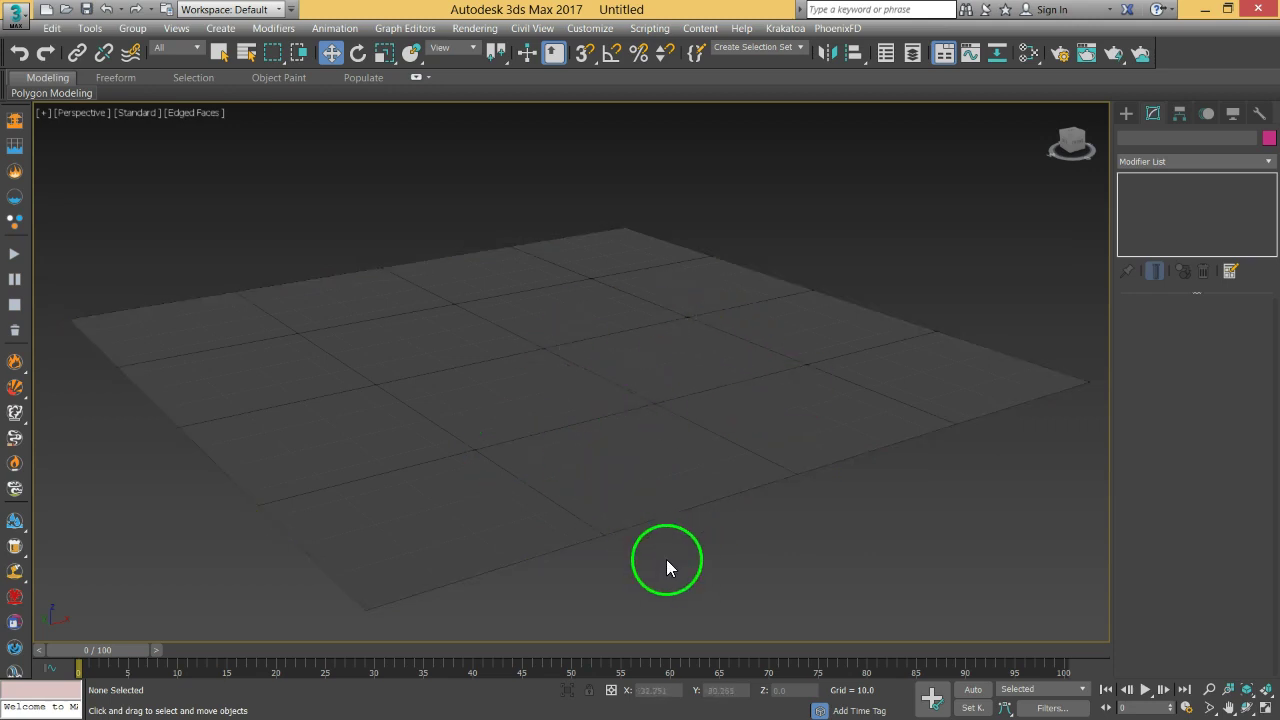
middle_click_drag(580, 434, 577, 449, "alt")
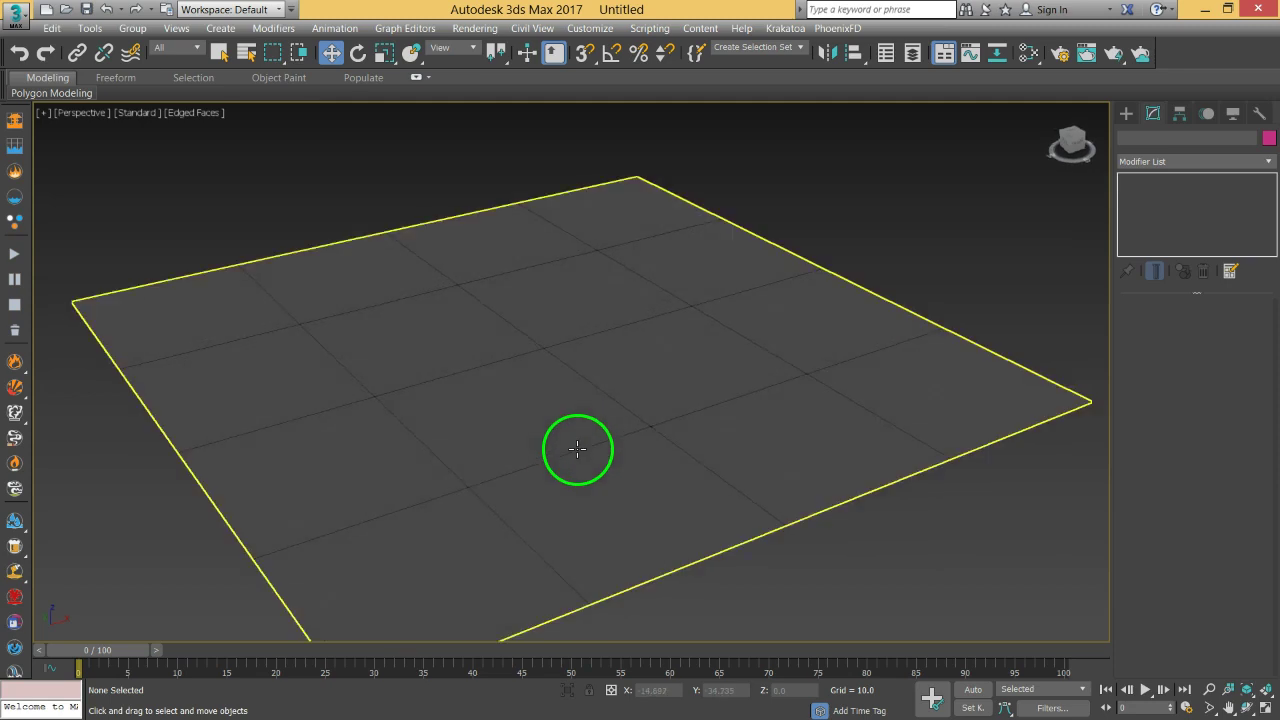
Step: Lower the plane slightly below the grid, to about Z -1.9
left_click(578, 446)
middle_click_drag(543, 306, 543, 311, "alt")
left_click(803, 554)
middle_click_drag(803, 554, 755, 509, "alt")
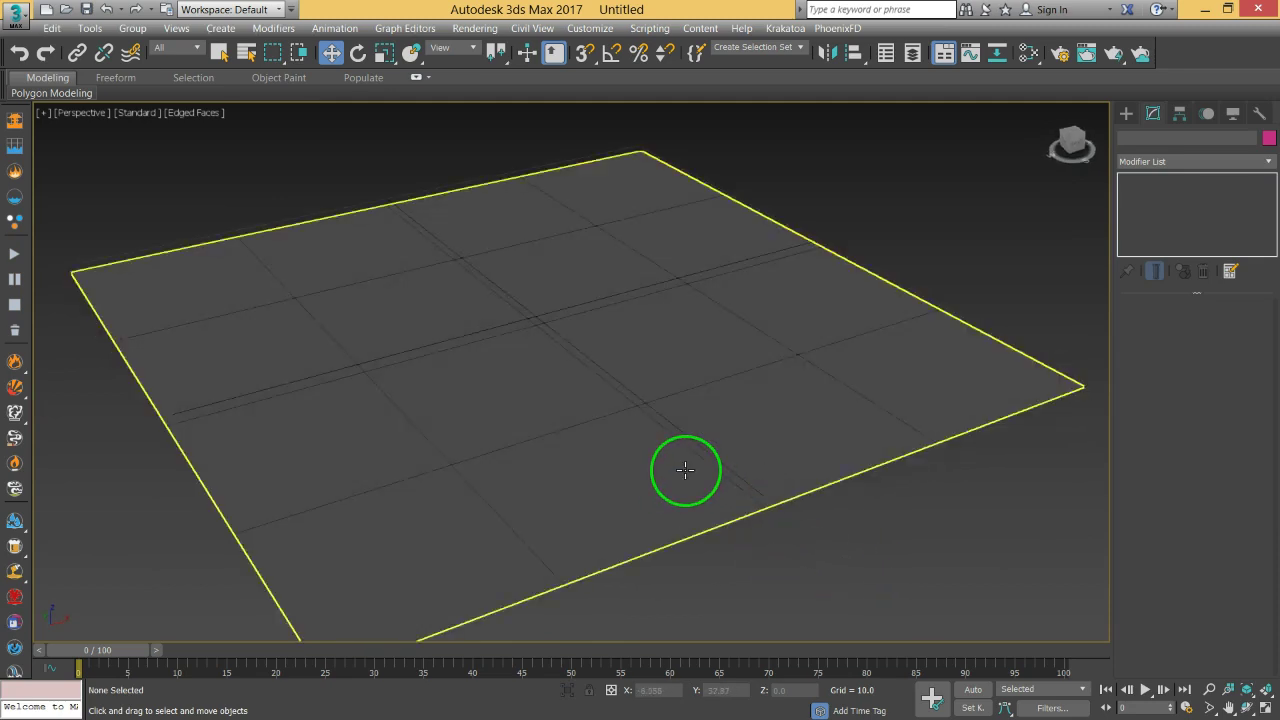
left_click(760, 562)
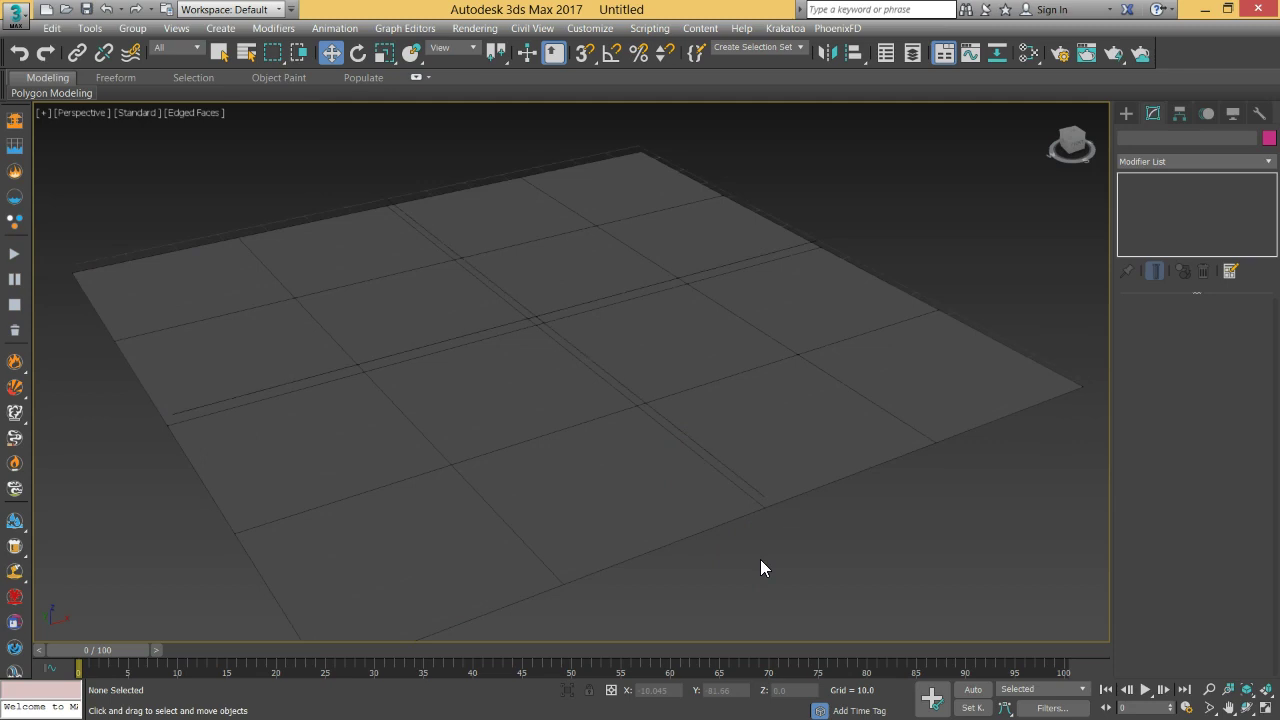
Step: Raise the plane just above the grid, to about Z 0.27
left_click_drag(737, 540, 723, 523)
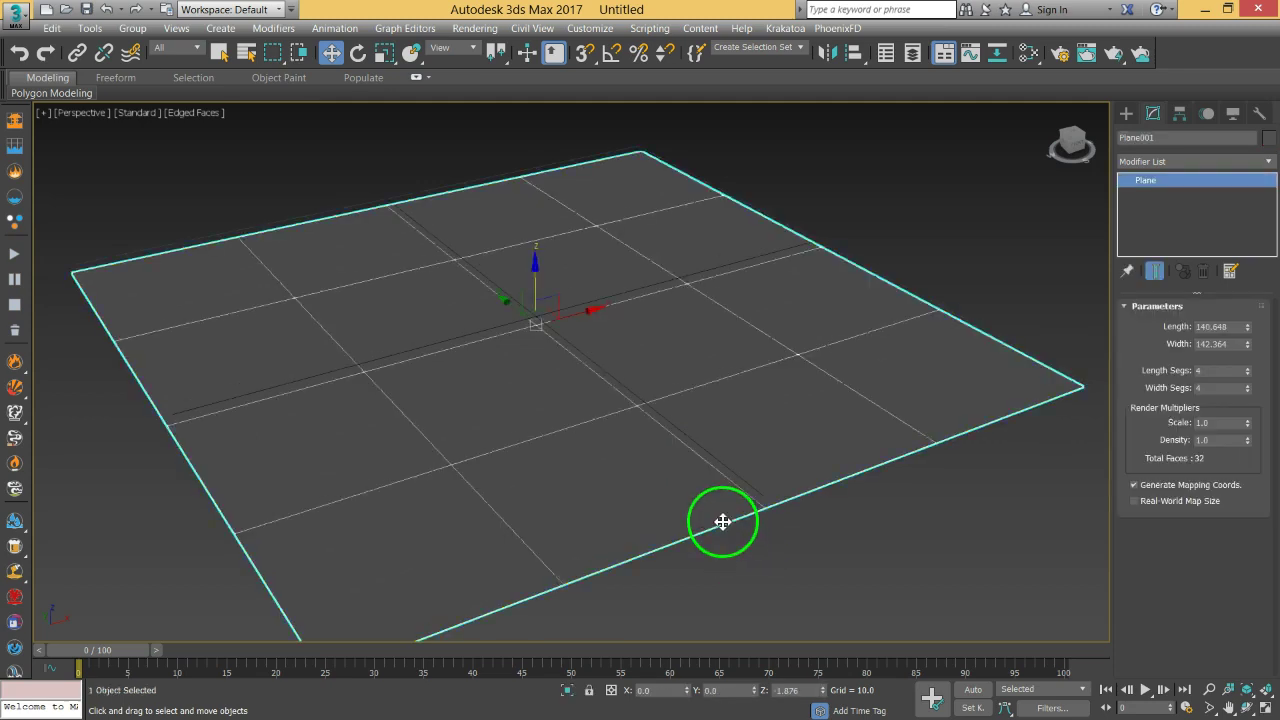
left_click_drag(543, 280, 533, 269)
left_click(801, 566)
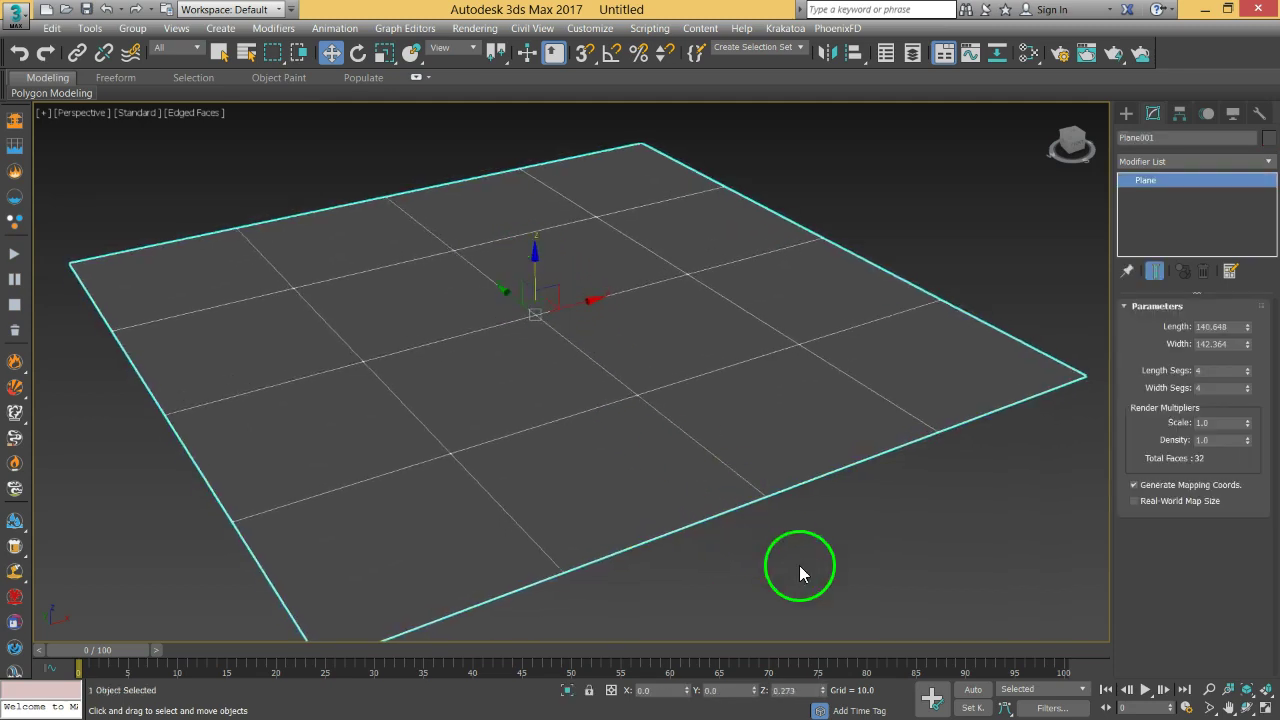
Step: Enable Ambient Occlusion and Illuminate with Scene Lights in the Perspective viewport's lighting and shadow settings
left_click(1125, 115)
left_click(1167, 137)
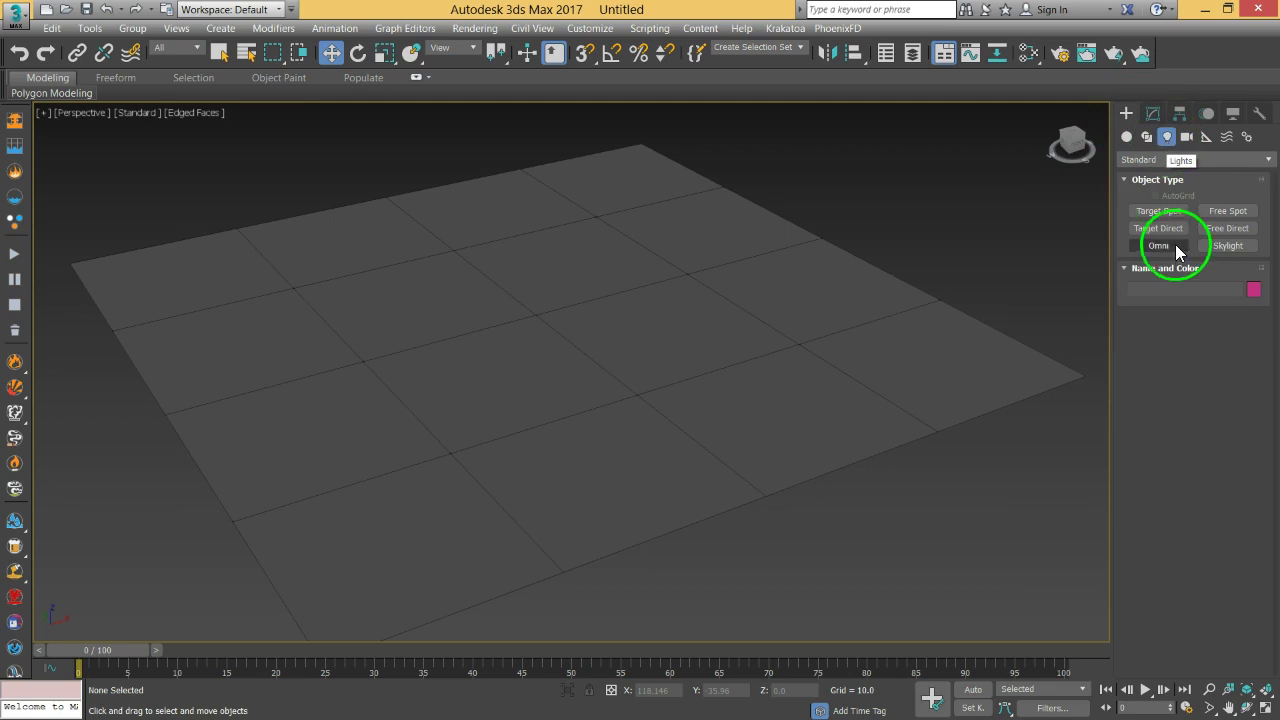
left_click(134, 113)
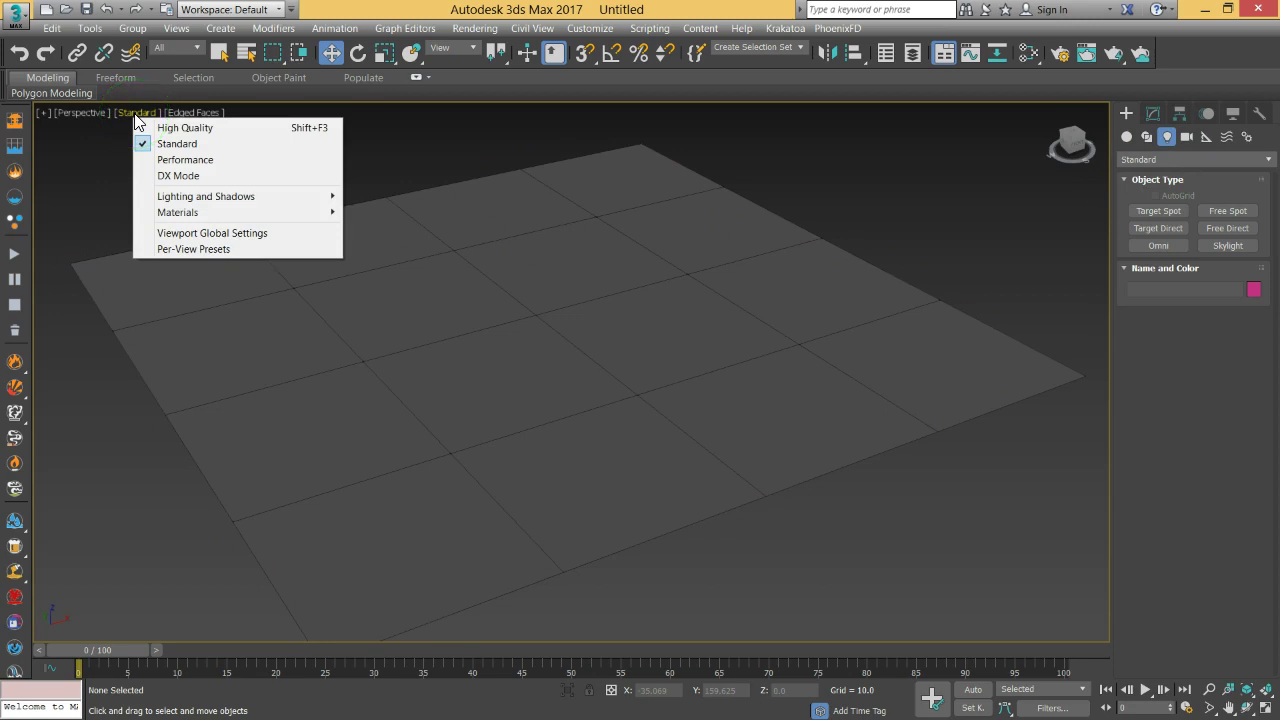
mouse_move(195, 197)
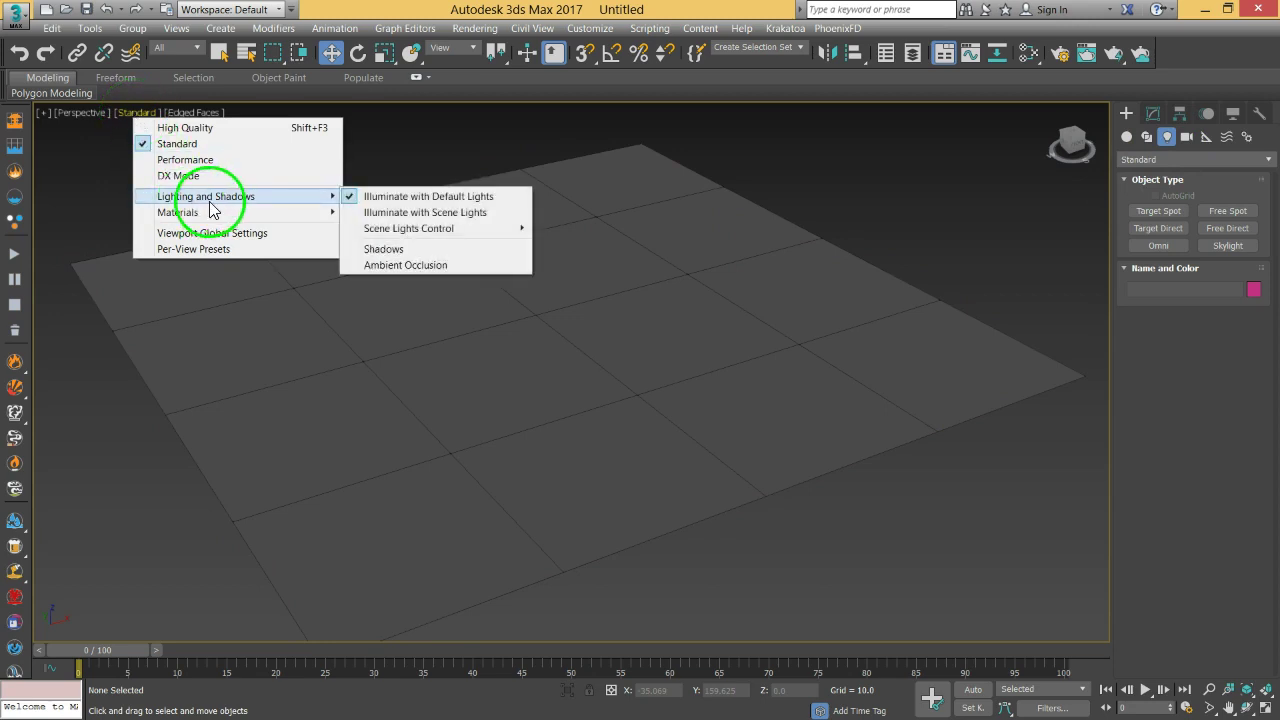
left_click(134, 113)
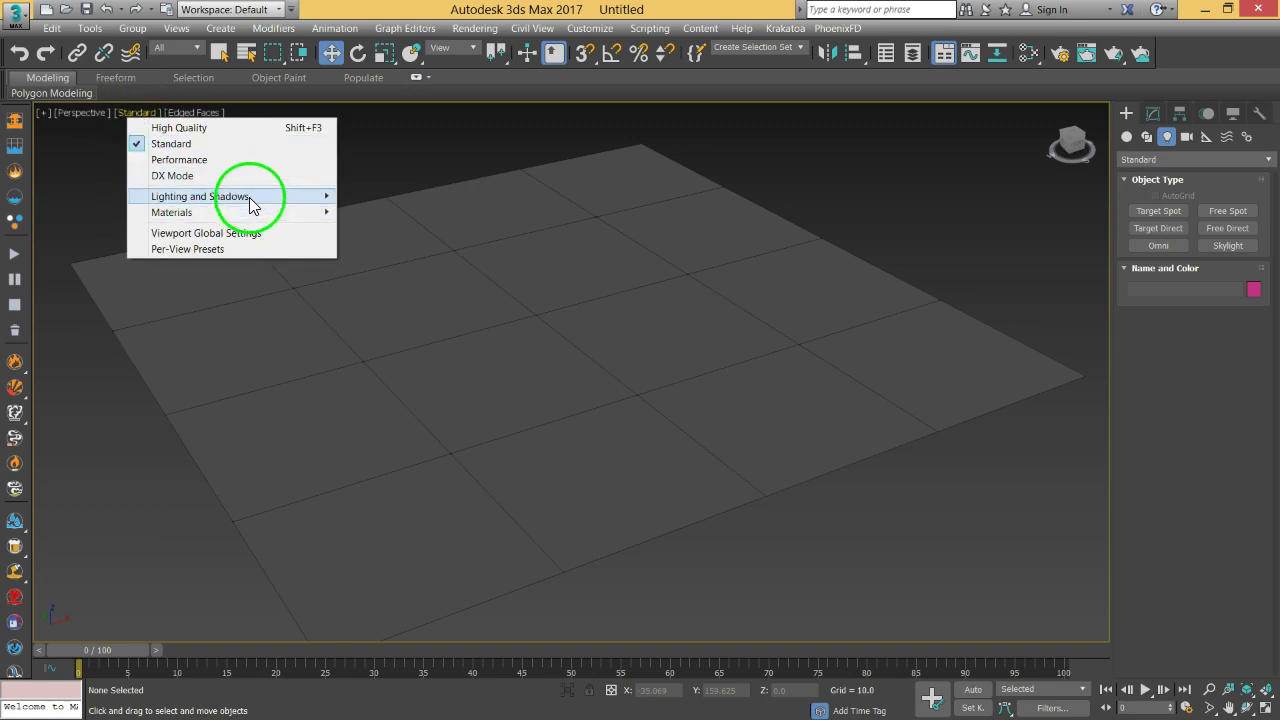
mouse_move(249, 196)
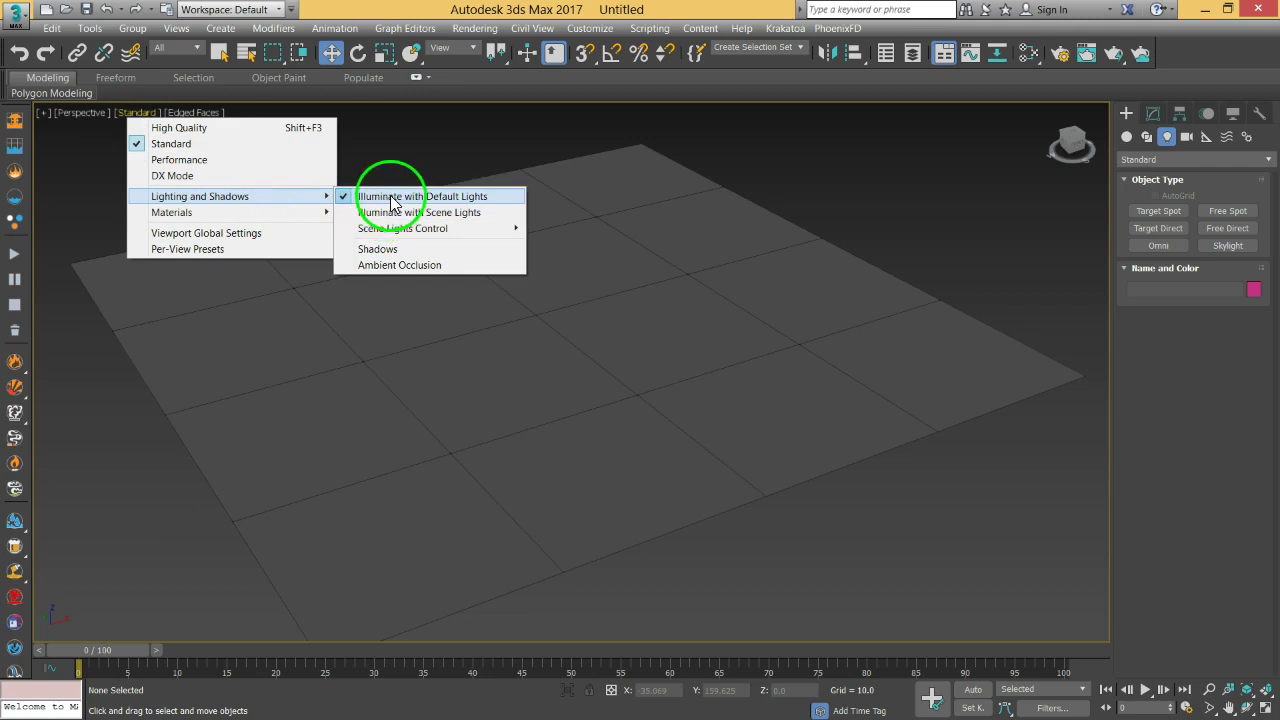
left_click(443, 198)
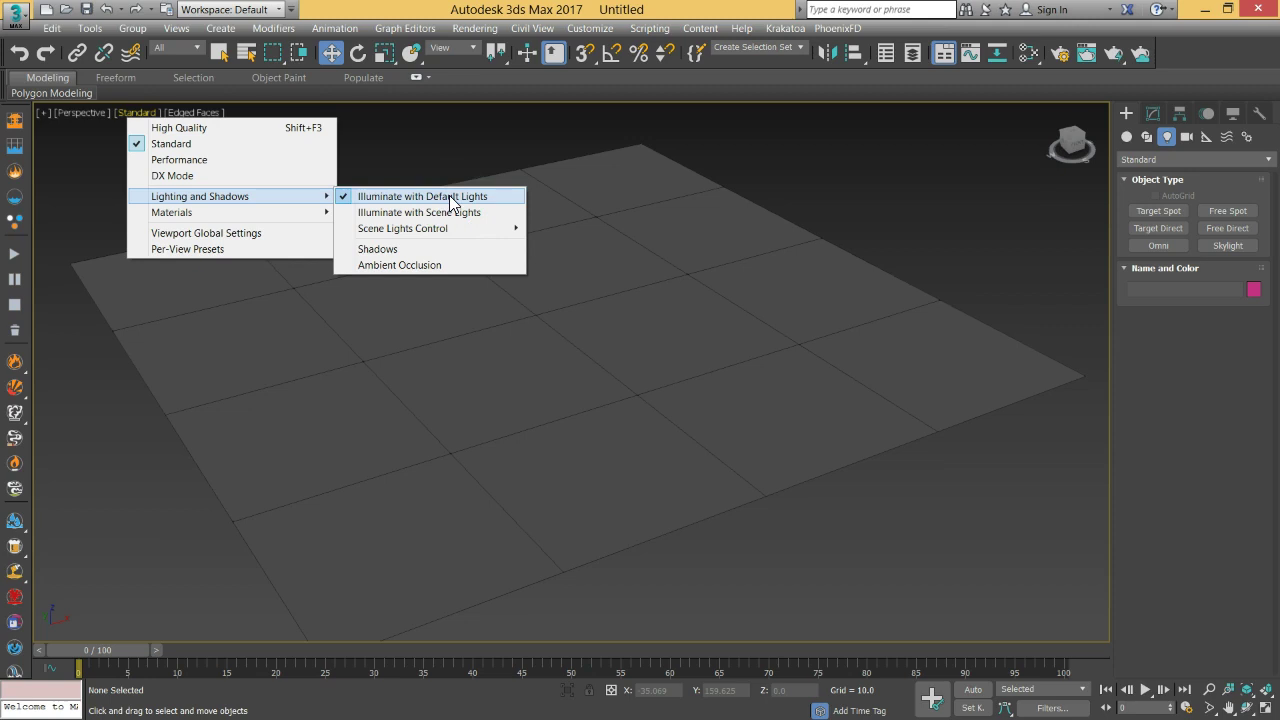
left_click(605, 280)
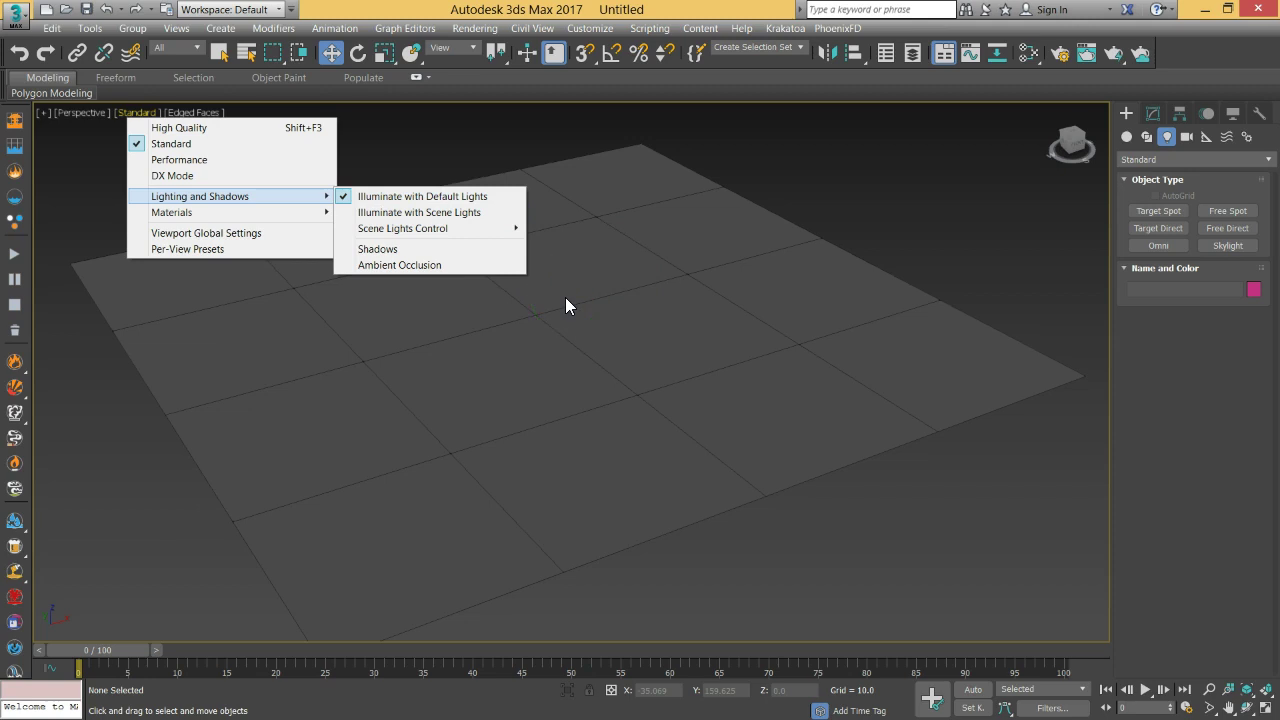
left_click(399, 266)
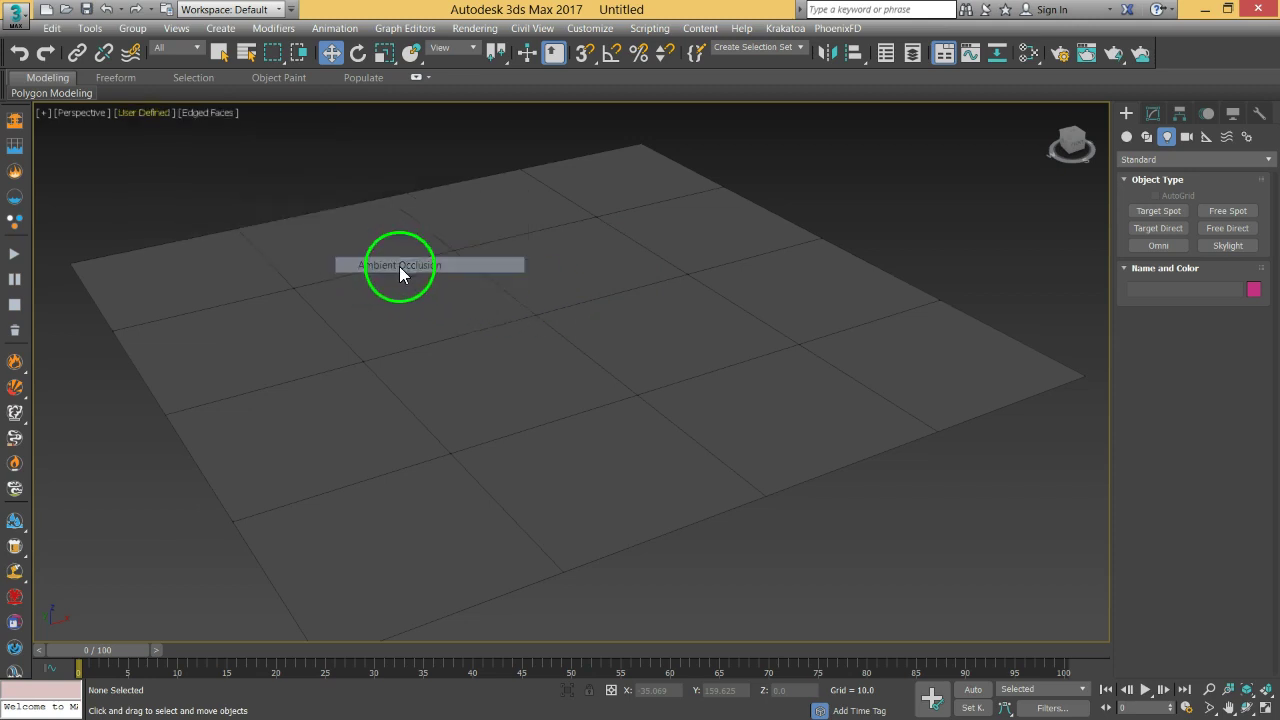
left_click(140, 113)
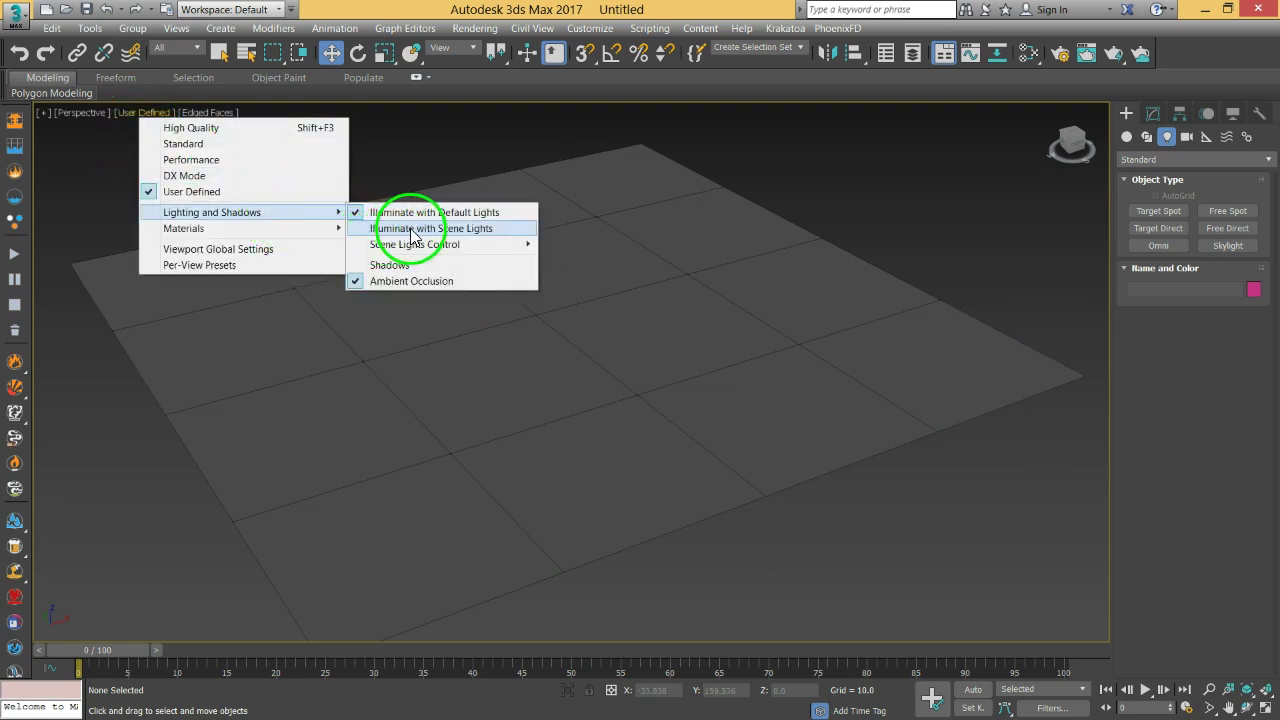
left_click(460, 228)
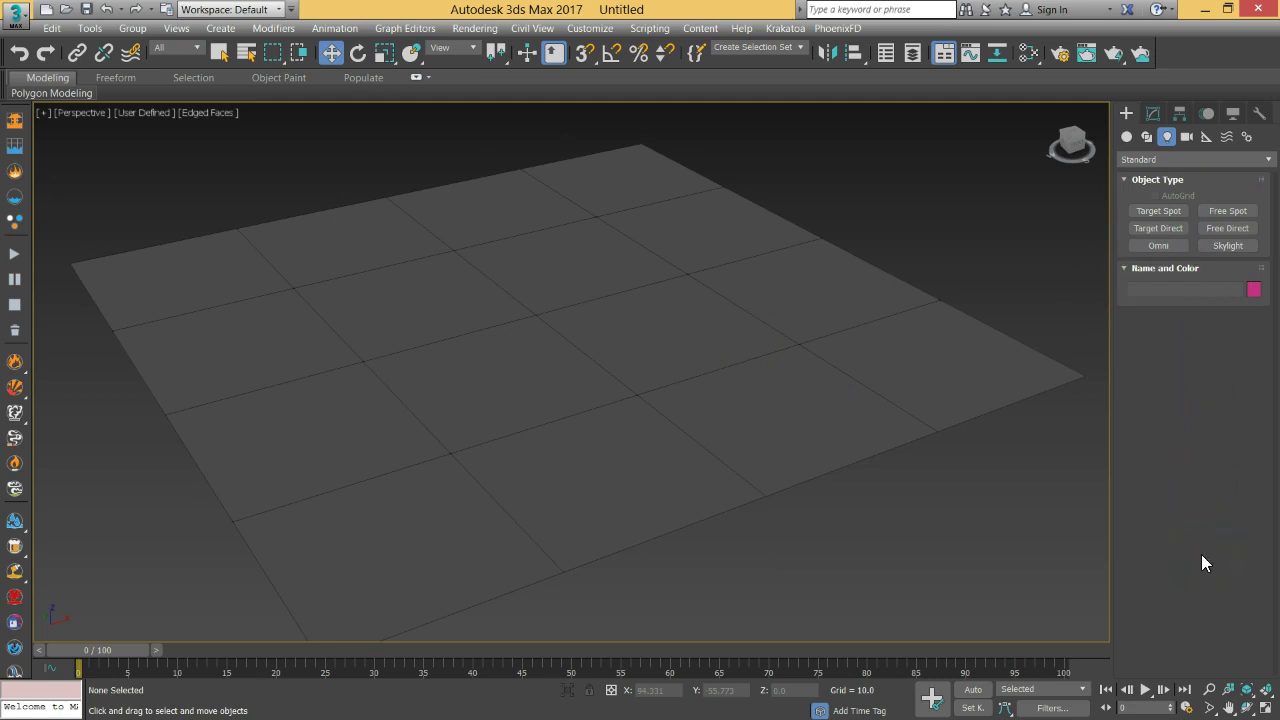
Step: Create a sphere at the plane's centre and raise it to about Z 14.6
left_click(1156, 246)
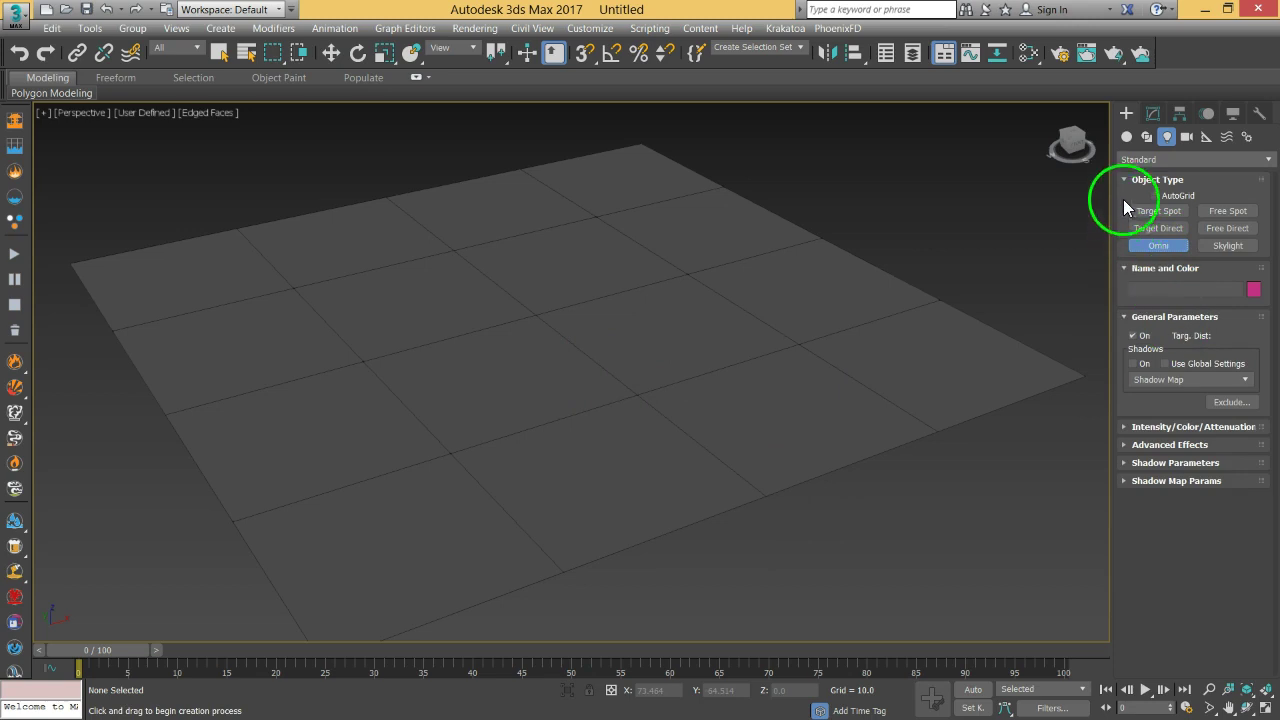
left_click(1127, 136)
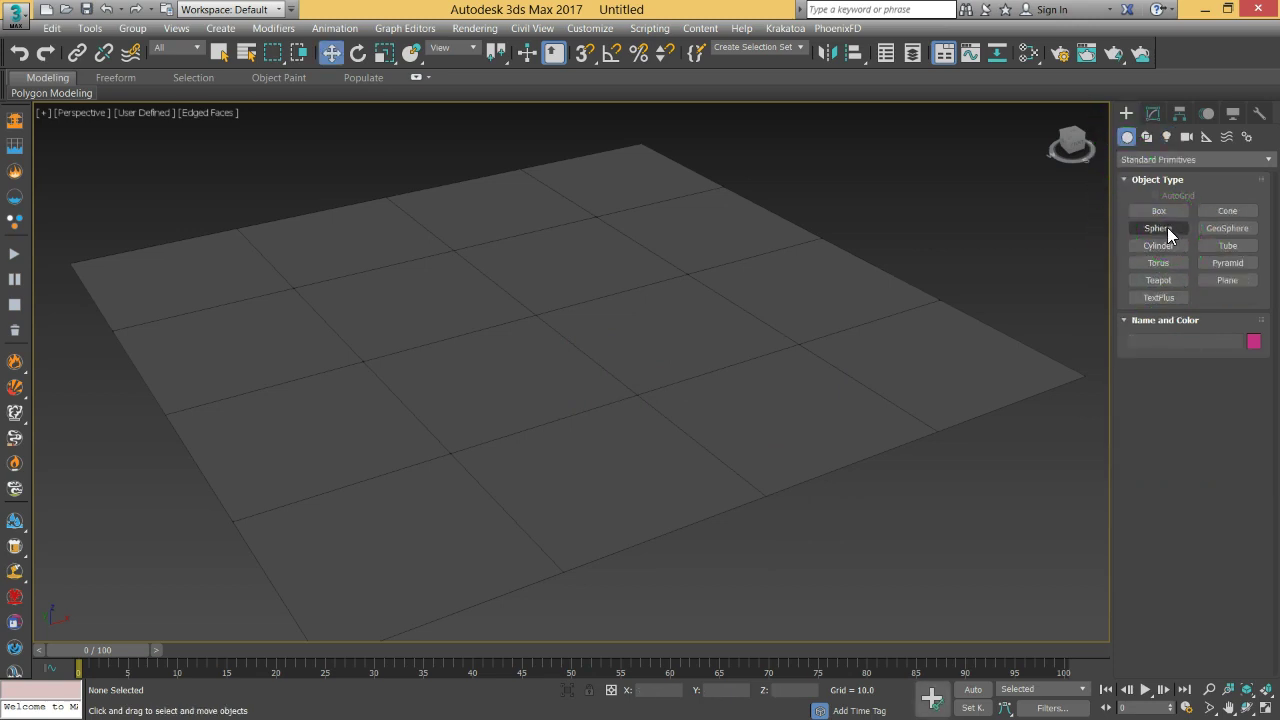
left_click(1160, 228)
left_click_drag(534, 312, 588, 338)
left_click(330, 54)
left_click_drag(514, 243, 542, 192)
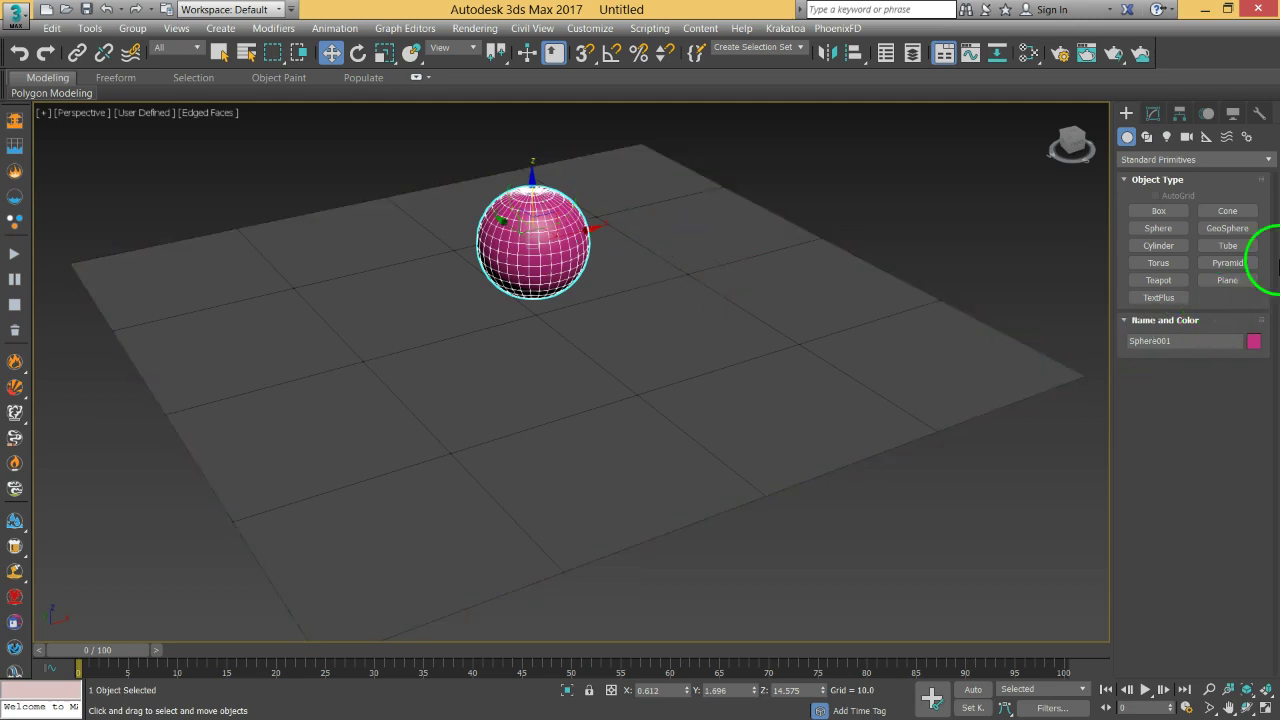
Step: Create a large torus encircling the sphere, raise it so it rests on the plane, and deselect it
left_click(1180, 268)
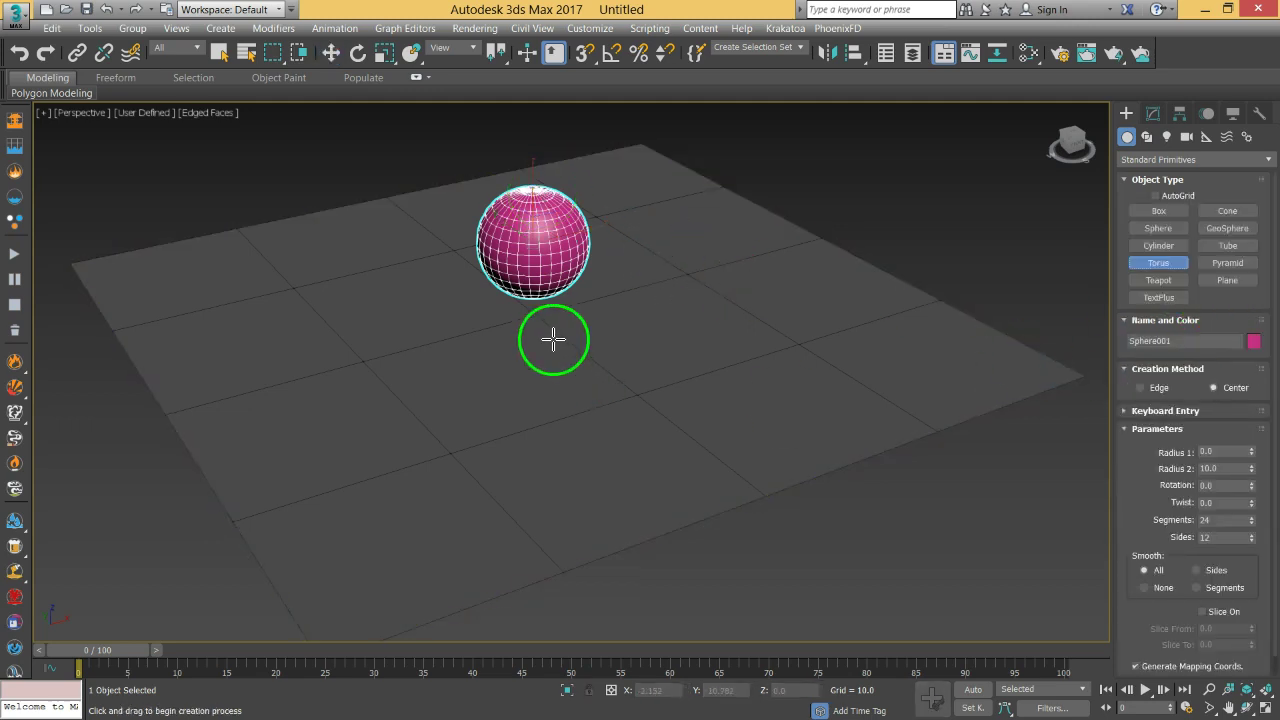
left_click_drag(537, 314, 663, 391)
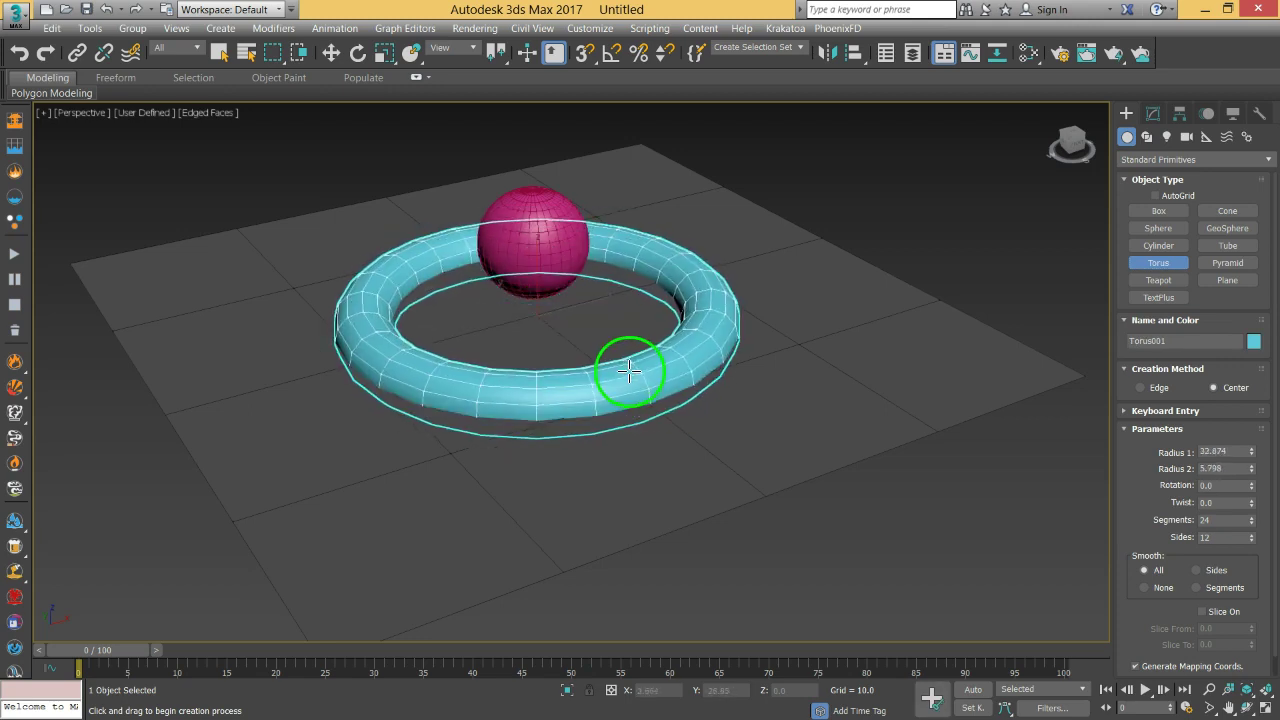
left_click(332, 54)
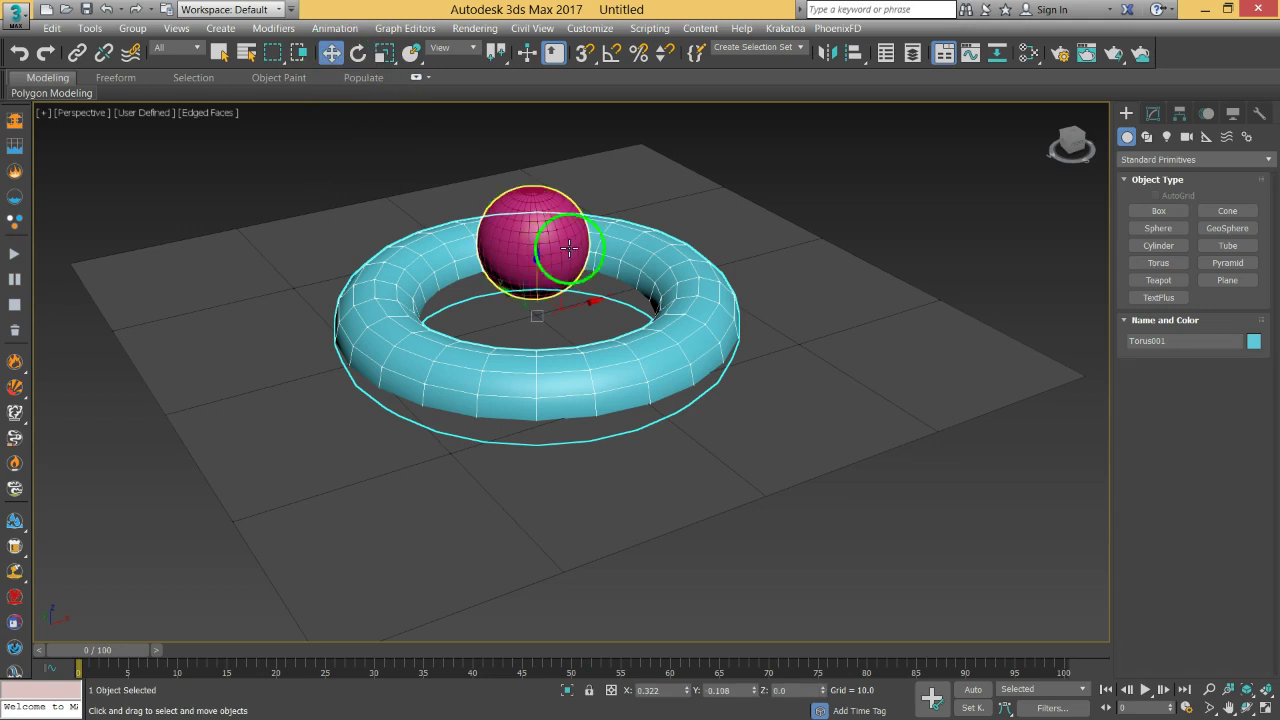
mouse_move(529, 263)
left_mouse_down()
mouse_move(537, 229)
mouse_move(533, 240)
left_mouse_up()
left_click(868, 368)
left_click(829, 562)
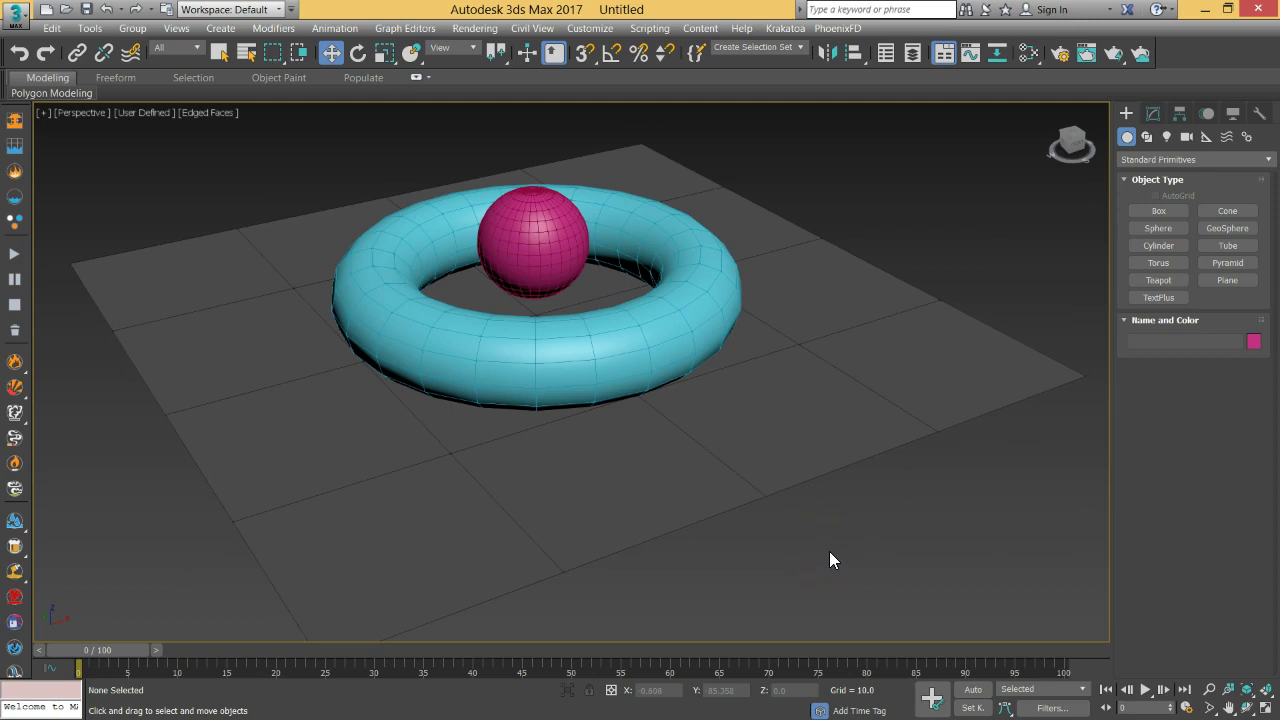
Step: Add a Standard Omni light on the ground plane just outside the torus
left_click(1166, 136)
left_click(1158, 246)
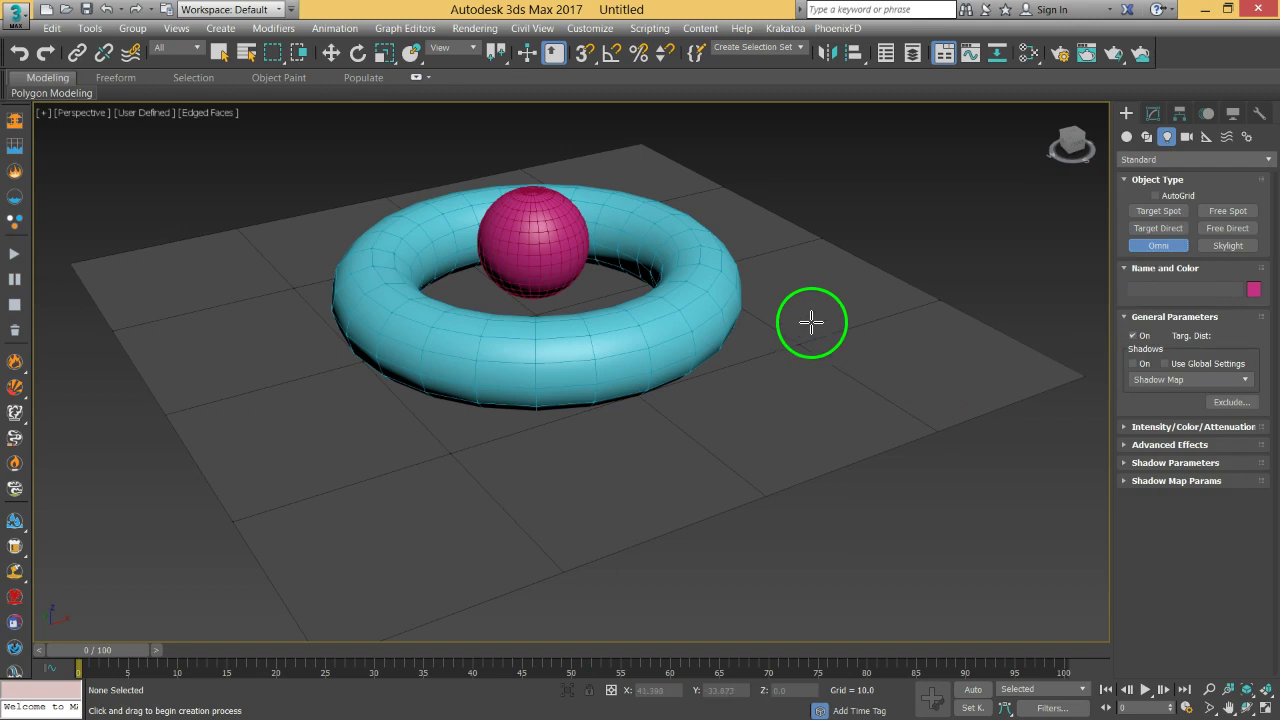
left_click(778, 290)
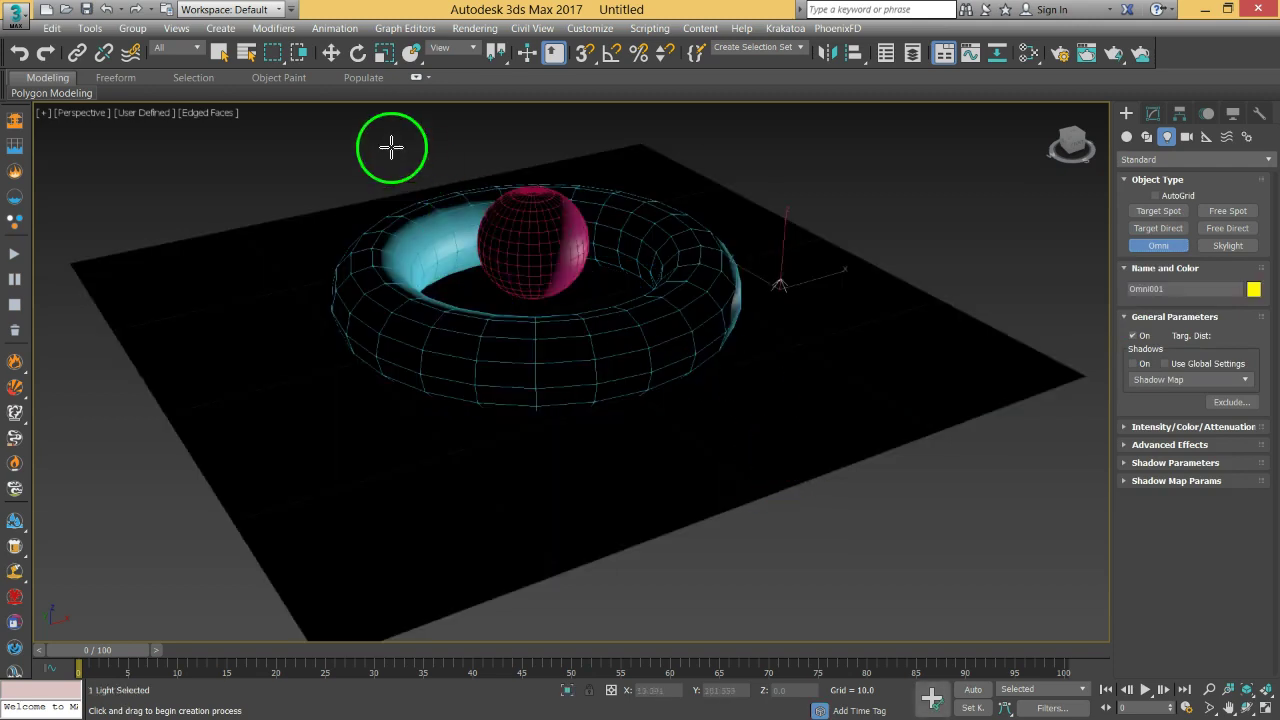
Step: Review the viewport's lighting and shadow options for Illuminate with Scene Lights
left_click(143, 112)
mouse_move(345, 215)
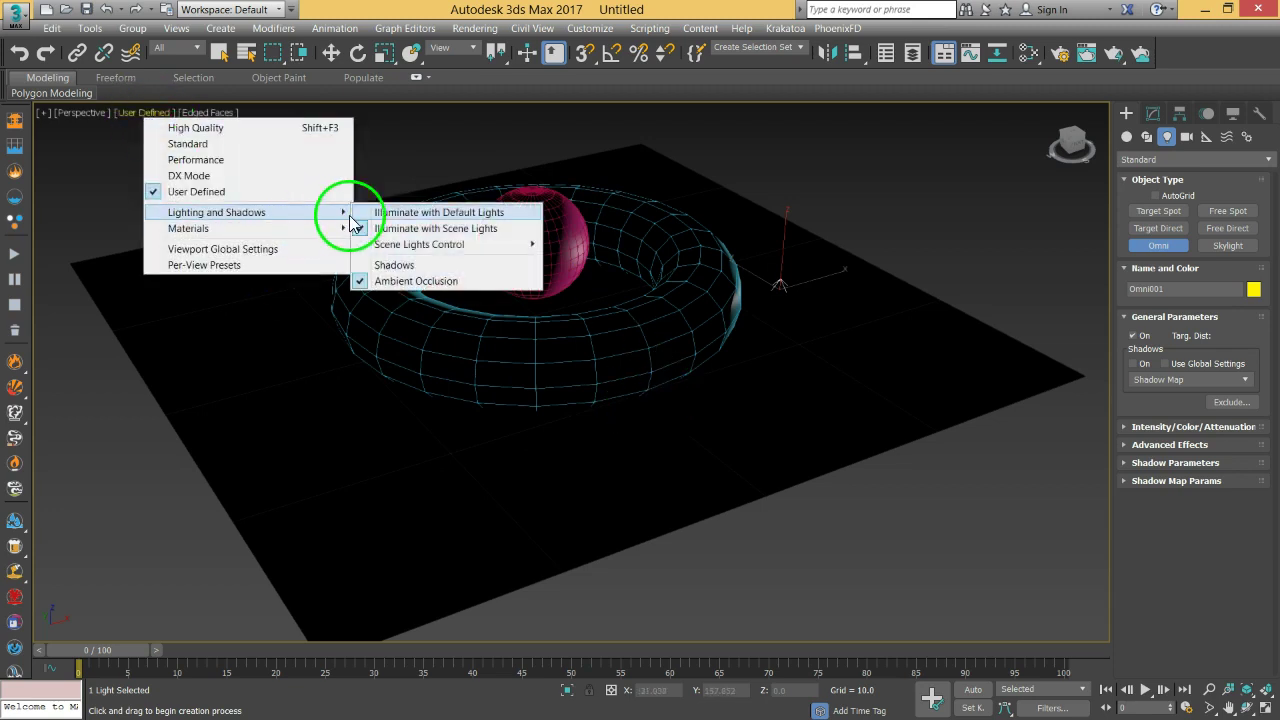
left_click(416, 229)
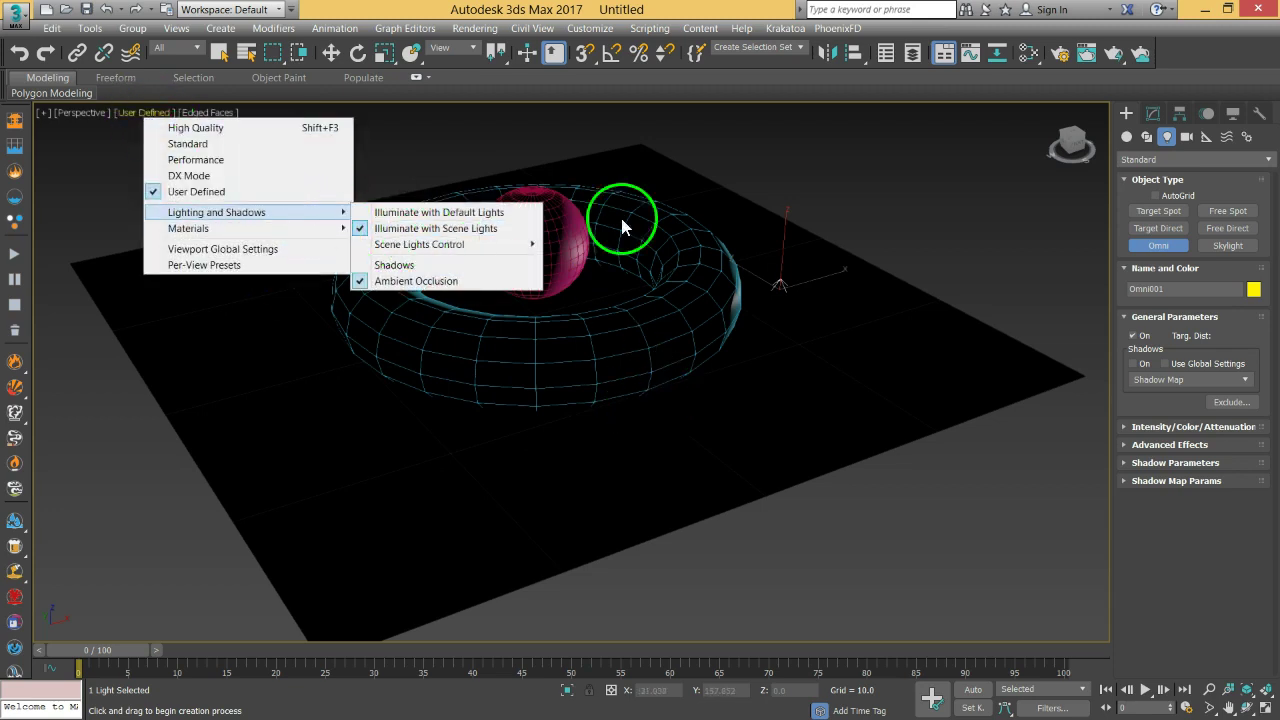
Step: Raise the Omni light to about Z 36.3 and move it beyond the torus to about X 61, Y 4.5
left_click(331, 53)
middle_click_drag(526, 277, 665, 349, "alt")
left_click_drag(786, 306, 786, 300)
middle_click_drag(786, 300, 739, 389, "alt")
left_click_drag(751, 386, 849, 214)
middle_click_drag(849, 214, 709, 349, "alt")
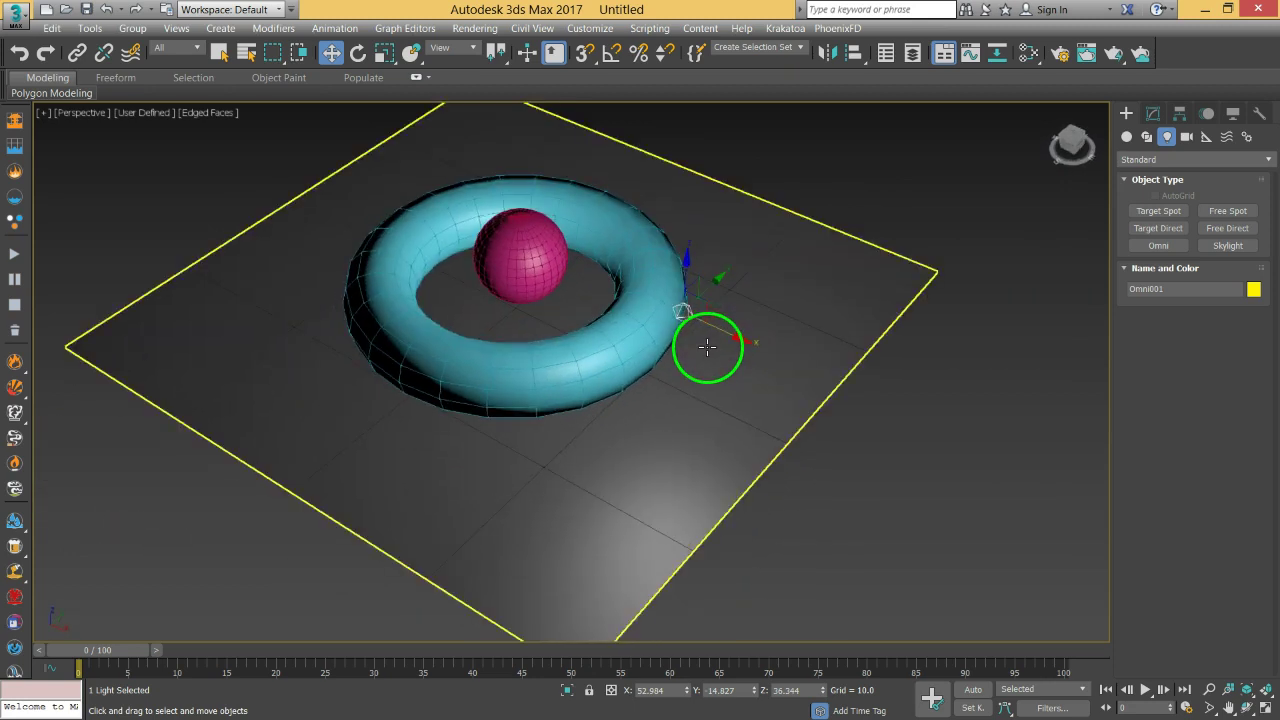
left_click_drag(730, 334, 809, 276)
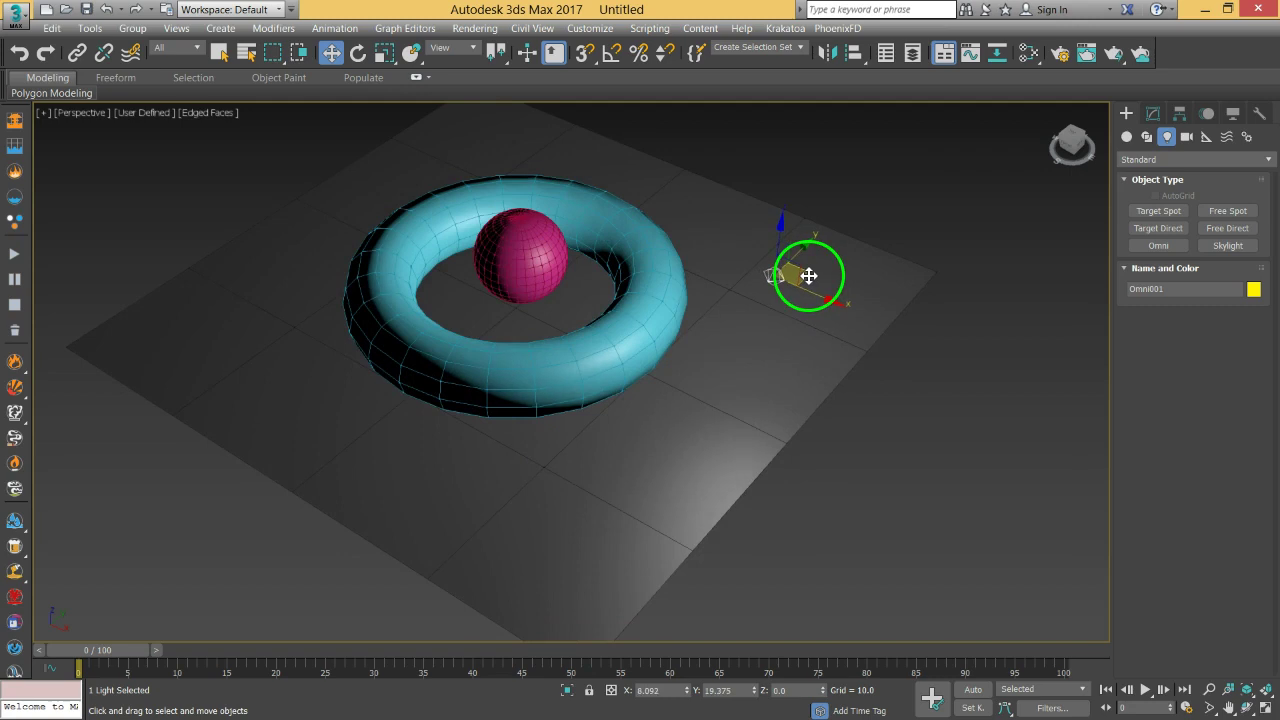
mouse_move(709, 366)
middle_mouse_down("alt")
mouse_move(651, 371)
mouse_move(657, 360)
mouse_move(637, 426)
mouse_move(706, 386)
middle_mouse_up("alt")
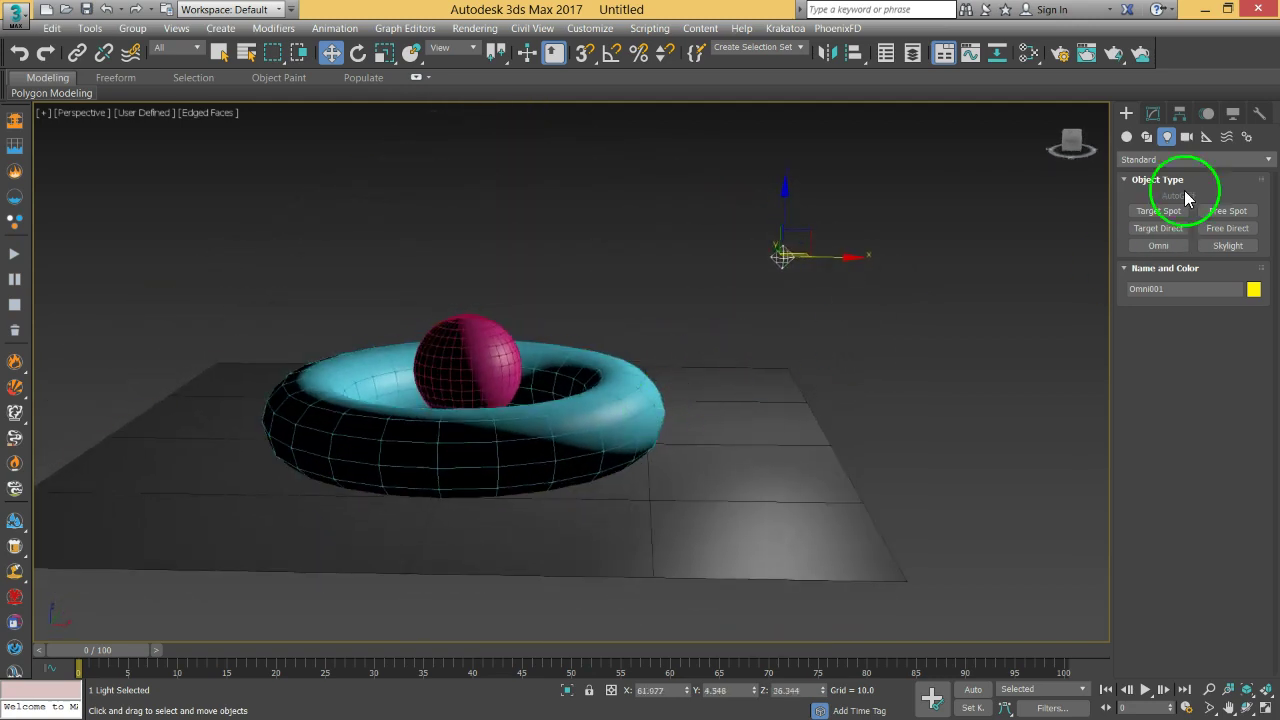
Step: Turn on shadows for the Omni light and render the Perspective view
left_click(1158, 120)
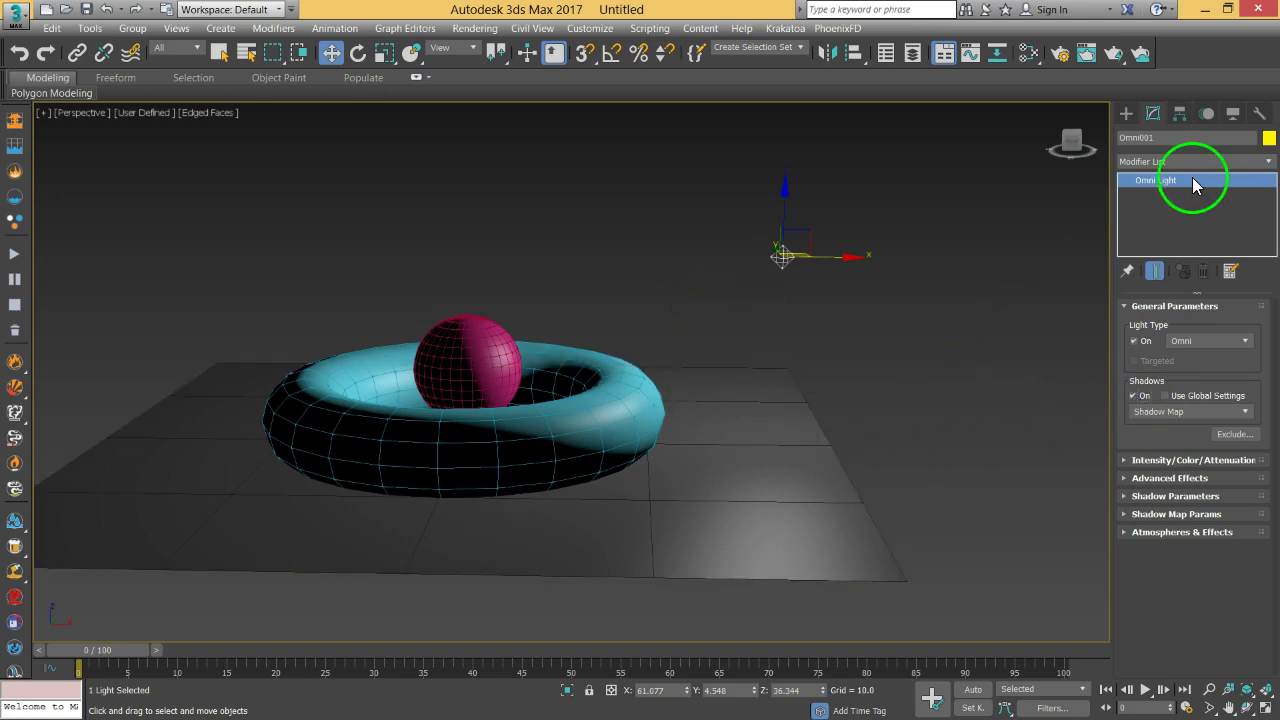
left_click(1119, 54)
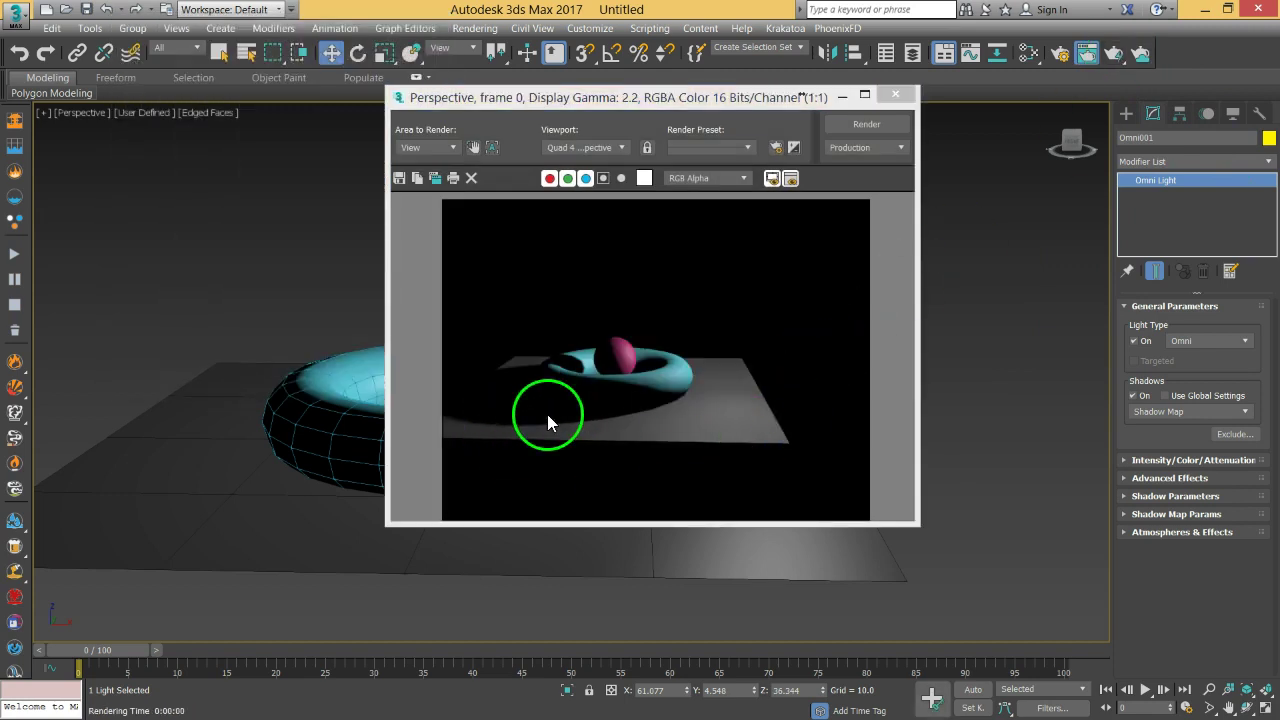
Step: Turn off the Omni light's shadows, render again for comparison, and move the render window clear of the light
left_click(1137, 397)
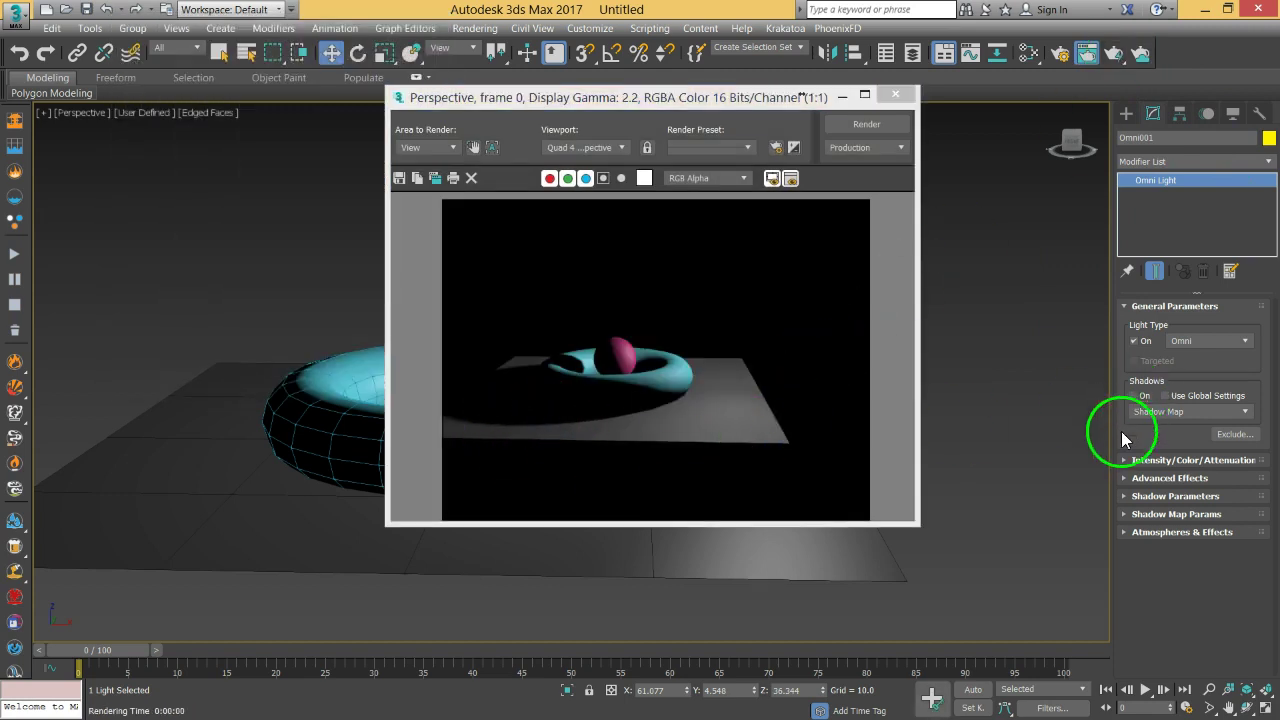
left_click(866, 126)
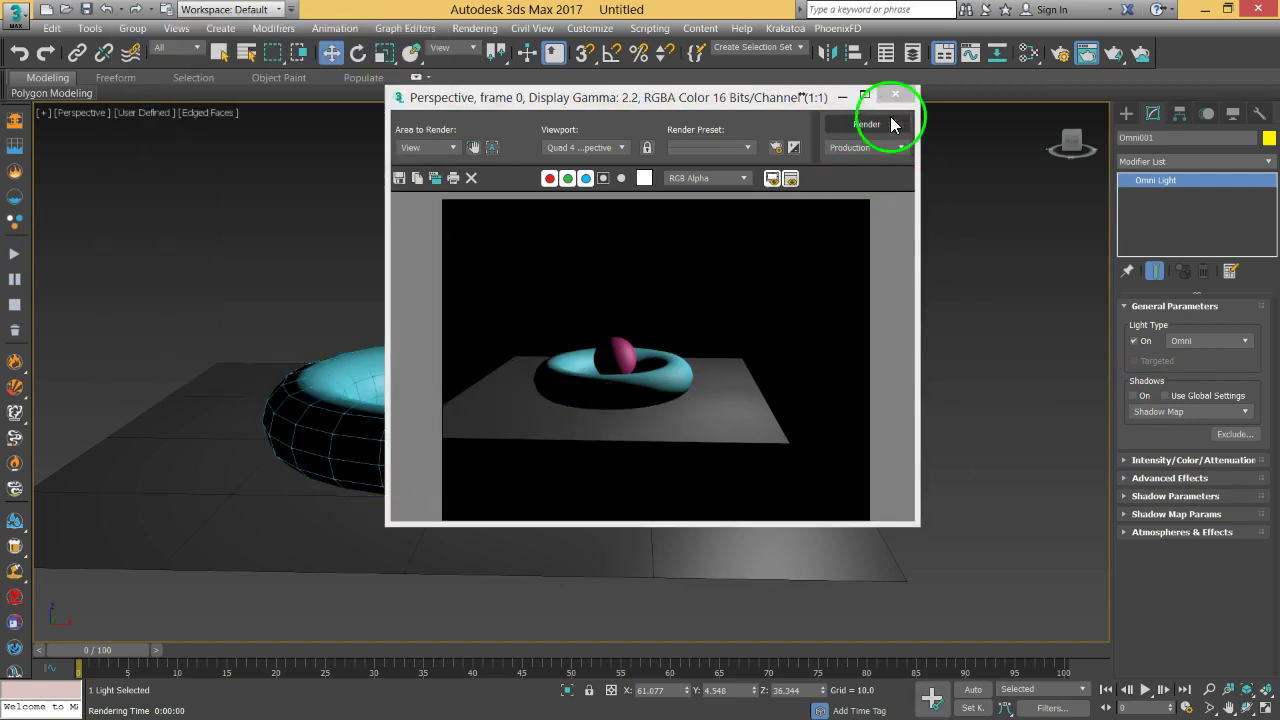
left_click_drag(749, 102, 518, 98)
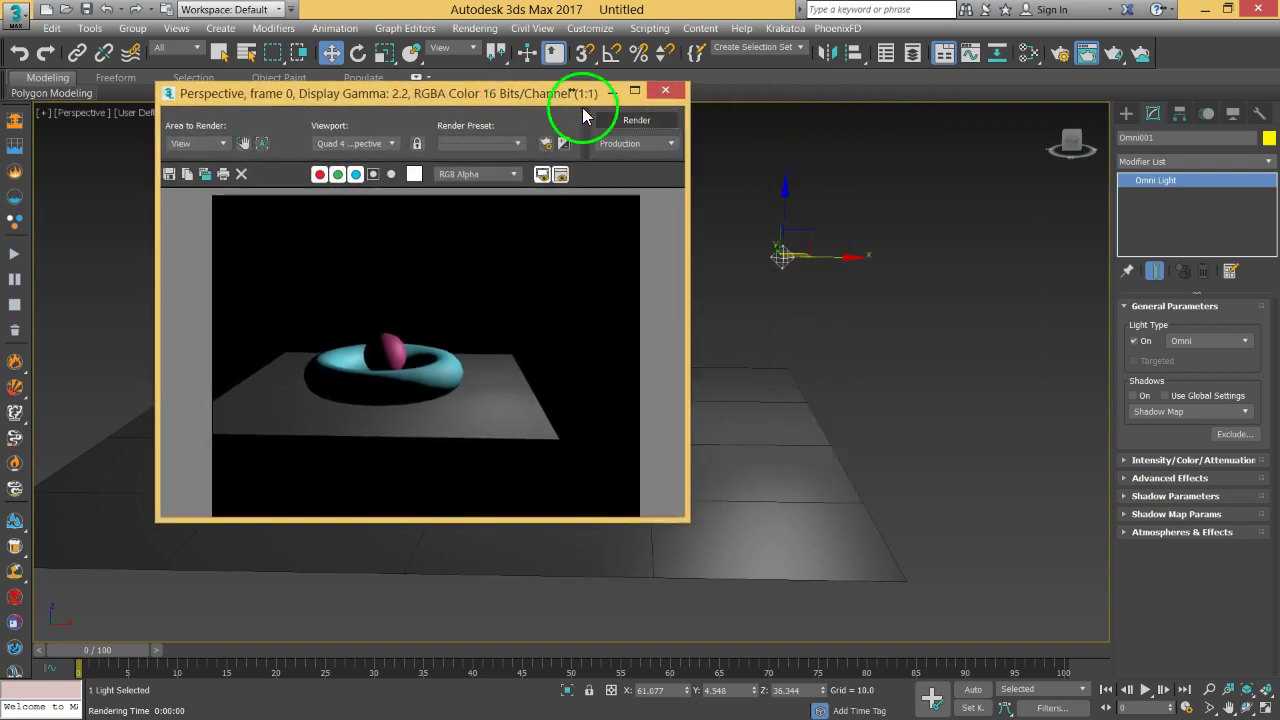
Step: Turn the Omni light's shadows back on with the Shadow Map type and render again
left_click(1141, 398)
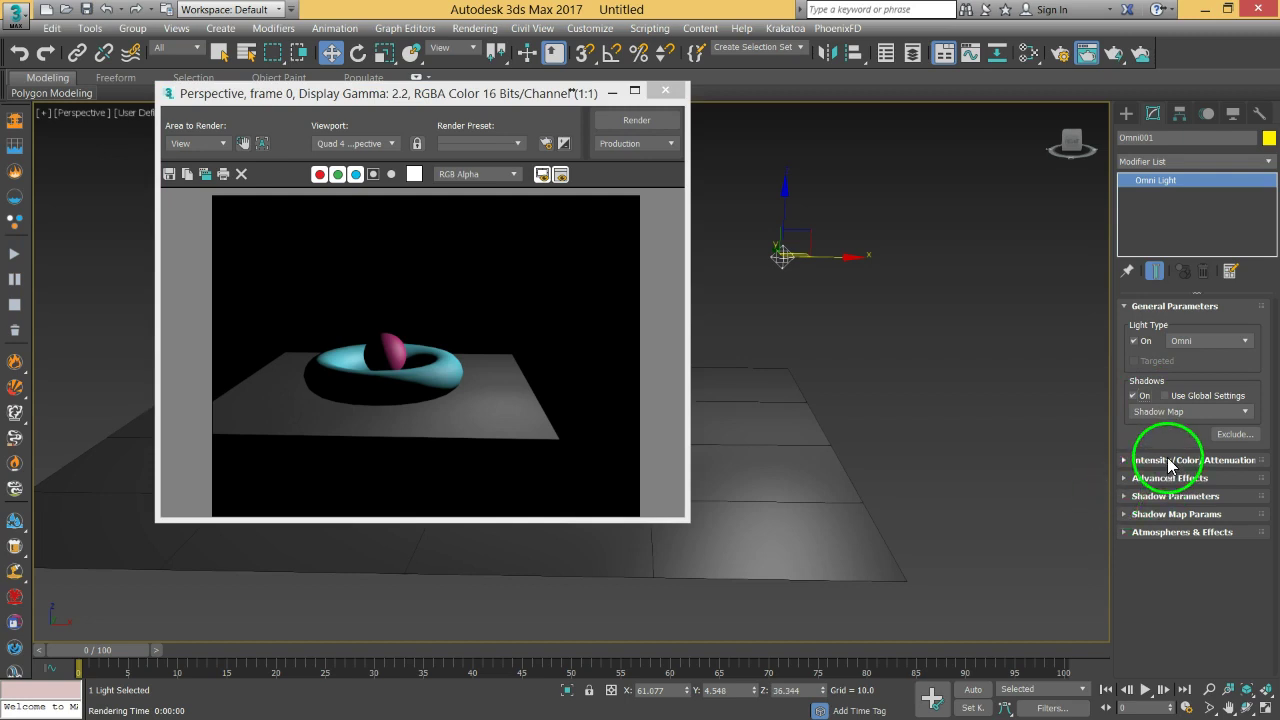
left_click(1187, 413)
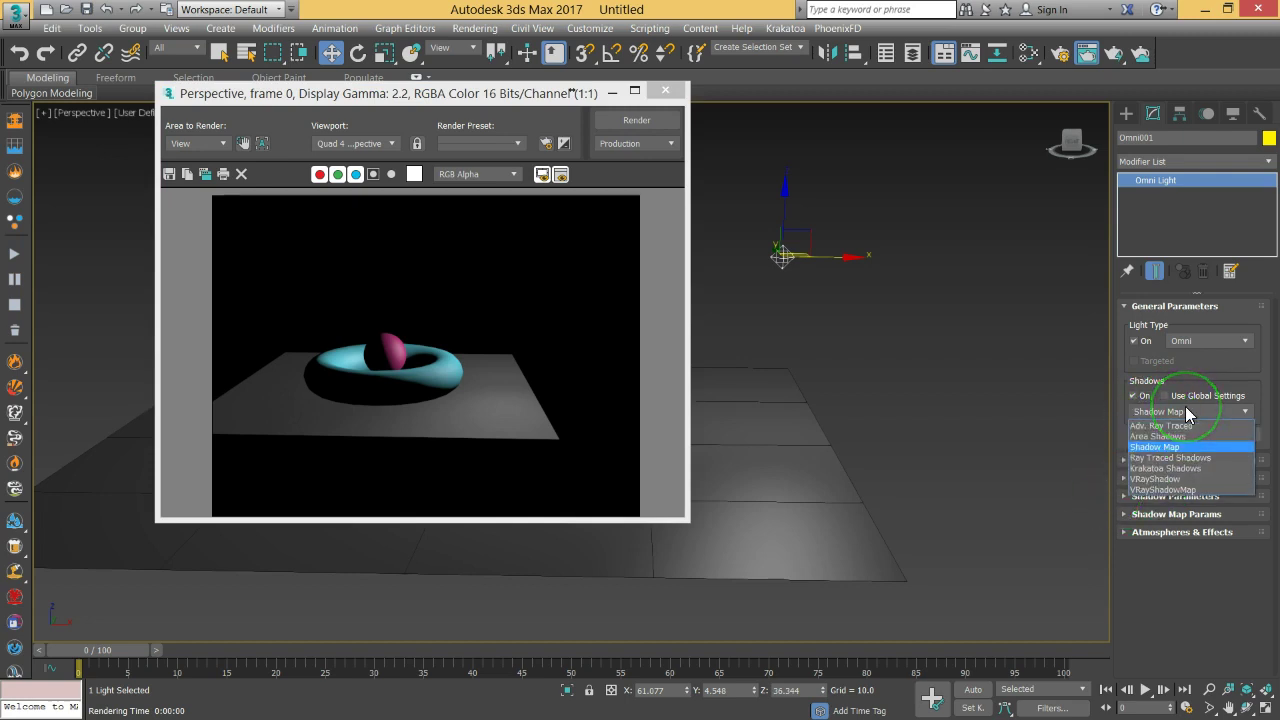
left_click(1187, 413)
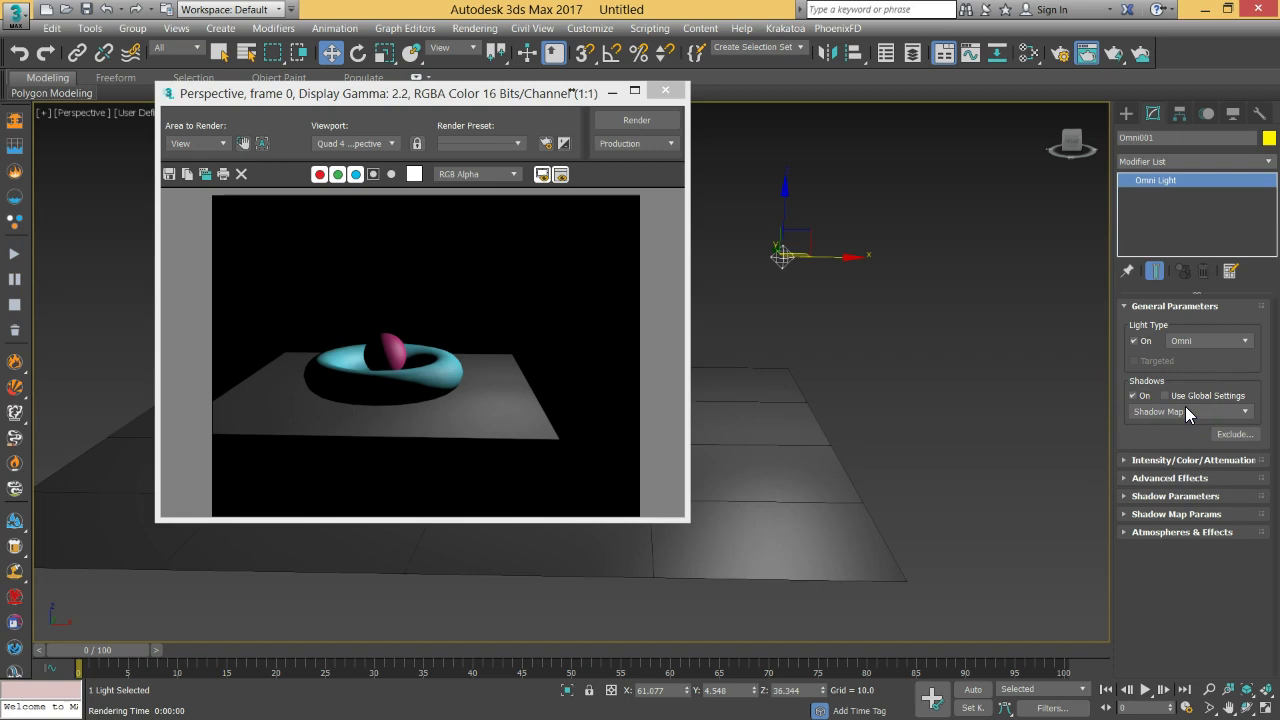
left_click(628, 122)
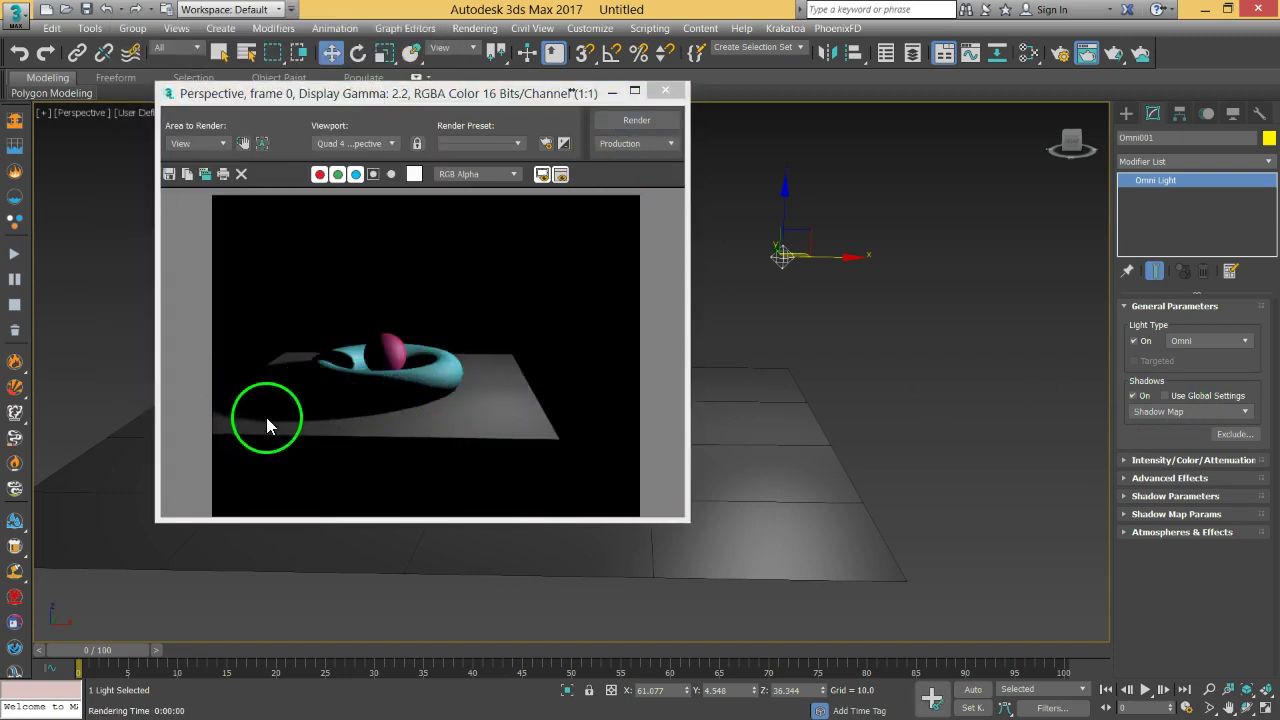
Step: Switch the Omni light's shadow type to Area Shadows and render the view
left_click(1196, 413)
left_click(1180, 437)
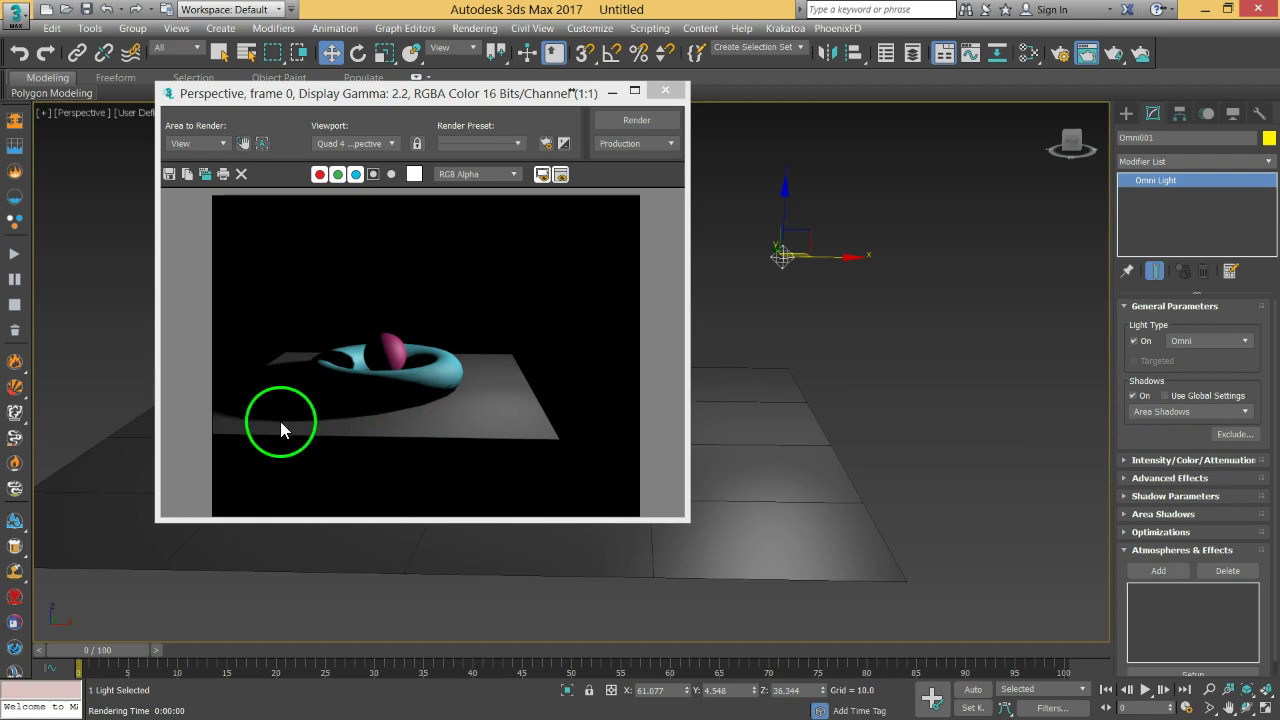
left_click(630, 120)
left_click(249, 527)
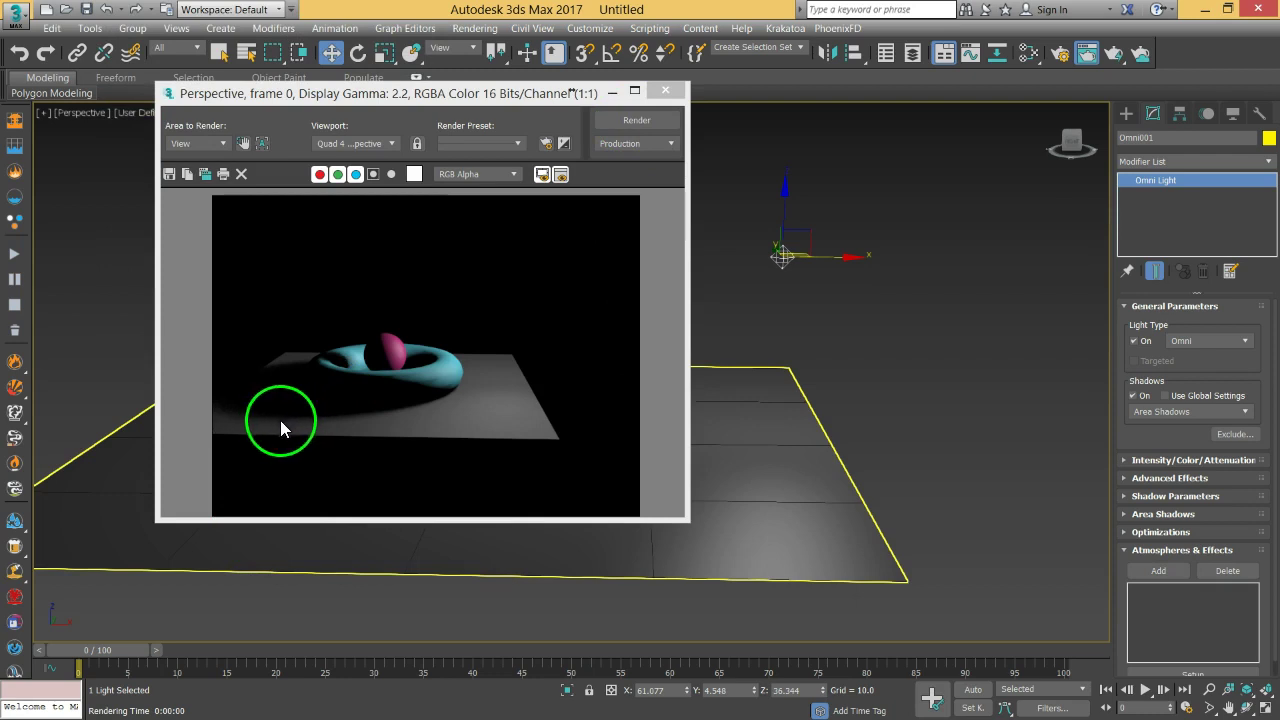
Step: Switch the Omni light's shadow type to Ray Traced Shadows and render the view
left_click(1190, 411)
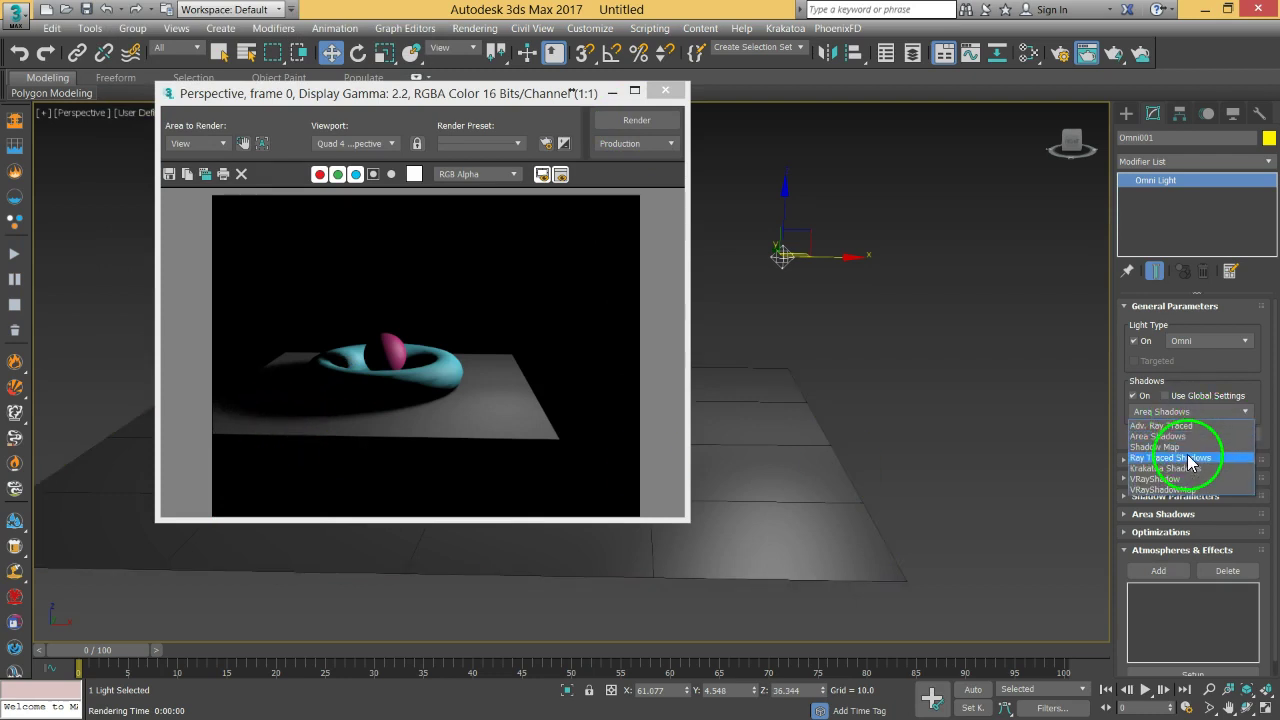
left_click(1192, 458)
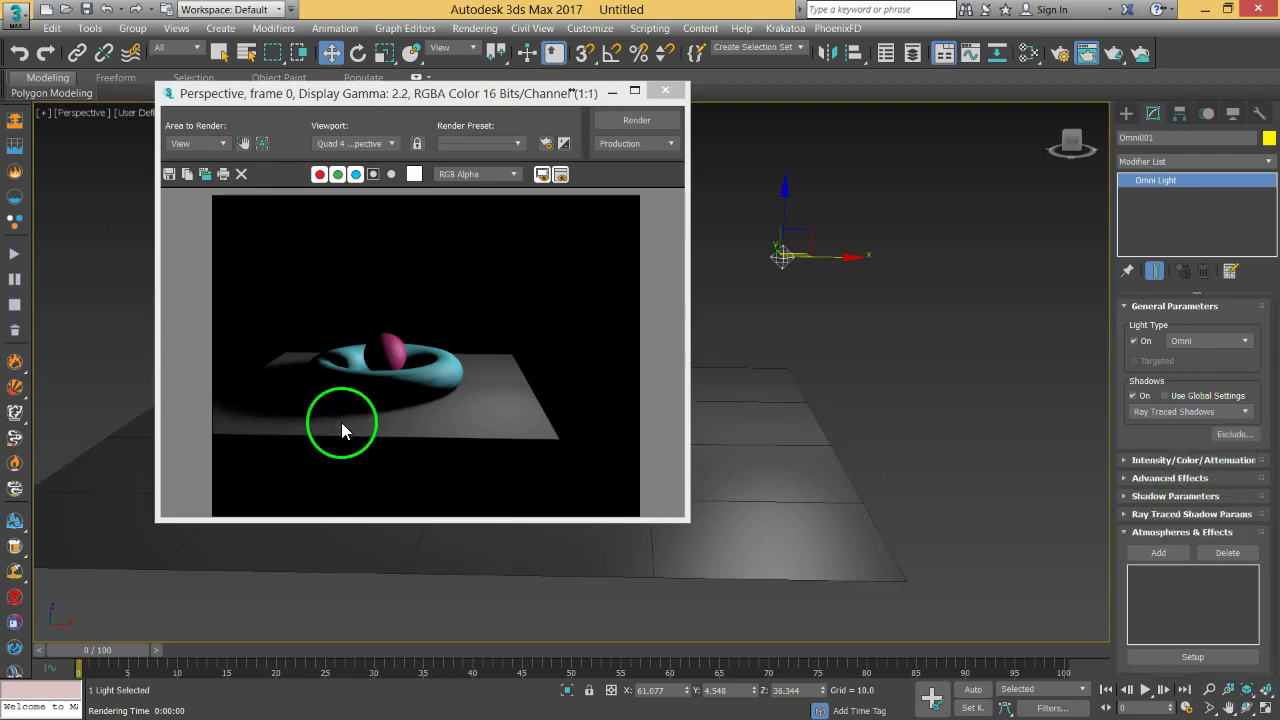
left_click(640, 122)
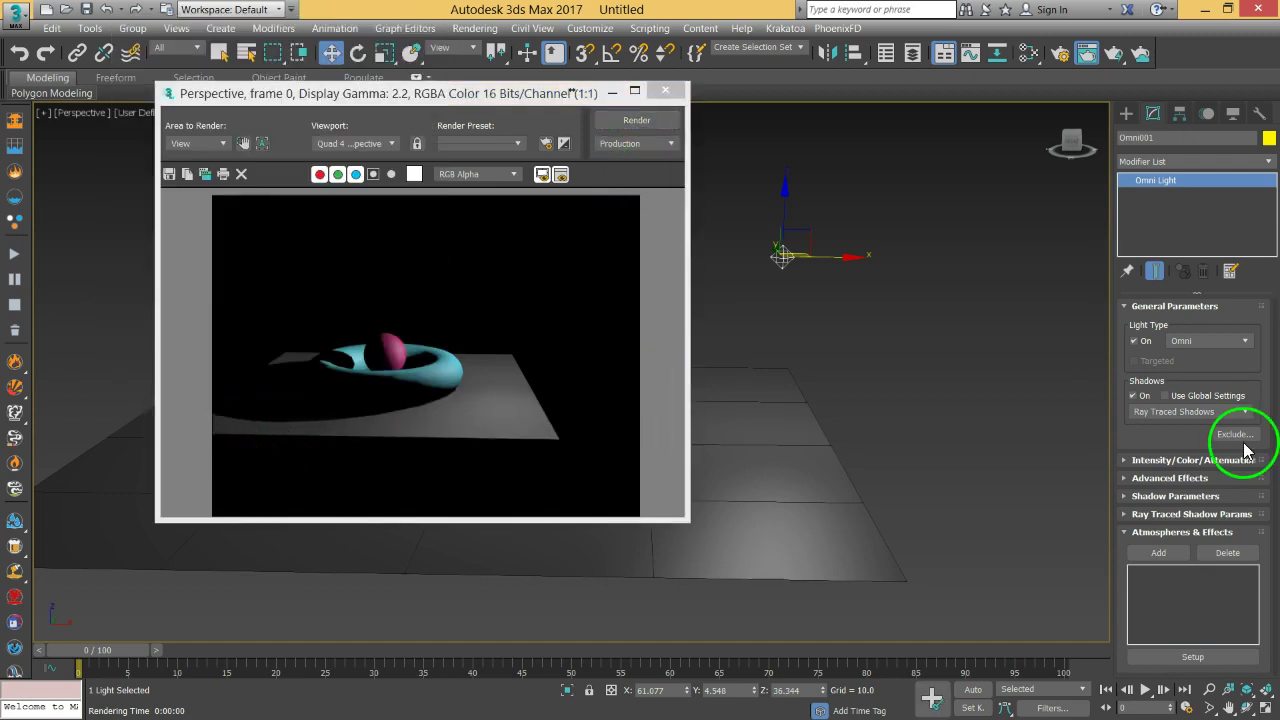
Step: Review the available shadow types and set the Omni light's shadows back to Shadow Map
left_click(1203, 412)
mouse_move(1203, 418)
left_mouse_down()
mouse_move(1145, 470)
mouse_move(1194, 464)
mouse_move(1183, 488)
left_mouse_up()
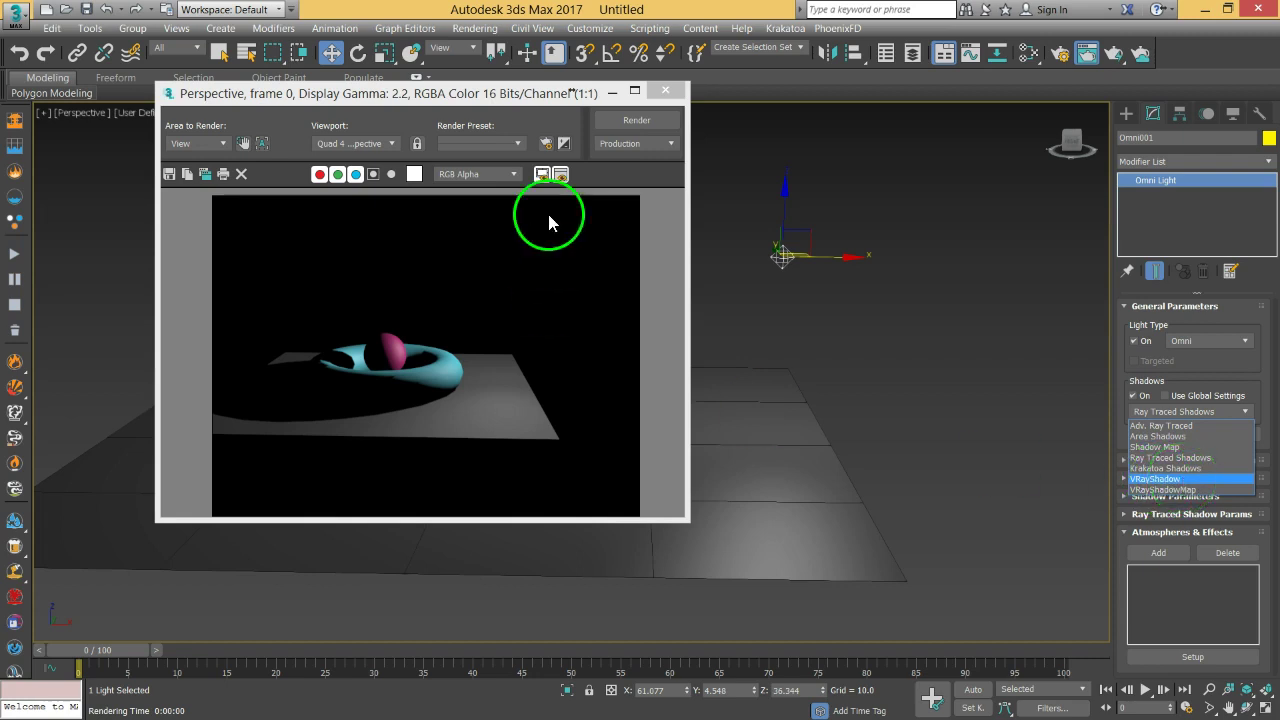
left_click(465, 100)
left_click_drag(467, 97, 513, 126)
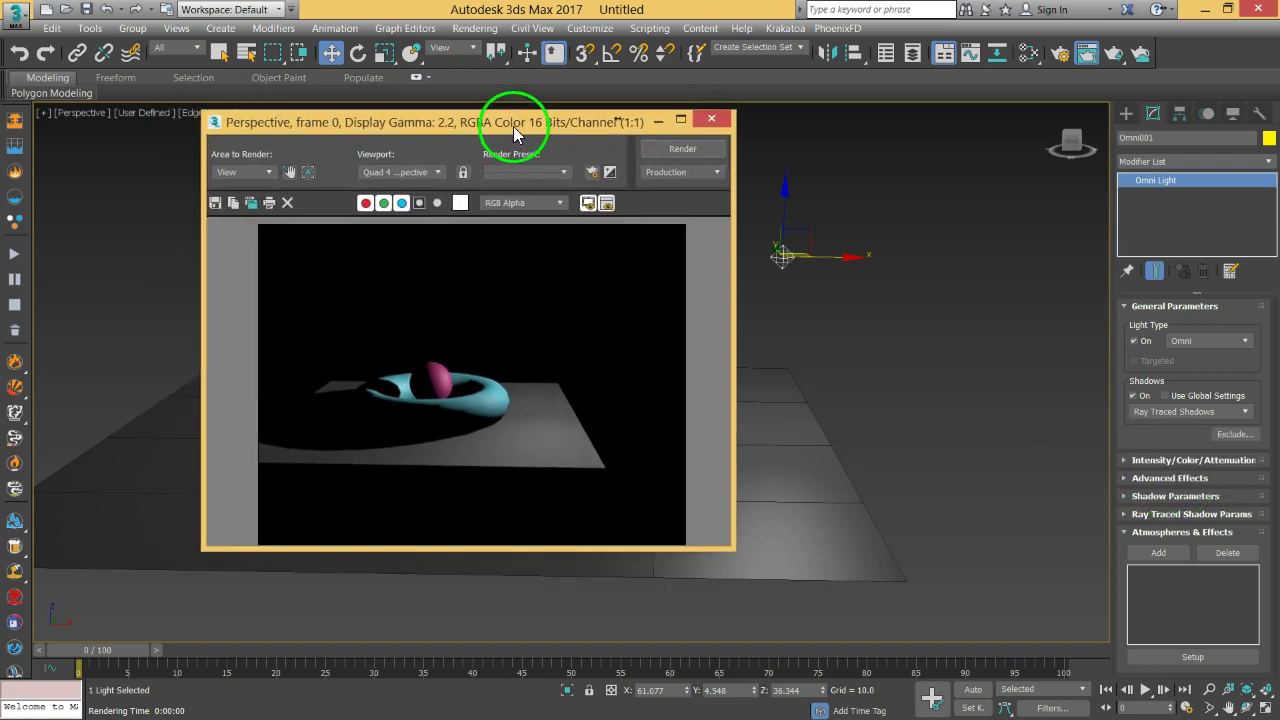
left_click(1160, 534)
left_click(1163, 414)
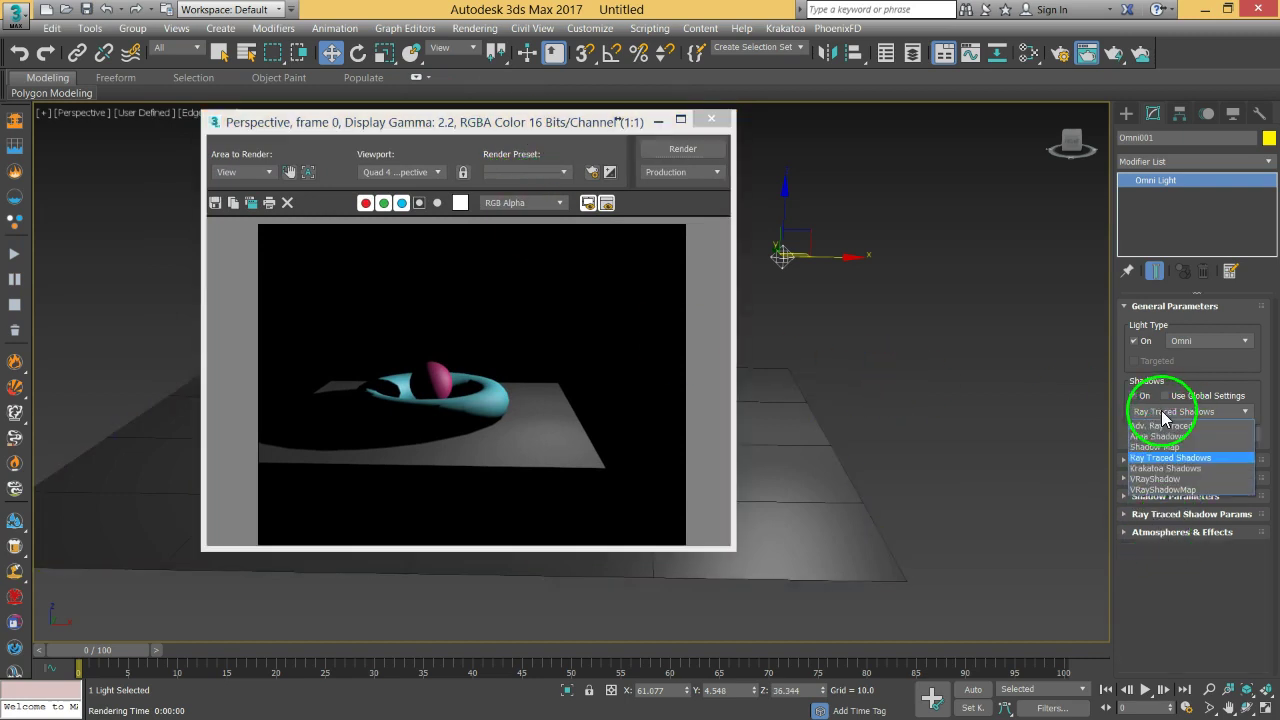
left_click(1168, 452)
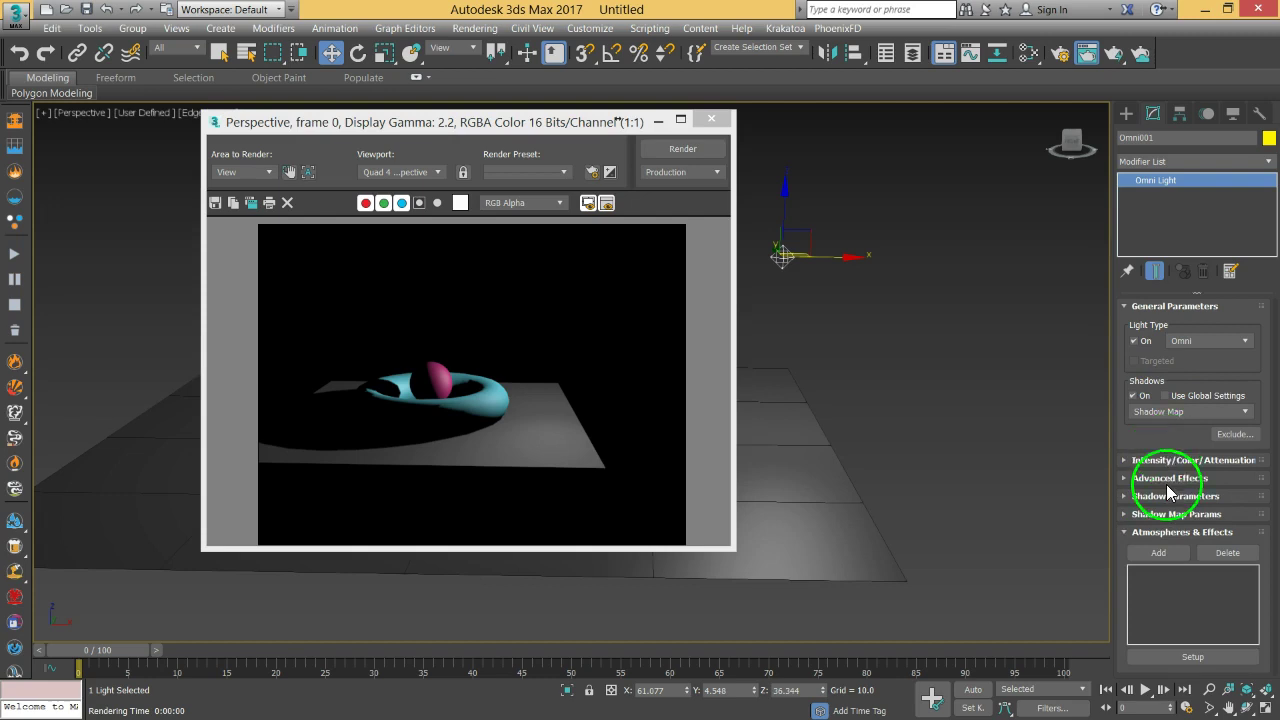
Step: Set the Omni light's intensity multiplier to 1.78 and render the view
left_click(1148, 309)
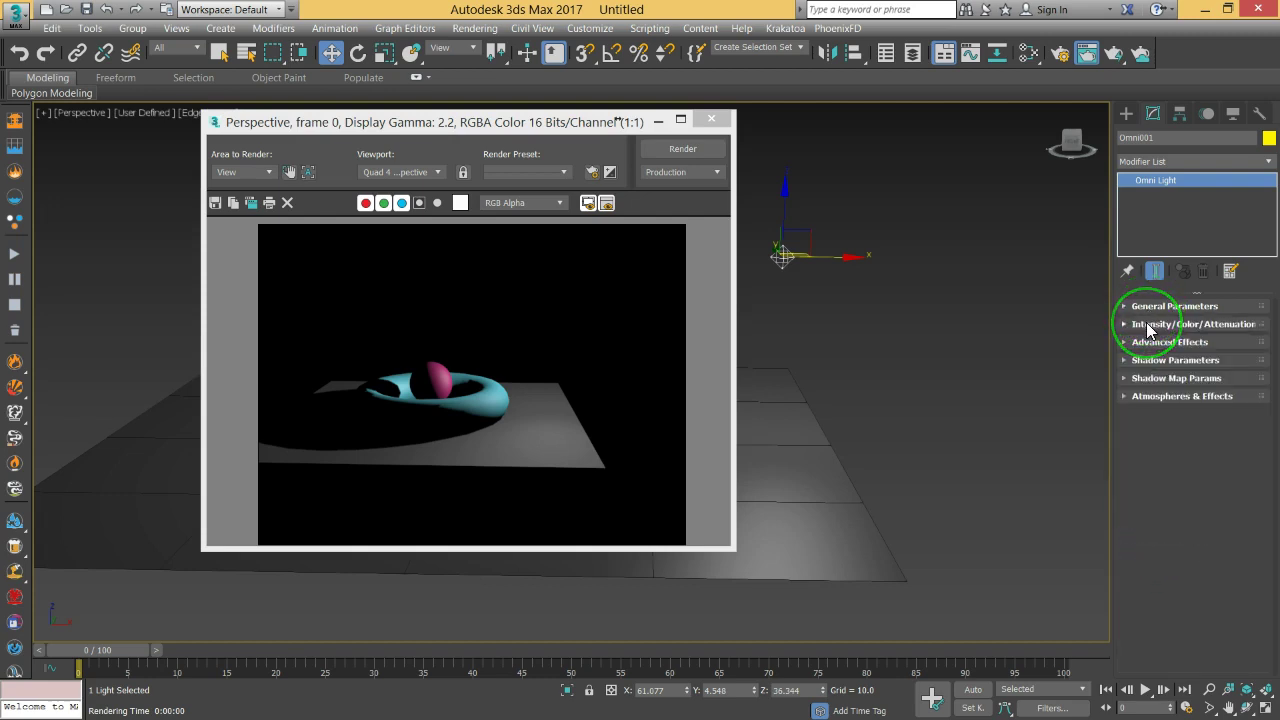
left_click(1148, 326)
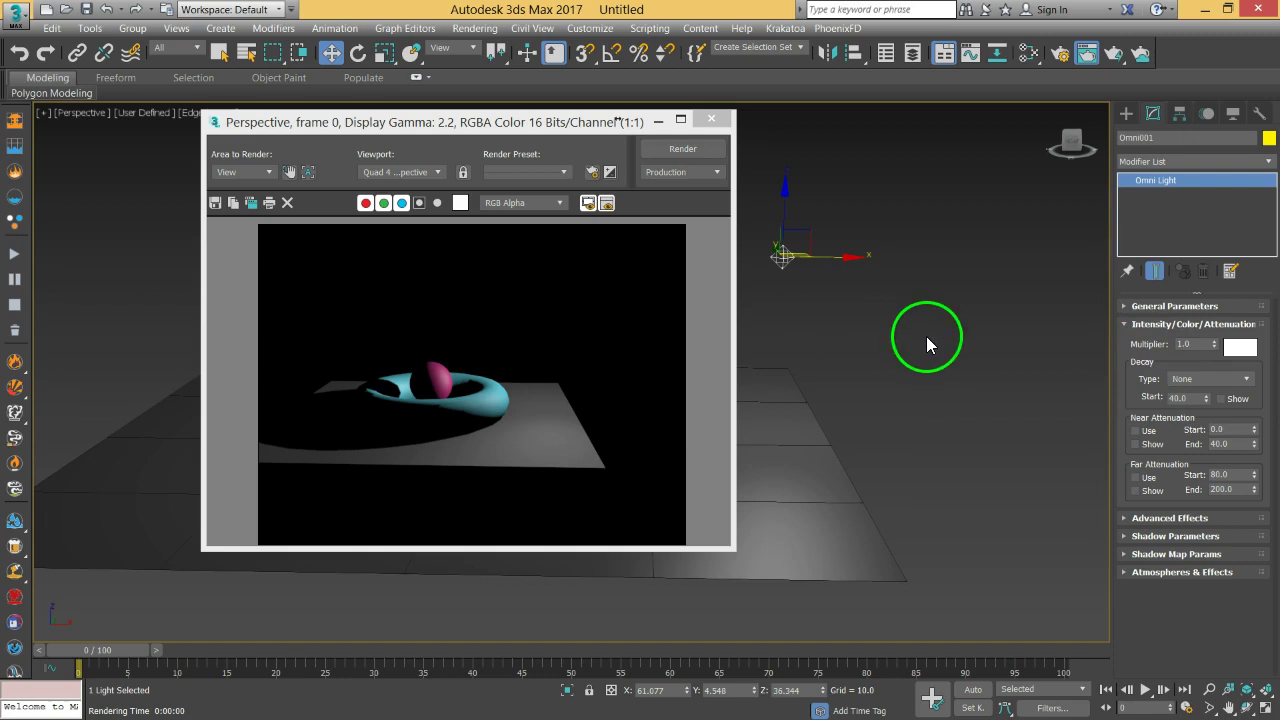
left_click_drag(1214, 344, 1211, 286)
left_click(678, 147)
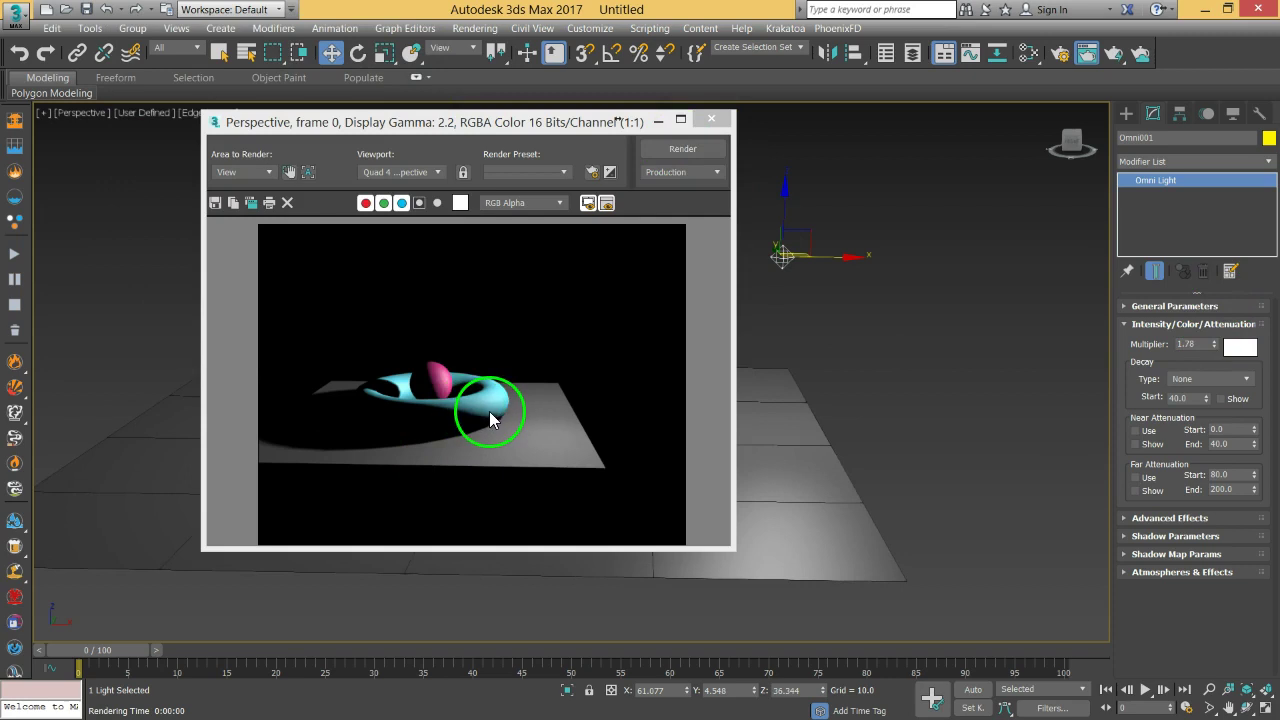
Step: Change the Omni light's colour to a pale blue, about RGB 172, 195, 255, and render the view
left_click(1240, 346)
left_click(558, 149)
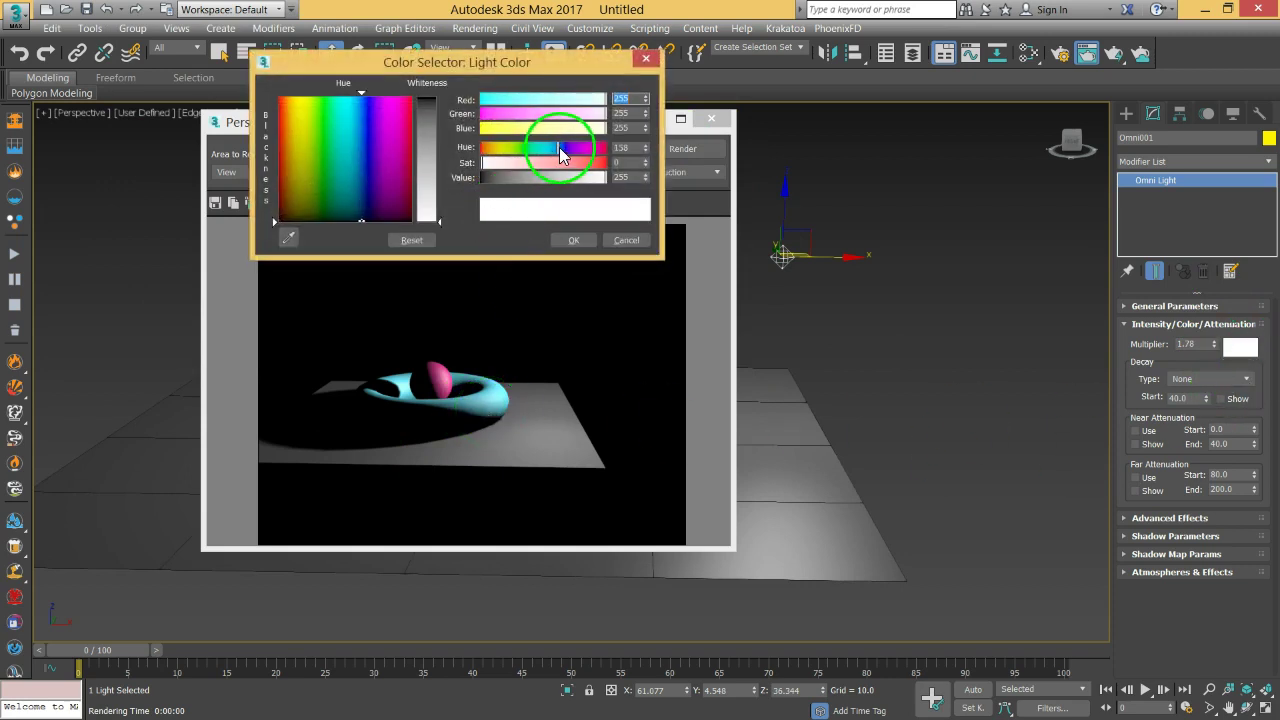
left_click_drag(512, 162, 522, 165)
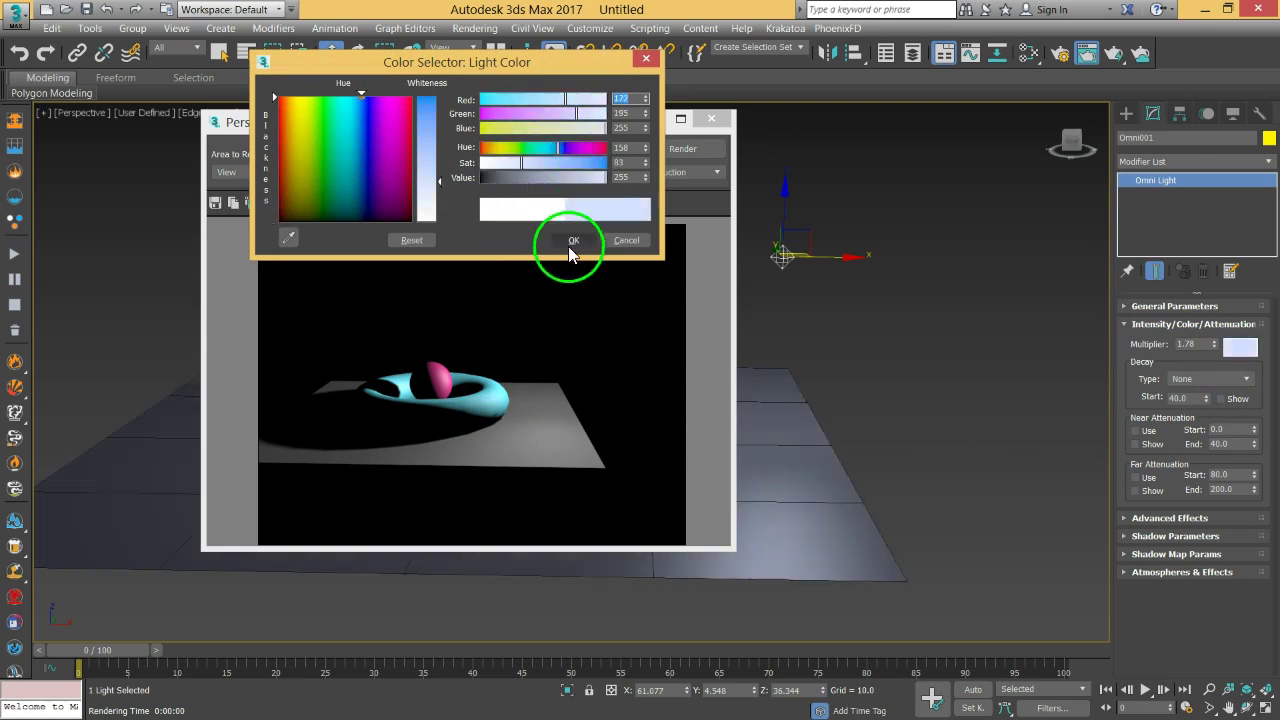
left_click(573, 240)
left_click(675, 174)
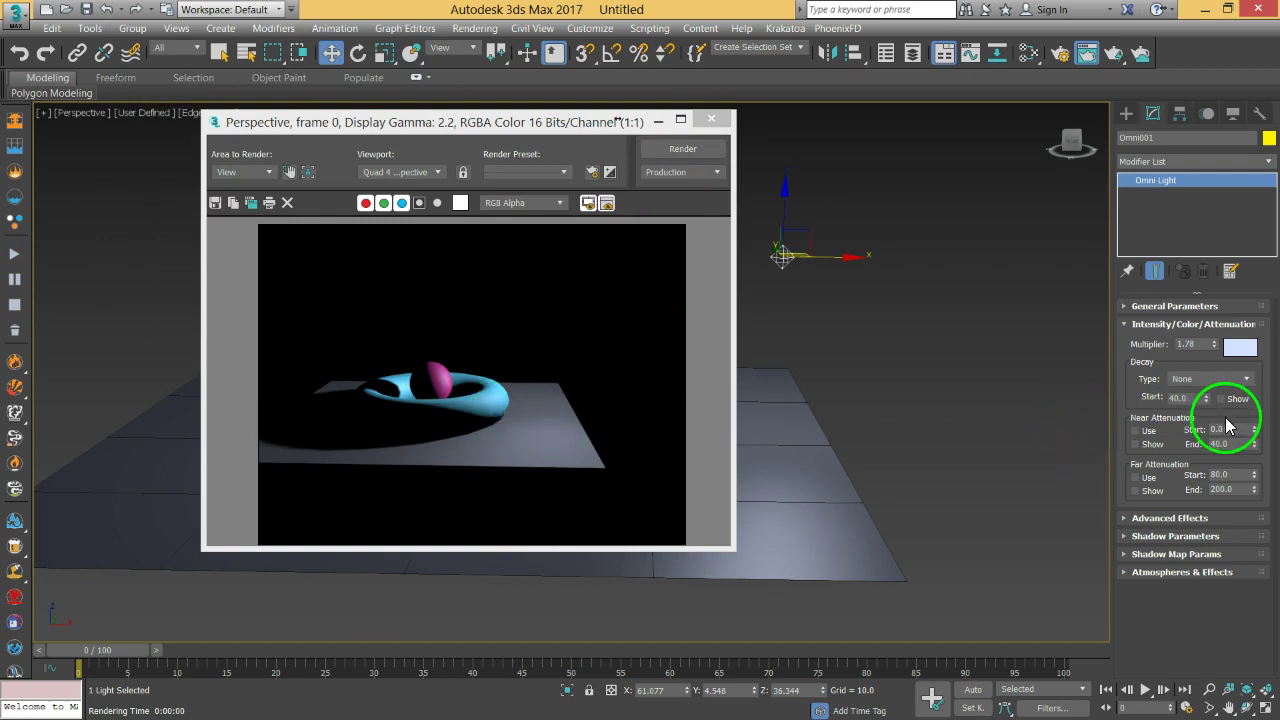
Step: Set the Omni light's decay type to Inverse and render the view
left_click(1214, 379)
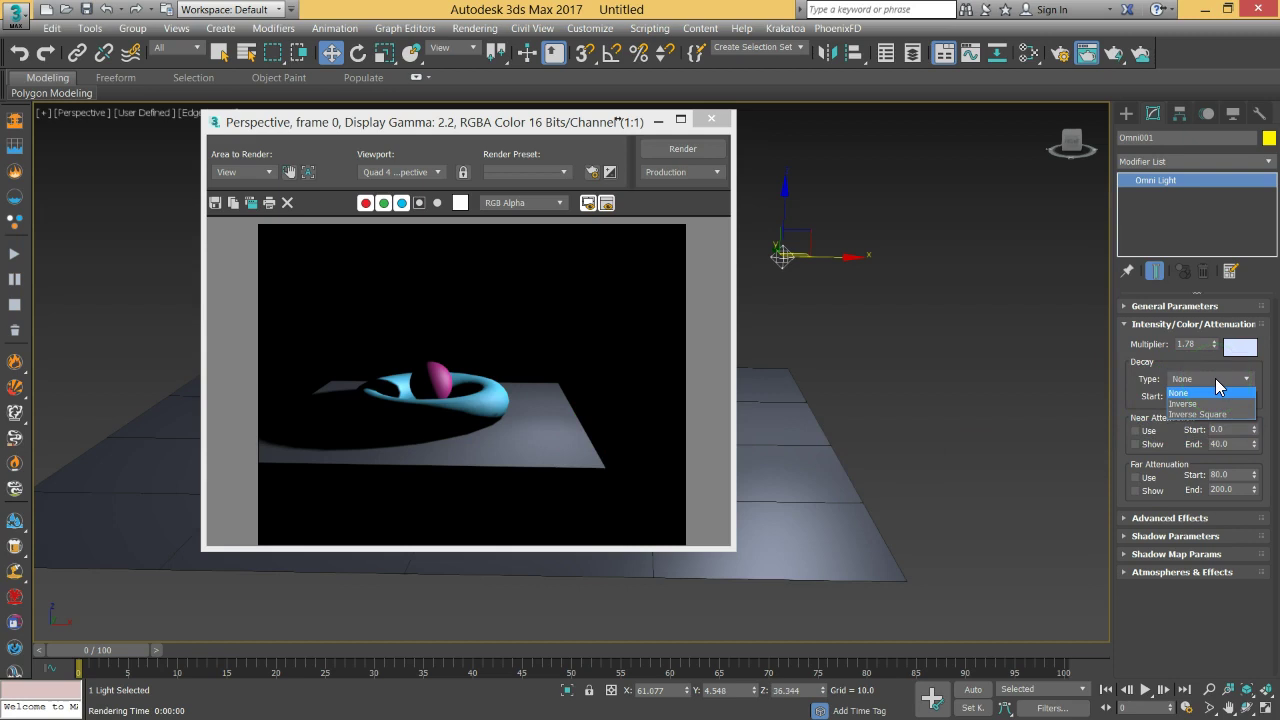
left_click(1215, 378)
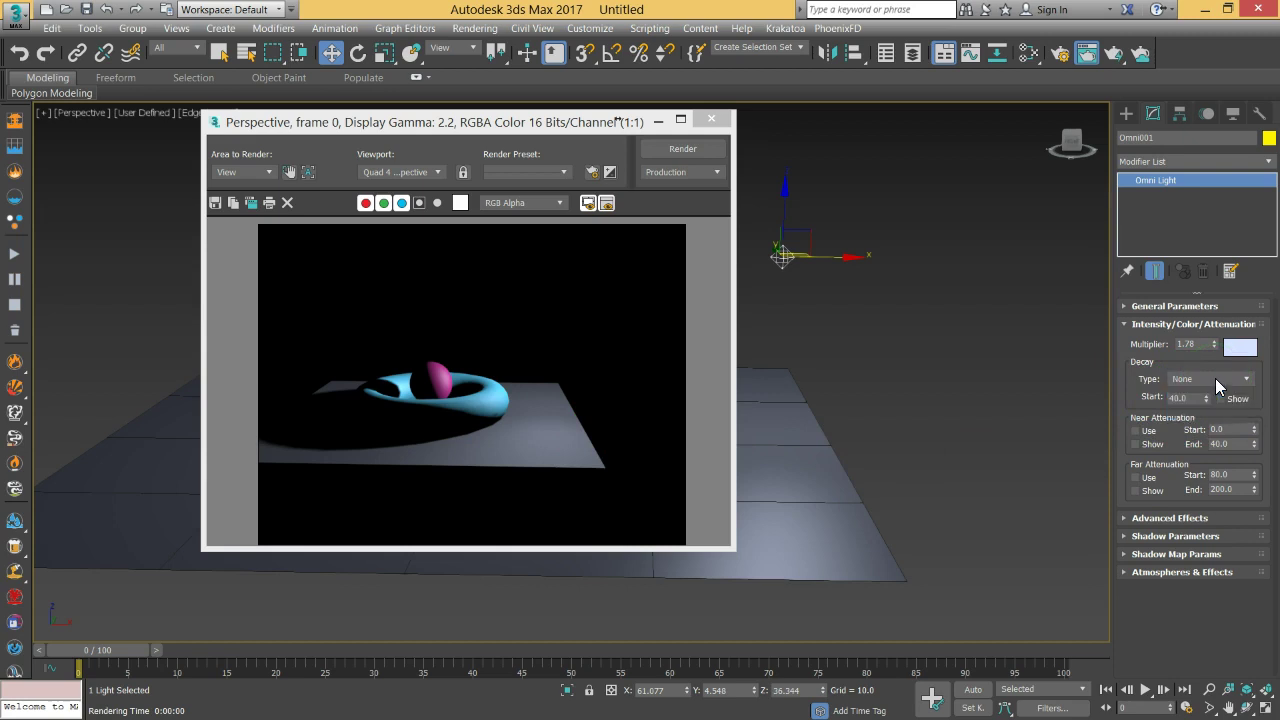
left_click(1215, 378)
left_click(1201, 406)
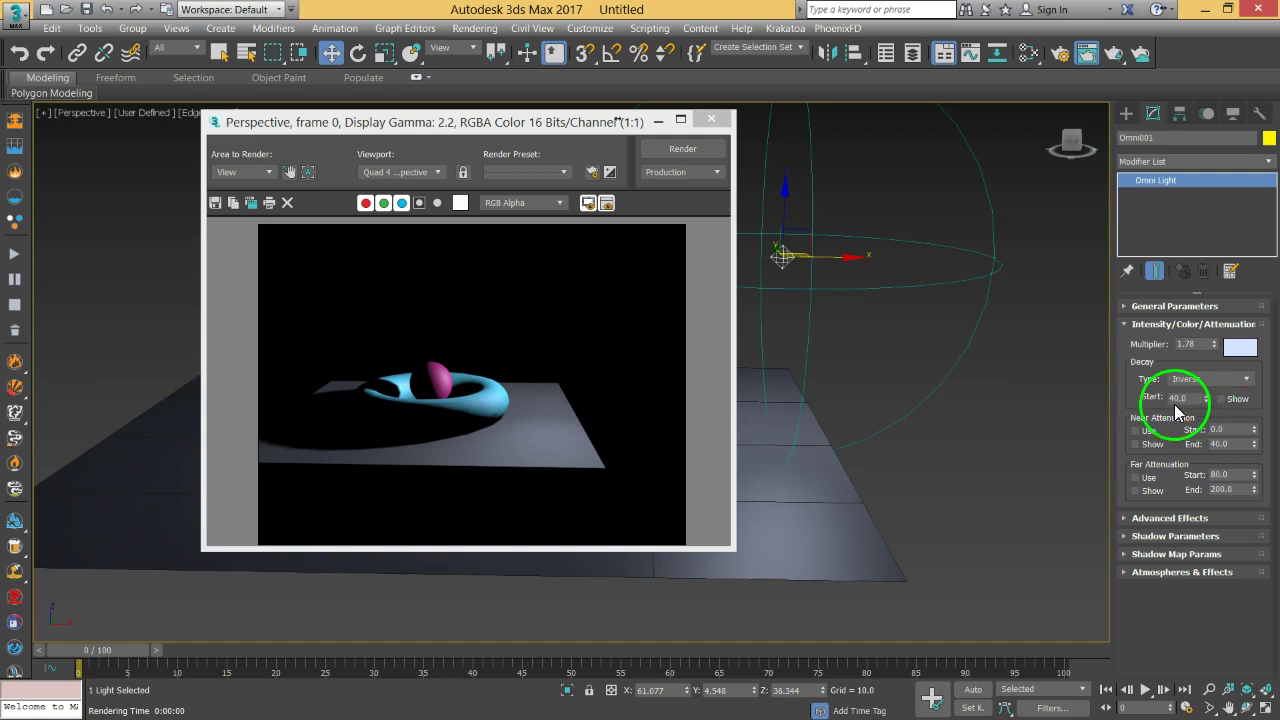
left_click_drag(565, 126, 353, 111)
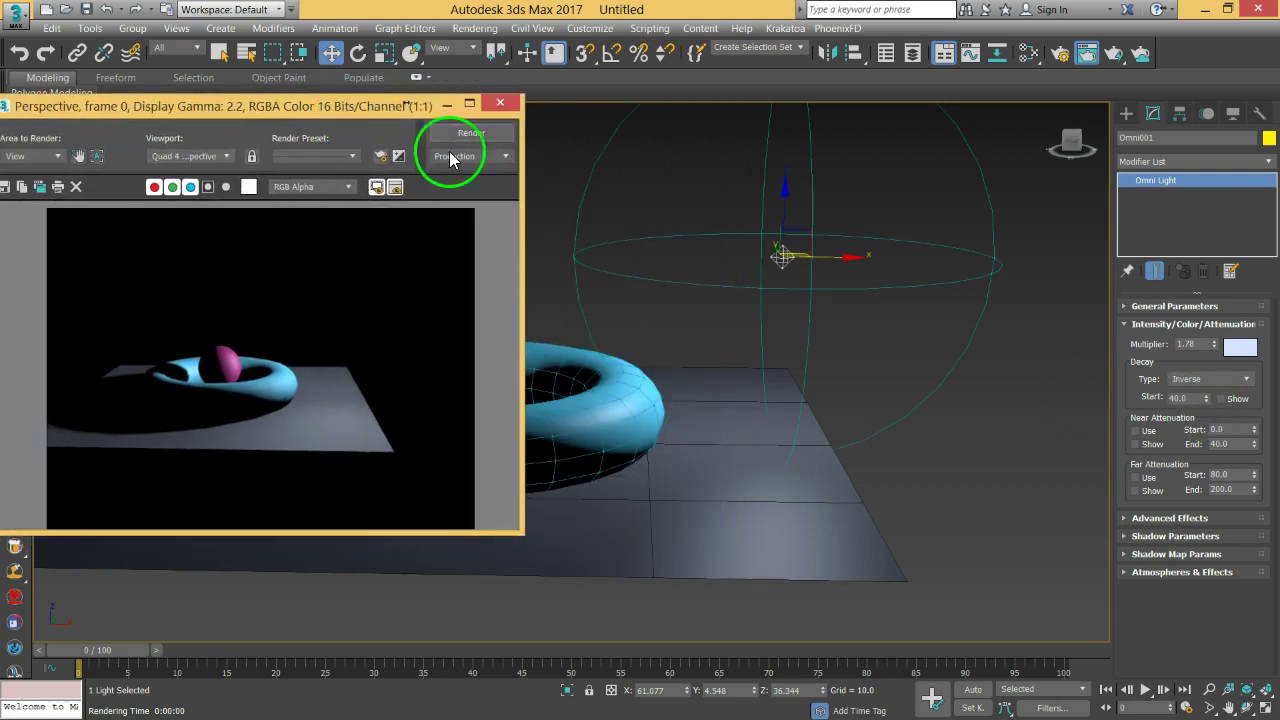
left_click(466, 134)
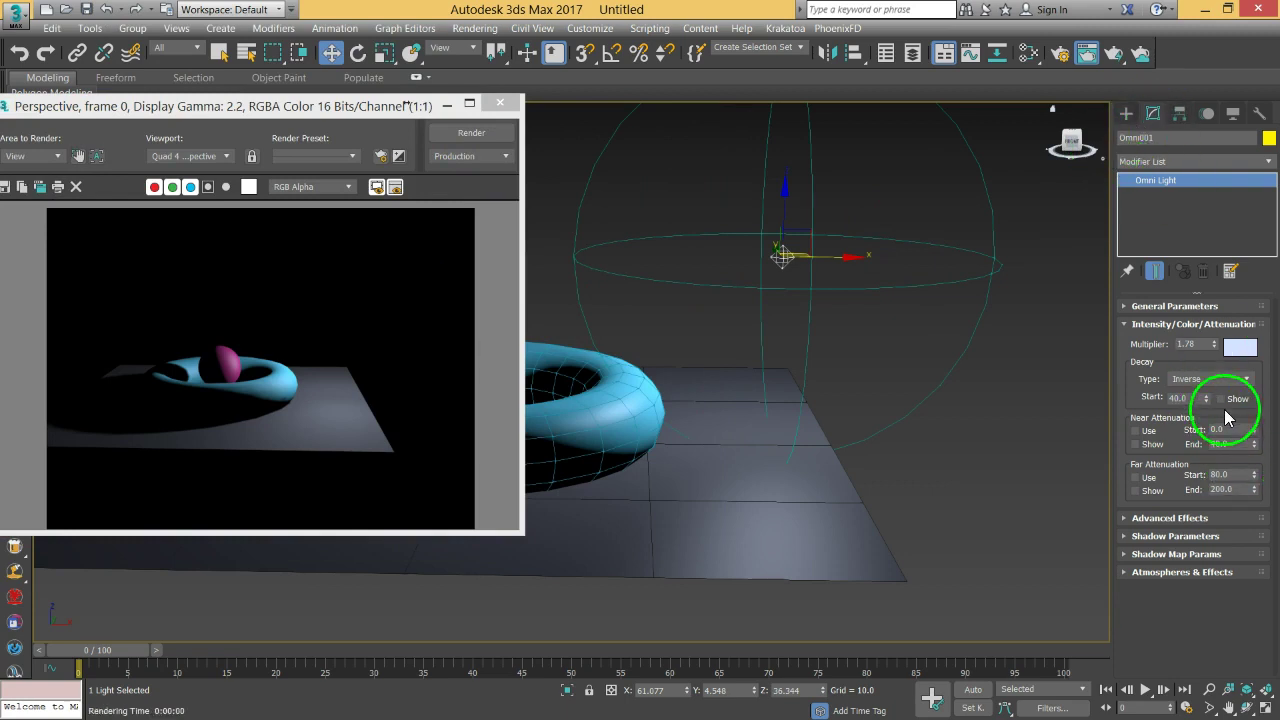
Step: Set the Omni light's decay to Inverse Square with a start of 21.888 and its range shown, and render the view
left_click_drag(1208, 403, 1188, 363)
left_click(1210, 380)
left_click(1196, 414)
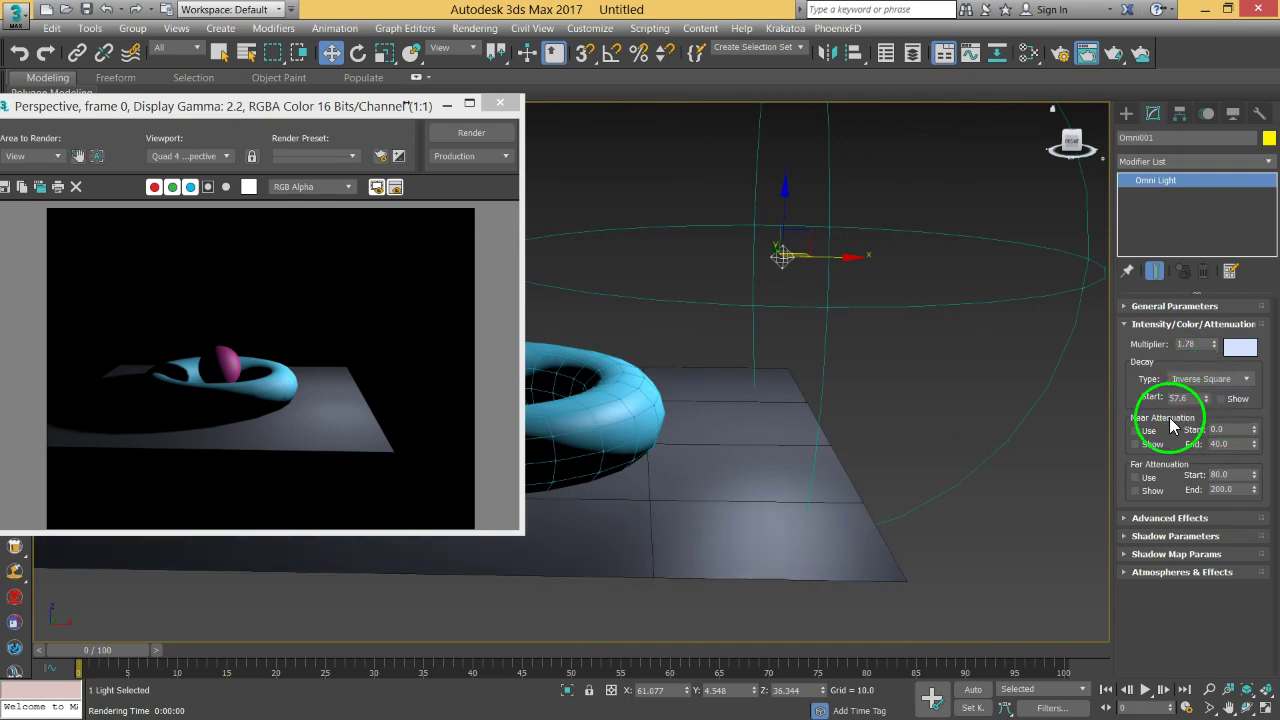
left_click(1220, 399)
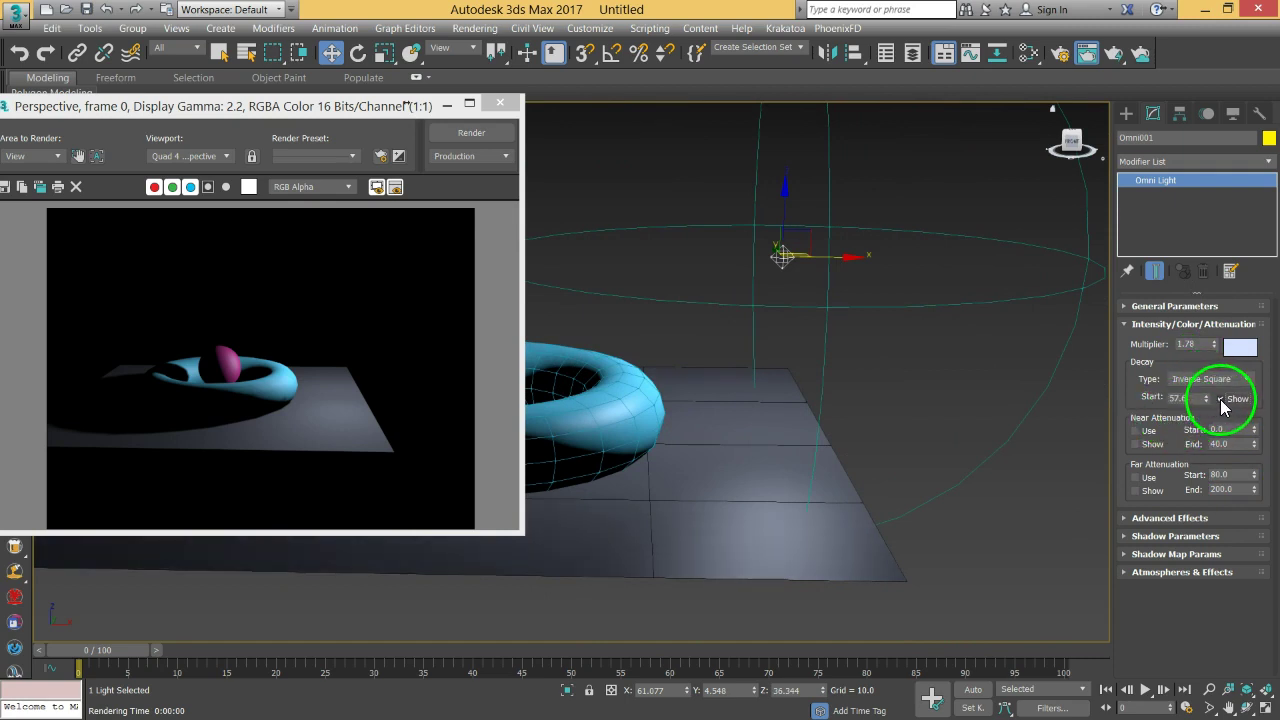
left_click_drag(1208, 399, 1196, 353)
left_click_drag(1191, 408, 1200, 440)
left_click(460, 160)
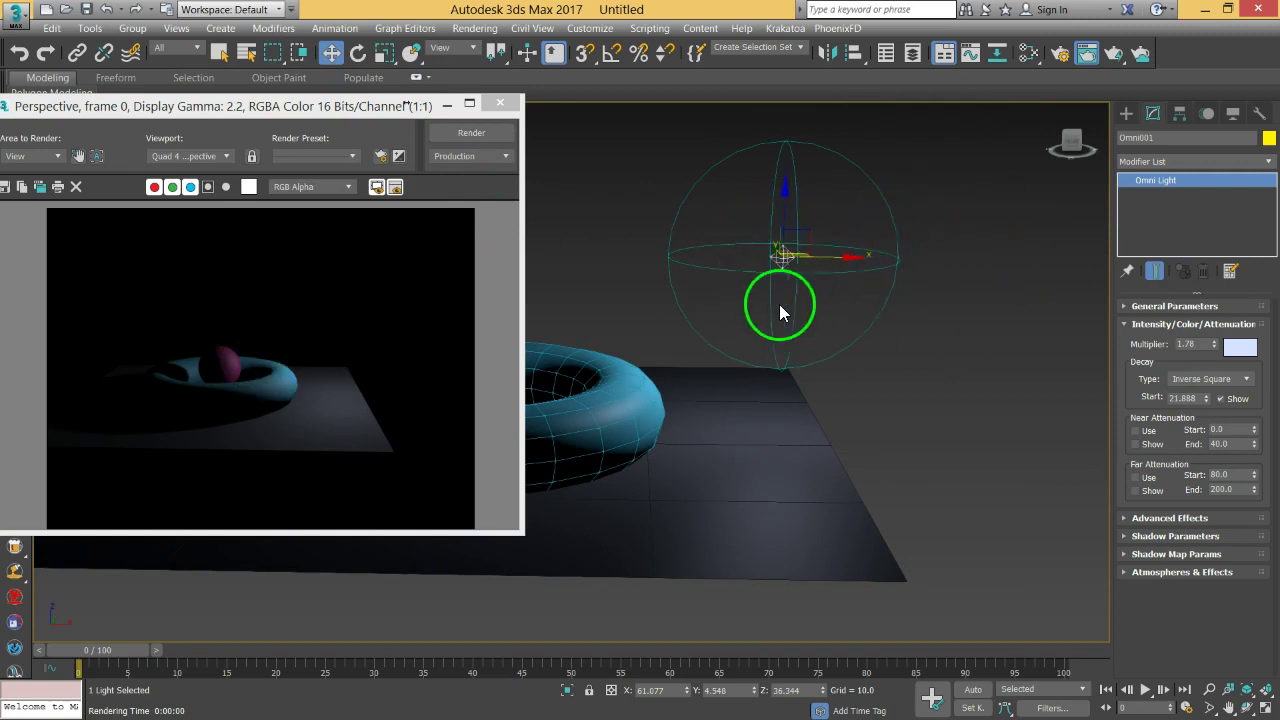
Step: Set the Omni light's decay type back to None and review its Advanced Effects and Shadow Parameters settings
left_click(1212, 379)
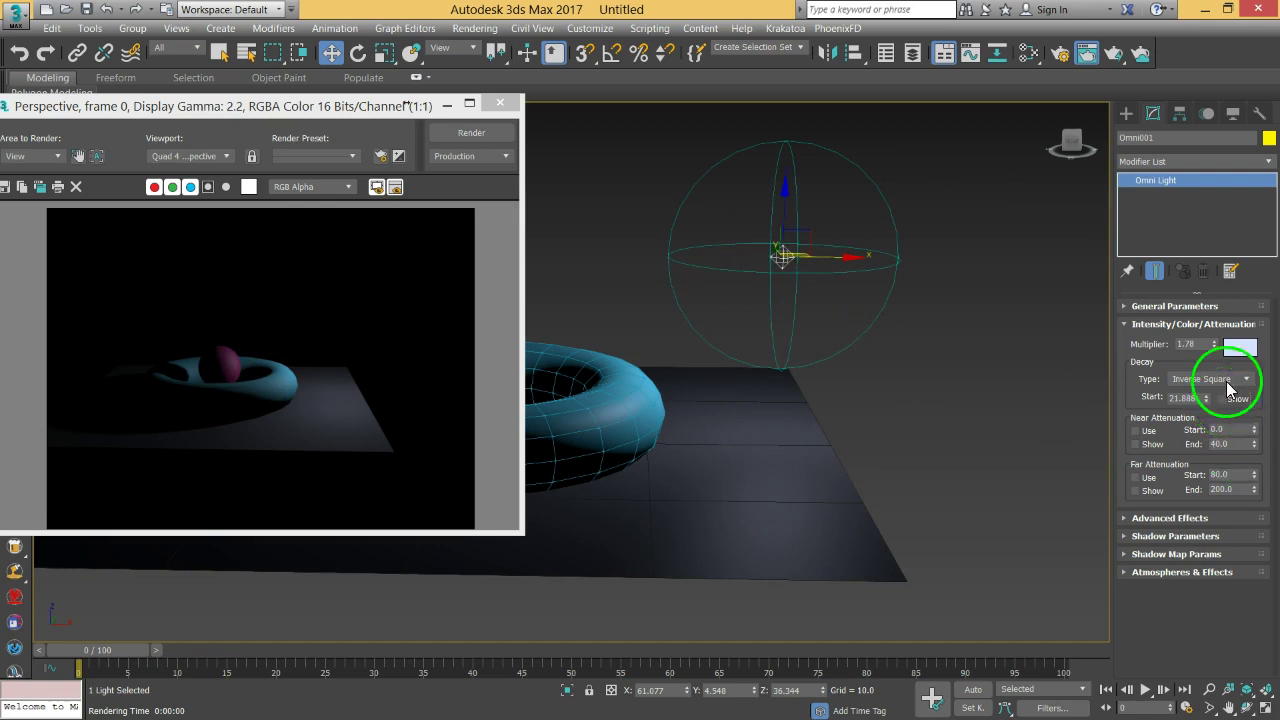
left_click(1205, 397)
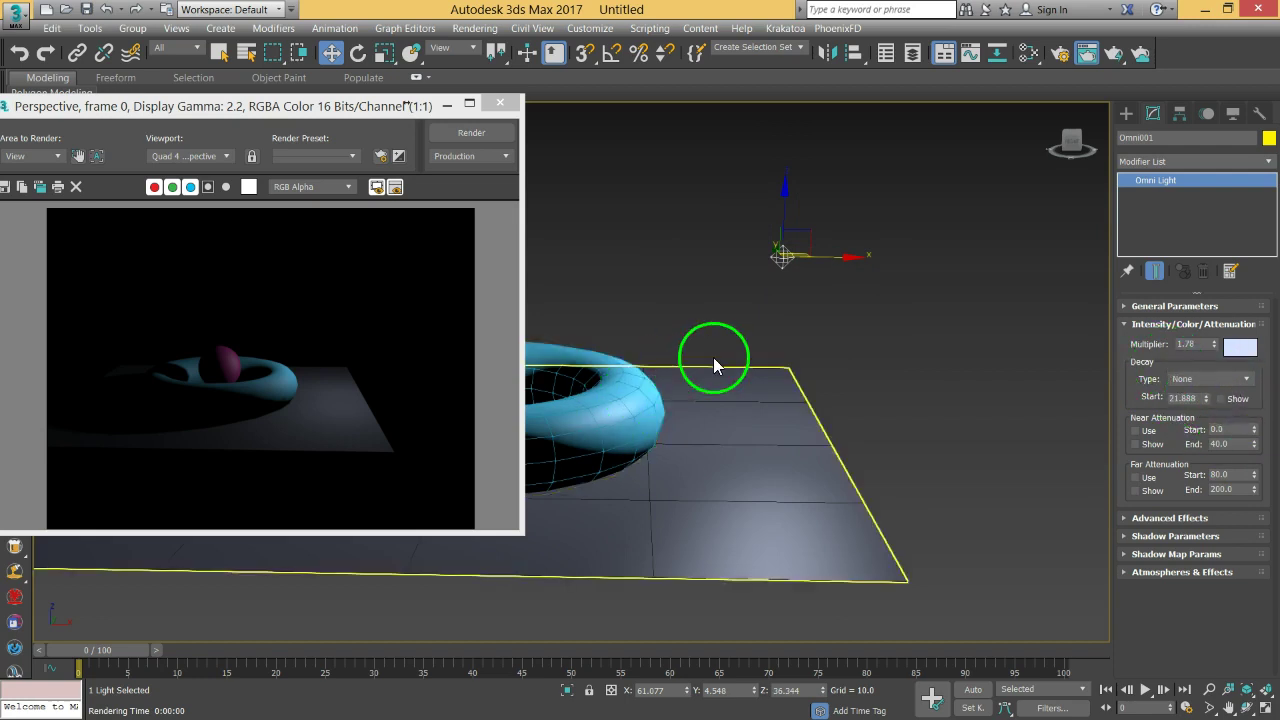
left_click(1145, 325)
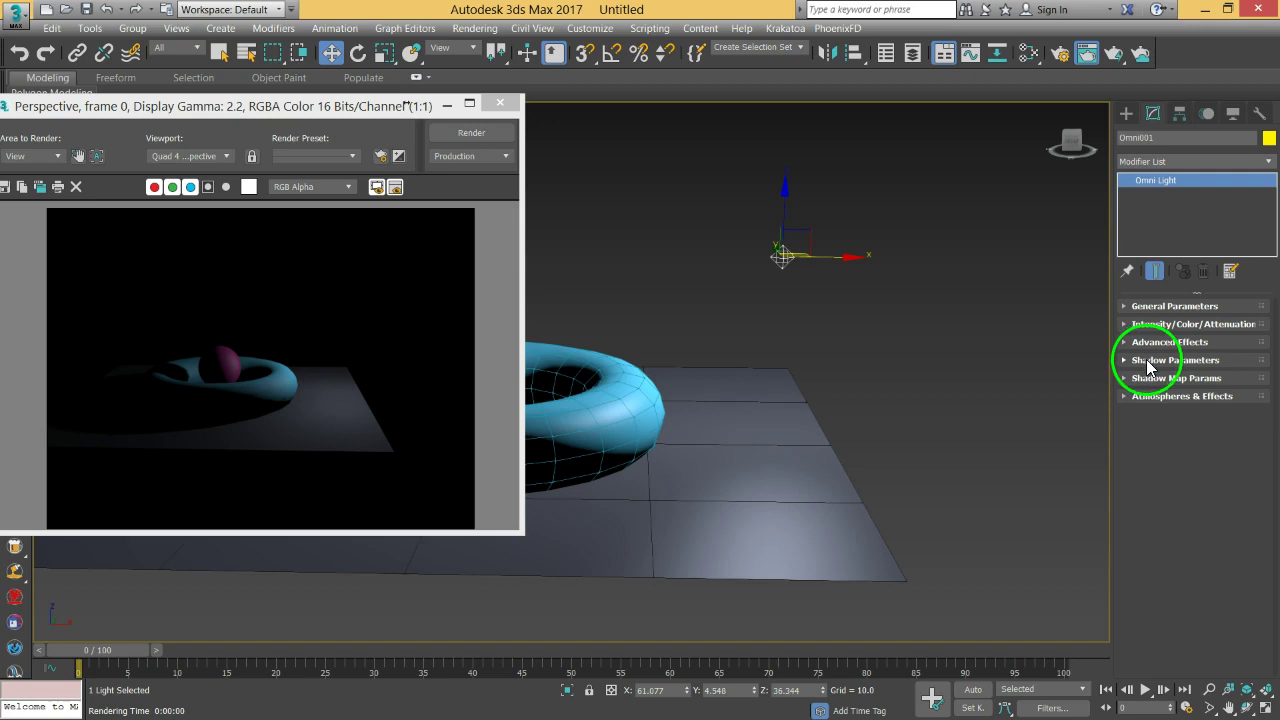
left_click(1155, 343)
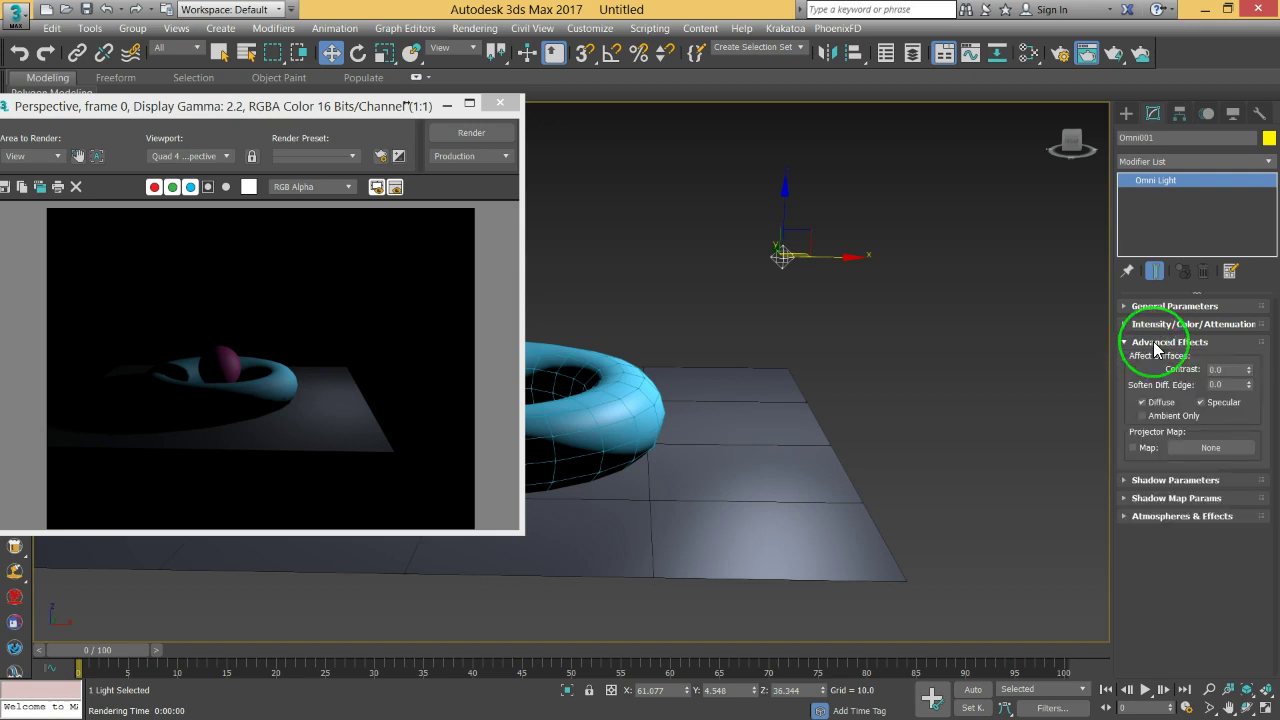
left_click(1155, 343)
left_click(1155, 361)
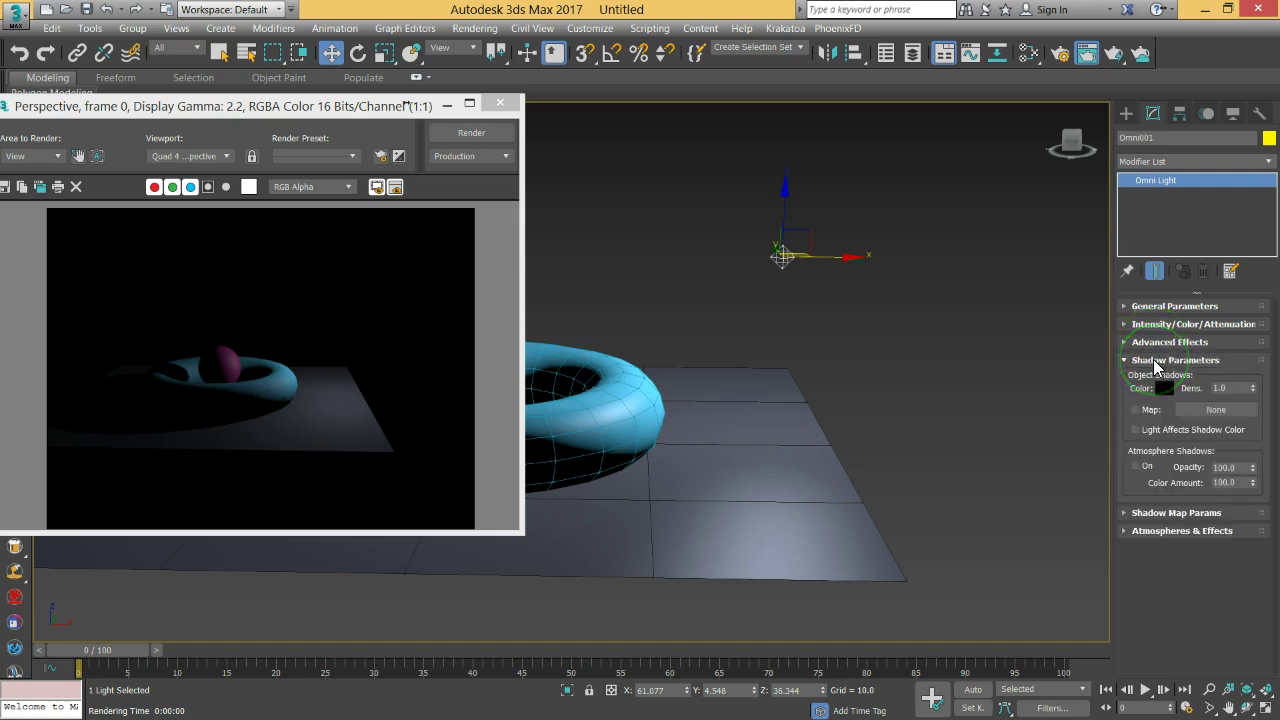
left_click(1157, 361)
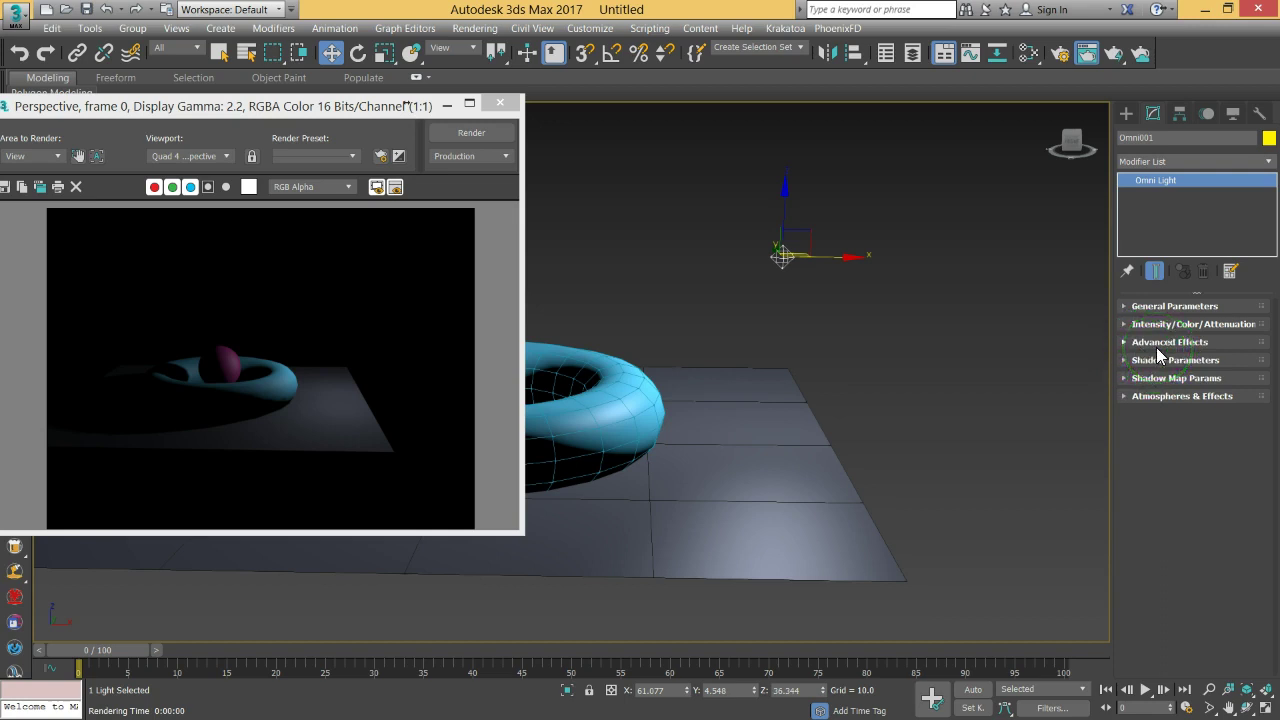
Step: Delete the Omni light from the scene and close the render window
left_click(1126, 114)
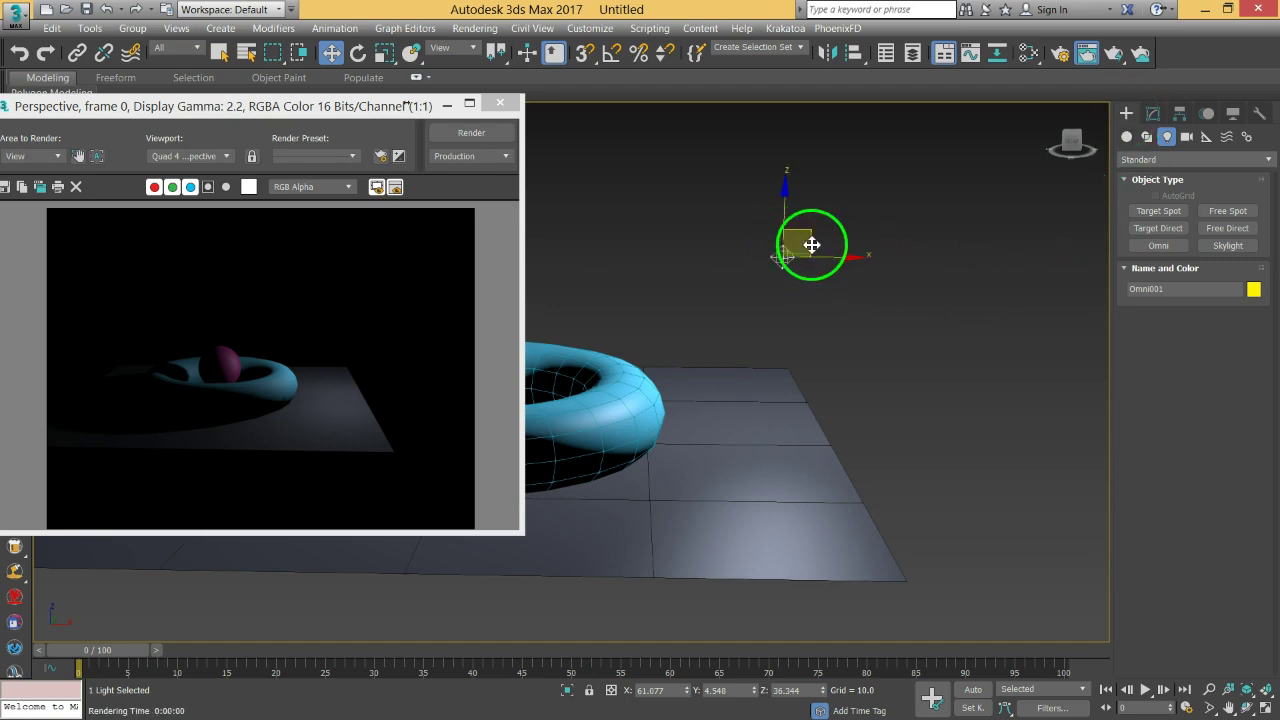
left_click(1170, 213)
left_click(1168, 229)
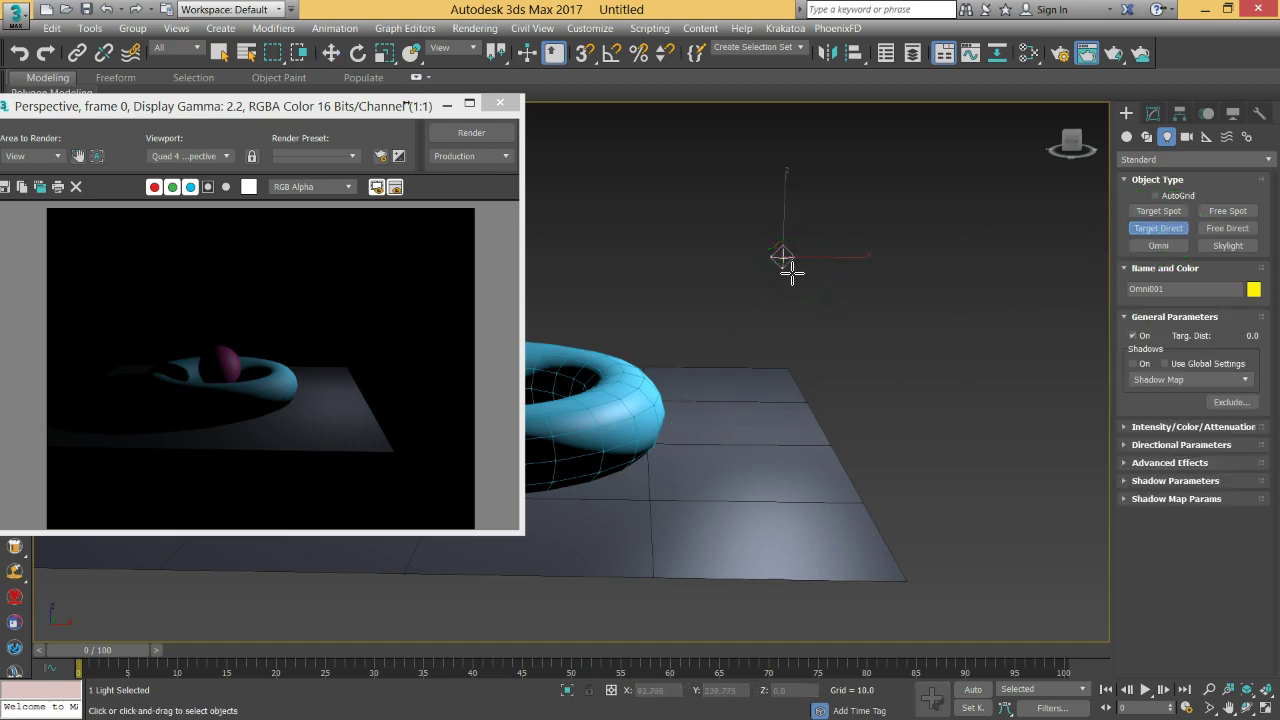
key("Delete")
left_click(497, 103)
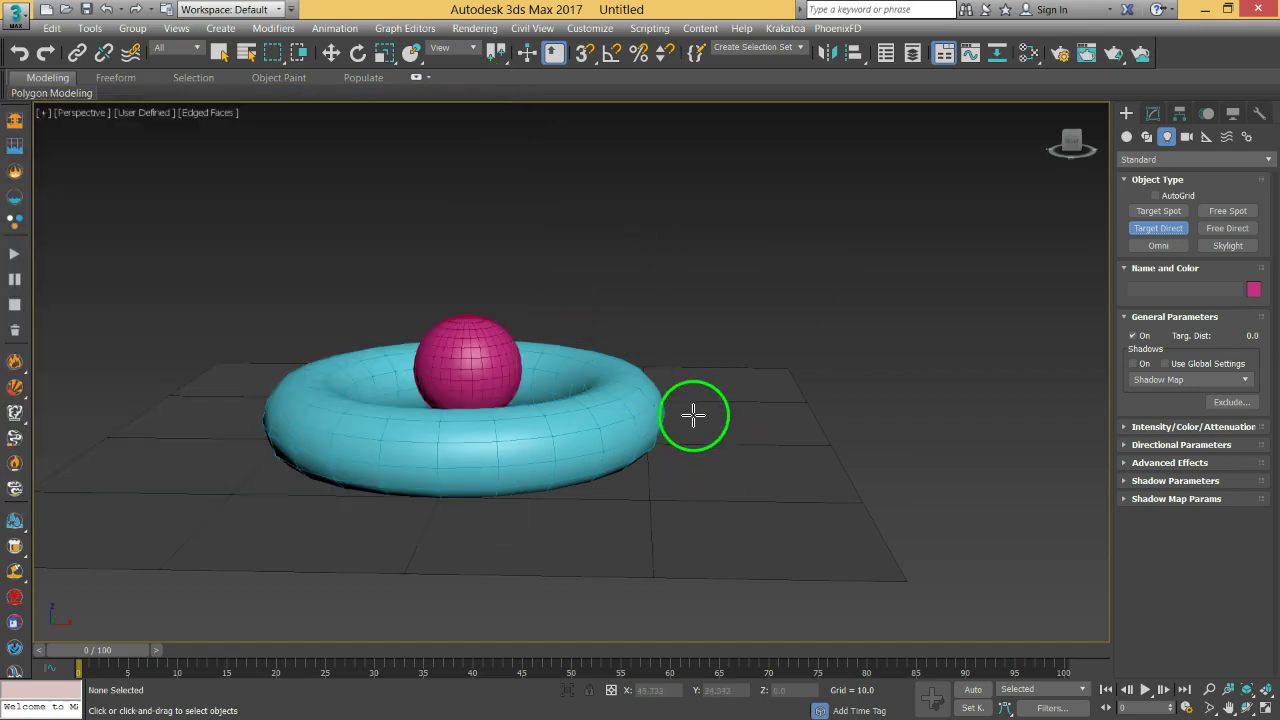
Step: In the Left view, create a Target Direct light aimed down at the sphere from about 99 units away, and move it closer and higher
middle_click_drag(610, 390, 644, 397)
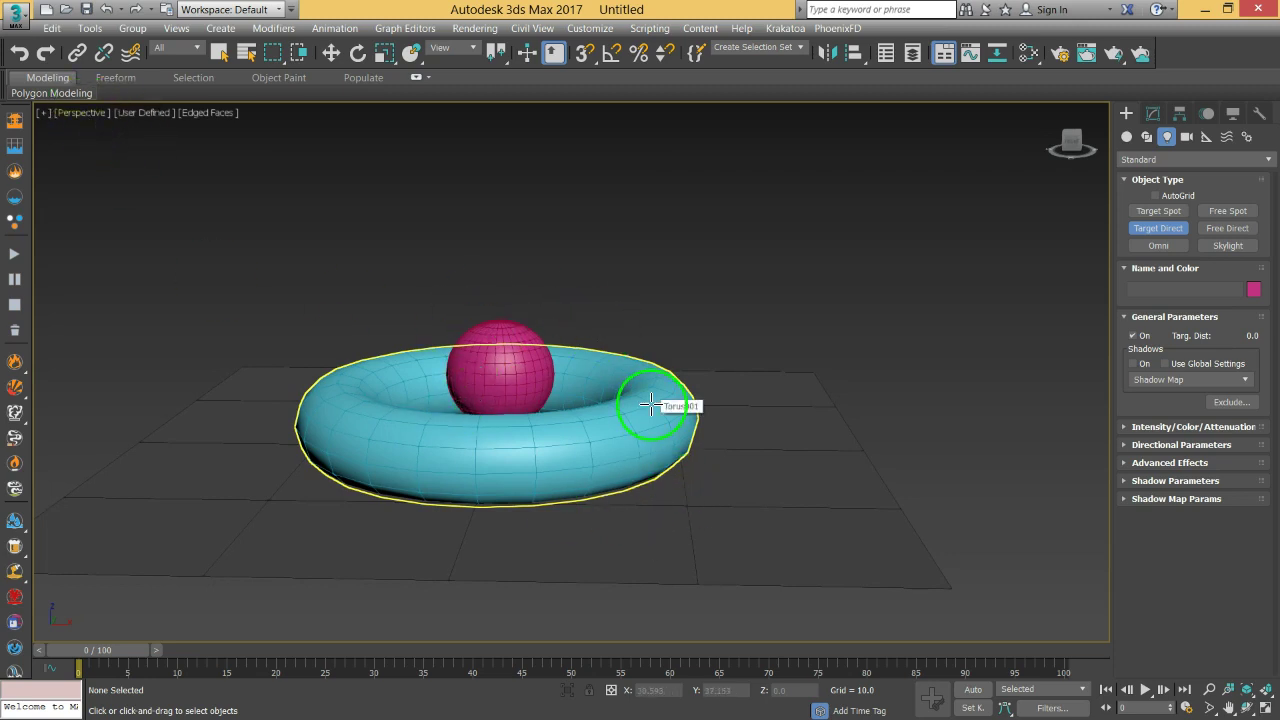
key("l")
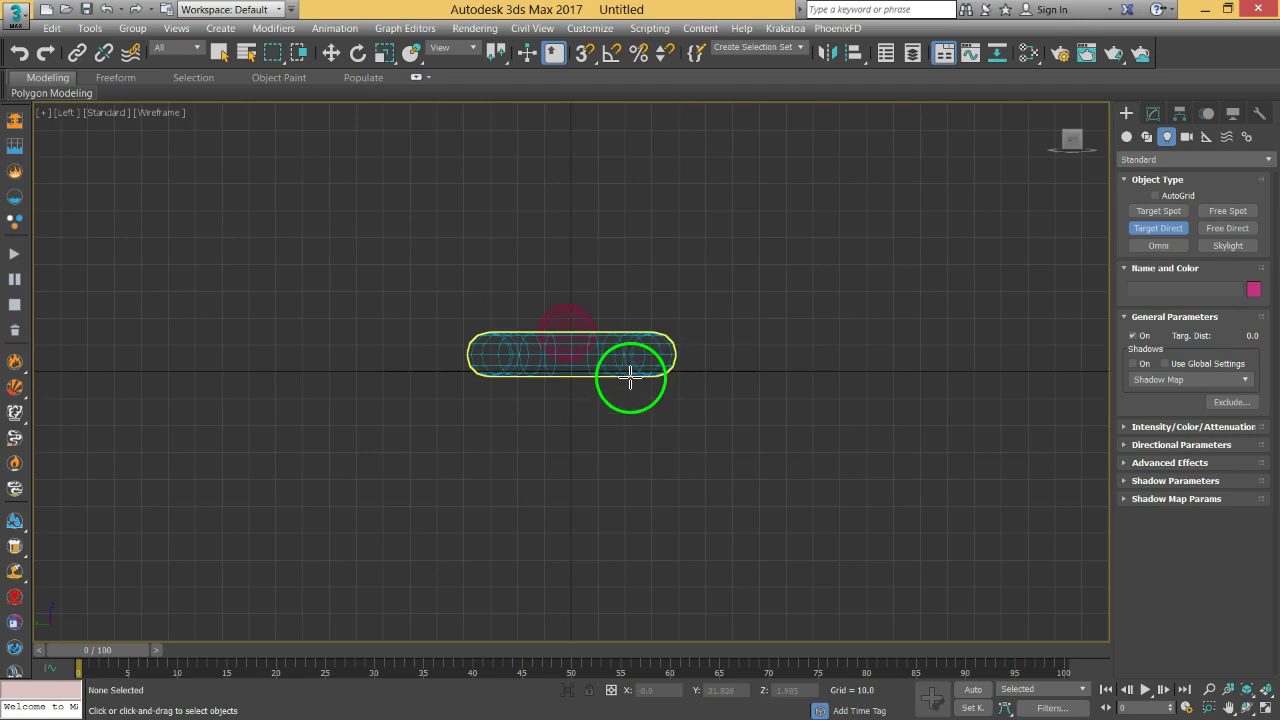
middle_click_drag(662, 356, 566, 391)
left_click_drag(673, 266, 471, 397)
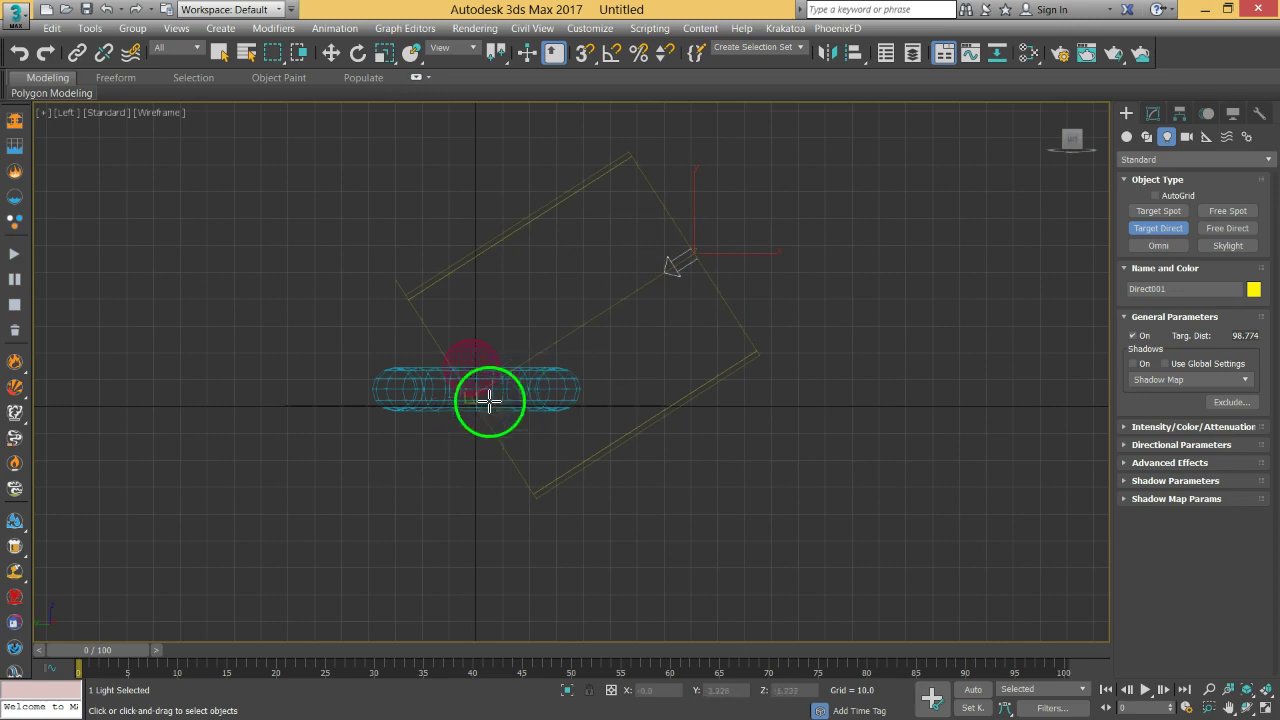
left_click(333, 55)
left_click_drag(723, 229, 666, 209)
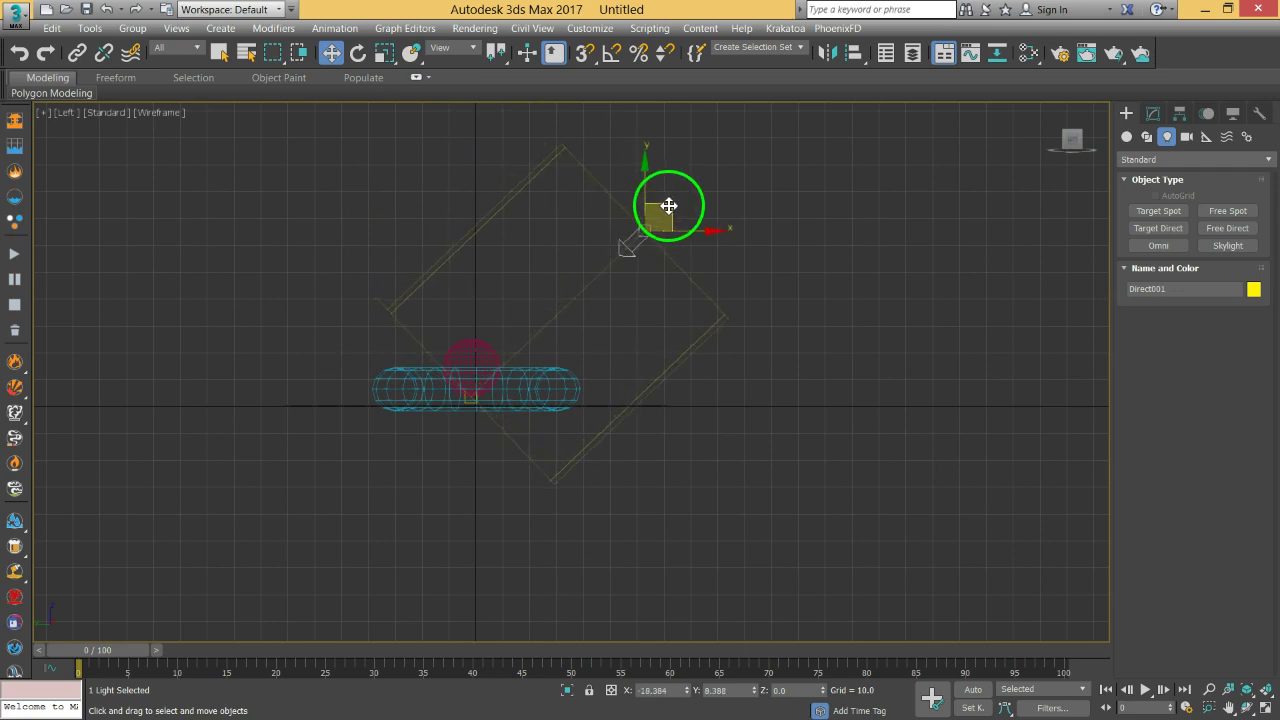
left_click(475, 404)
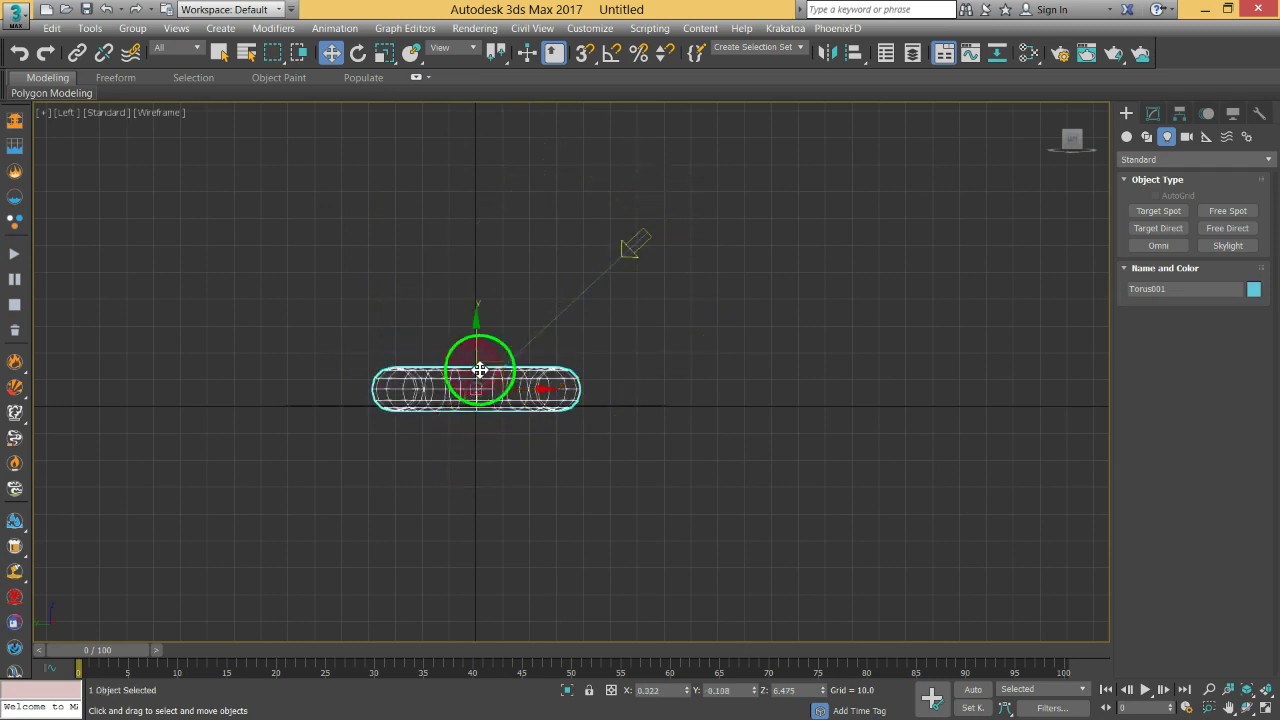
left_click_drag(500, 368, 497, 448)
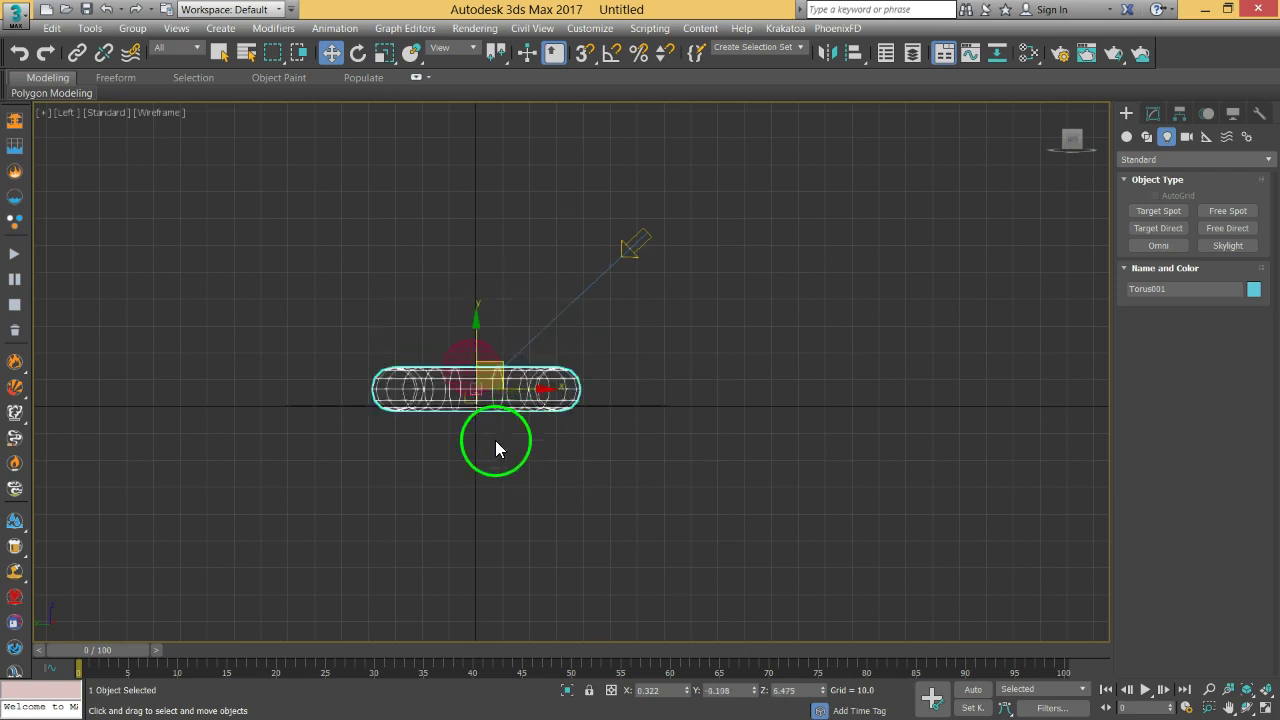
left_click(466, 398)
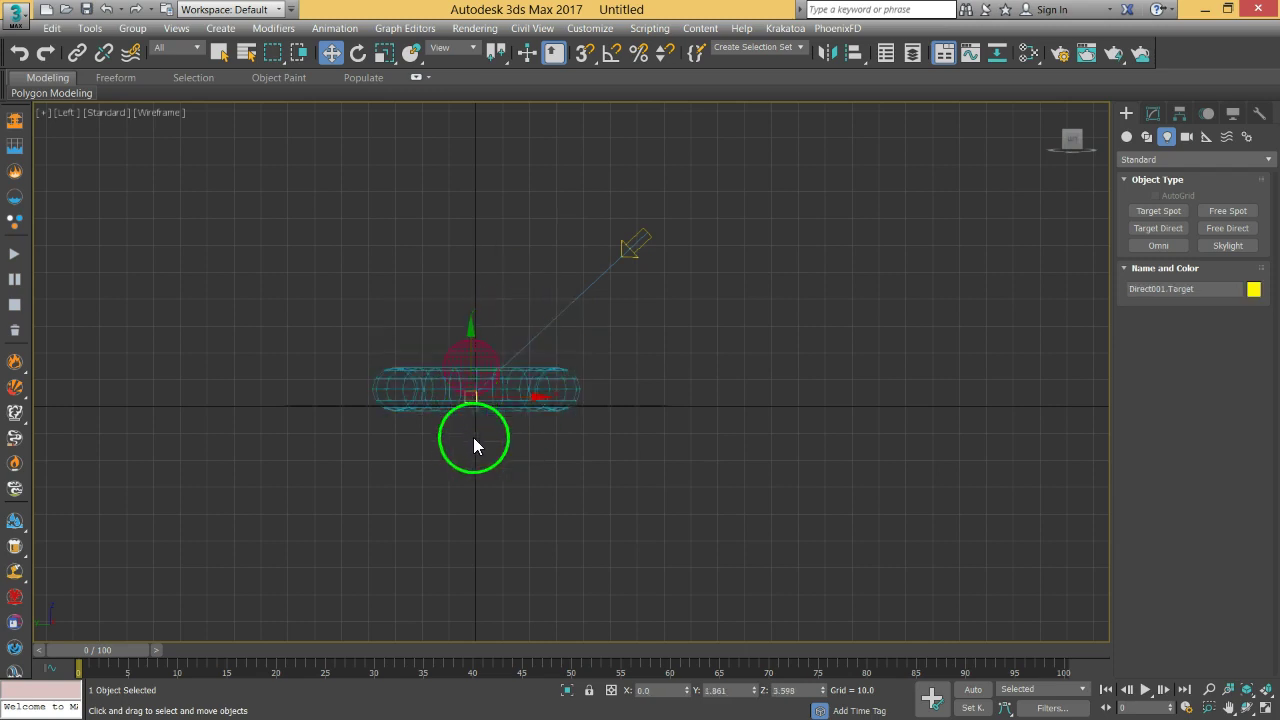
left_click(508, 448)
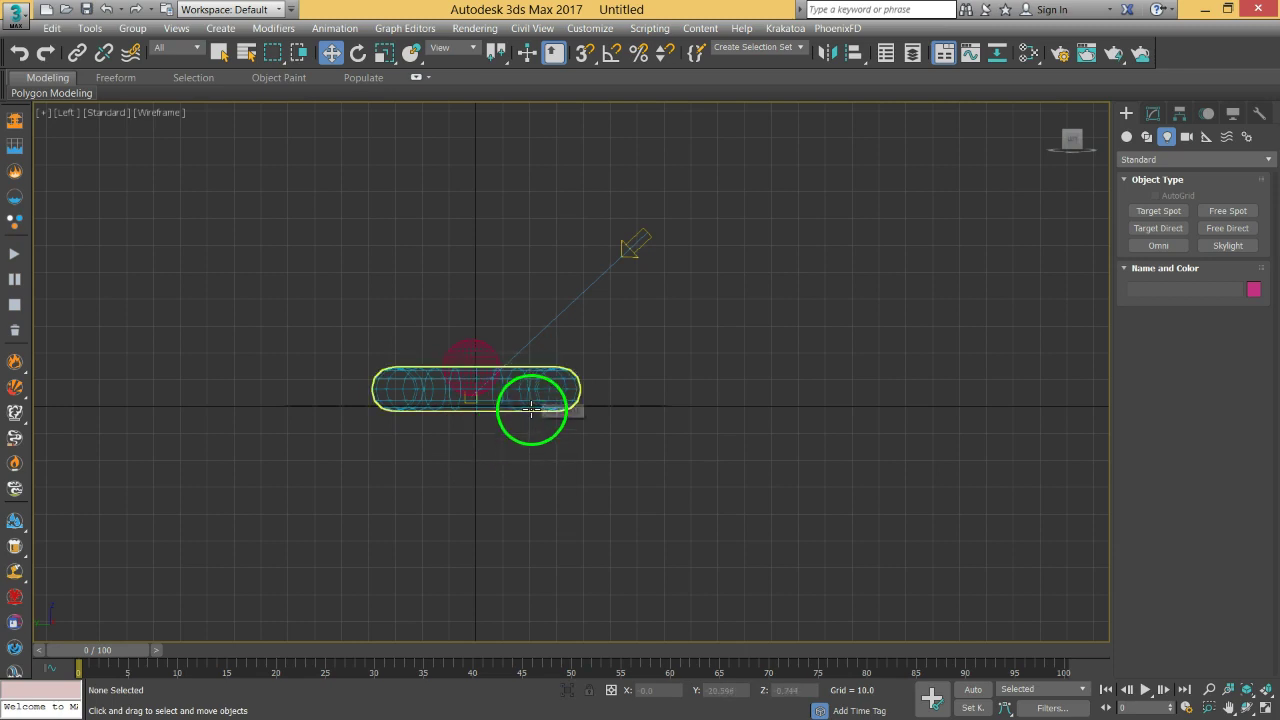
Step: Select the torus and the sphere together and freeze them
left_click(531, 408)
left_click(489, 352, "ctrl")
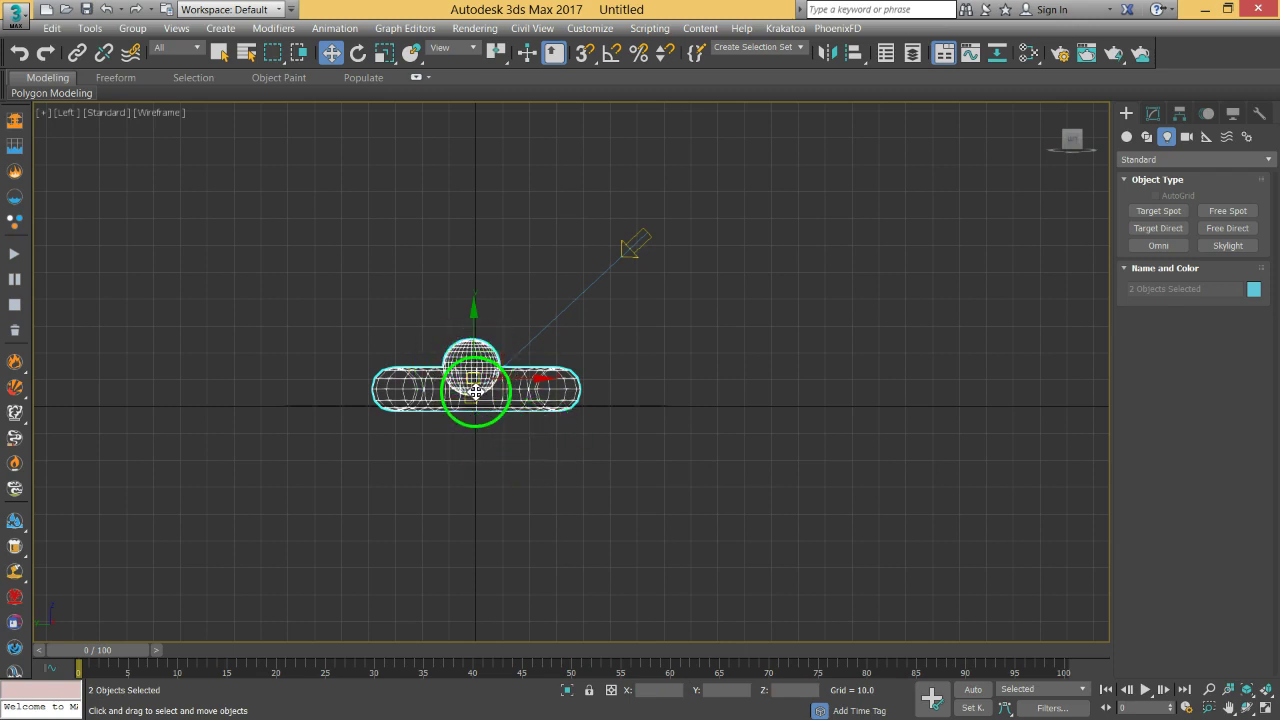
right_click(571, 408)
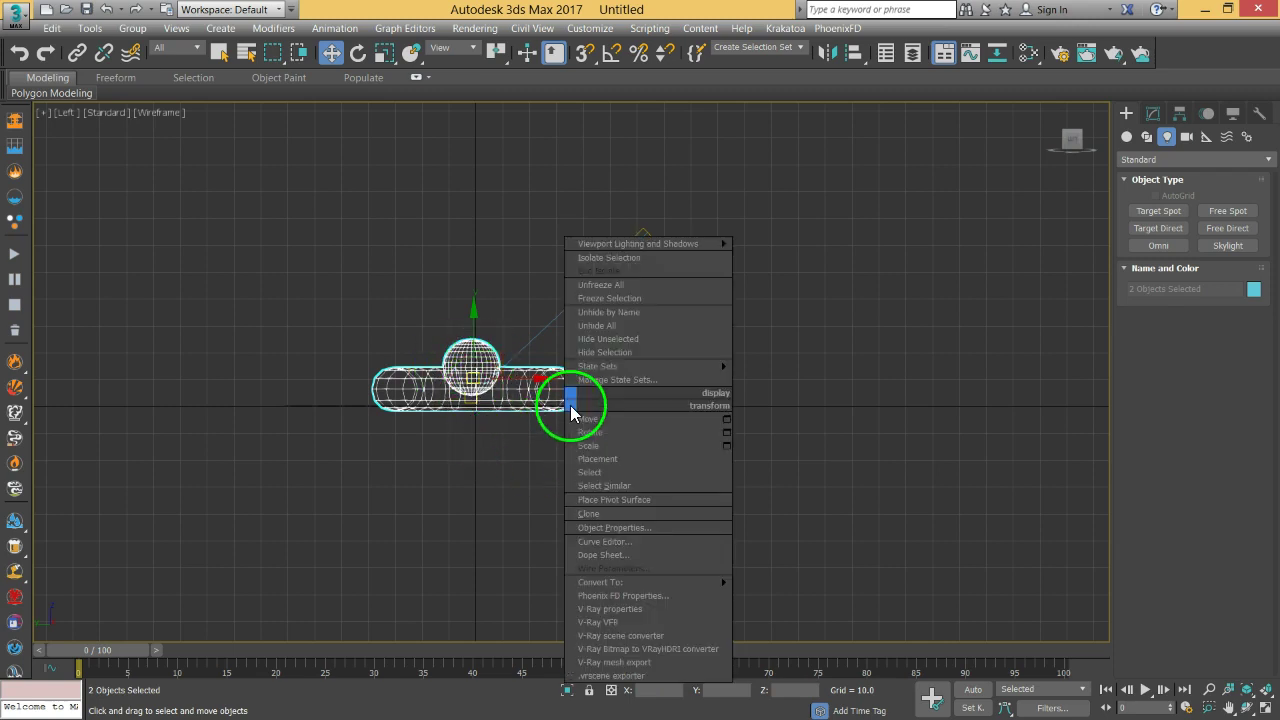
left_click(618, 301)
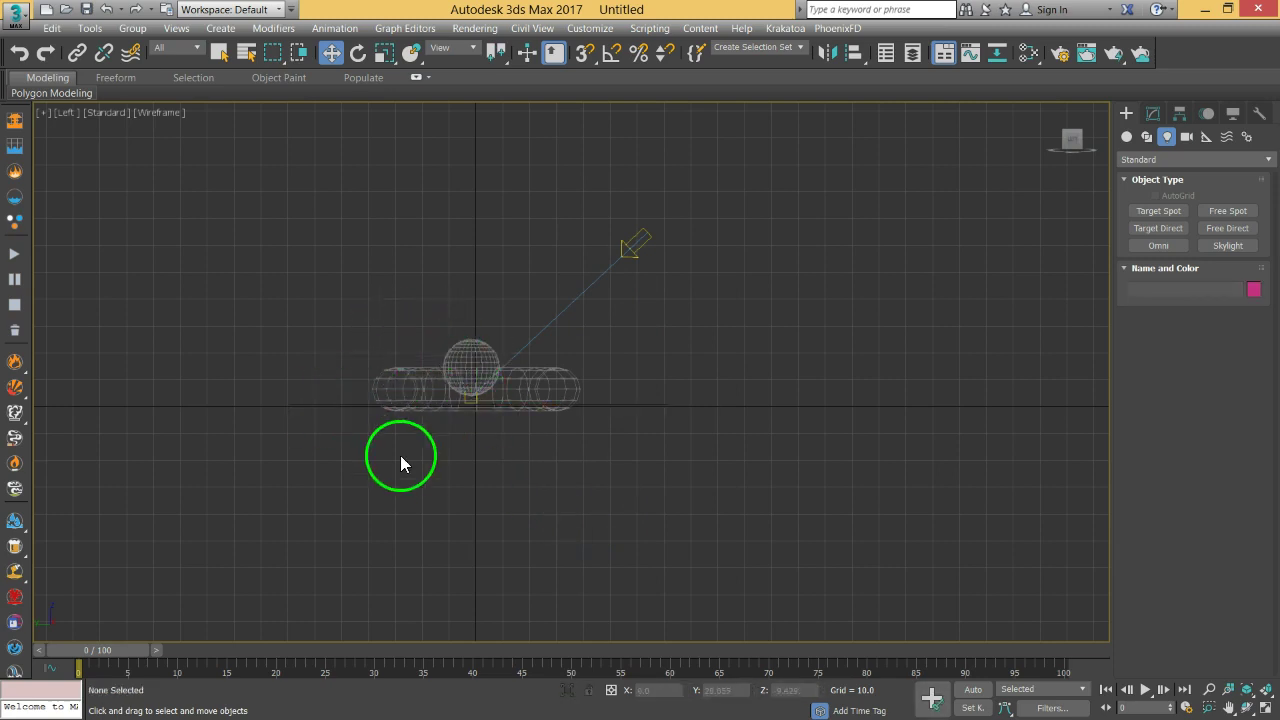
Step: Lower the ground plane about 2.5 units to the base of the torus and freeze it
key("ctrl+a")
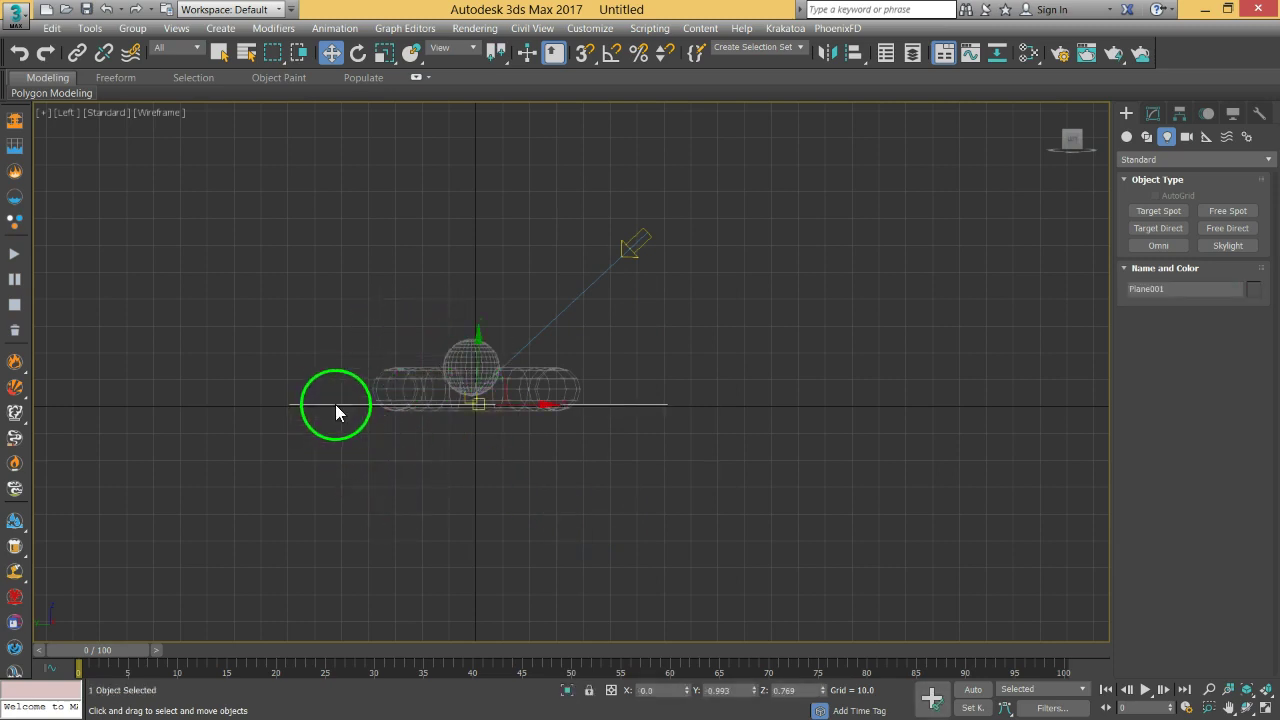
left_click_drag(480, 352, 480, 357)
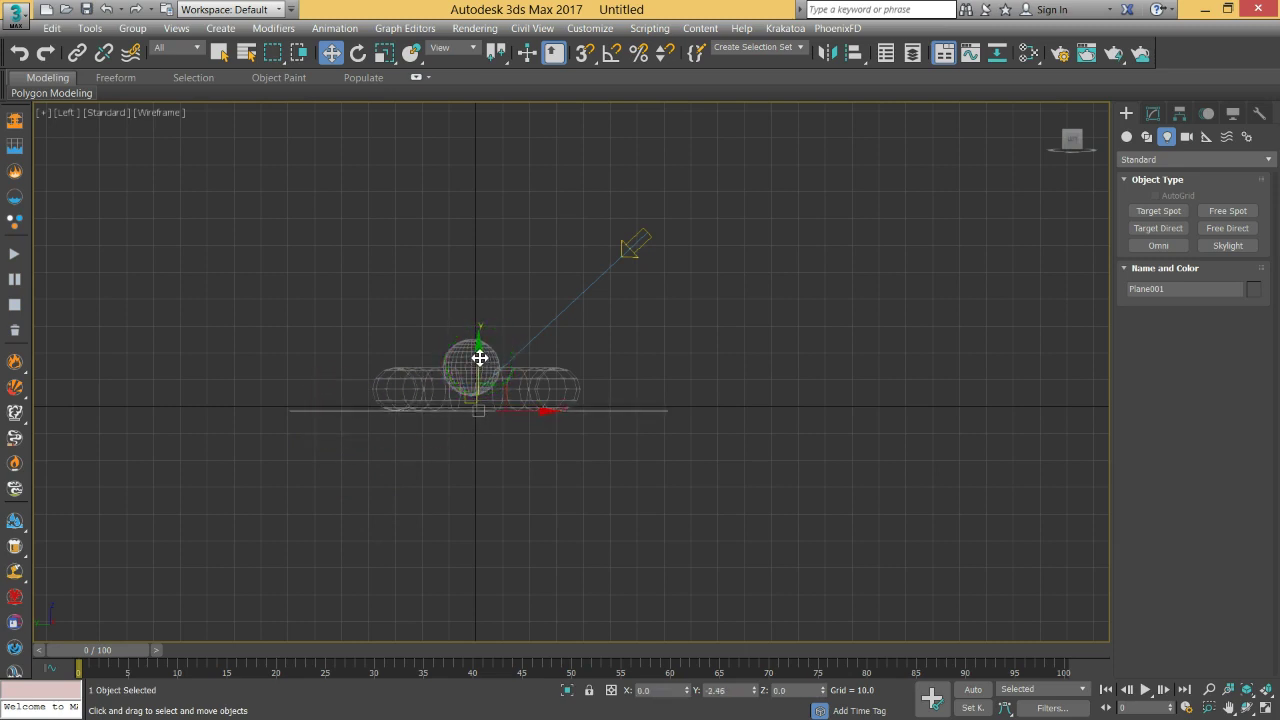
right_click(354, 409)
left_click(391, 303)
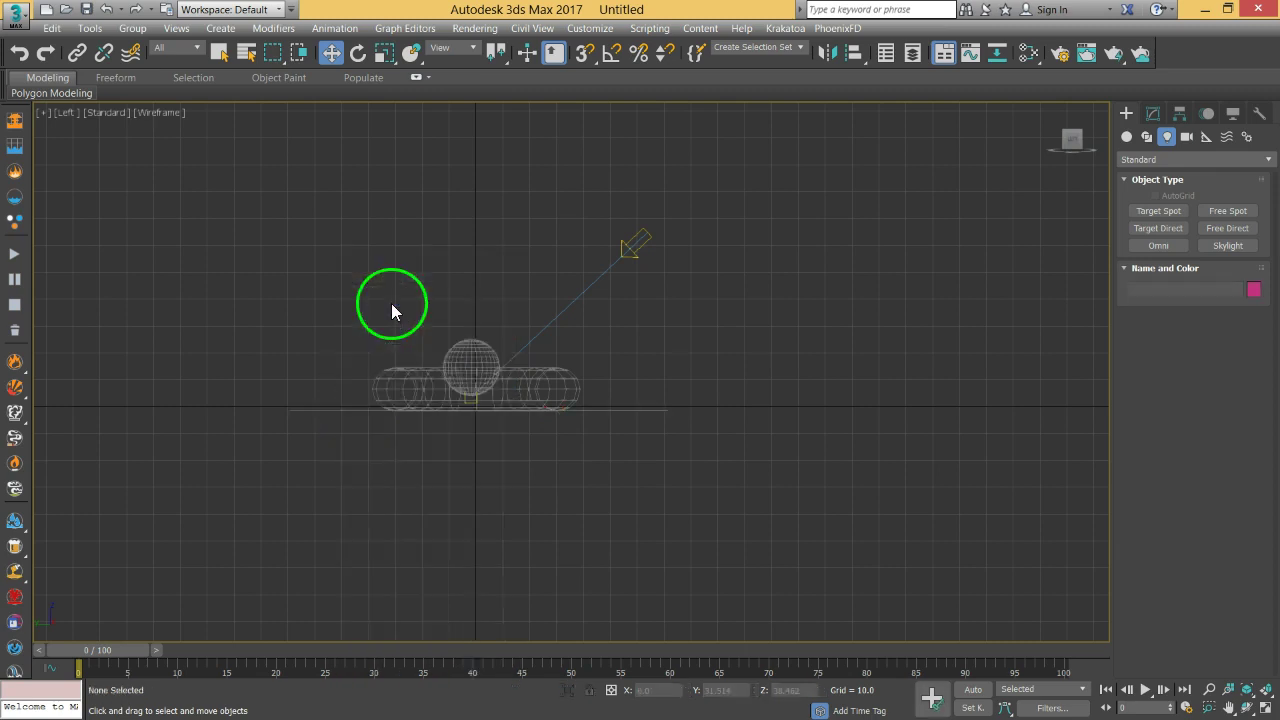
Step: Raise the direct light's target about 3 units and move the light outward to about Y -88, Z 57
left_click(472, 400)
mouse_move(499, 373)
left_mouse_down()
mouse_move(506, 331)
mouse_move(503, 361)
left_mouse_up()
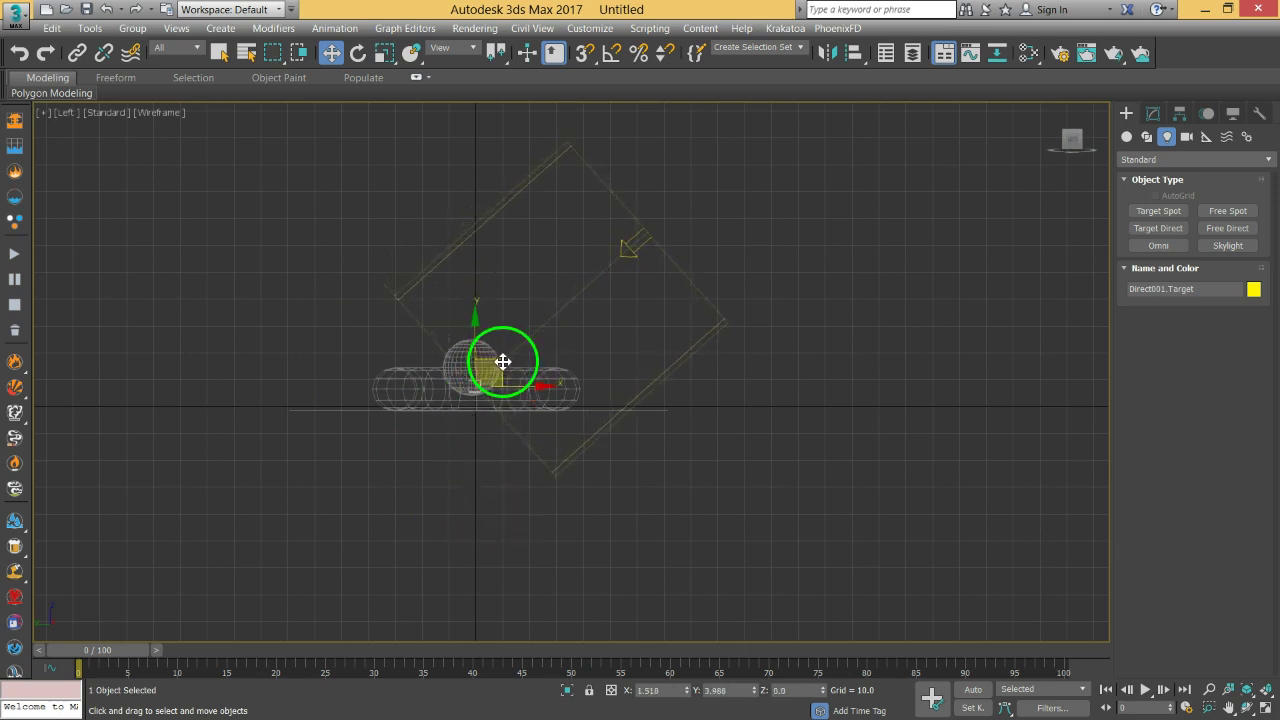
left_click(630, 250)
left_click_drag(675, 211, 740, 231)
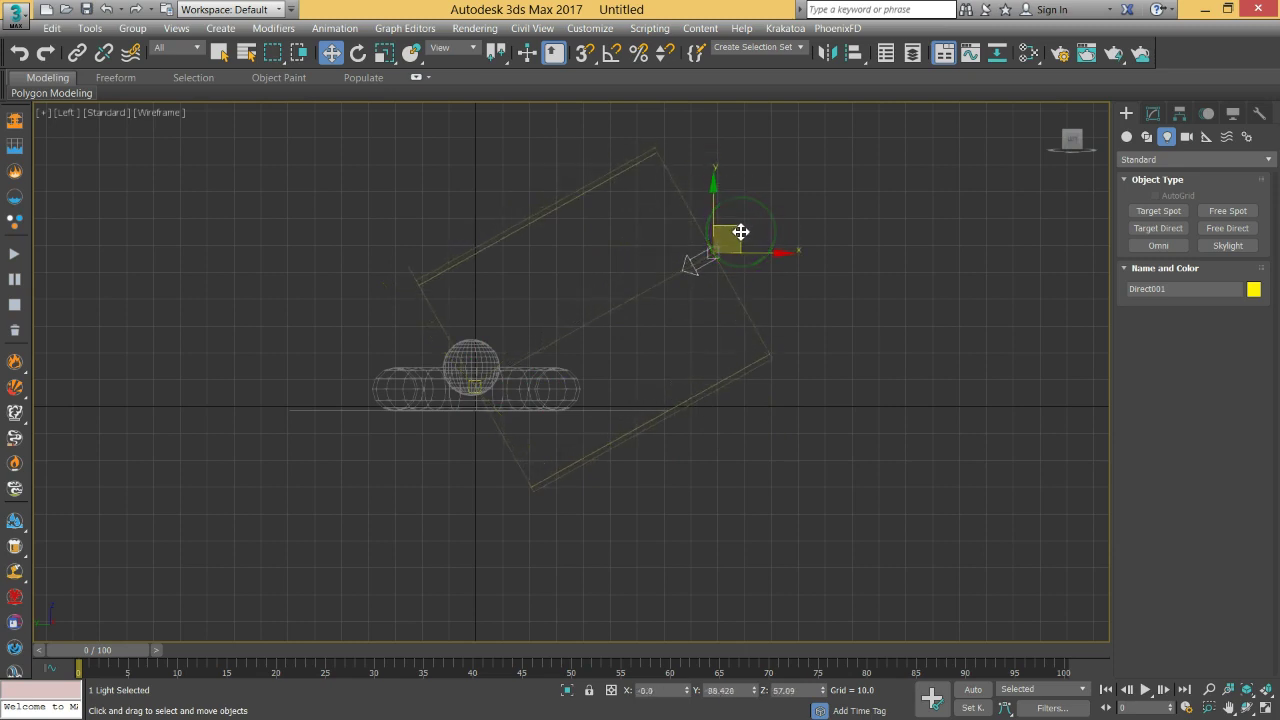
Step: Examine the direct light's beam over the objects from the side in the Perspective view
key("super+shift")
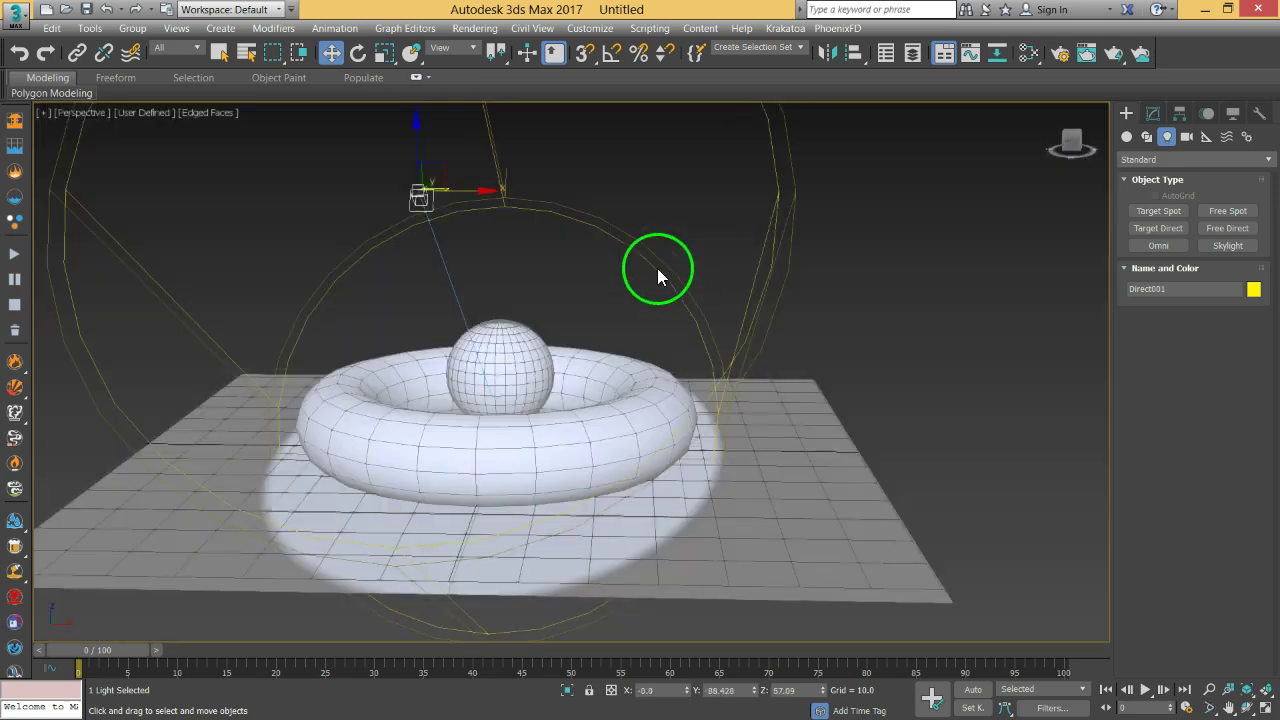
middle_click_drag(659, 358, 640, 400, "alt")
scroll(610, 405, "down", 3)
scroll(585, 408, "up", 3)
scroll(630, 395, "down", 3)
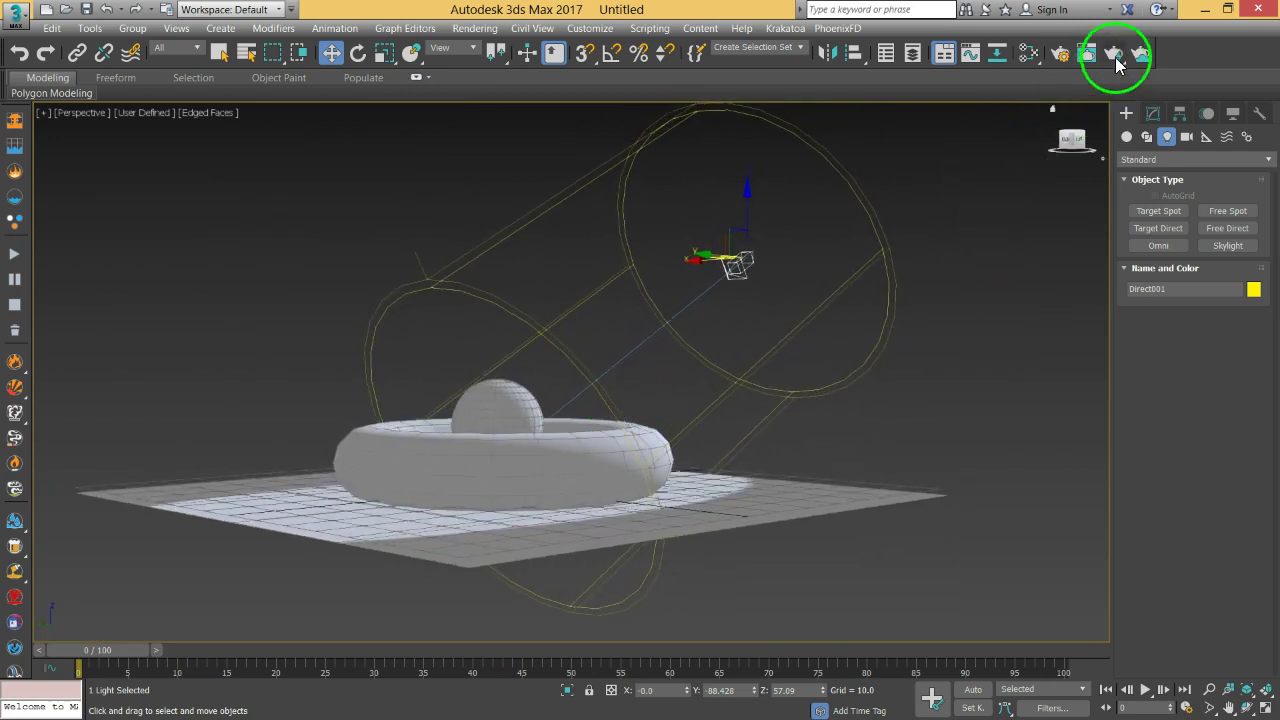
Step: Test render the Perspective view with the direct light and close the rendered image
left_click(1115, 56)
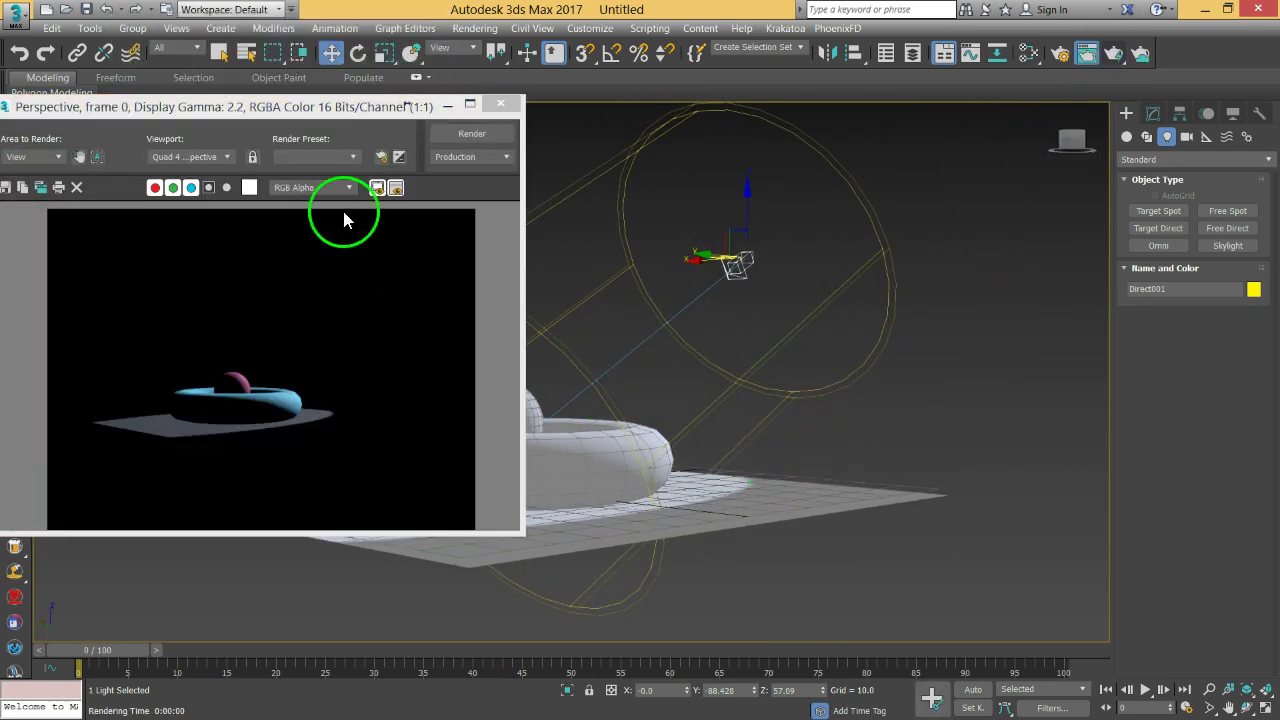
left_click_drag(304, 117, 423, 109)
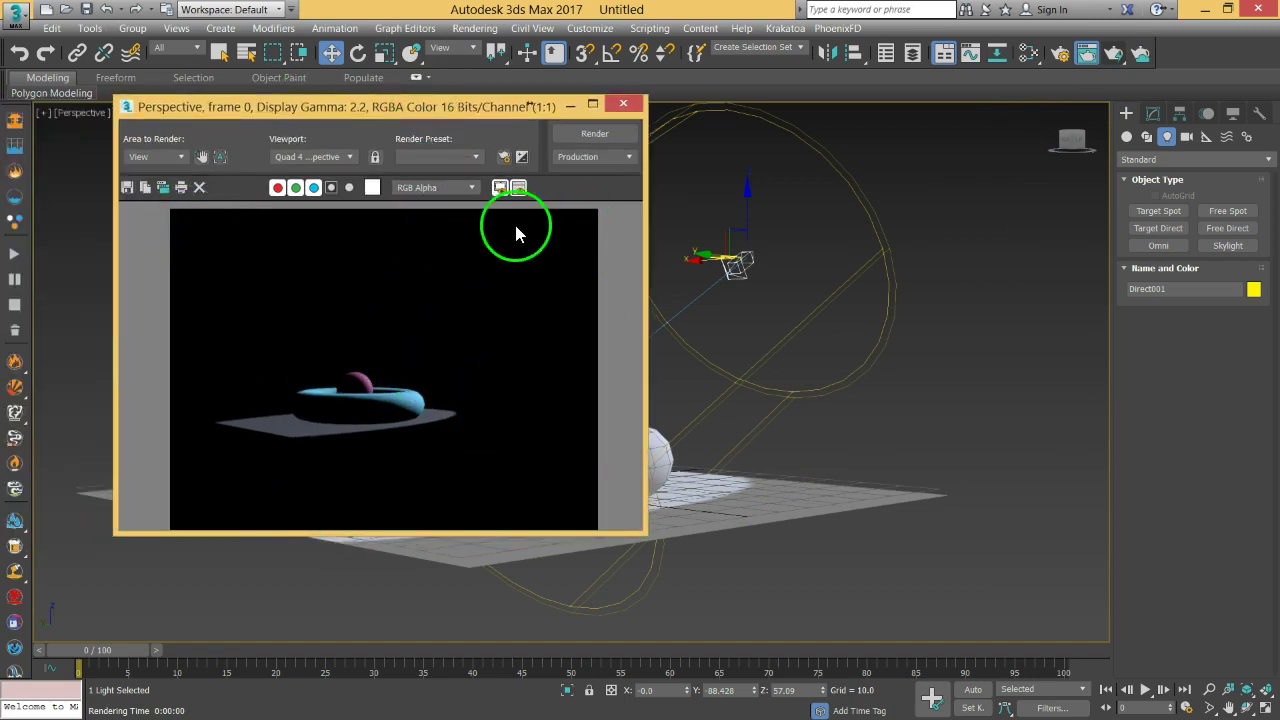
left_click(623, 104)
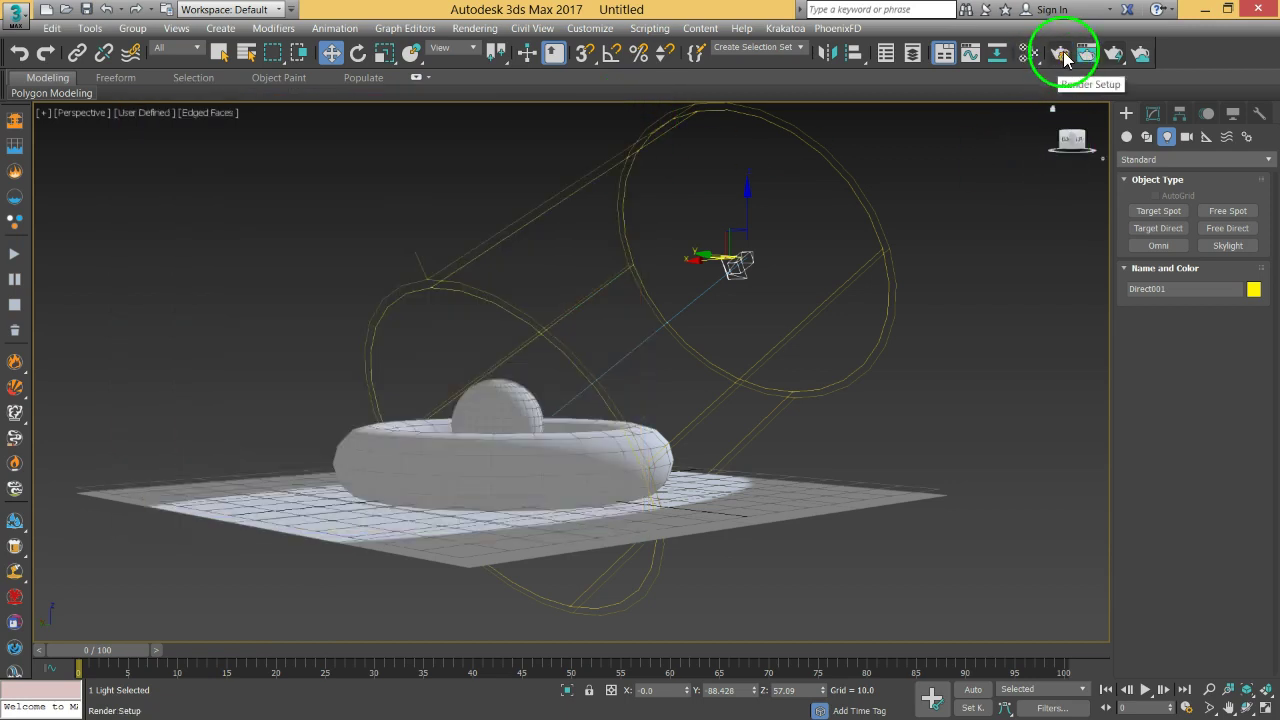
Step: Open the render setup and enlarge its window to review the time output options
left_click(480, 29)
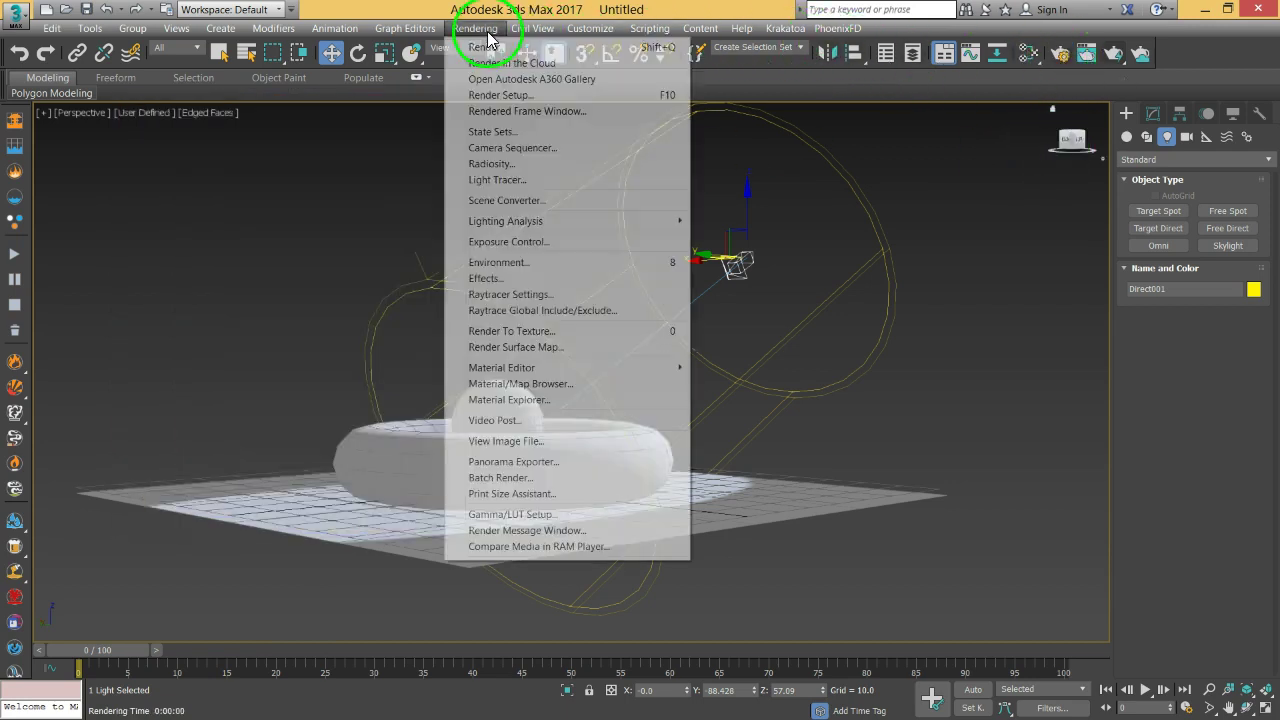
left_click(494, 99)
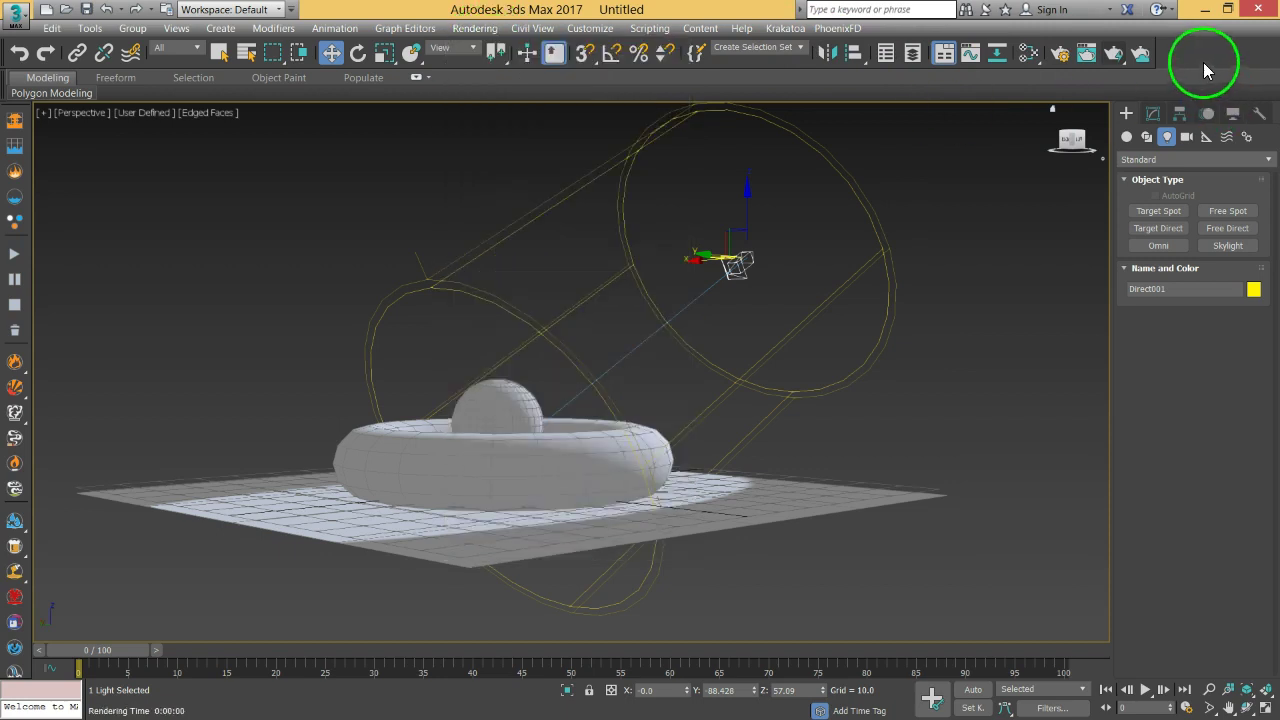
left_click(1062, 53)
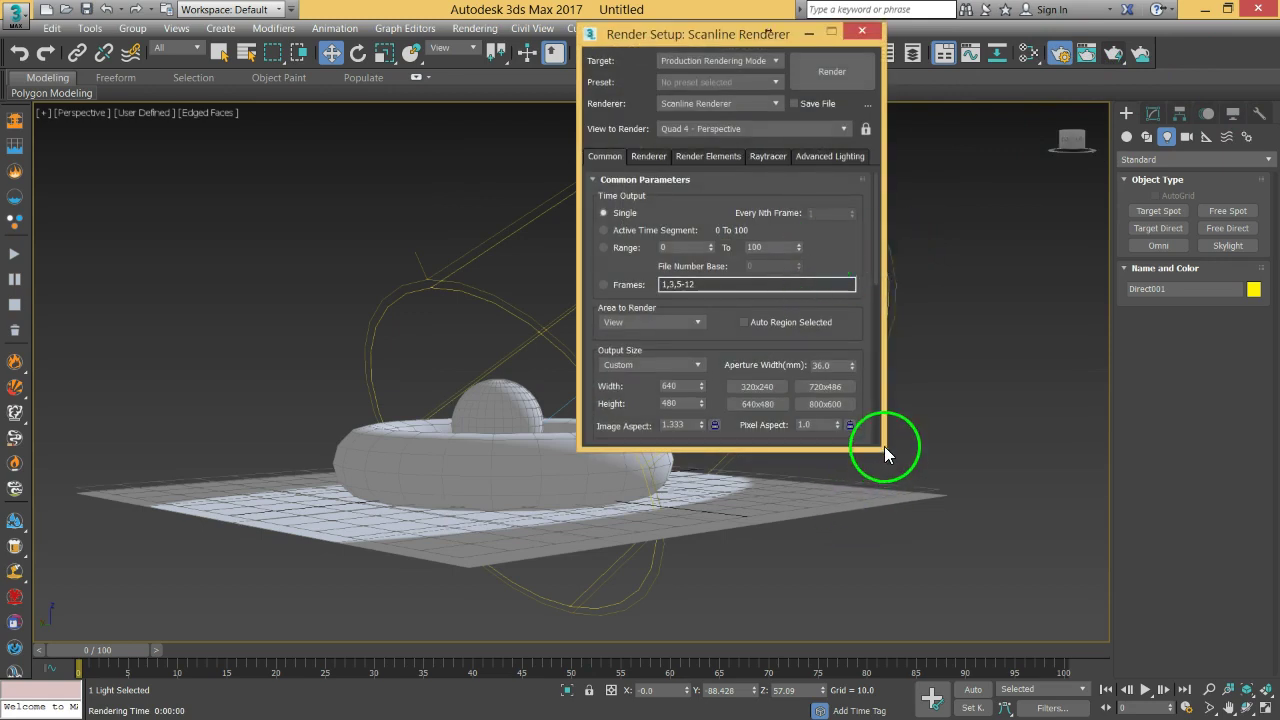
left_click(886, 471)
left_click_drag(750, 350, 734, 286)
left_click_drag(886, 451, 951, 614)
left_click_drag(724, 276, 713, 401)
left_click(607, 226)
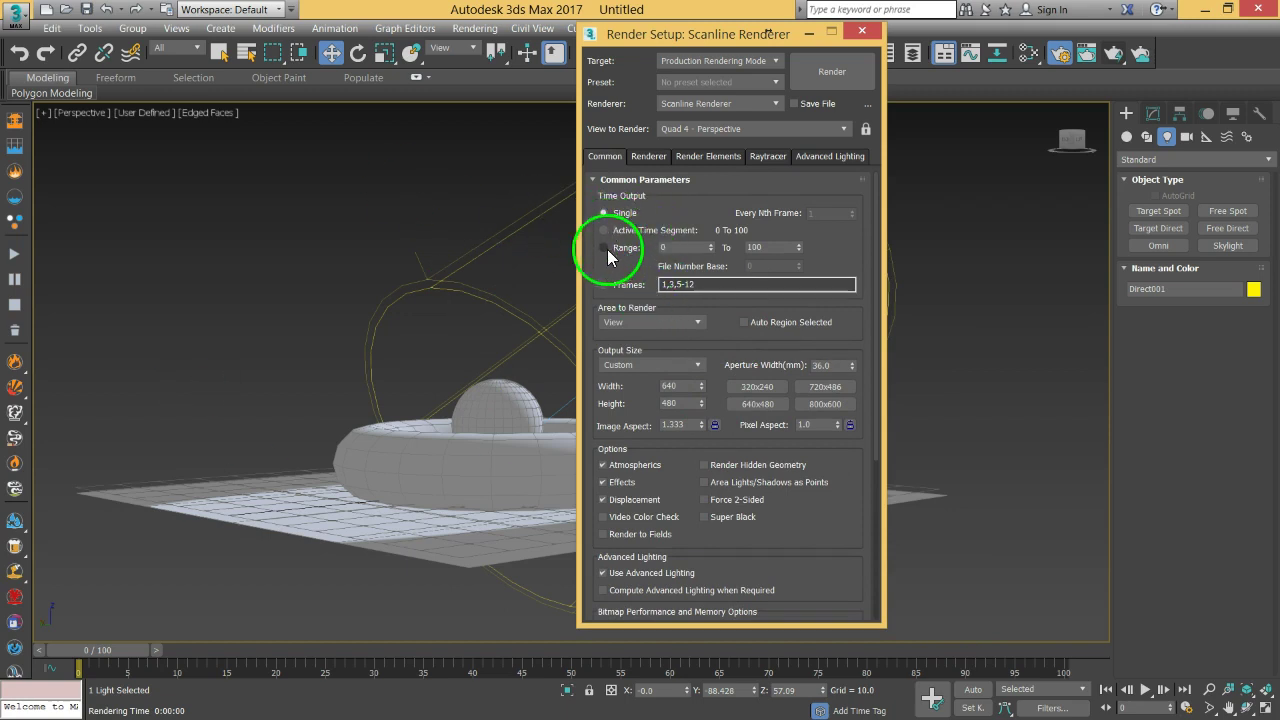
Step: Set the render output size to the HDTV (video) preset at 960 by 540 and close the render setup
scroll(688, 385, "down", 3)
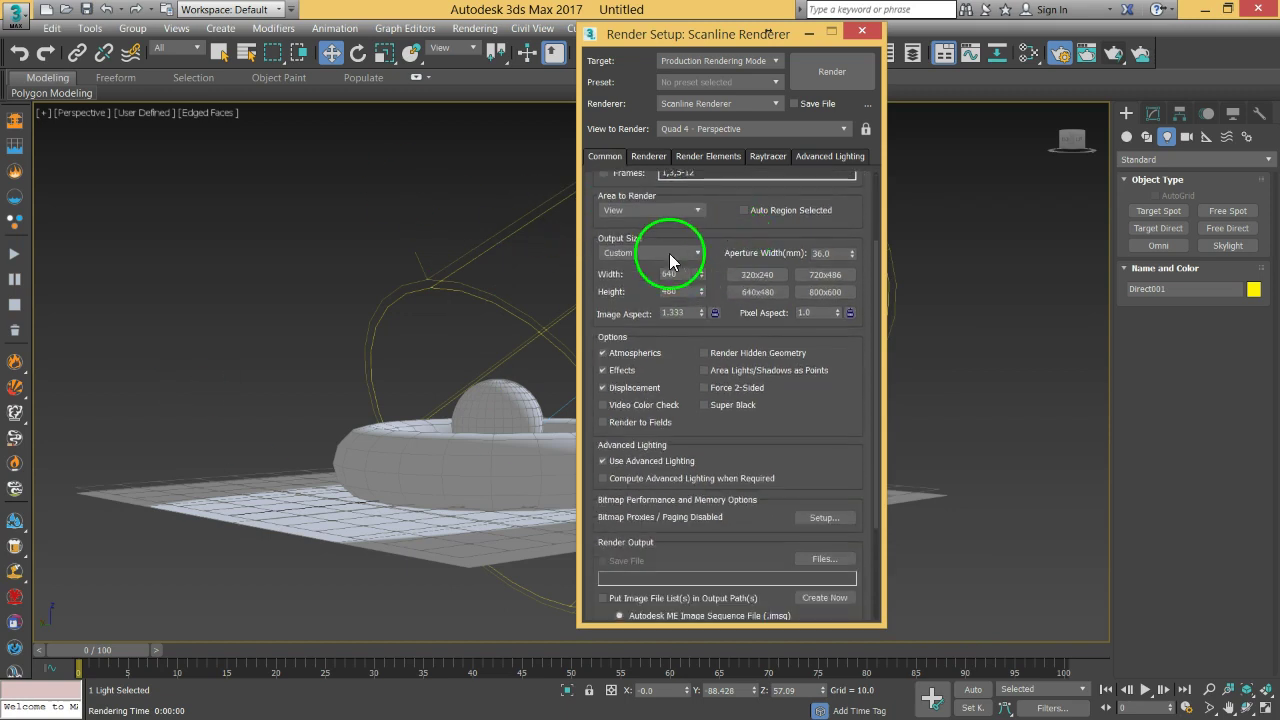
left_click(673, 248)
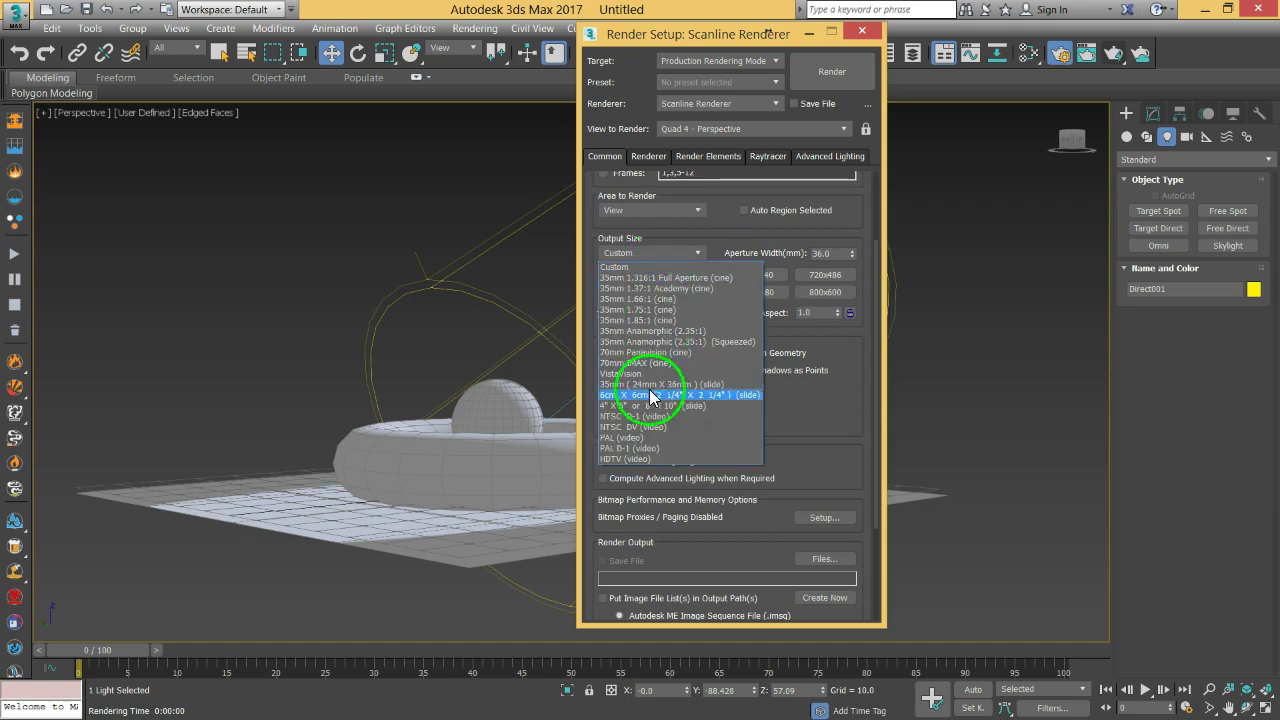
left_click(640, 459)
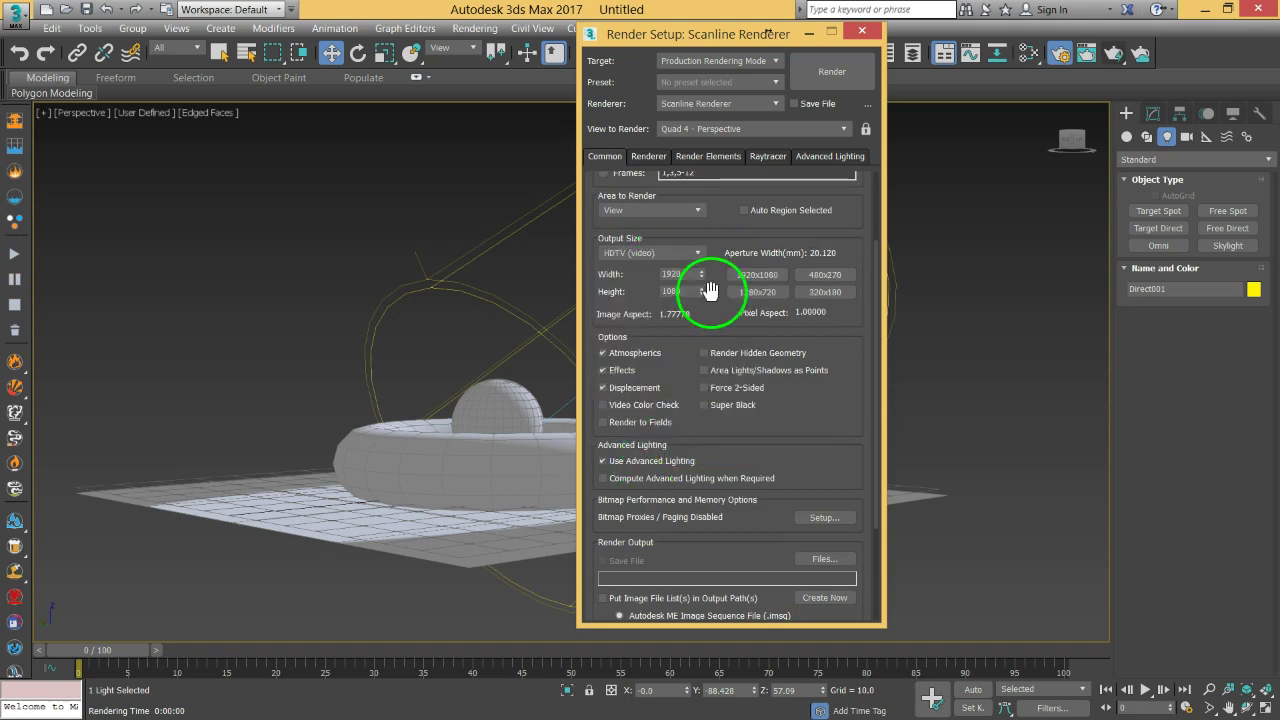
left_click(758, 274)
left_click_drag(696, 281, 626, 270)
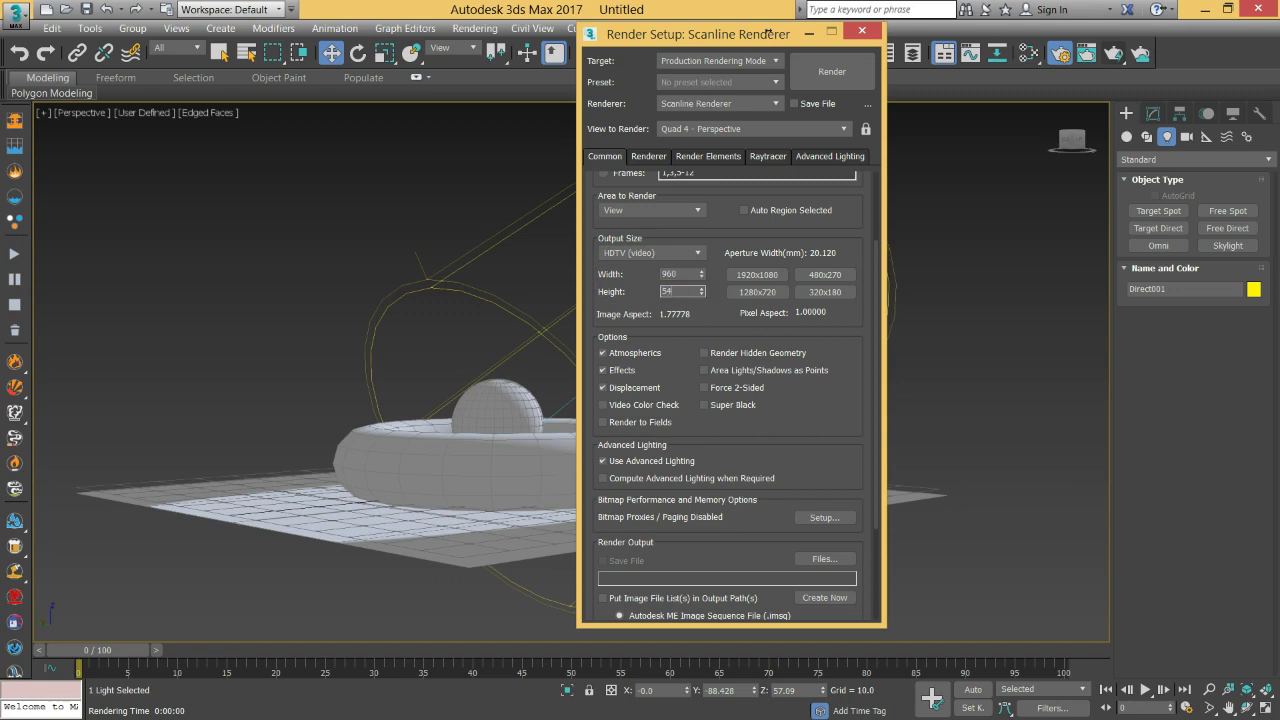
left_click_drag(815, 462, 846, 486)
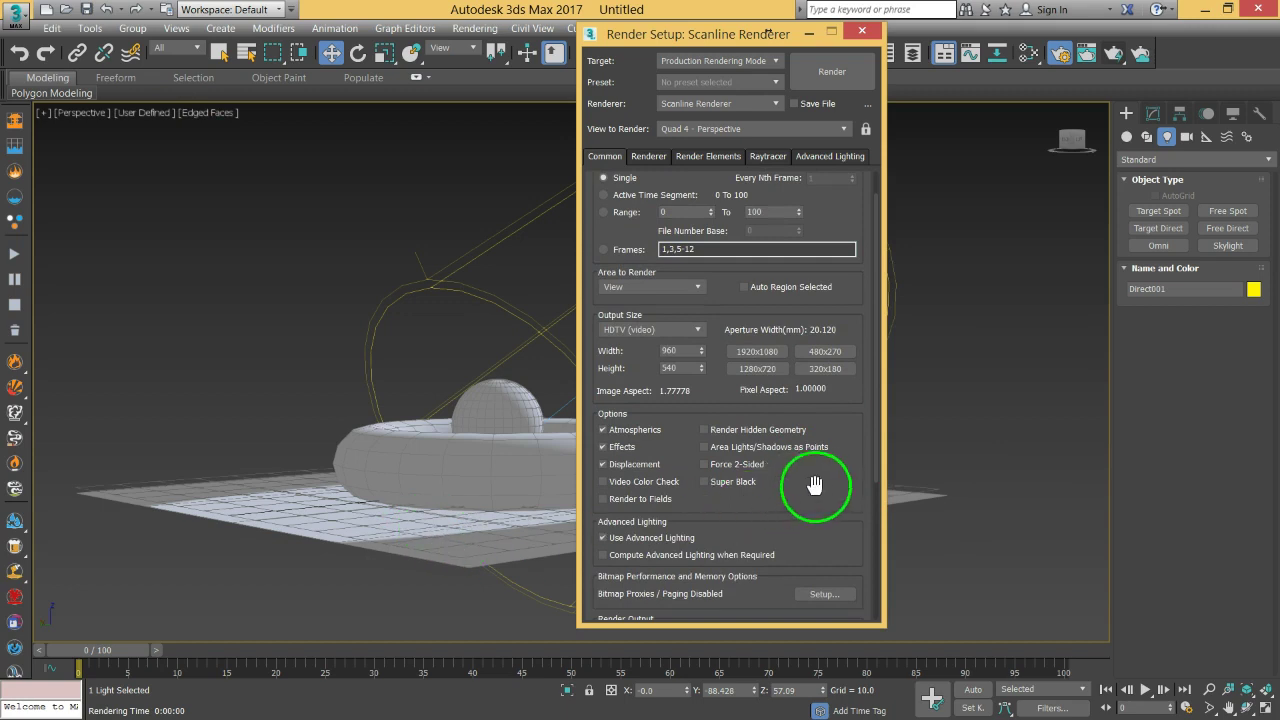
left_click_drag(817, 486, 808, 522)
left_click(471, 399)
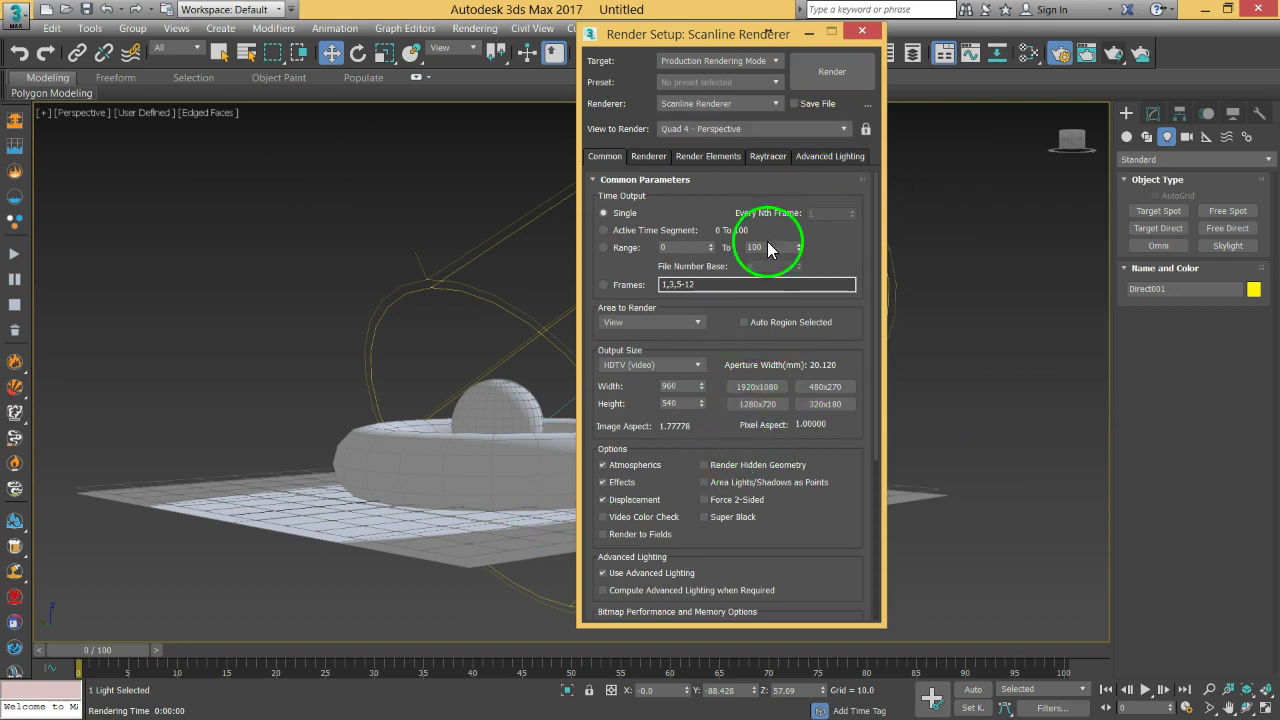
left_click(862, 31)
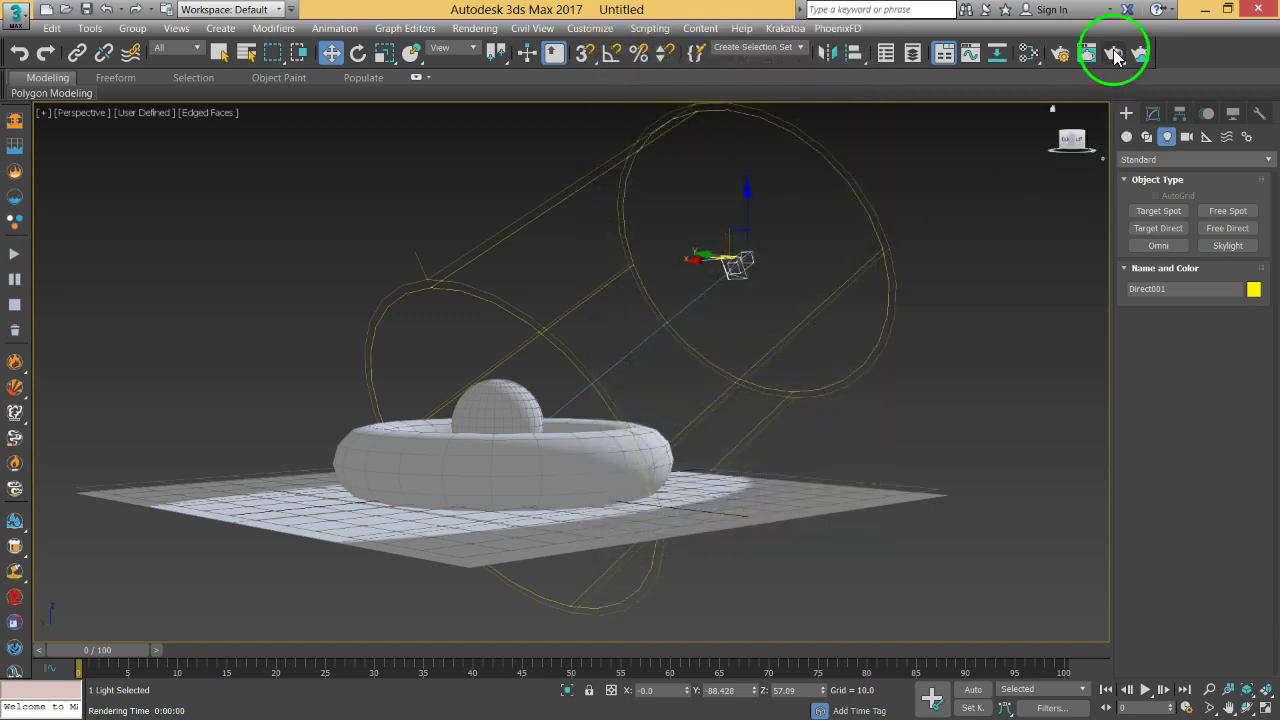
Step: Render the Perspective view at the new size, compare the image with the viewport, and close it
left_click(1114, 54)
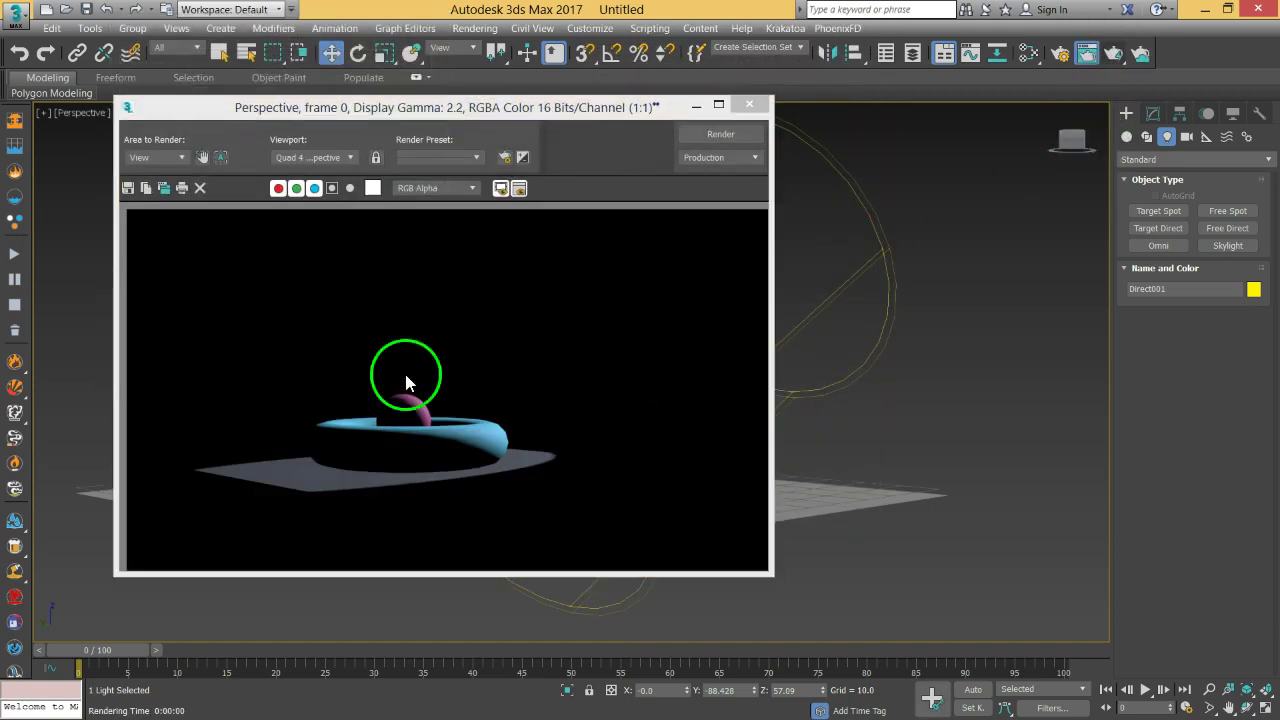
left_click_drag(527, 107, 975, 72)
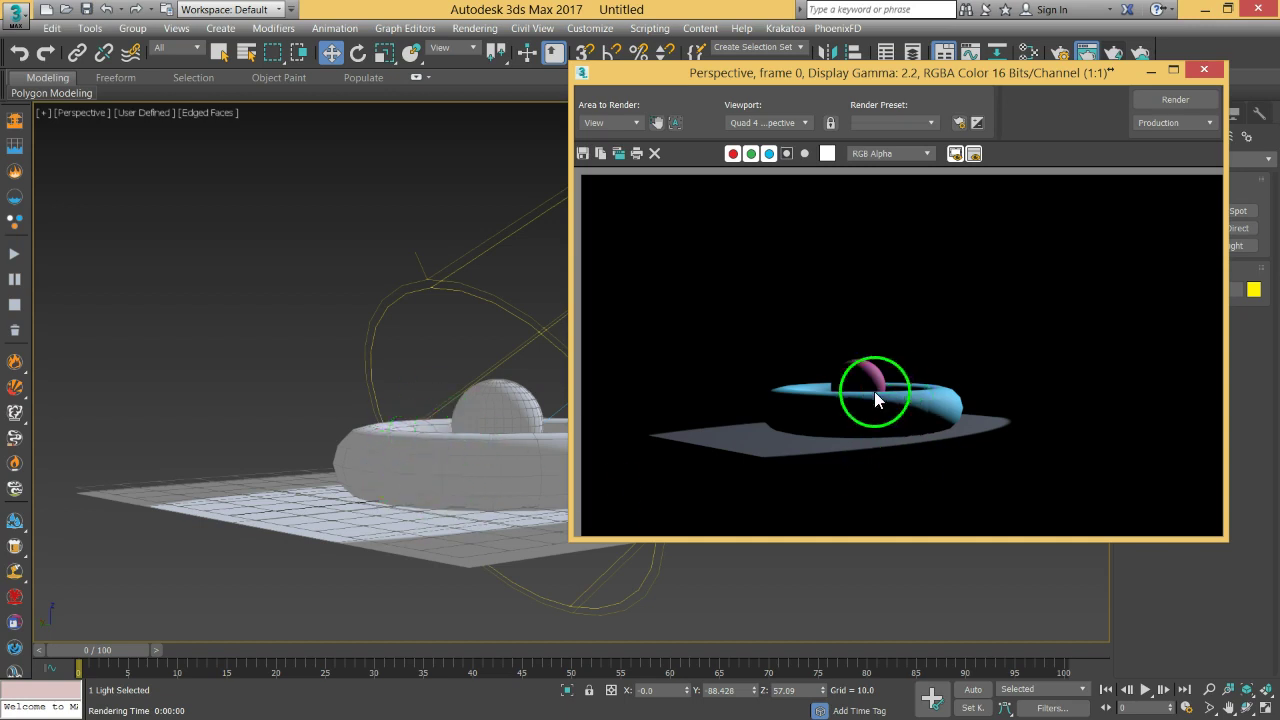
left_click_drag(811, 71, 875, 103)
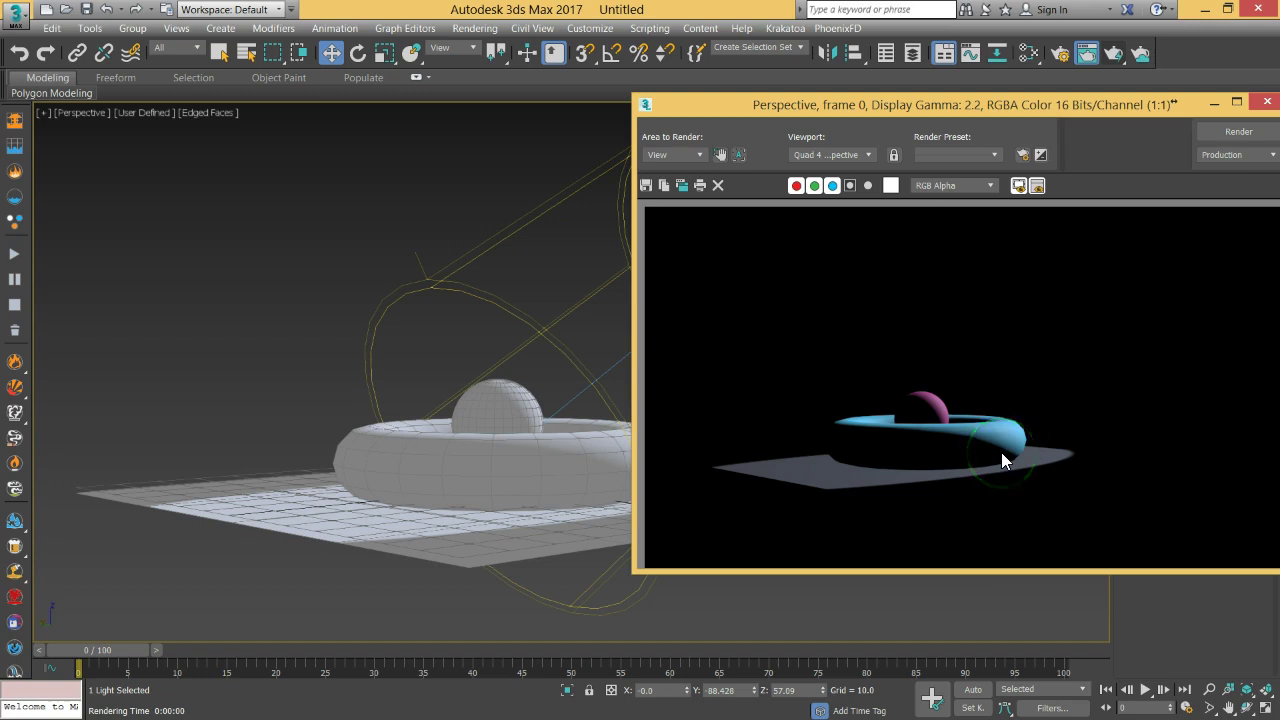
left_click(1268, 102)
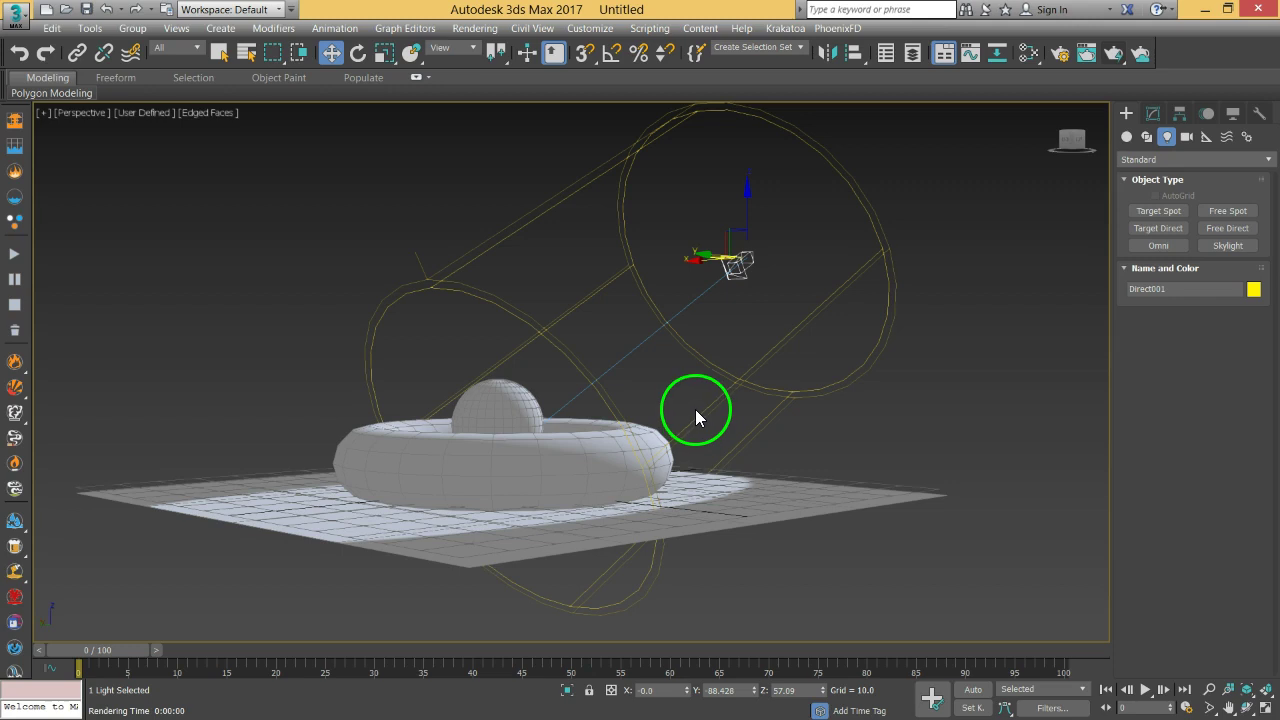
Step: Turn on safe frames in the Perspective view to show the area covered by the render
key("shift+f")
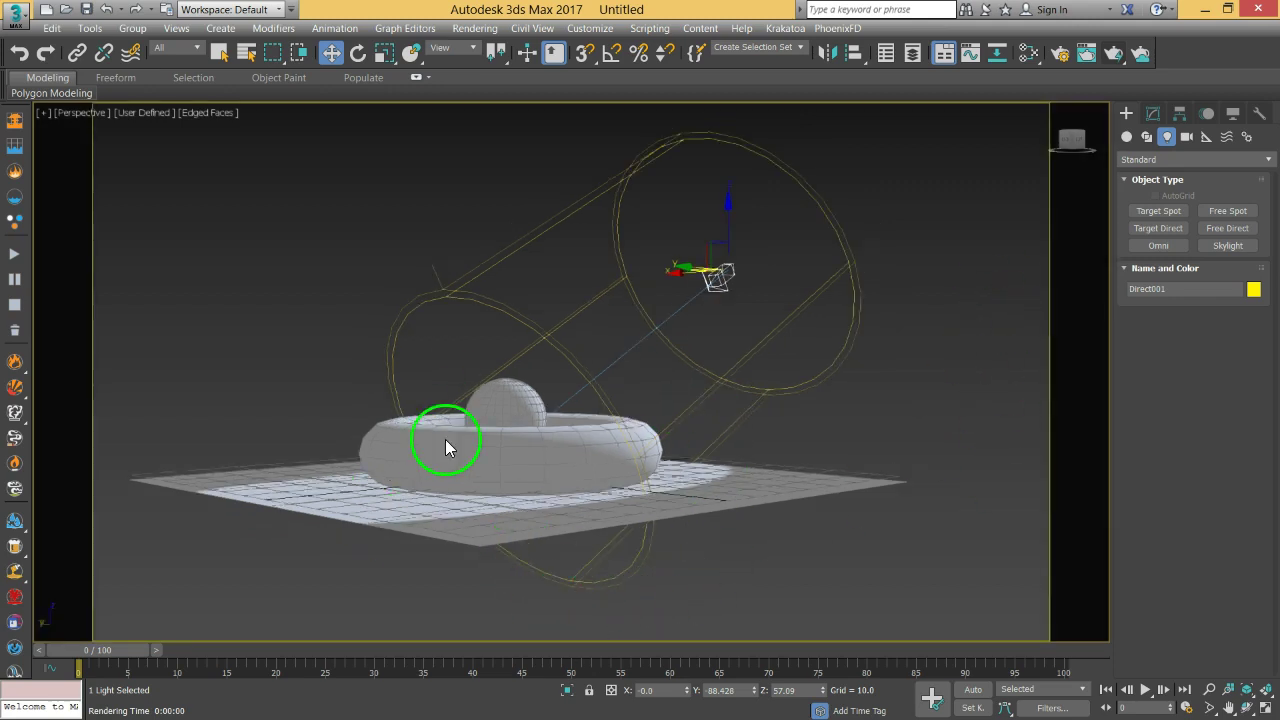
key("shift+f")
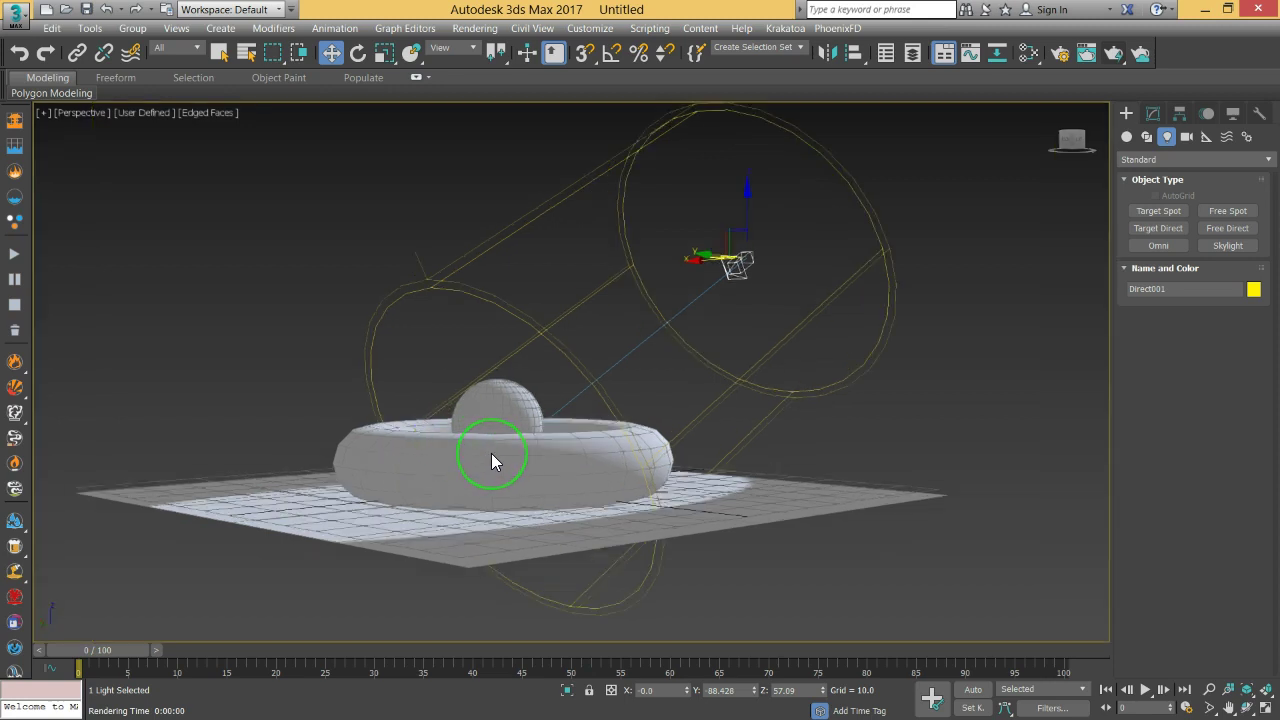
key("shift+f")
key("shift+f")
key("shift+f")
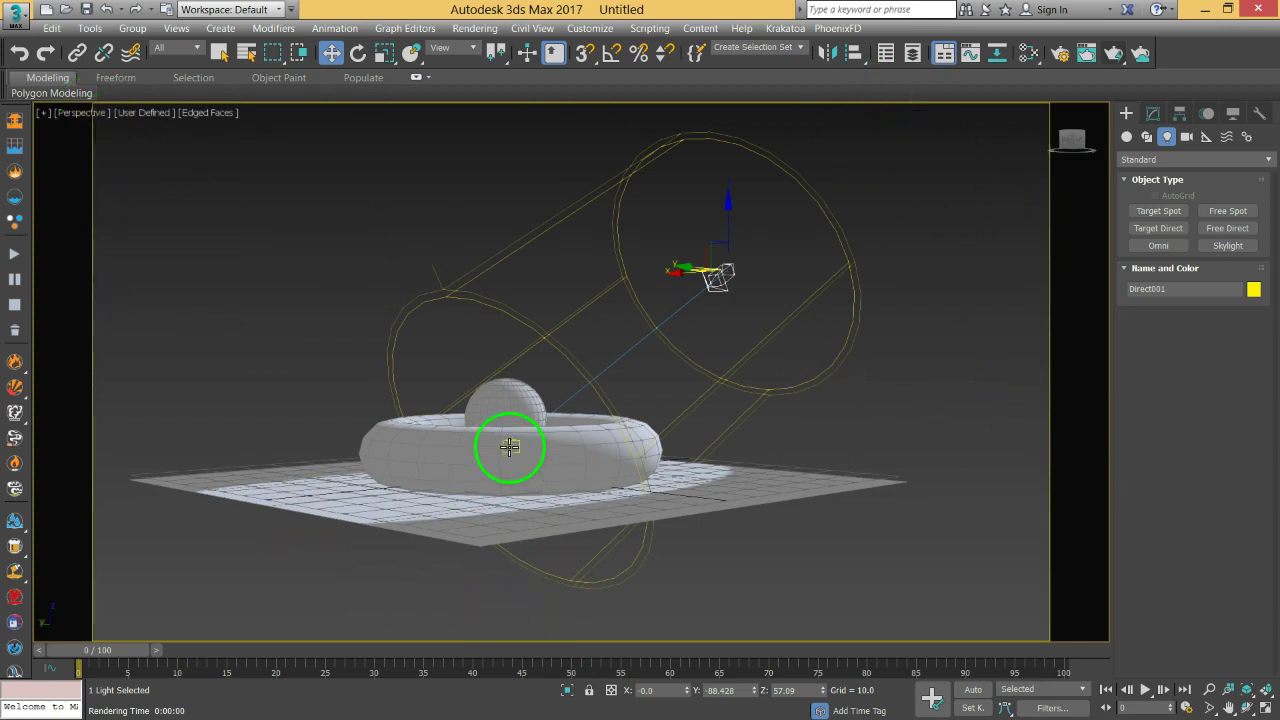
Step: Test render a close-up of the torus and sphere in the Perspective view and close the rendered image
left_click(1212, 690)
left_click_drag(571, 491, 700, 486)
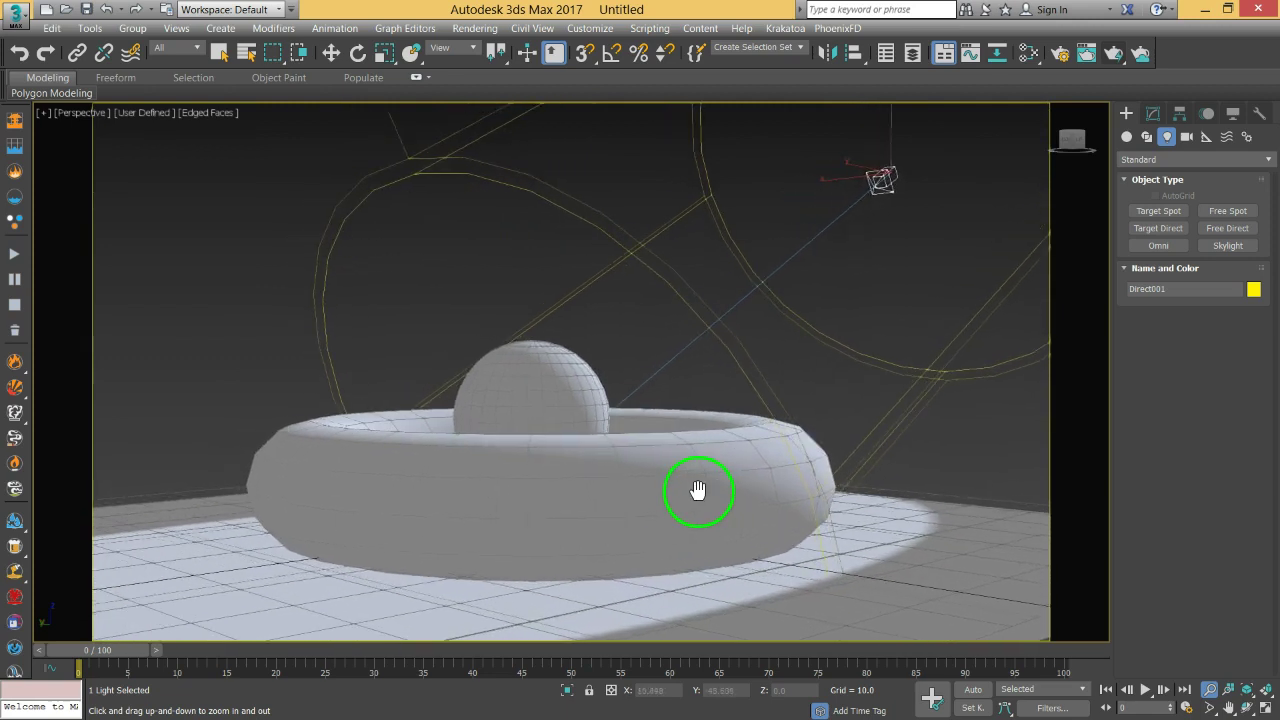
left_click(1247, 708)
left_click_drag(666, 514, 617, 434)
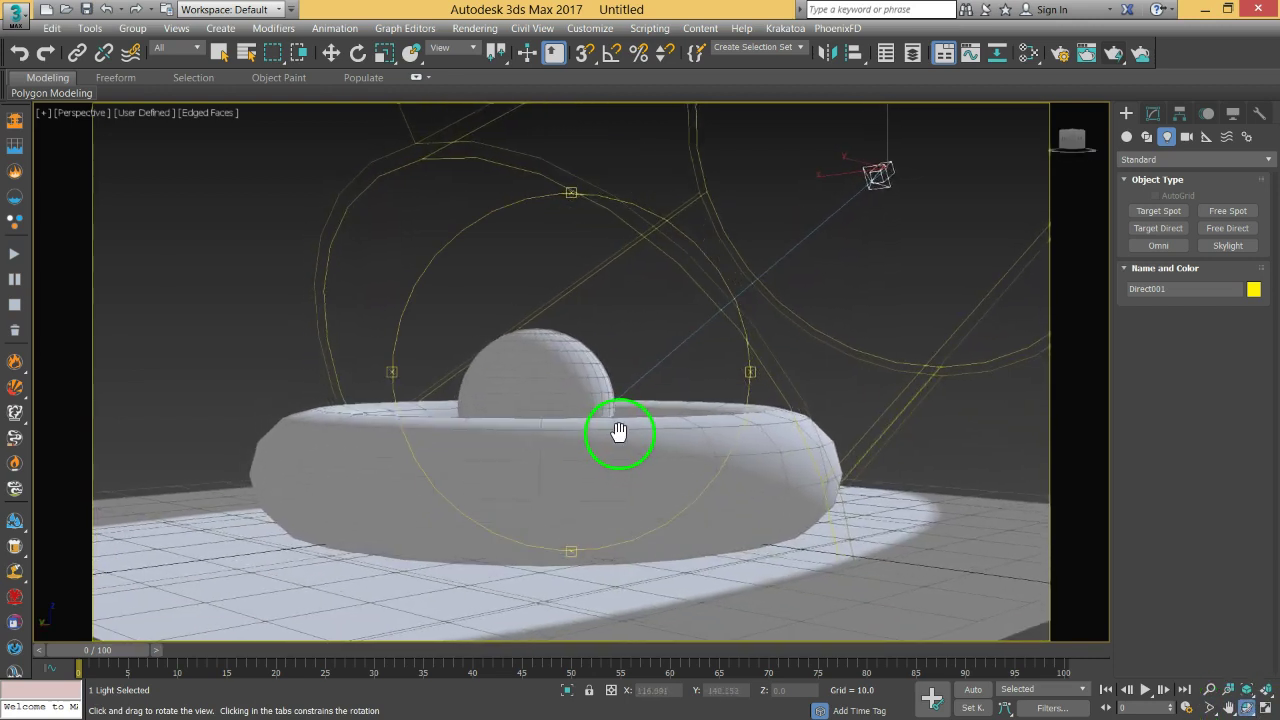
left_click_drag(466, 434, 475, 430)
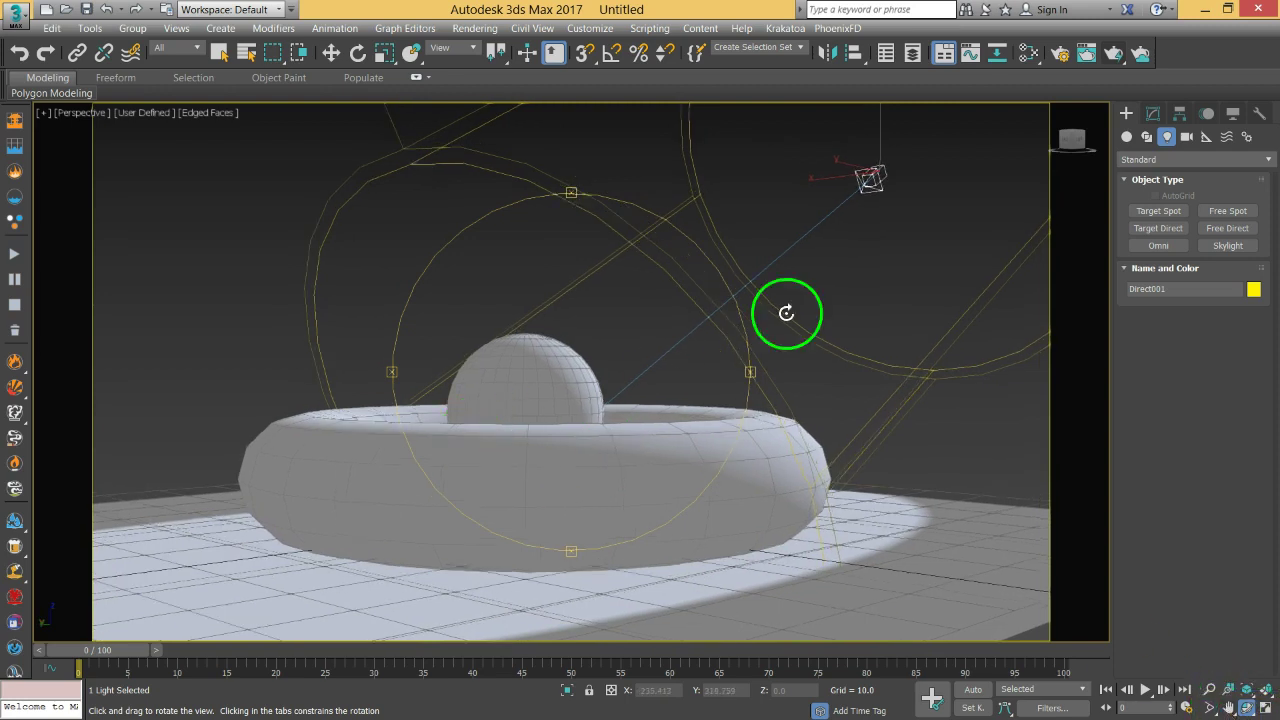
left_click(1112, 52)
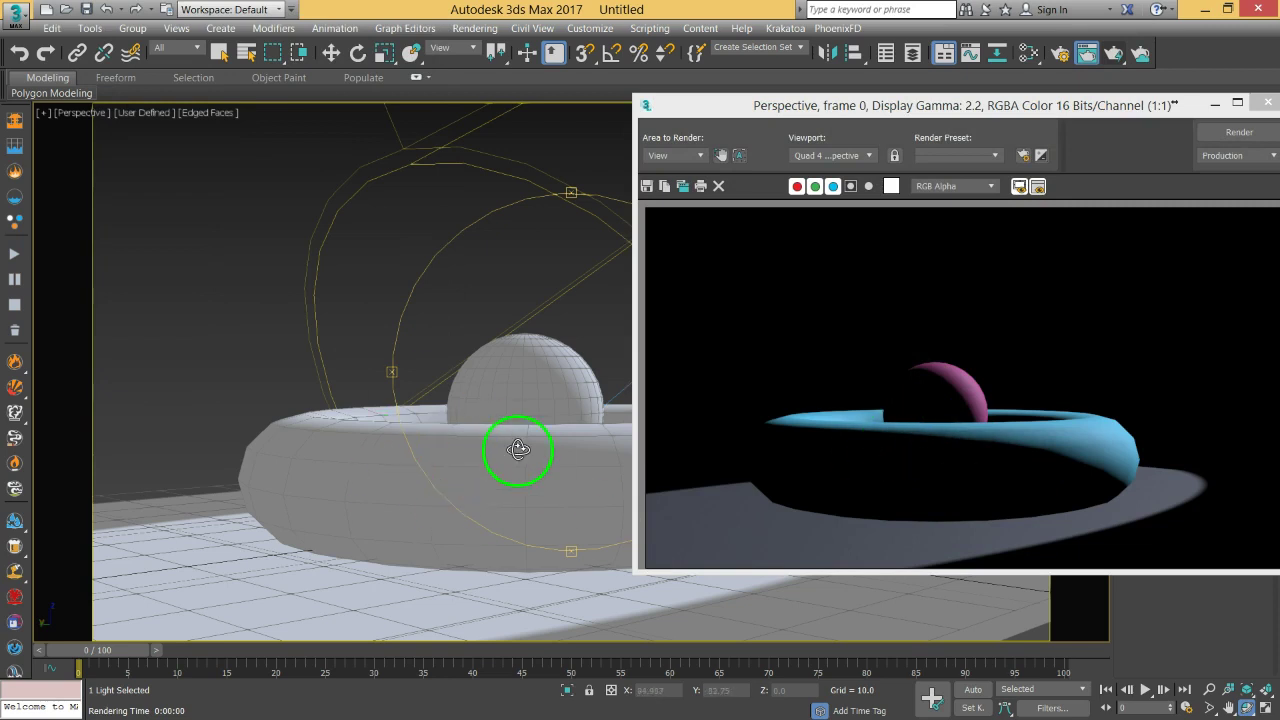
left_click_drag(1059, 118, 795, 137)
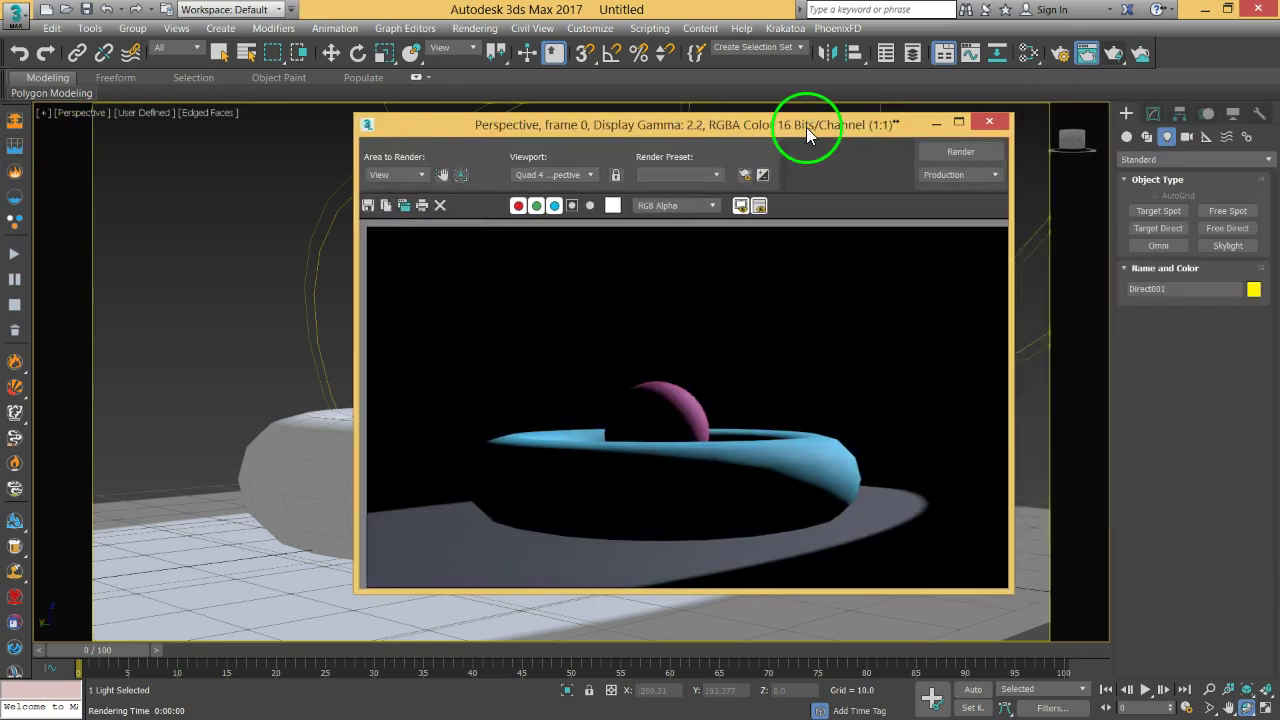
left_click(997, 121)
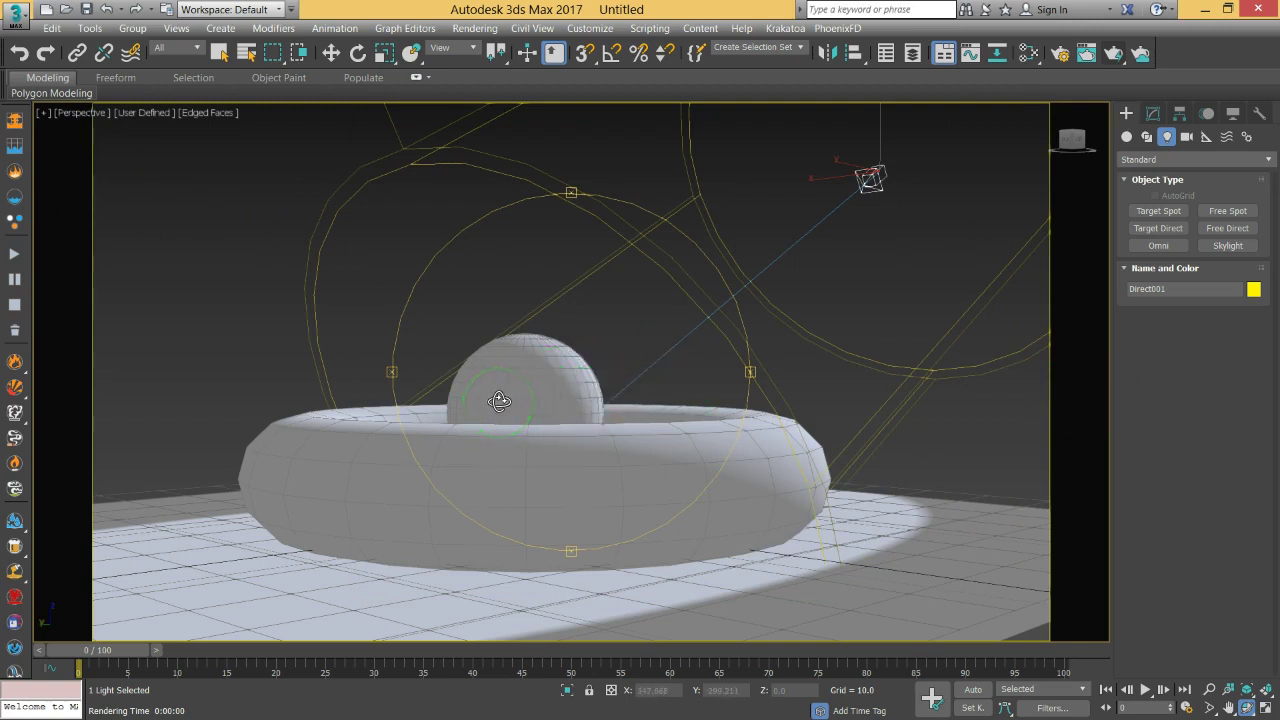
Step: Show the direct light's Directional Parameters and examine its hotspot and falloff settings against the lit area on the plane
middle_click_drag(544, 397, 567, 382, "alt")
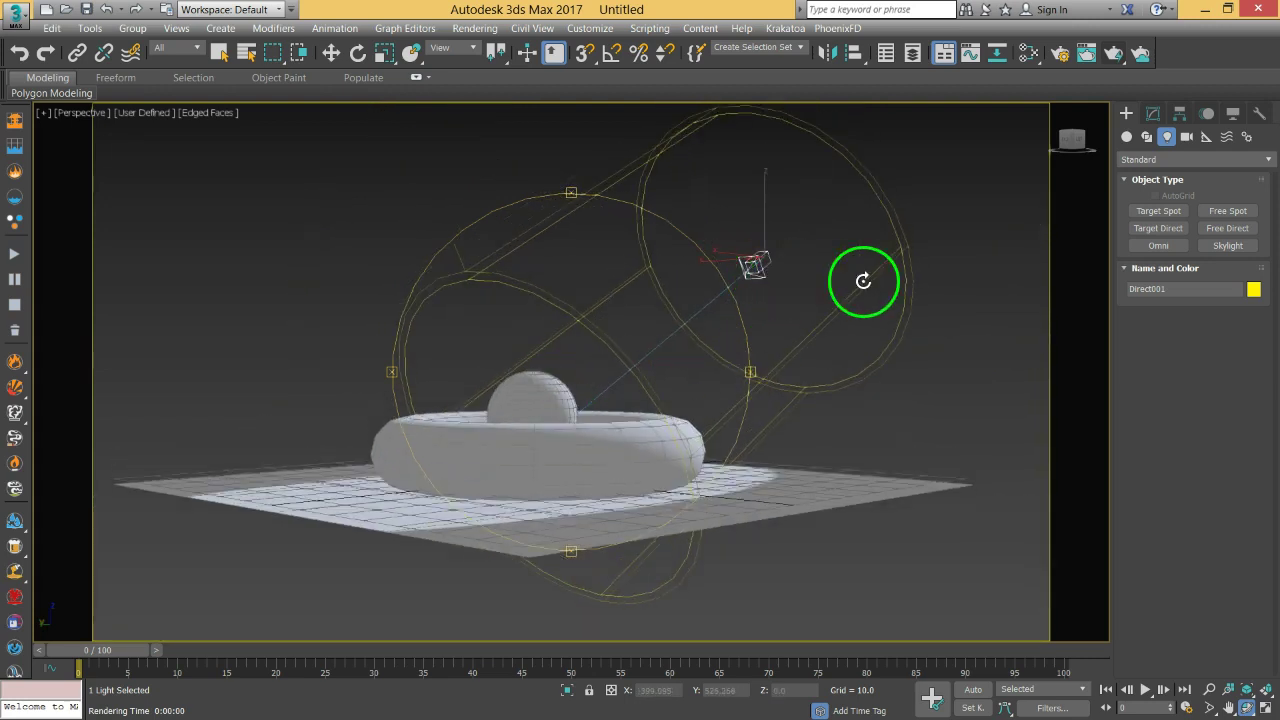
left_click(1153, 113)
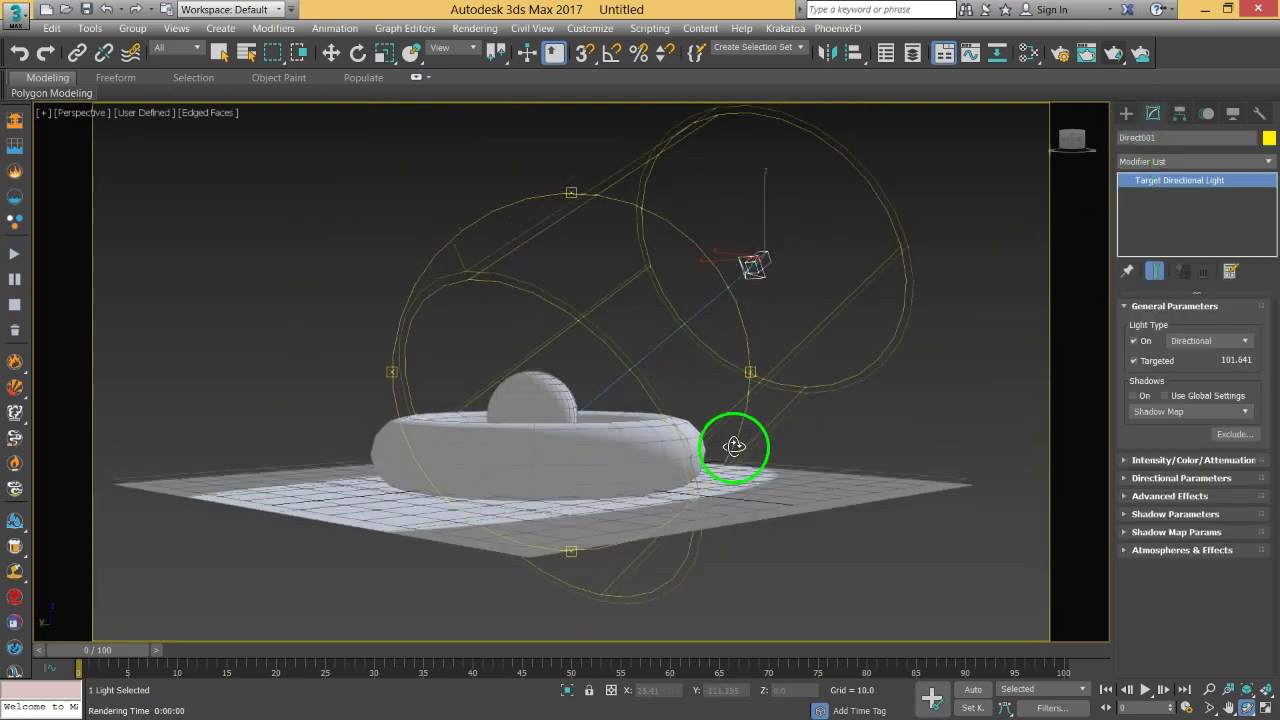
middle_click_drag(550, 386, 543, 457, "alt")
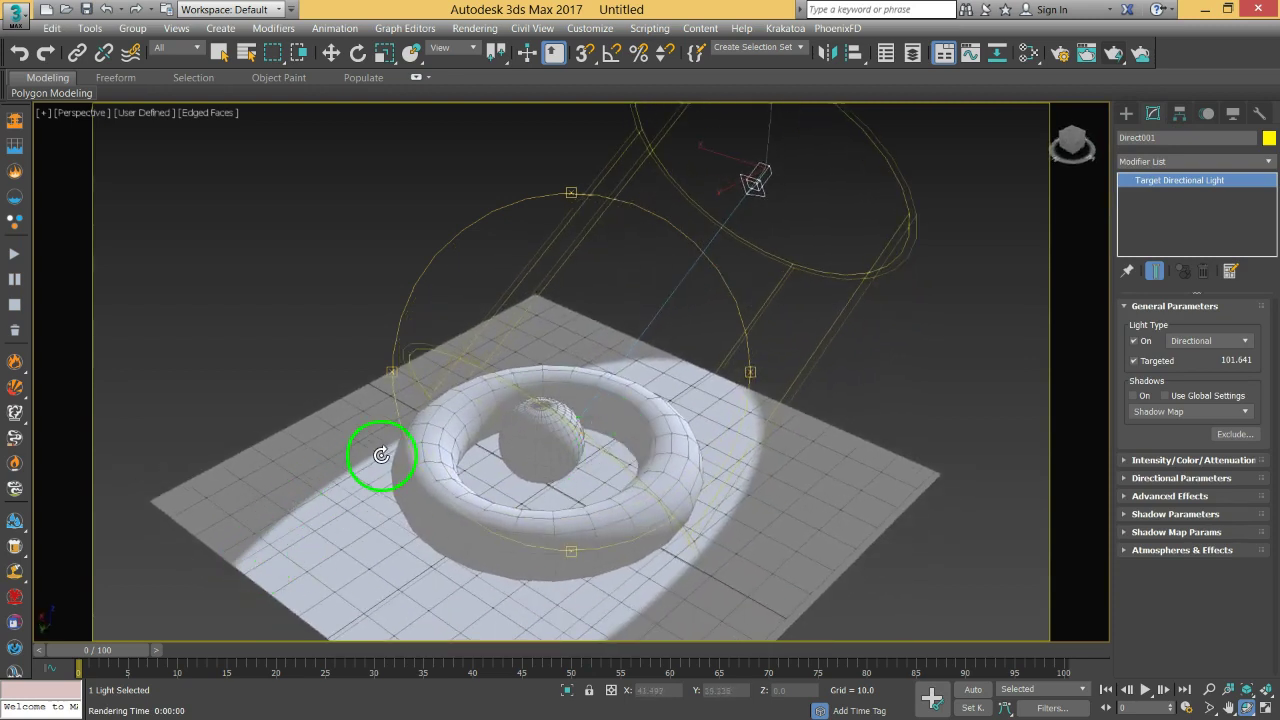
middle_click_drag(538, 542, 550, 526)
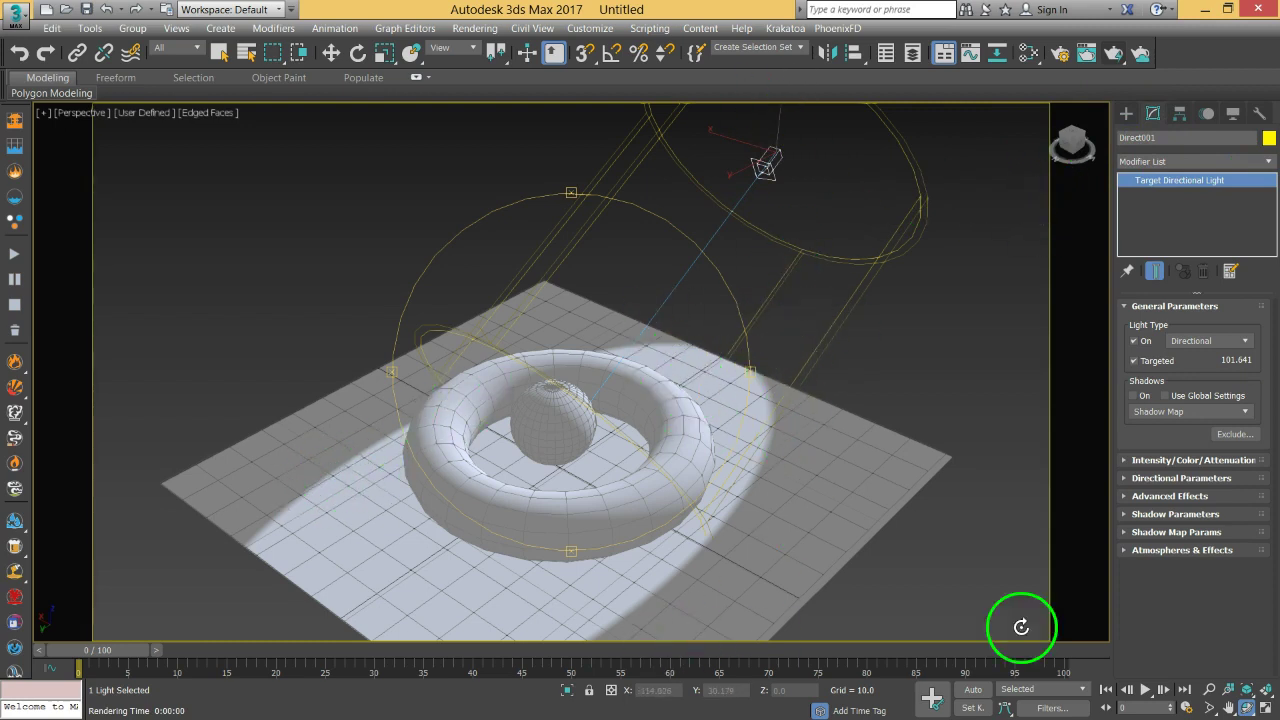
left_click(1132, 480)
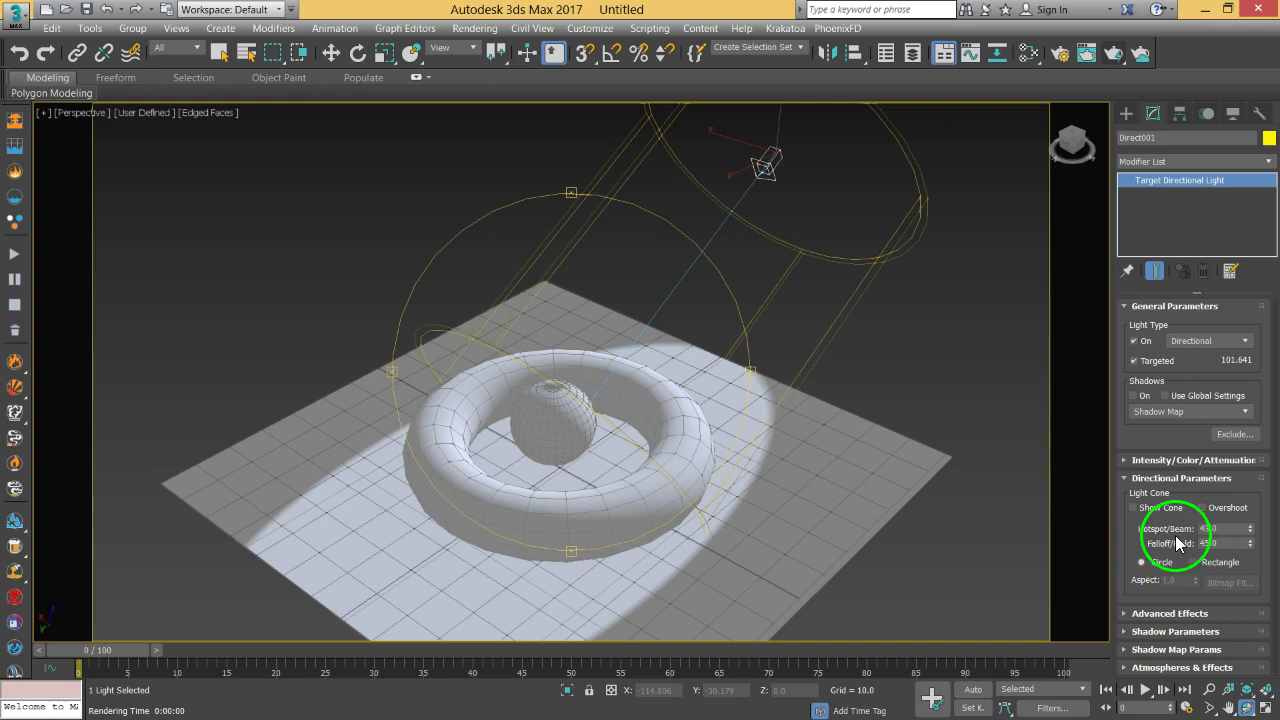
middle_click_drag(563, 440, 506, 343, "alt")
middle_click_drag(580, 400, 577, 409, "alt")
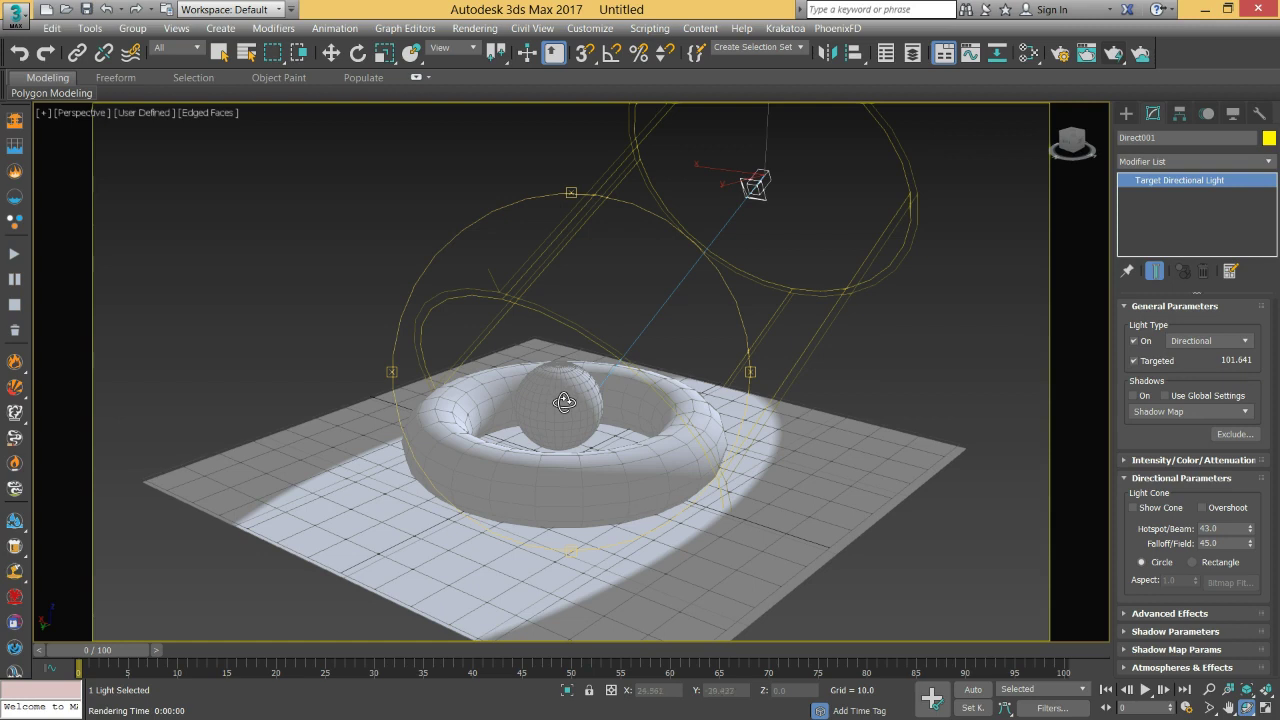
middle_click_drag(560, 405, 558, 406, "alt")
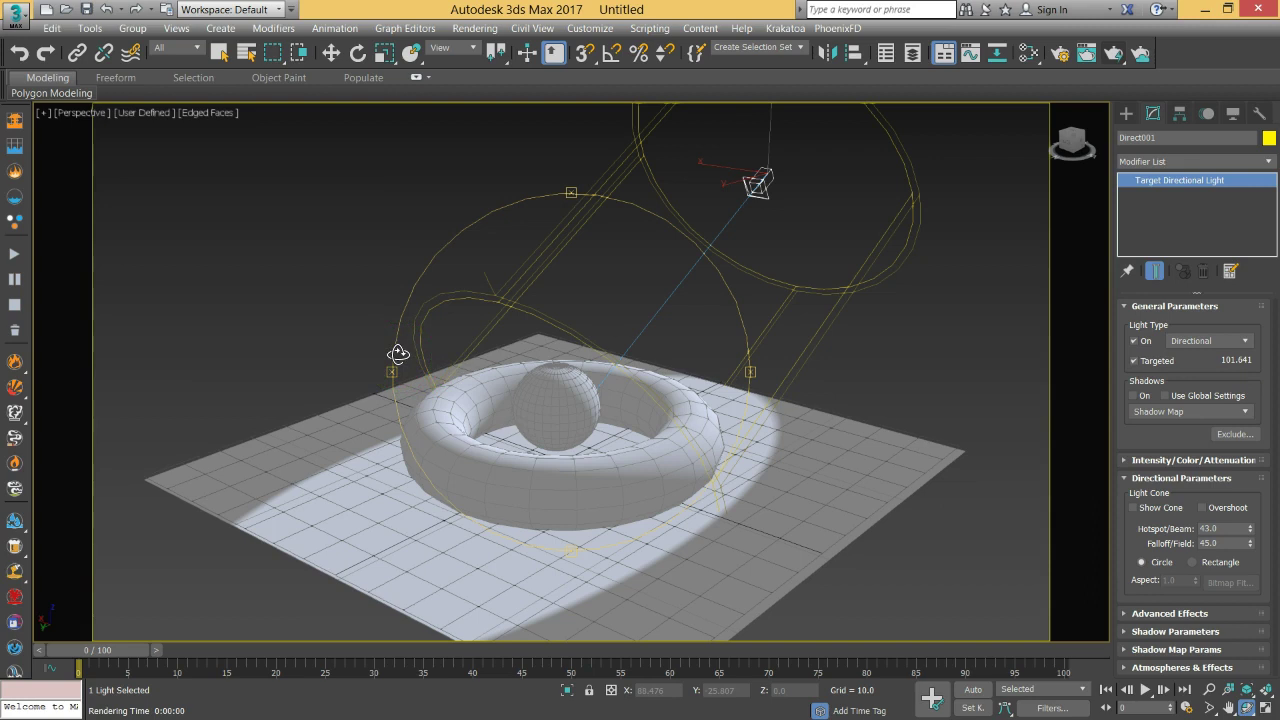
left_click(1215, 542)
key("BackSpace")
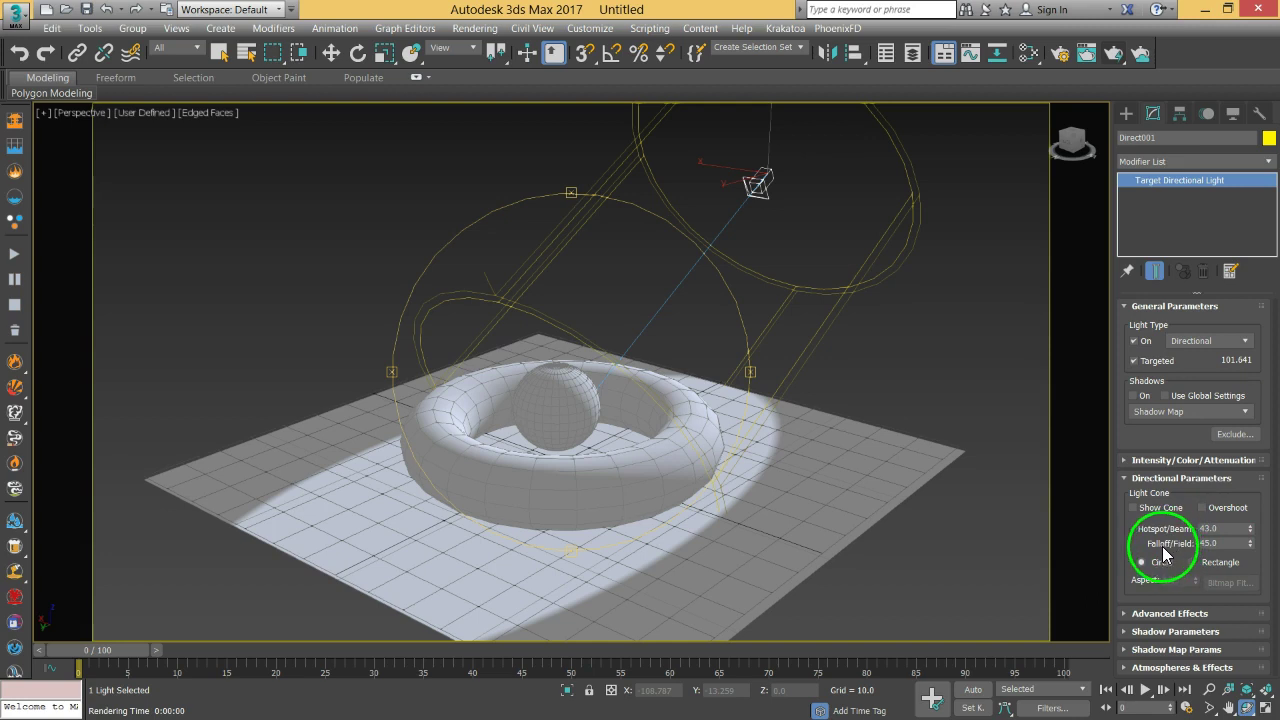
Step: Set the direct light's falloff to 64.0 and check the softer edge of the lit area in a test render
left_click_drag(1252, 548, 1250, 532)
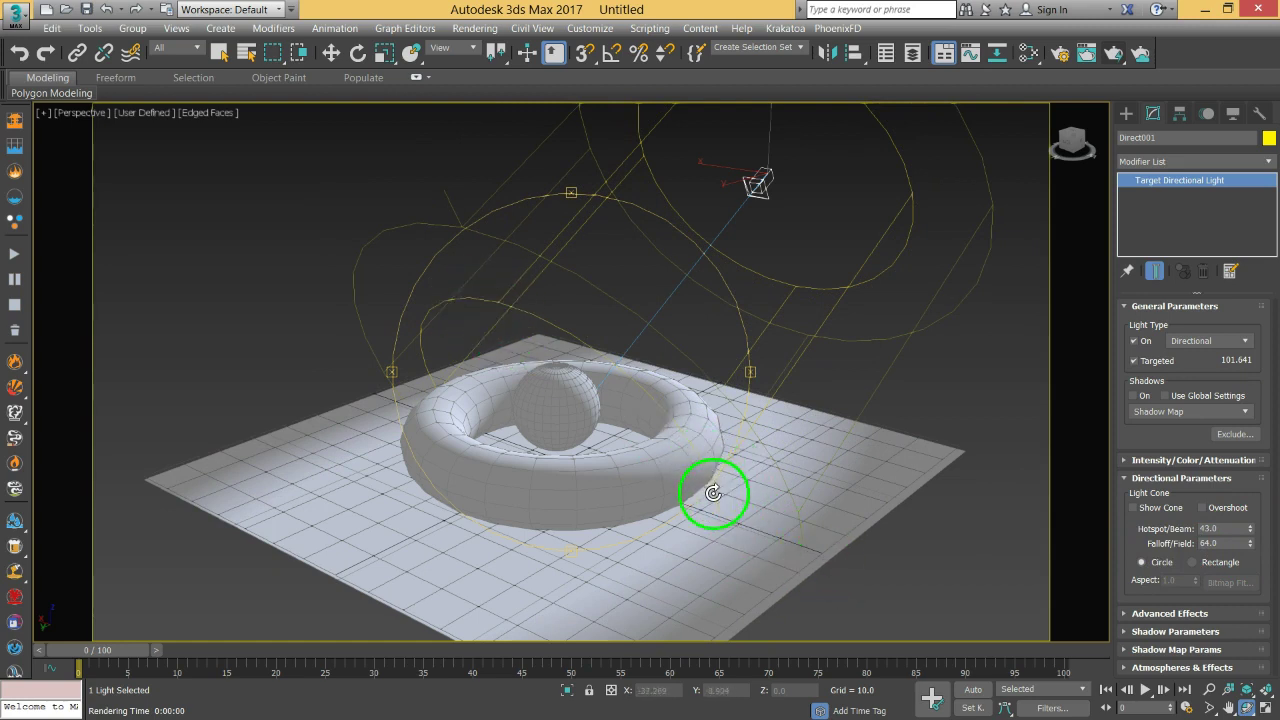
left_click(219, 52)
left_click(310, 217)
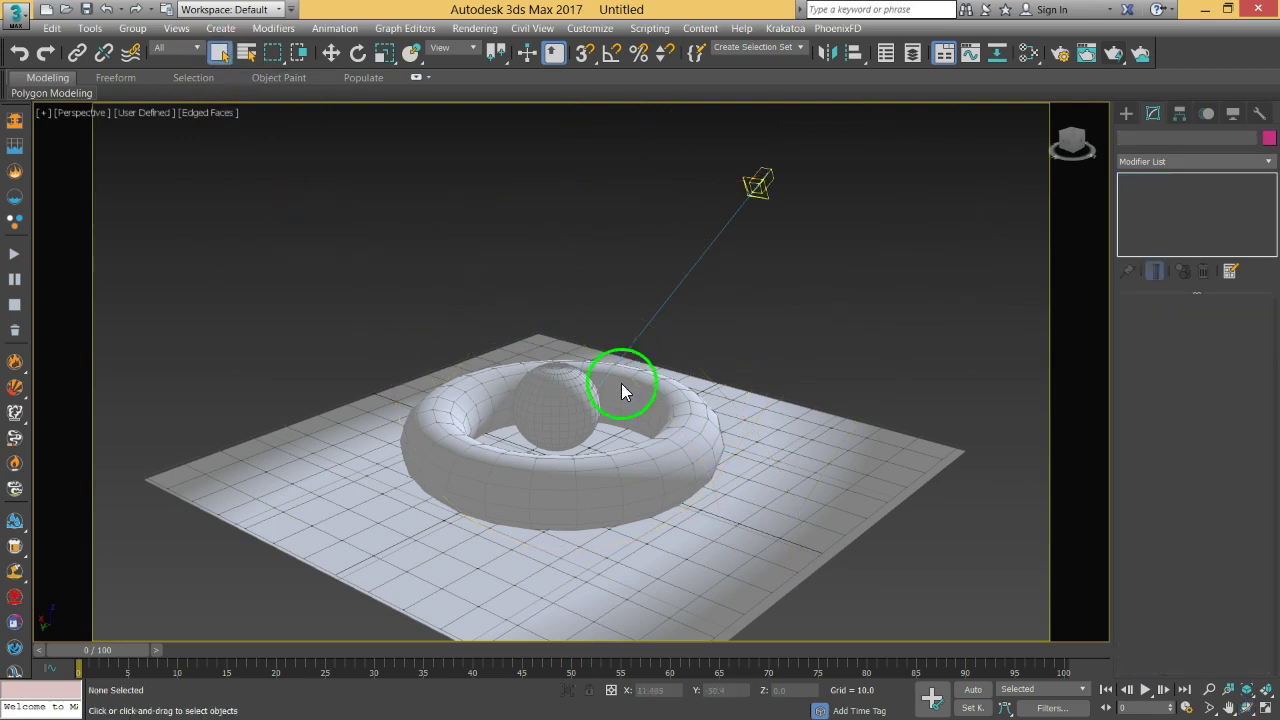
left_click(766, 194)
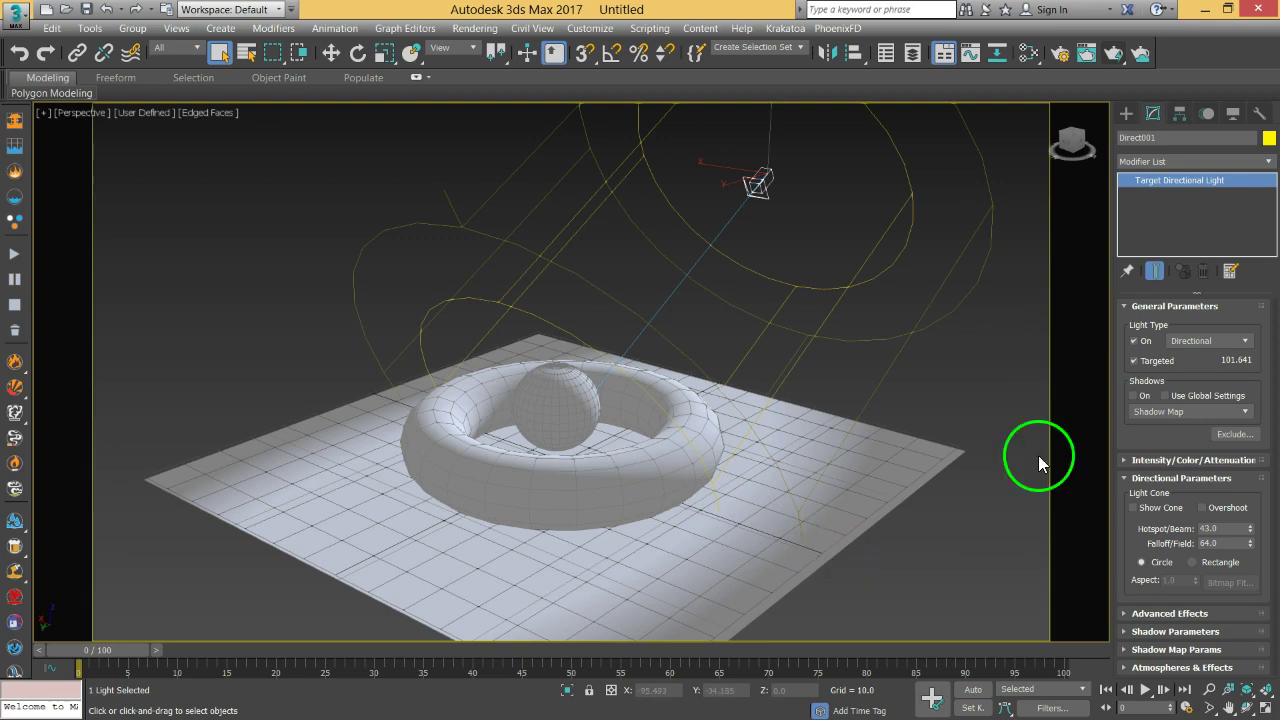
left_click(1118, 55)
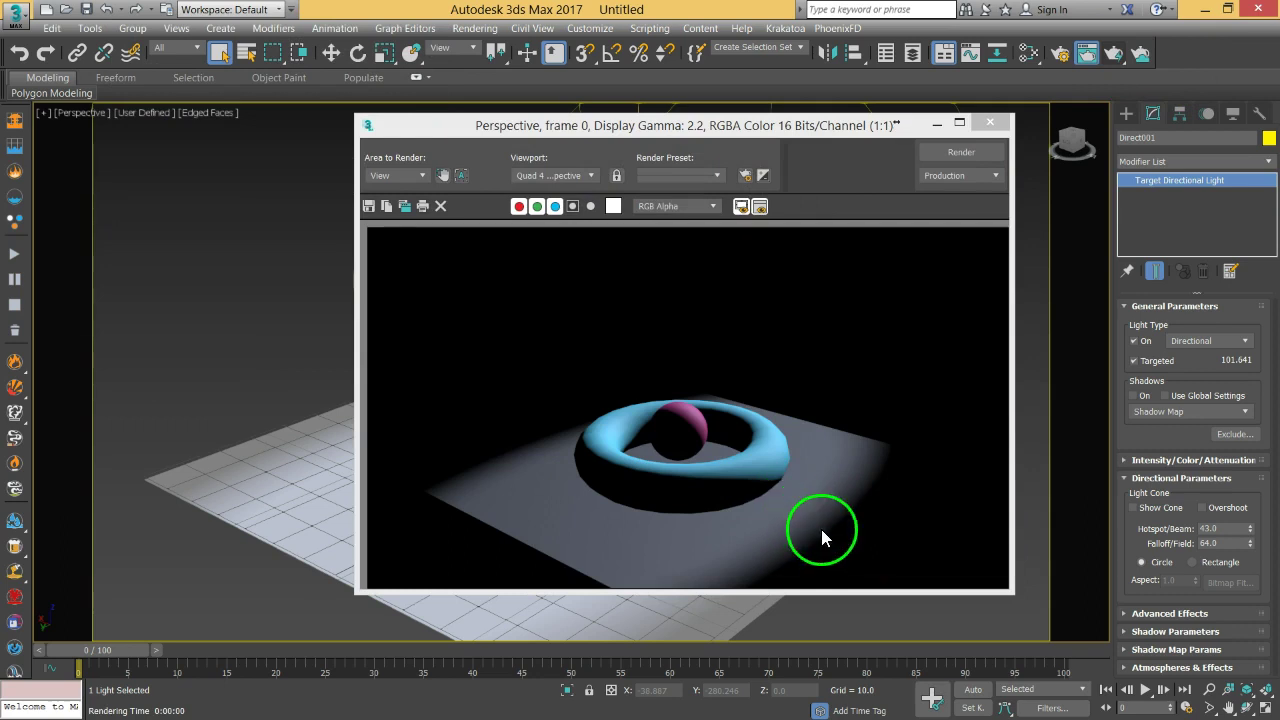
left_click(990, 122)
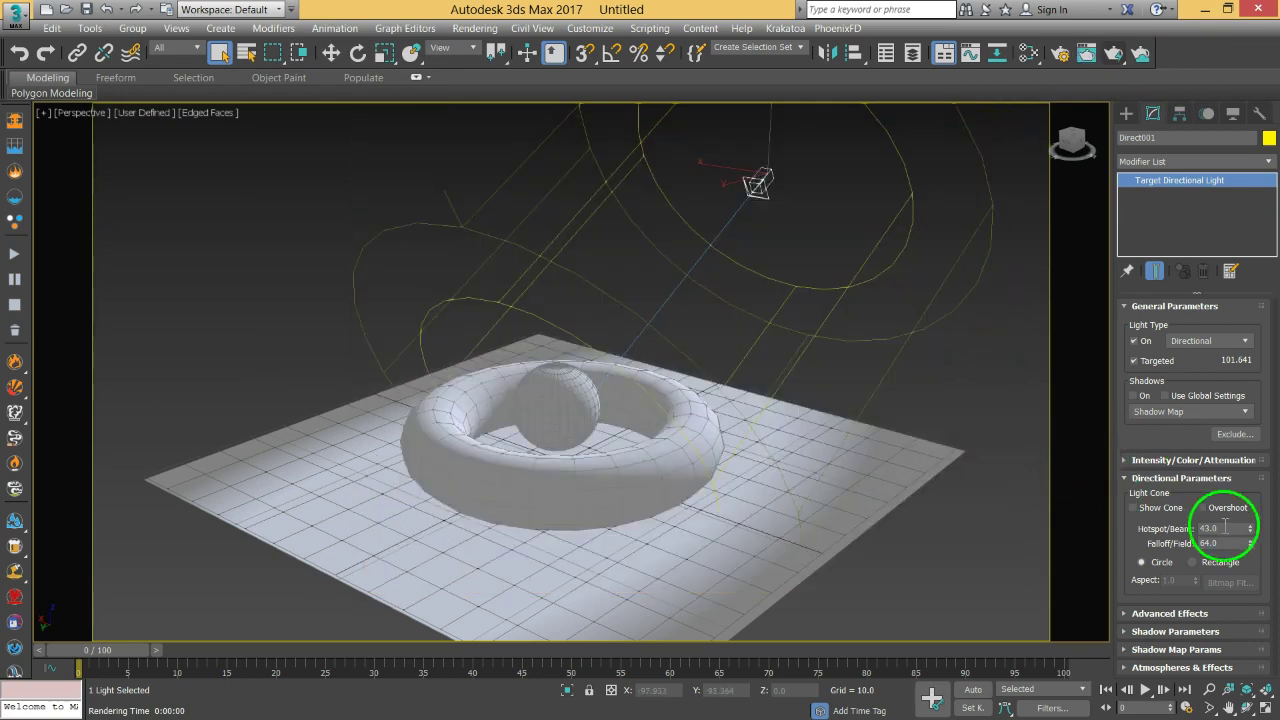
Step: Widen the direct light's falloff to 111.0 with a hotspot of 42.0, and test render the Perspective view
mouse_move(1249, 530)
left_mouse_down()
mouse_move(1240, 508)
mouse_move(1246, 521)
left_mouse_up()
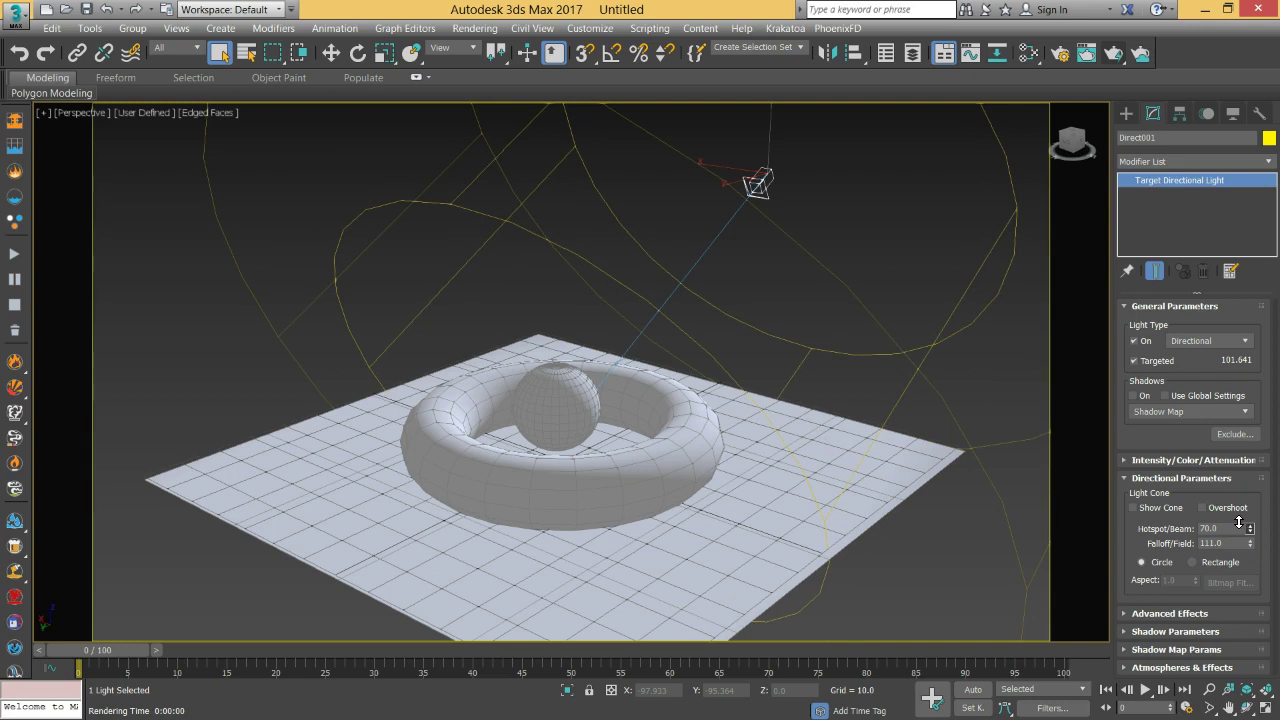
mouse_move(1240, 521)
left_mouse_down()
mouse_move(1244, 558)
mouse_move(1243, 526)
left_mouse_up()
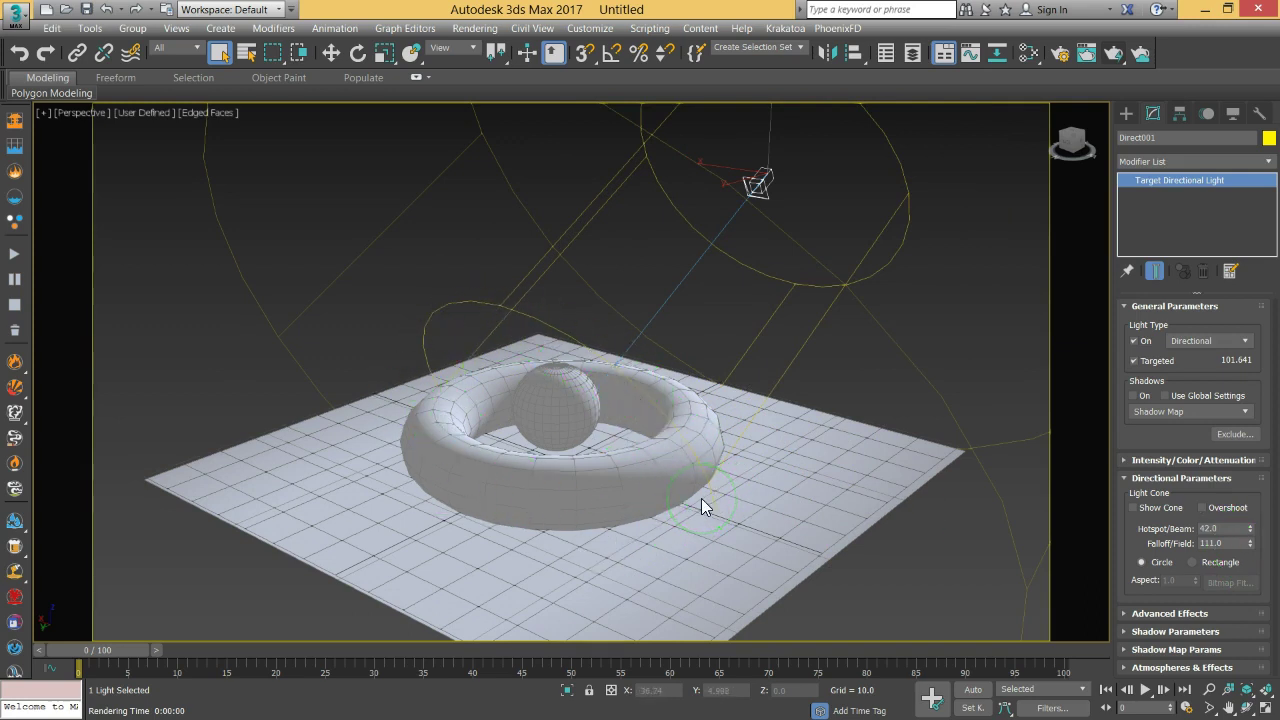
left_click(1106, 55)
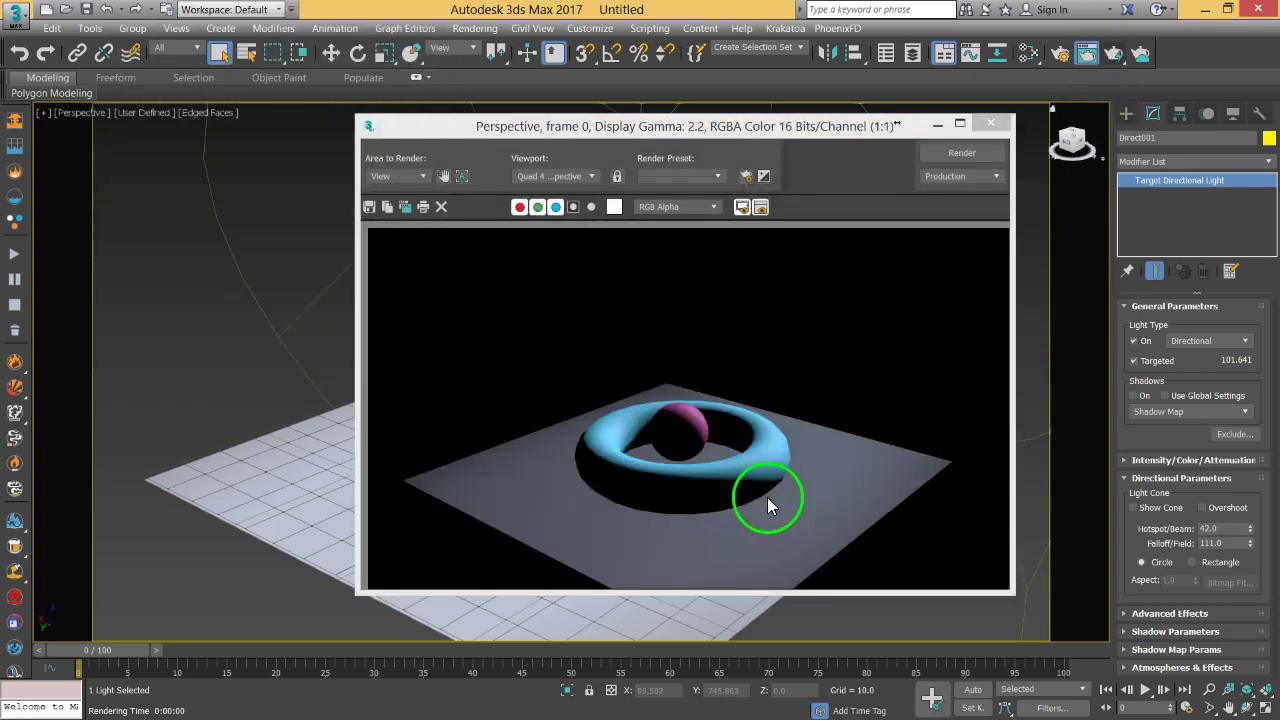
left_click(989, 123)
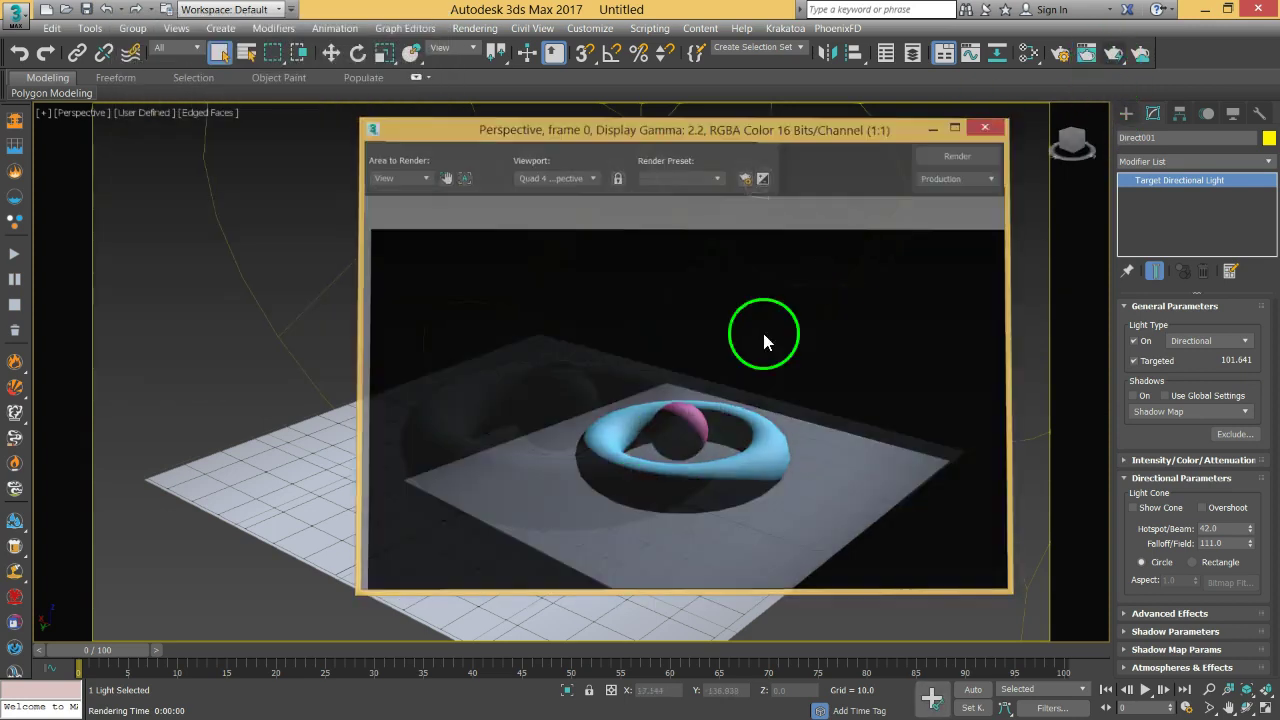
Step: Move the direct light farther from the torus and sphere, to about Y -132 and Z 52
middle_click_drag(549, 446, 614, 457, "alt")
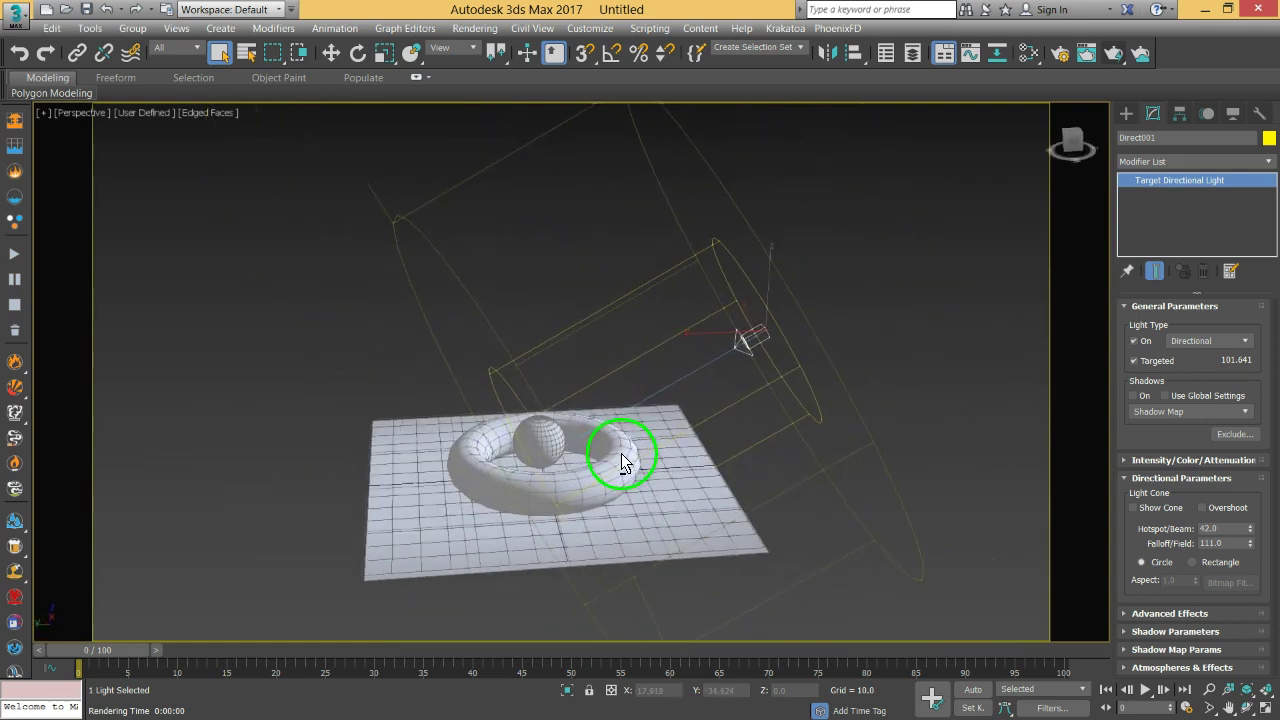
left_click(330, 52)
middle_click_drag(714, 443, 674, 400, "alt")
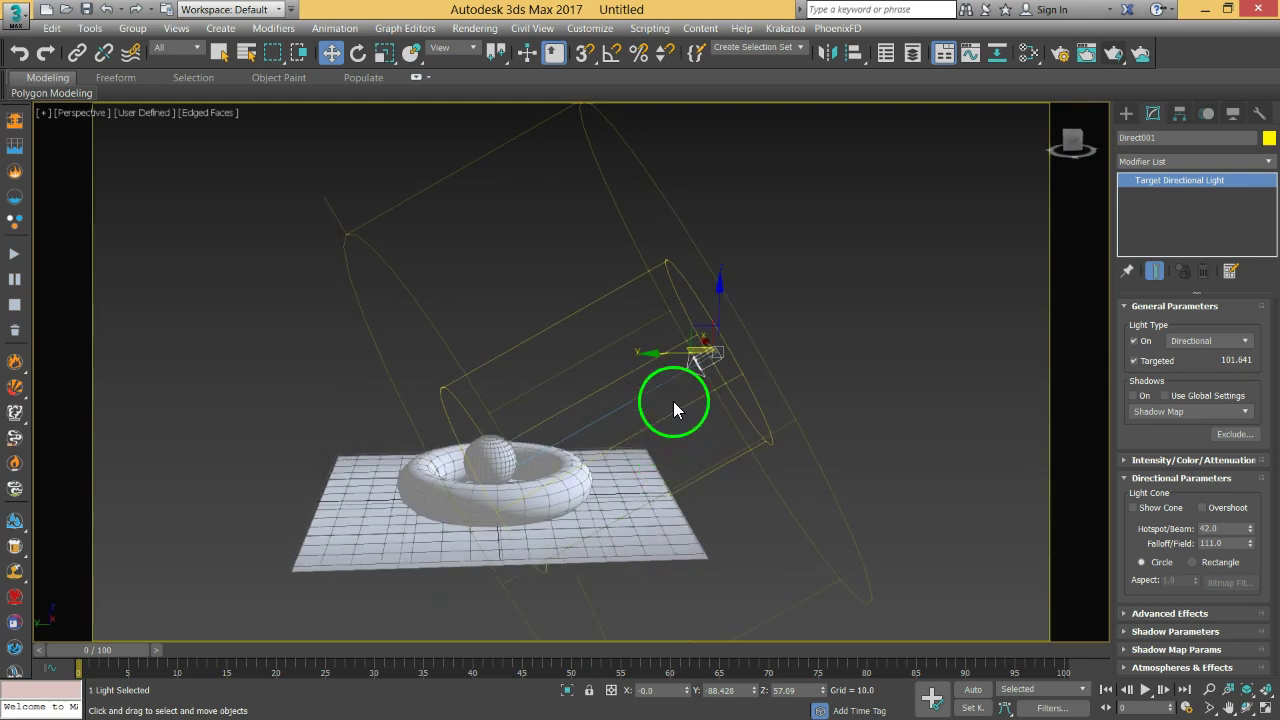
left_click_drag(691, 329, 800, 342)
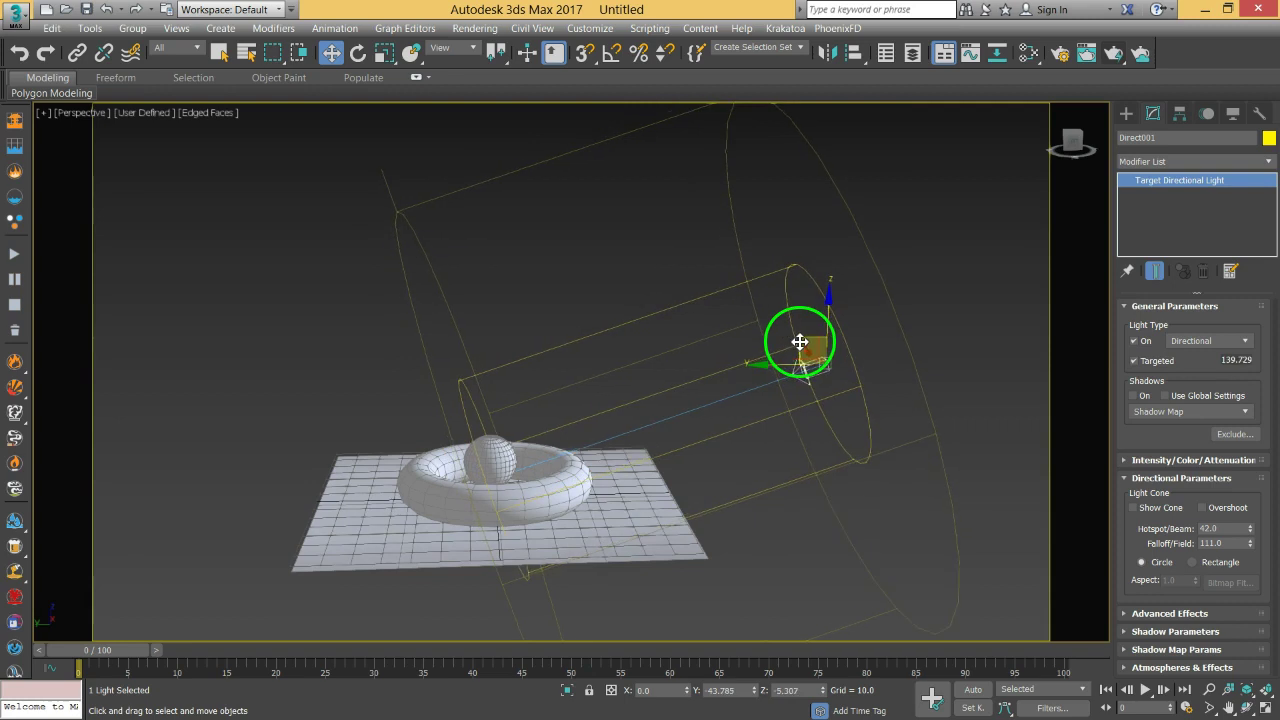
middle_click_drag(651, 403, 614, 343, "alt")
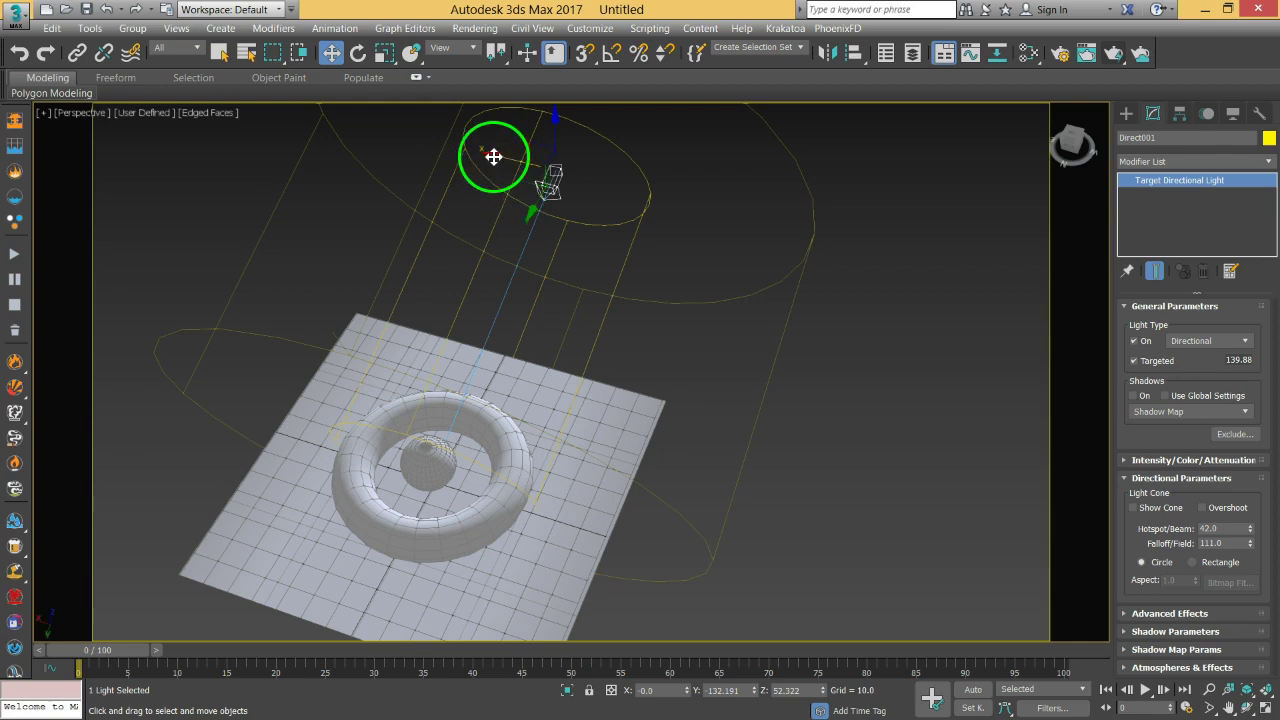
Step: Clone the direct light as one independent copy on the opposite side of the plane, at about X -76 and Y 81
mouse_move(520, 183)
left_mouse_down("shift")
mouse_move(586, 214)
mouse_move(720, 397)
mouse_move(696, 536)
mouse_move(651, 600)
mouse_move(574, 663)
mouse_move(503, 674)
mouse_move(510, 660)
left_mouse_up("shift")
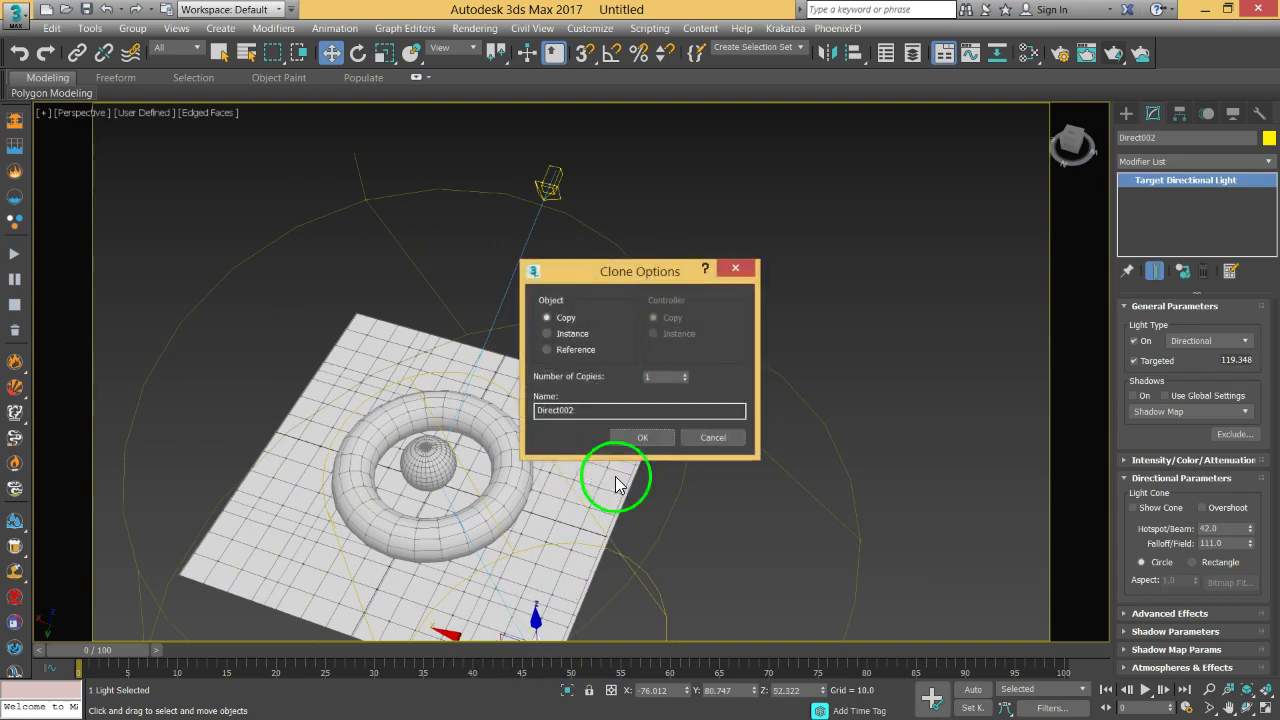
left_click_drag(574, 266, 600, 248)
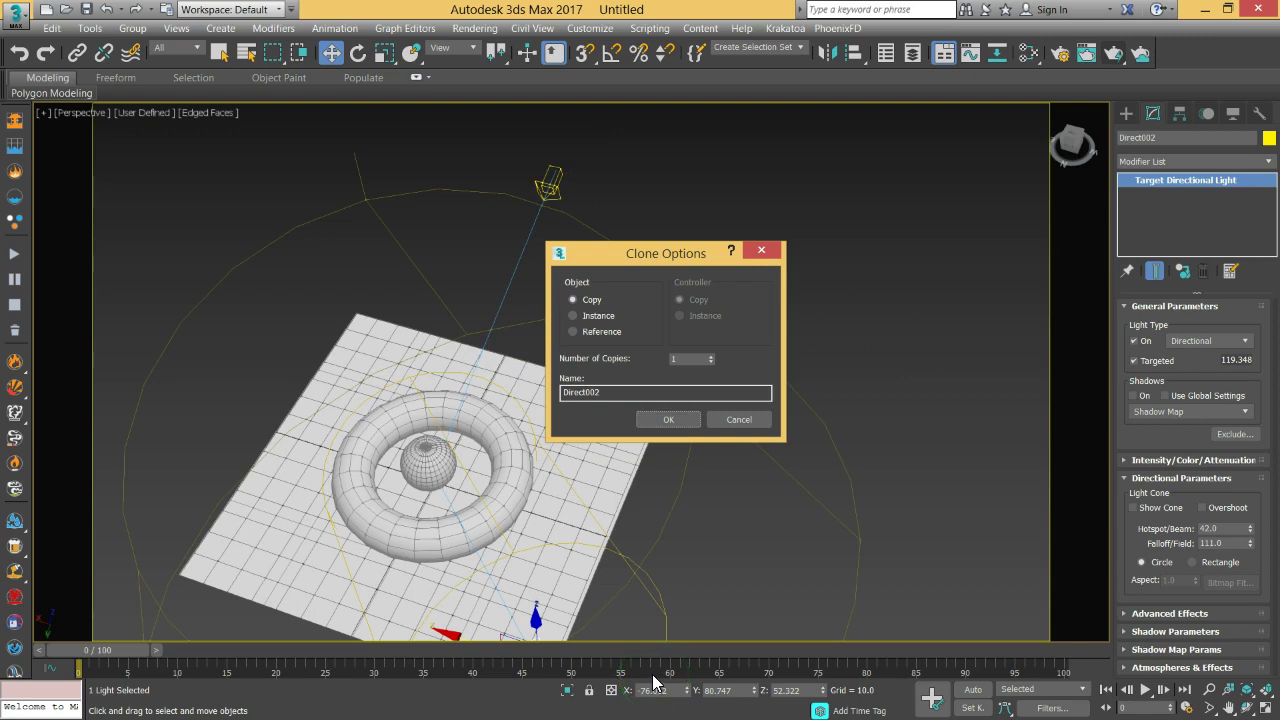
left_click(668, 419)
Step: Move the copied light outward and raise it to about X -95, Y 87 and Z 83
middle_click_drag(662, 608, 519, 548)
left_click_drag(524, 536, 571, 586)
middle_click_drag(571, 586, 603, 528, "alt")
left_click_drag(727, 365, 734, 249)
middle_click_drag(734, 249, 780, 420, "alt")
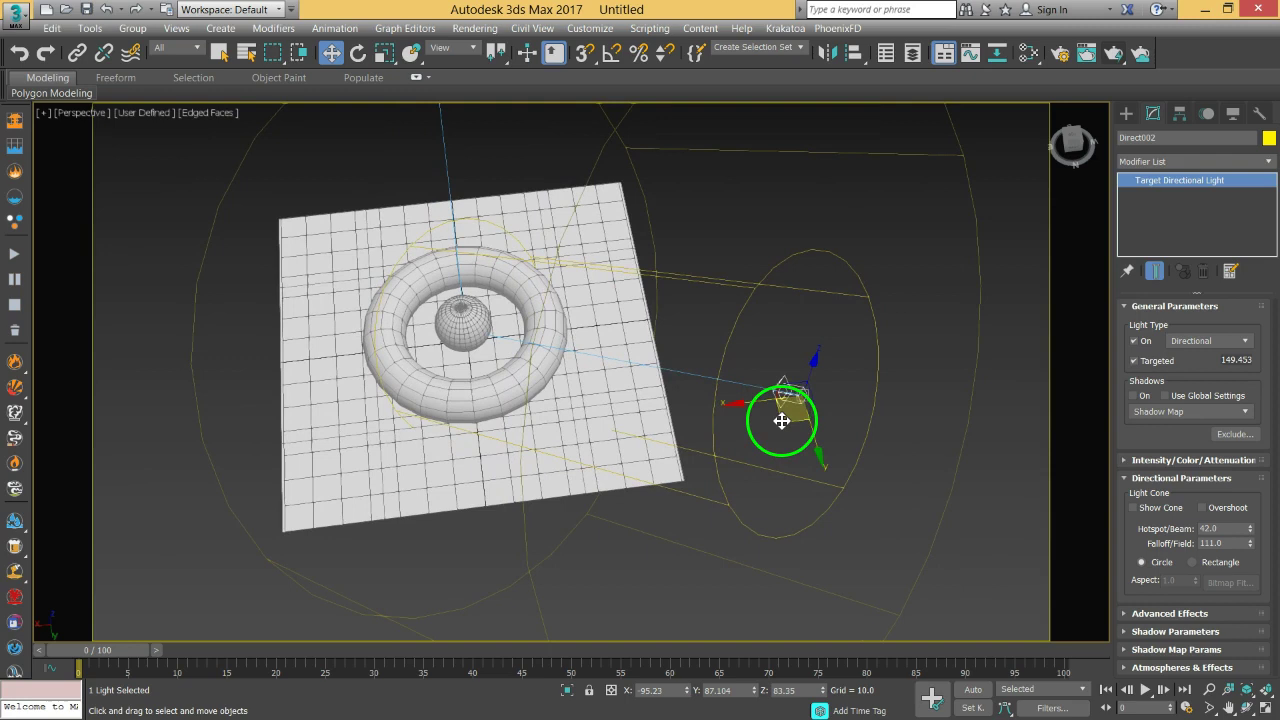
Step: Clone the raised light as an independent copy across the plane, at about X 94, Y 83 and Z 83
mouse_move(785, 421)
left_mouse_down()
mouse_move(651, 454)
mouse_move(434, 480)
mouse_move(307, 466)
mouse_move(120, 489)
left_mouse_up()
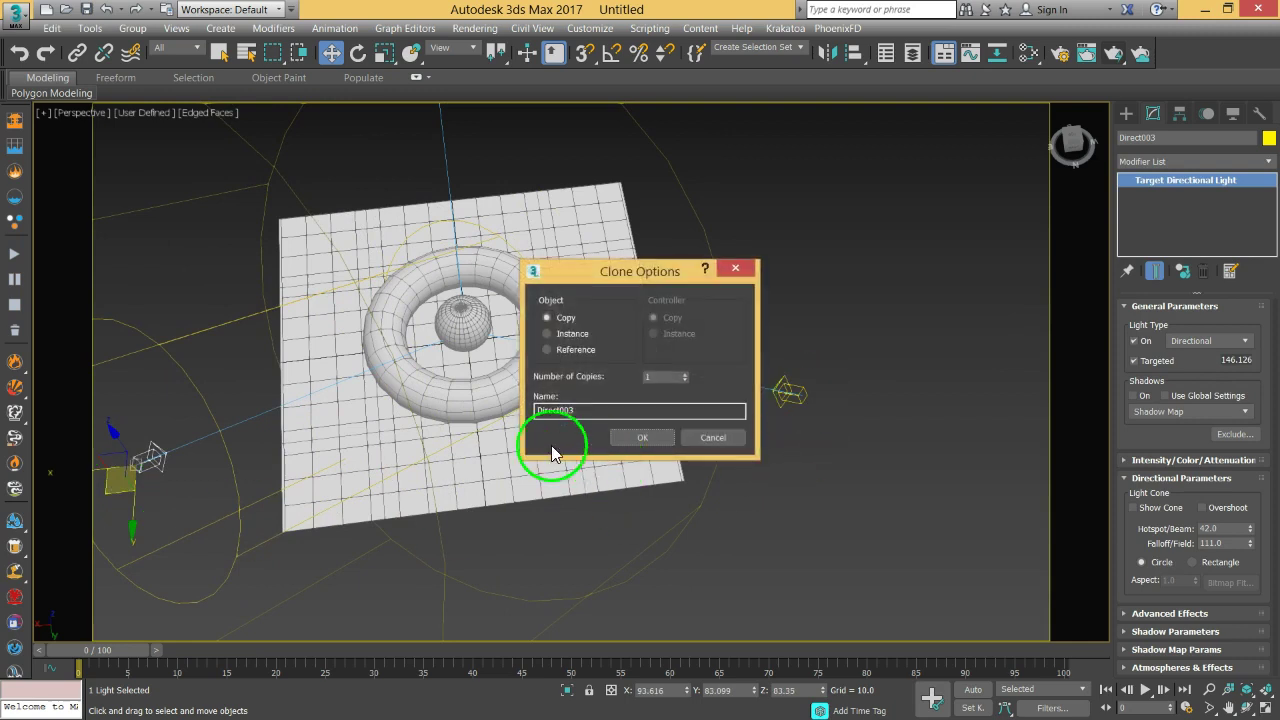
left_click(624, 442)
mouse_move(714, 480)
middle_mouse_down("alt")
mouse_move(686, 500)
mouse_move(729, 491)
mouse_move(690, 522)
mouse_move(724, 497)
mouse_move(714, 486)
mouse_move(700, 517)
mouse_move(754, 497)
mouse_move(681, 209)
middle_mouse_up("alt")
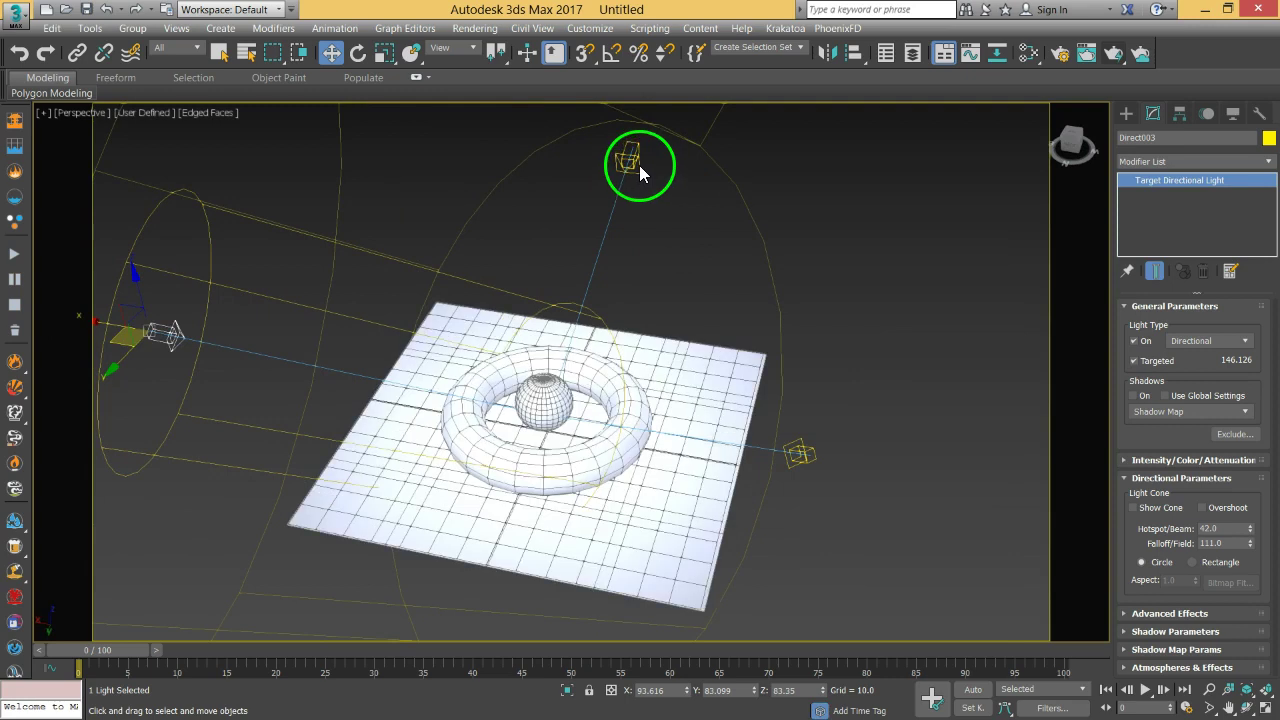
Step: Turn on shadows for each of the three direct lights and clear the selection
left_click(637, 163)
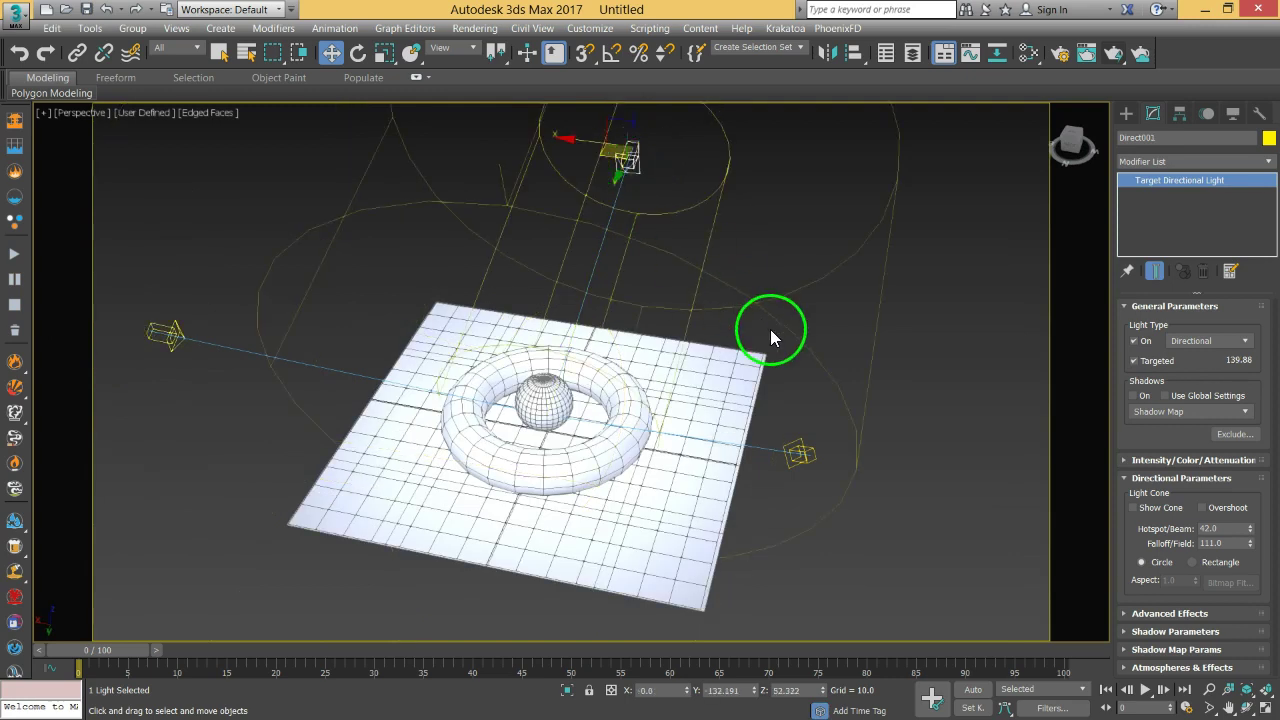
left_click(1155, 478)
left_click(1140, 396)
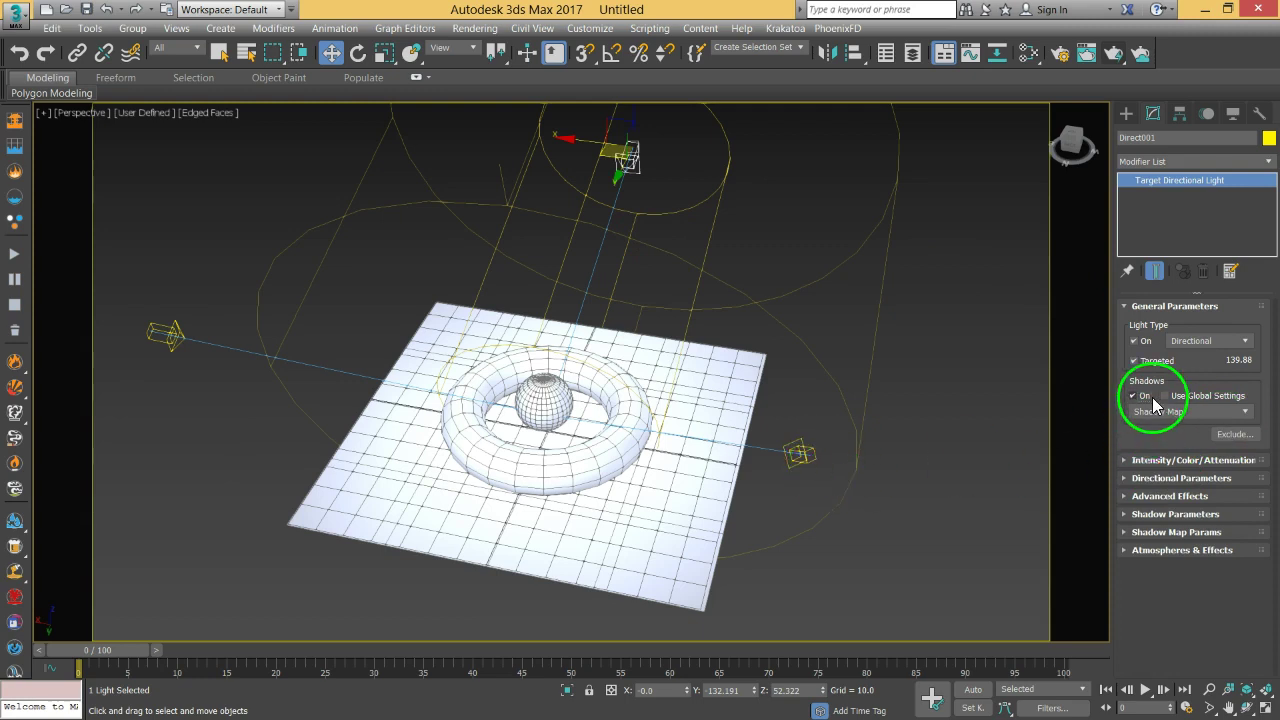
left_click(813, 459)
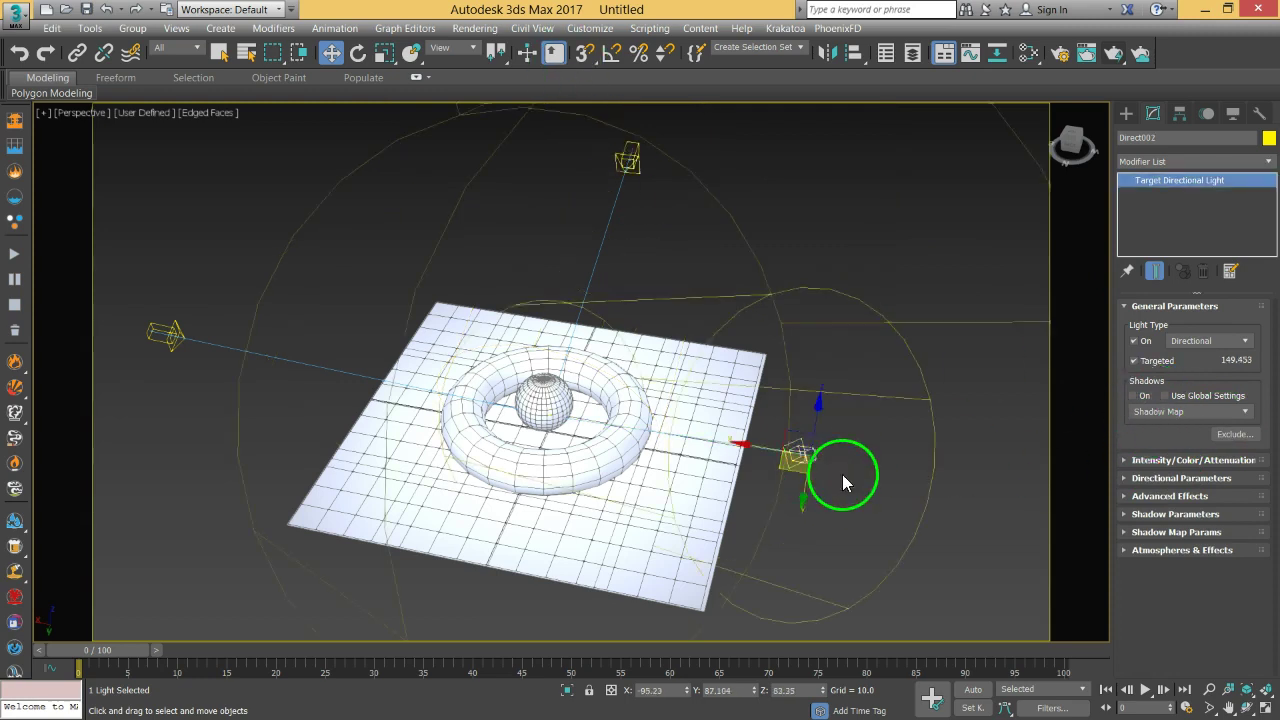
left_click(157, 335)
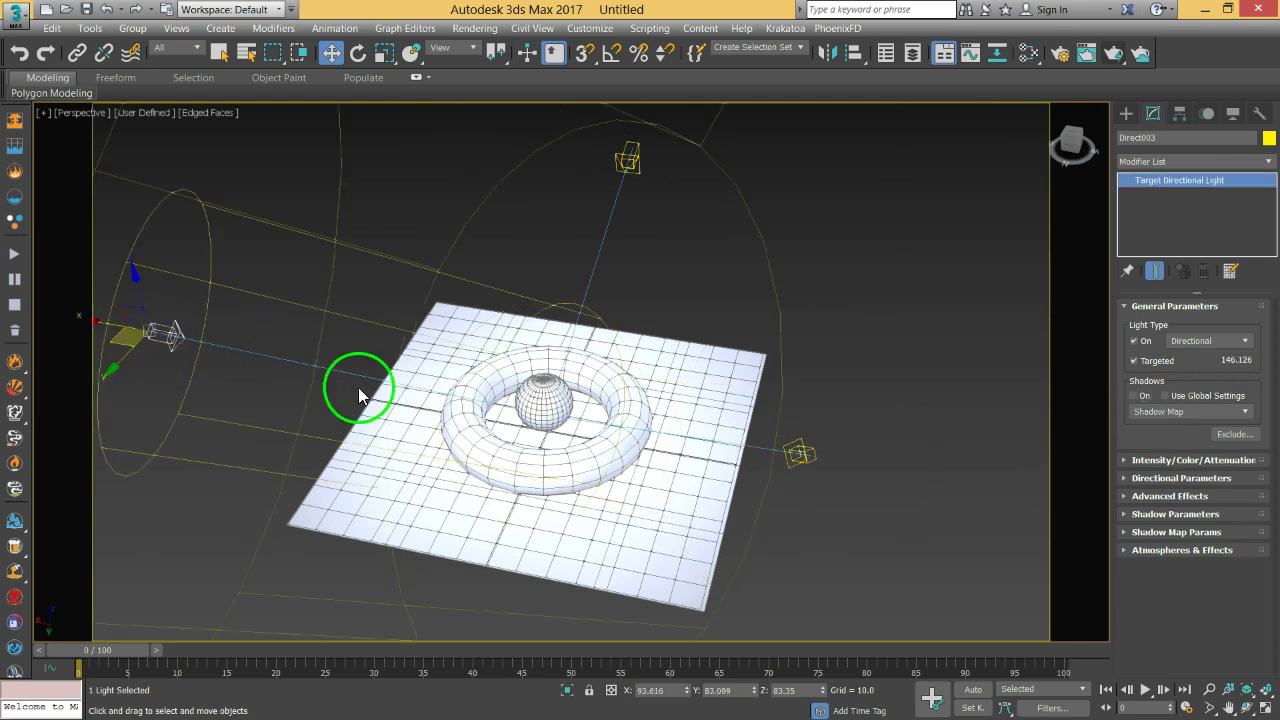
left_click(921, 462)
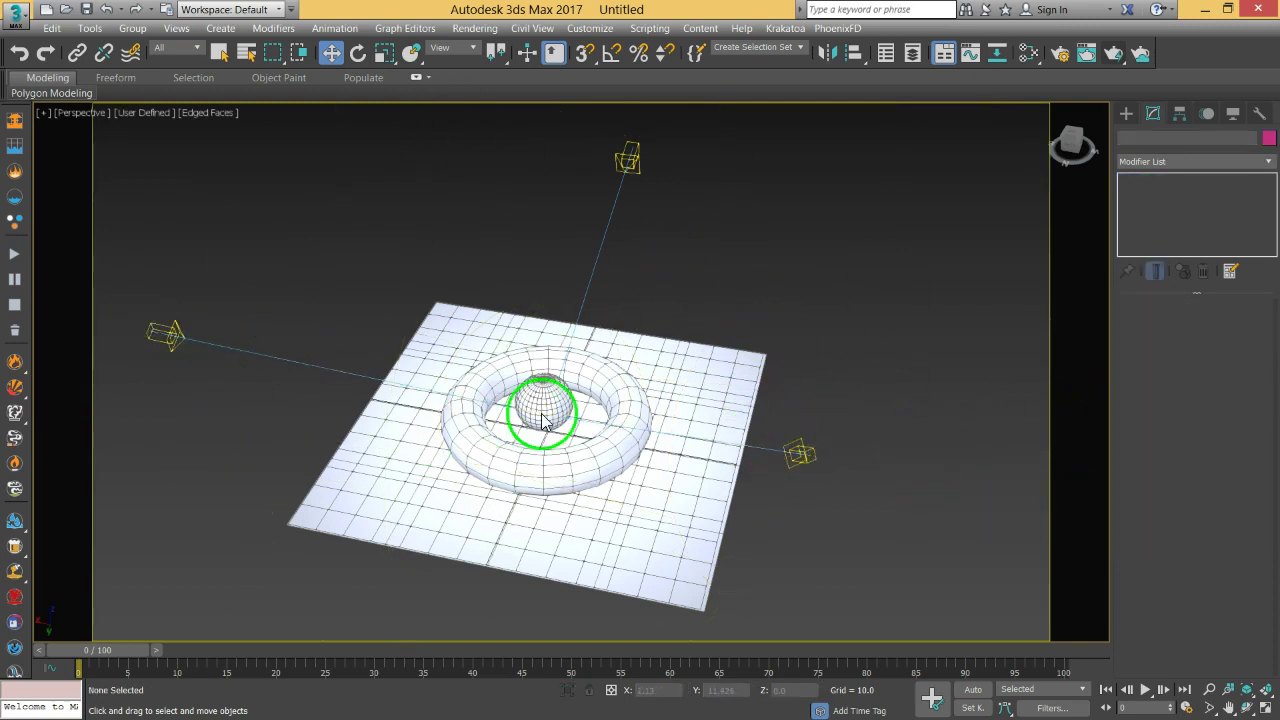
Step: Set the original direct light's intensity multiplier to 2.0 and adjust its pale blue light color
left_click(634, 168)
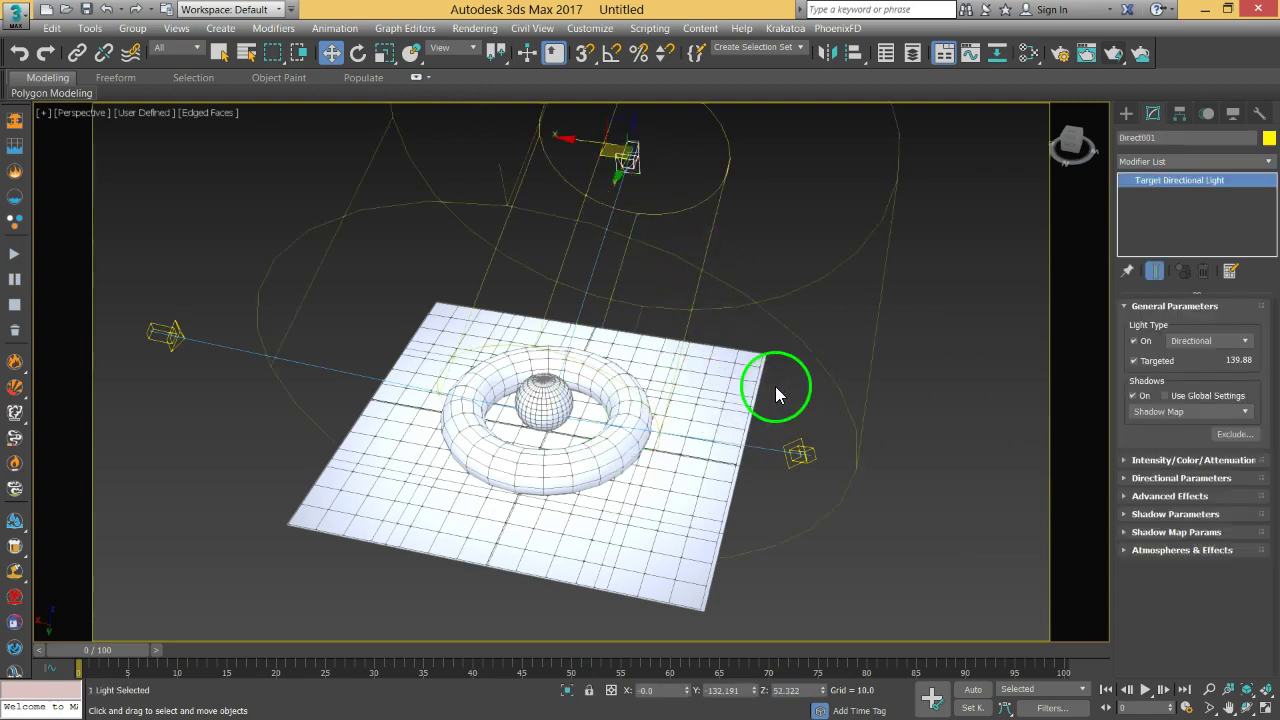
left_click(1155, 462)
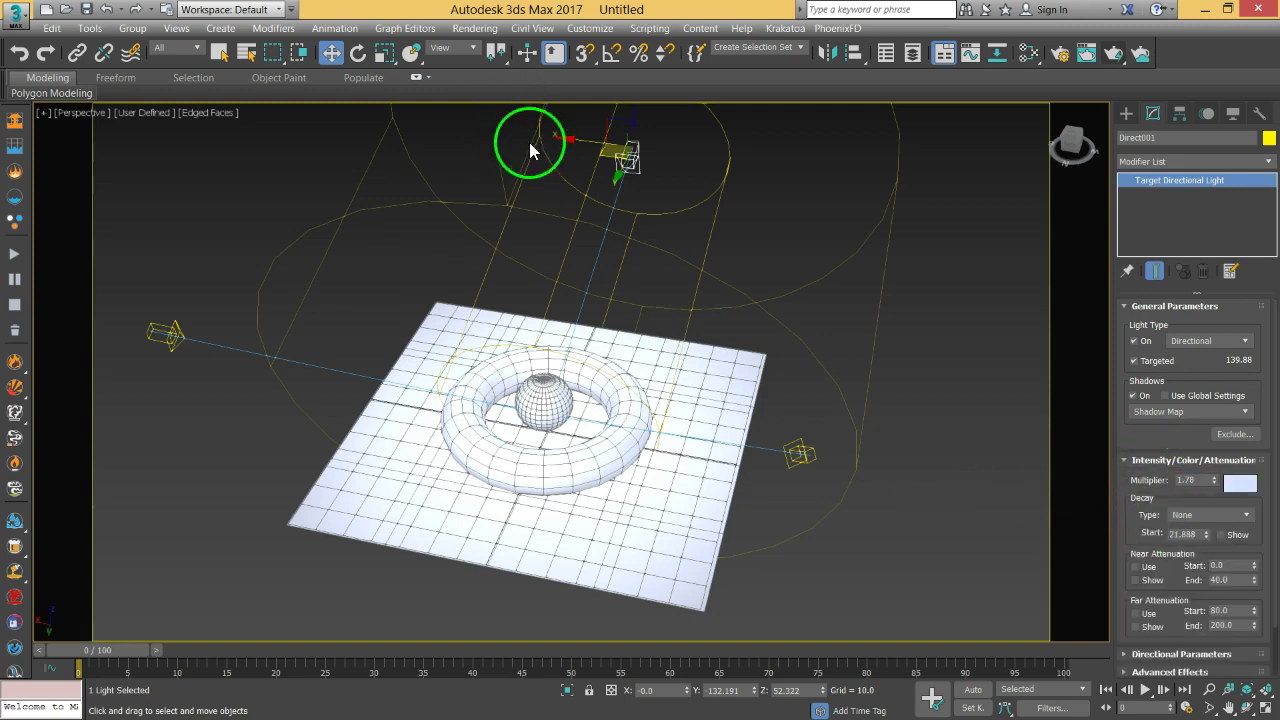
left_click_drag(1212, 486, 1130, 480)
type("2")
key("Return")
left_click(1240, 483)
mouse_move(557, 190)
left_mouse_down()
mouse_move(600, 177)
mouse_move(571, 186)
mouse_move(586, 183)
mouse_move(515, 163)
mouse_move(568, 182)
left_mouse_up()
left_click(574, 241)
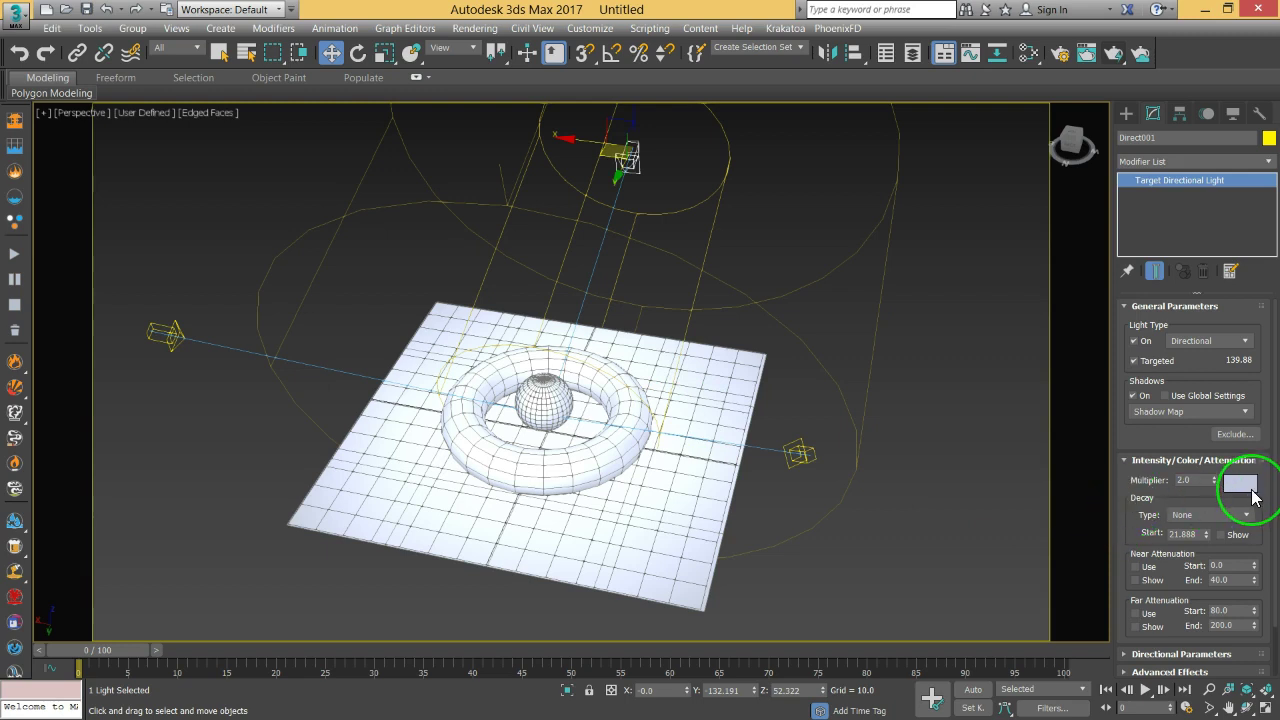
Step: Change the second direct light's color to a deeper blue with a saturation of about 137
left_click(801, 453)
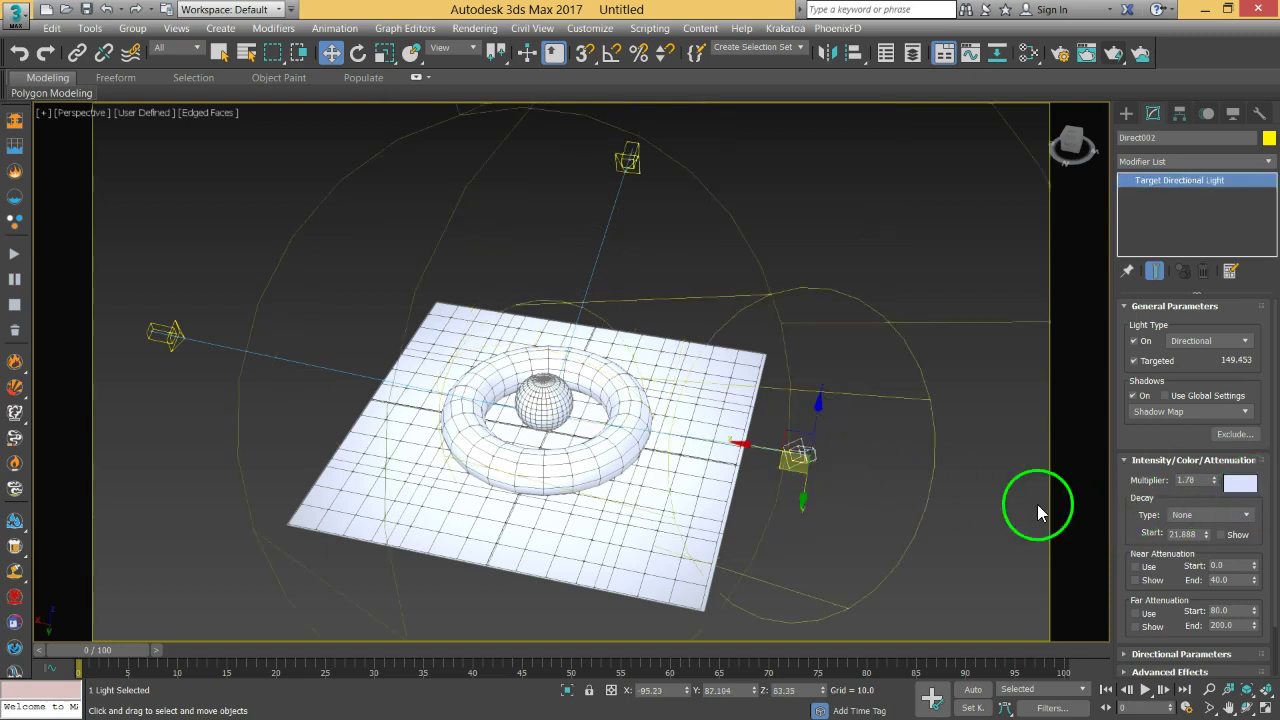
left_click(1240, 485)
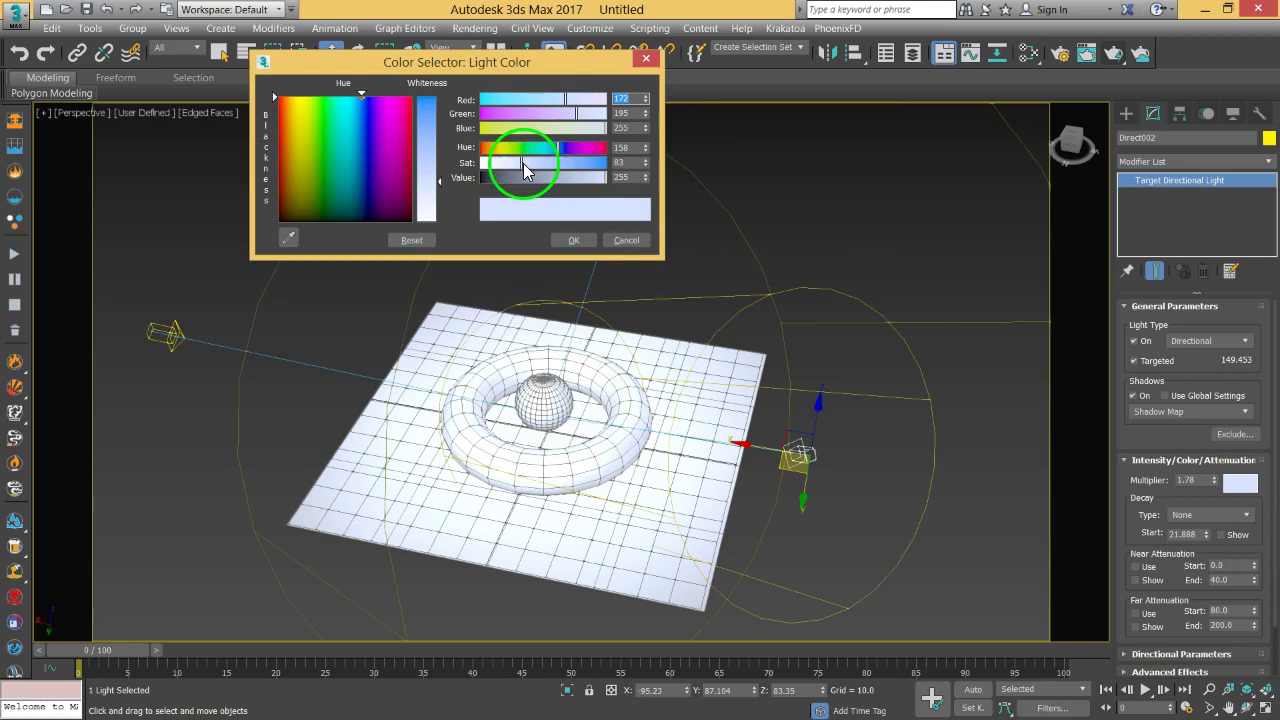
left_click_drag(523, 163, 547, 161)
left_click_drag(588, 180, 595, 180)
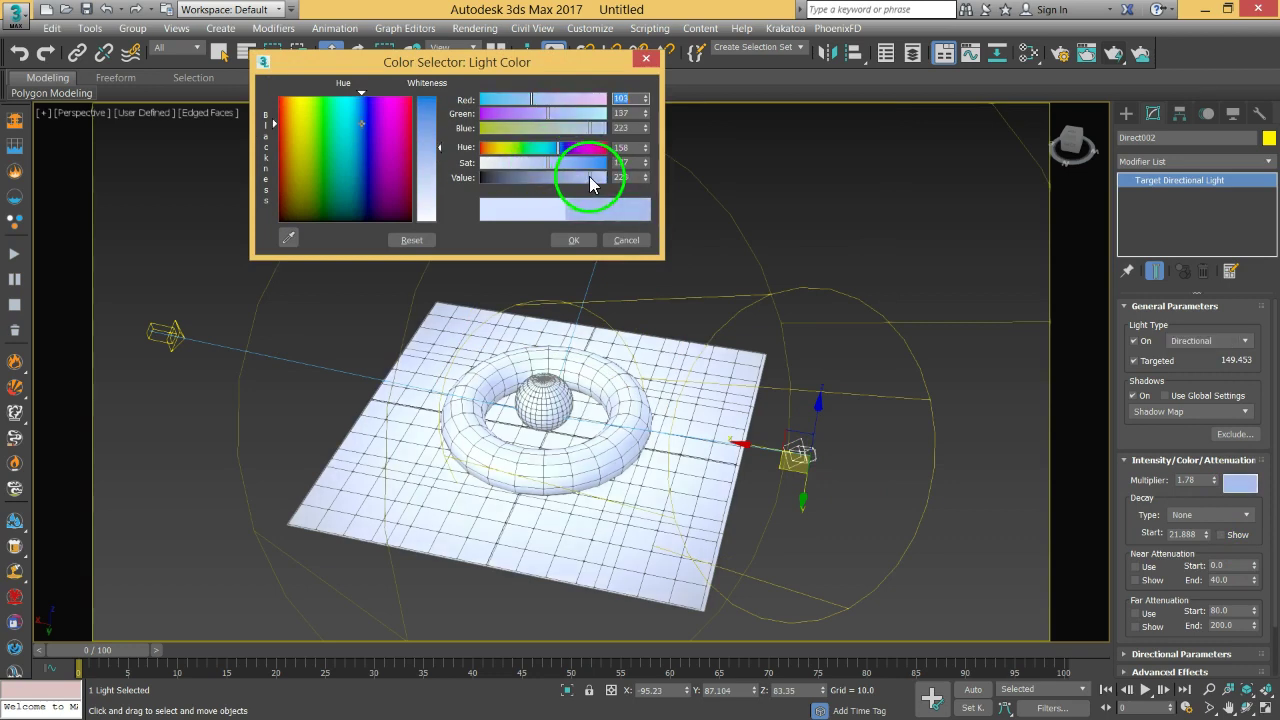
left_click(584, 246)
Step: Give the third direct light a warm orange color of red 255, green 201 and blue 137
left_click(172, 340)
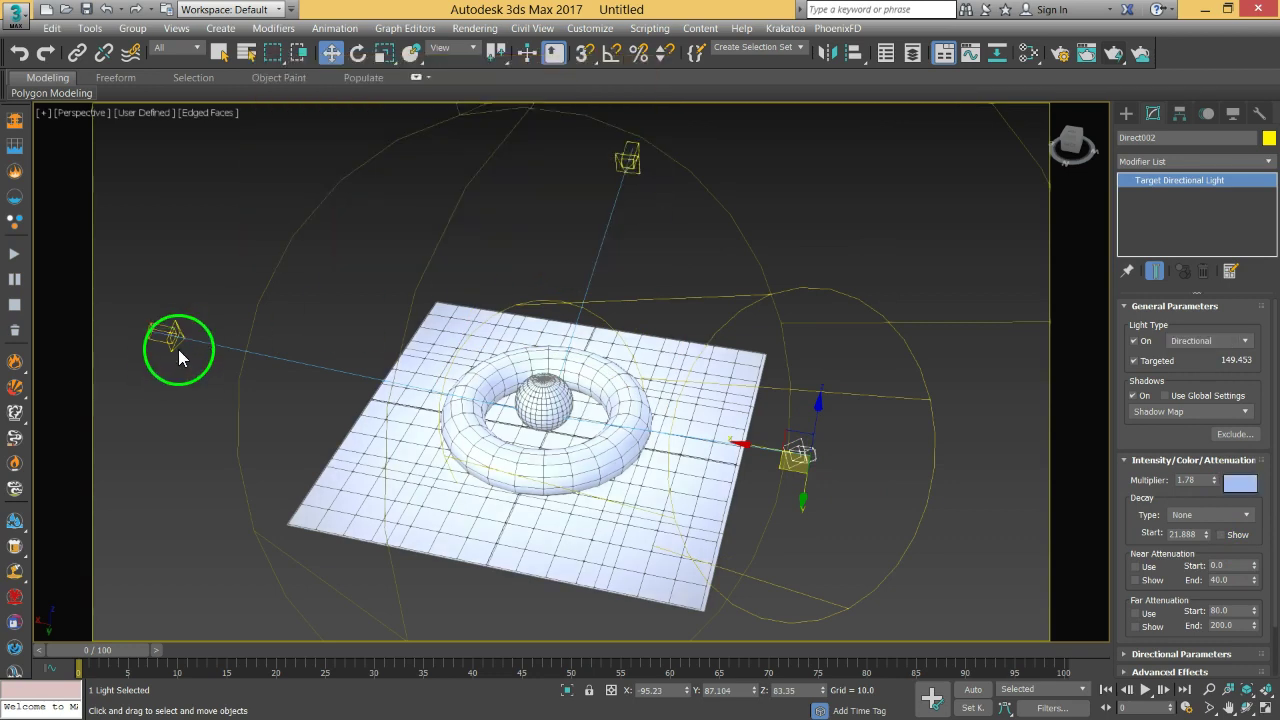
left_click(1240, 483)
left_click_drag(558, 147, 492, 148)
left_click(574, 240)
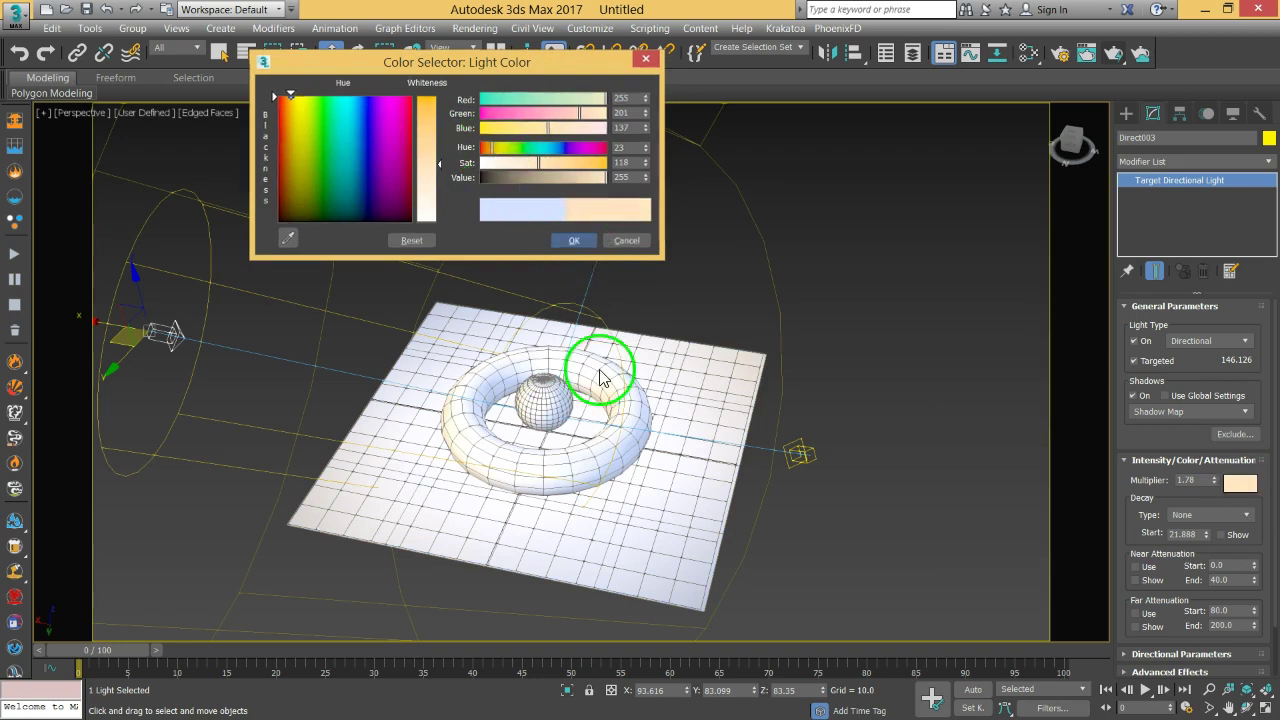
Step: Test render the three-light setup from a low close-up of the torus and sphere, and close the rendered image
middle_click_drag(654, 457, 620, 443, "alt")
scroll(612, 435, "up", 3)
left_click(1113, 54)
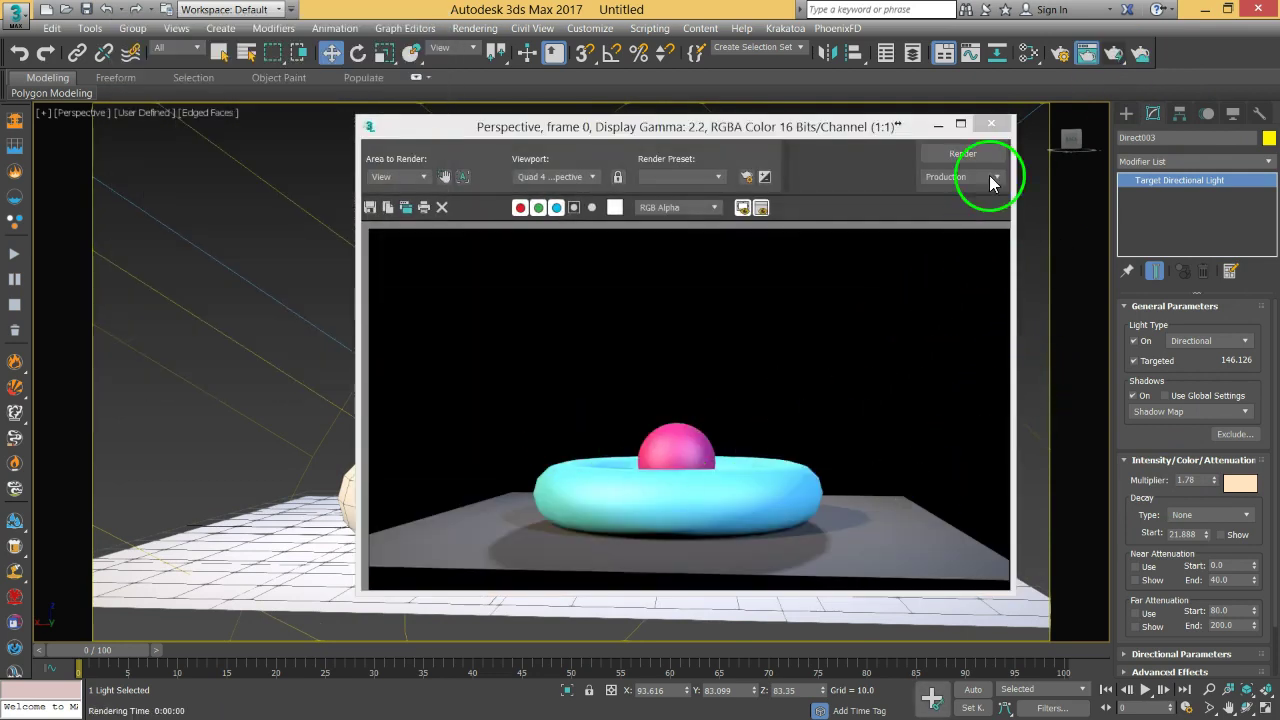
left_click(990, 124)
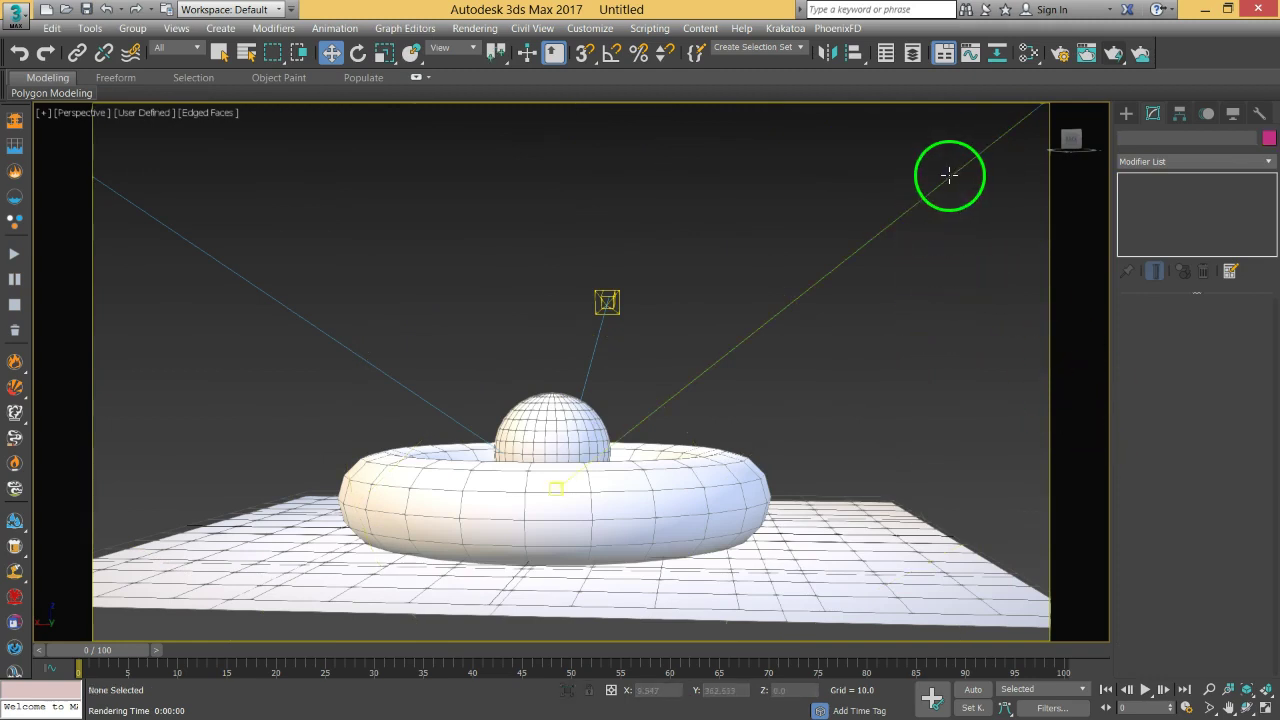
Step: Set the second direct light's intensity multiplier to 1
middle_click_drag(935, 221, 857, 265, "alt")
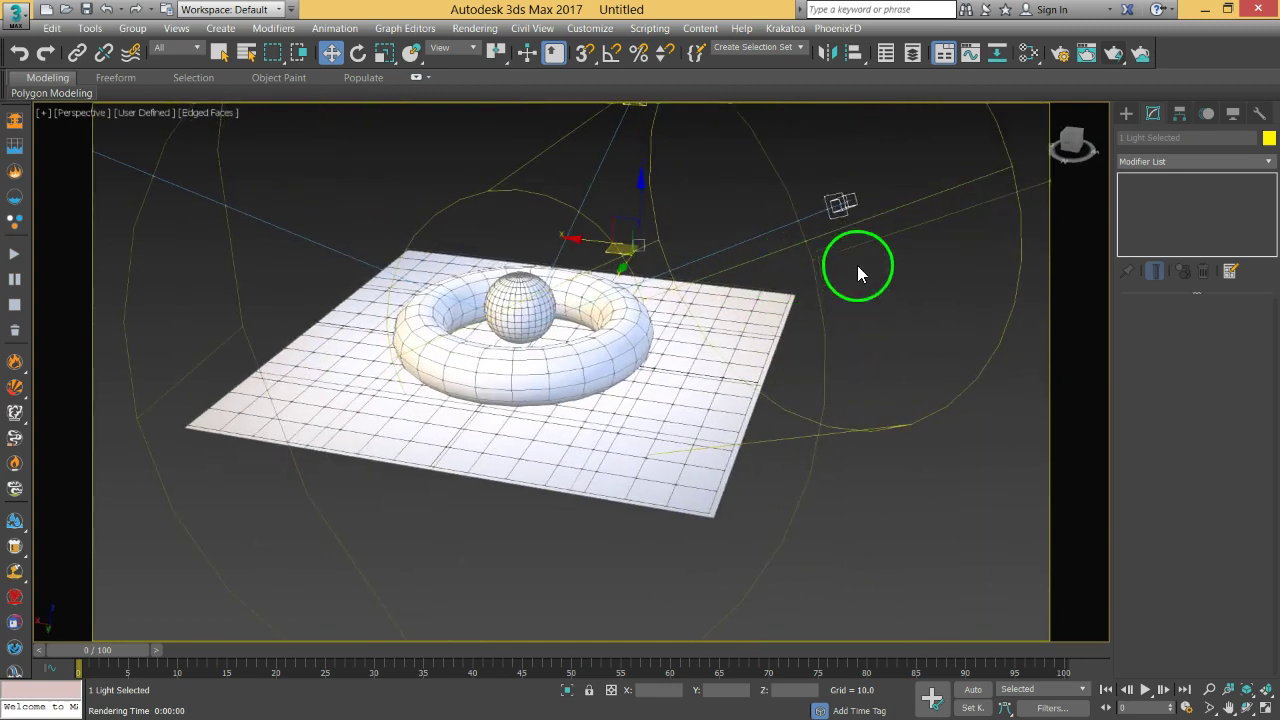
left_click(849, 206)
double_click(1187, 482)
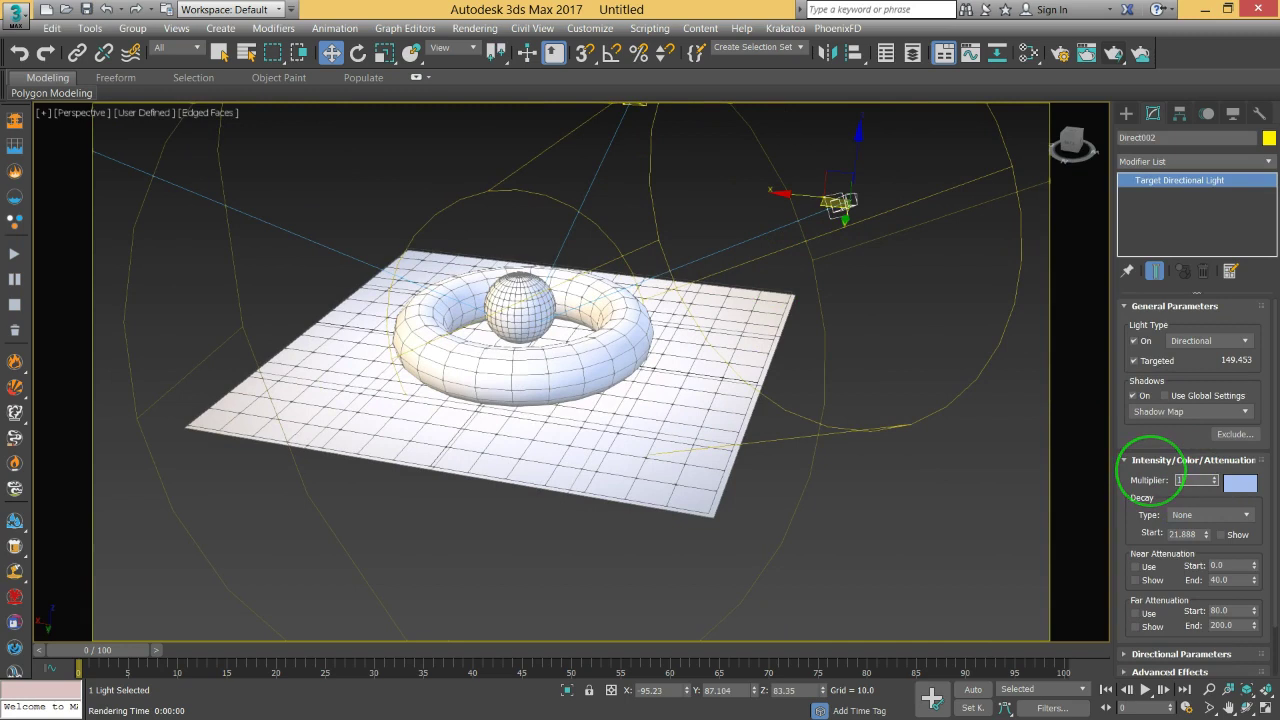
type("1")
key("Return")
Step: Set the intensity multiplier of the warm orange third direct light to 1
middle_click_drag(519, 299, 320, 286, "alt")
left_click(155, 192)
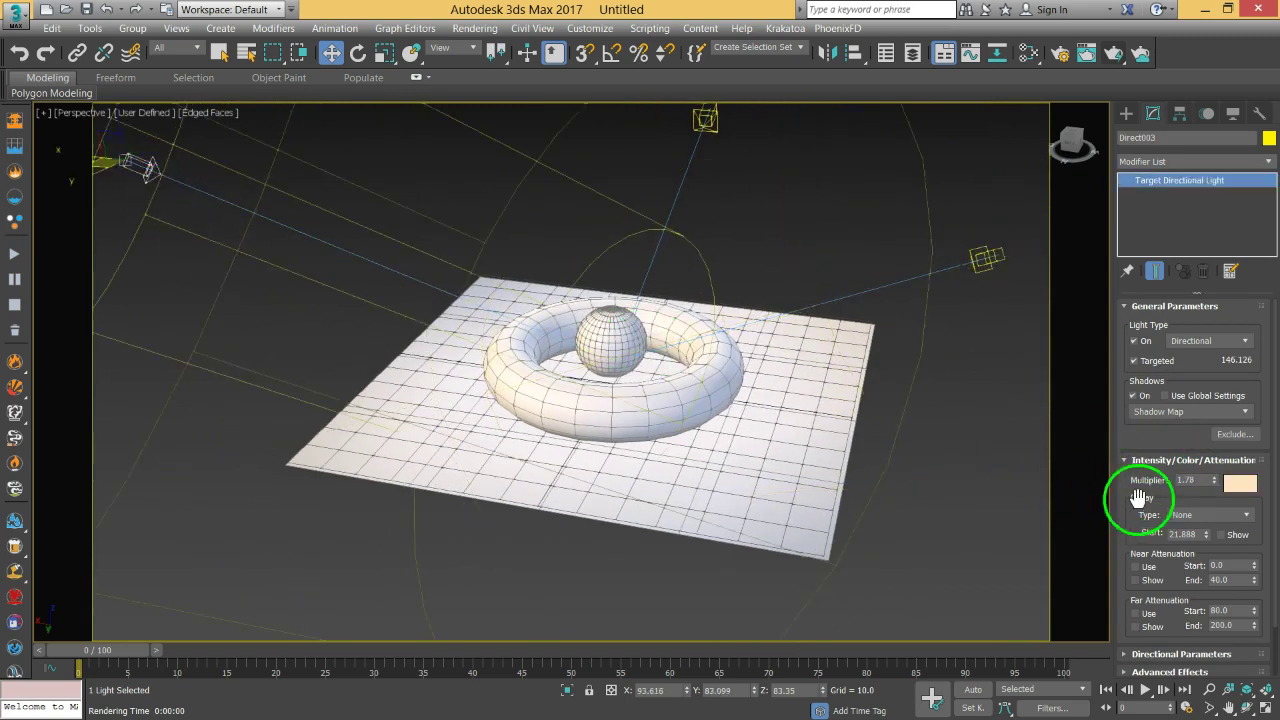
left_click_drag(1197, 483, 1167, 479)
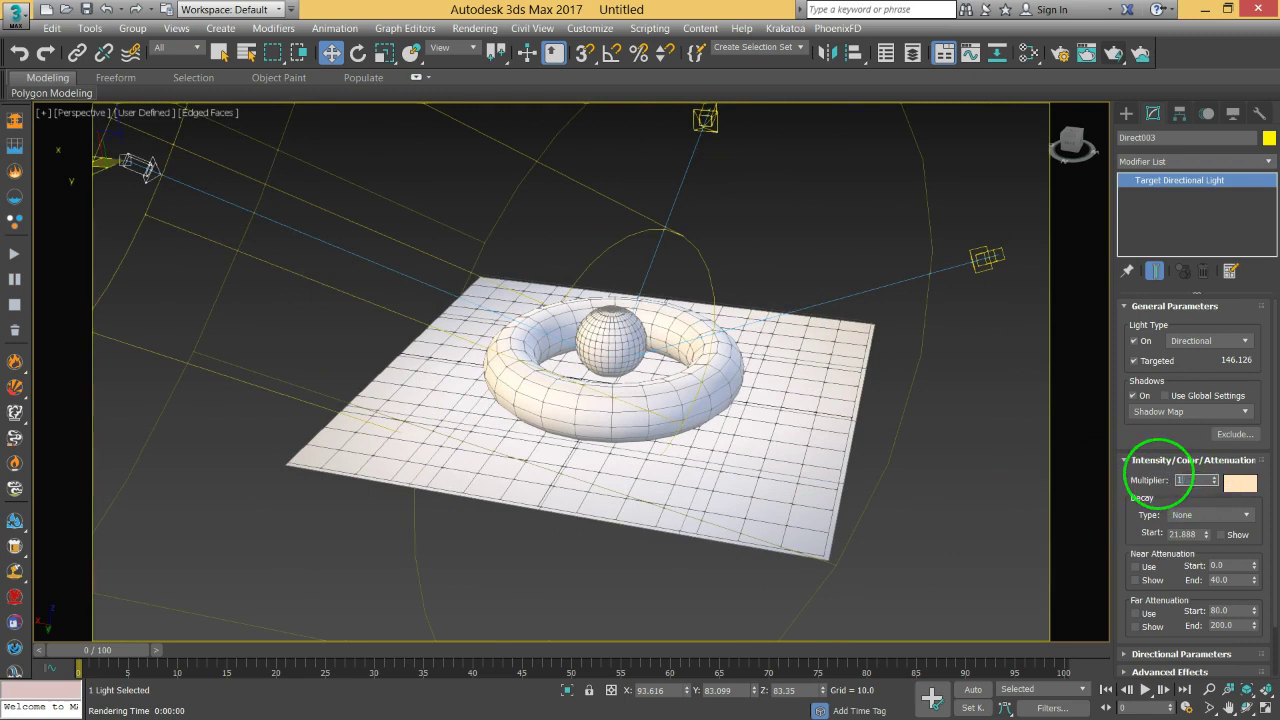
key("Return")
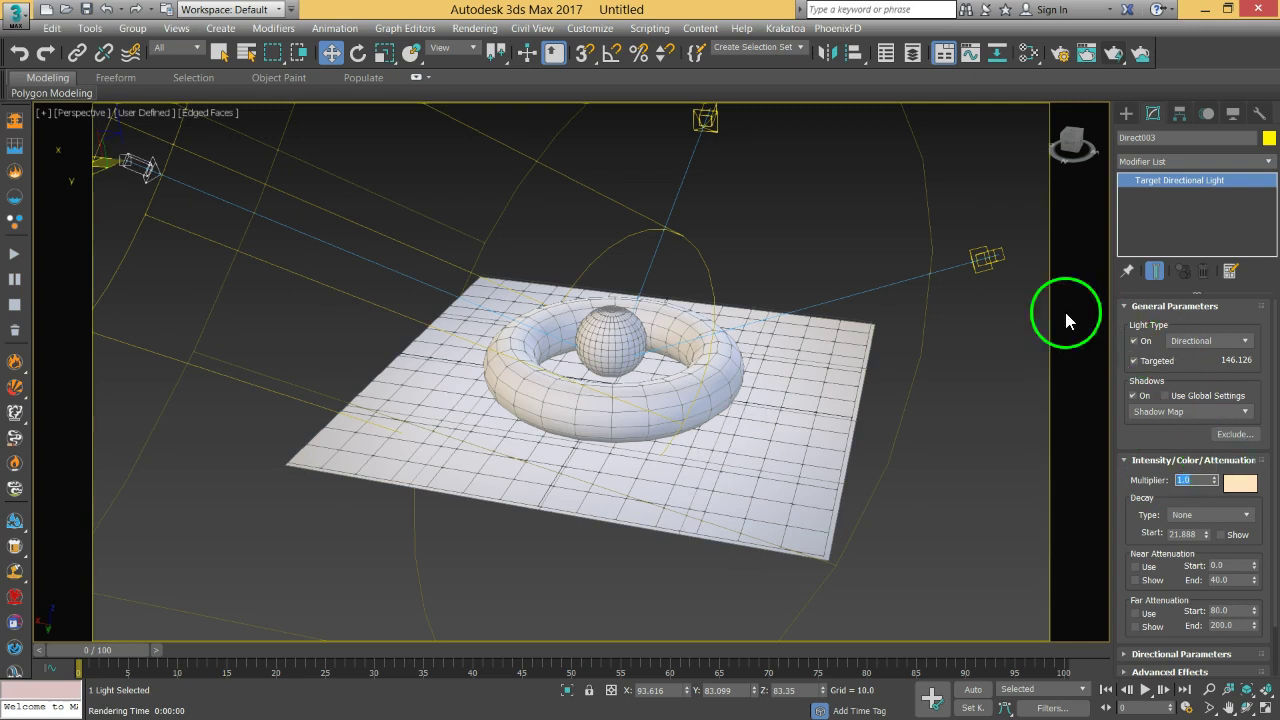
Step: Reduce the blue second direct light's intensity multiplier to 0.75
left_click(990, 261)
double_click(1188, 481)
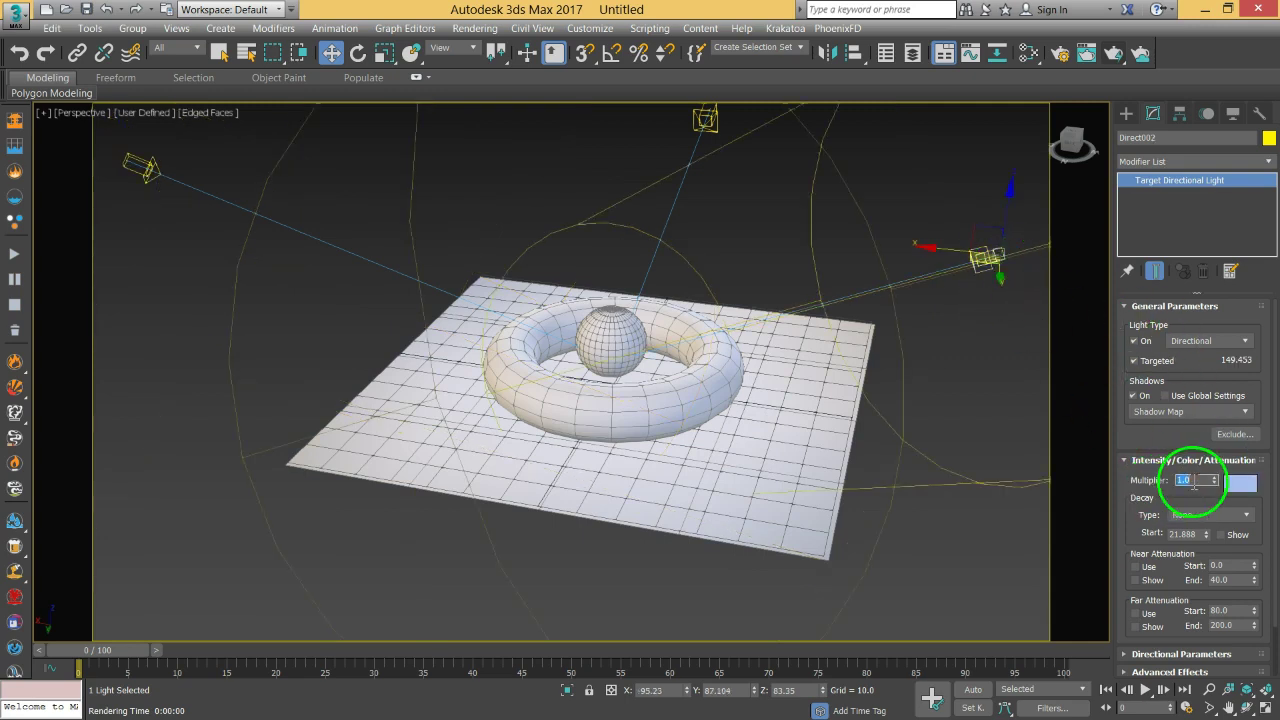
type(".75")
left_click(1126, 483)
Step: Test render the scene twice from a low close-up of the torus and sphere, and close the rendered image
mouse_move(658, 379)
middle_mouse_down("alt")
mouse_move(689, 389)
mouse_move(698, 367)
mouse_move(668, 408)
mouse_move(586, 420)
mouse_move(636, 402)
mouse_move(661, 371)
middle_mouse_up("alt")
scroll(651, 389, "up", 4)
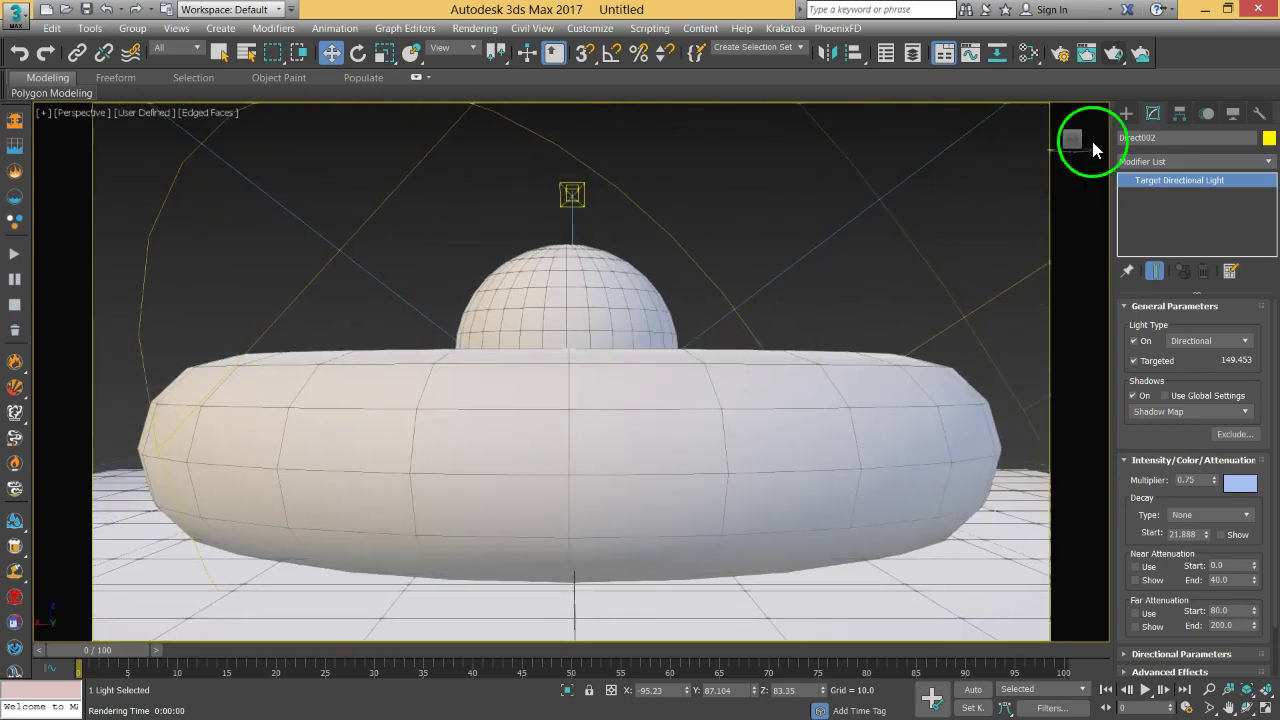
left_click(1116, 55)
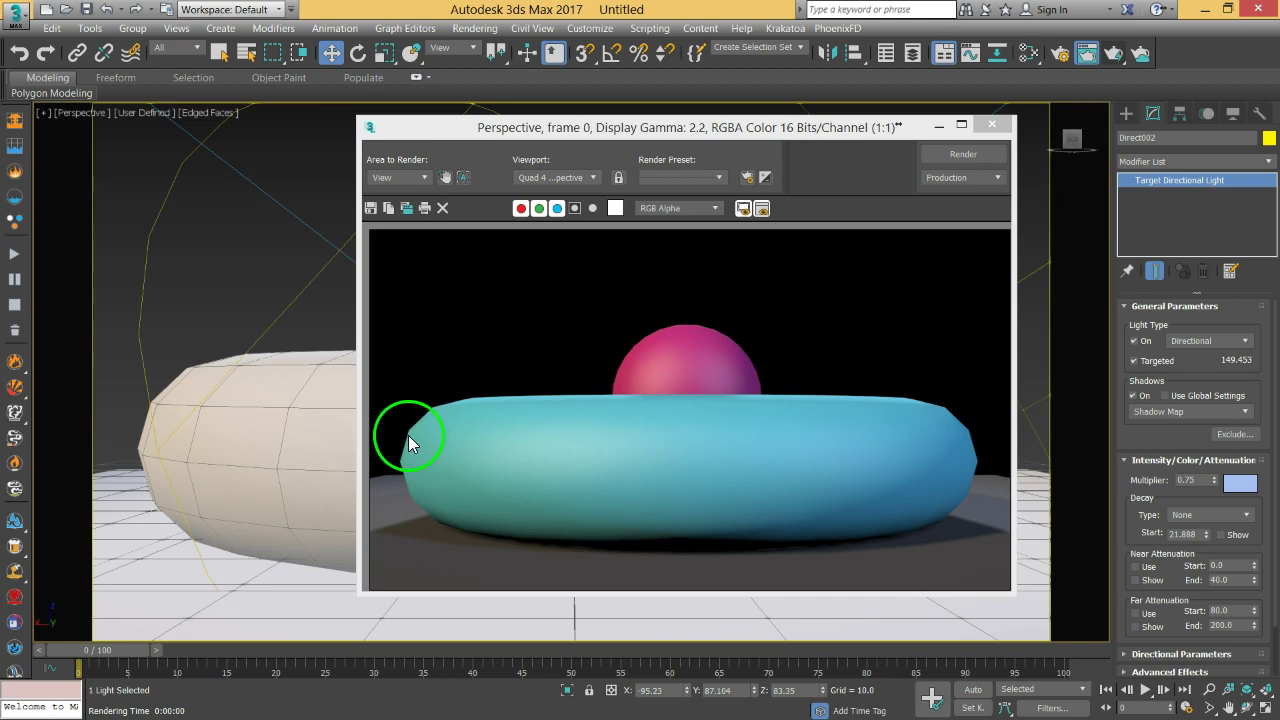
left_click(965, 154)
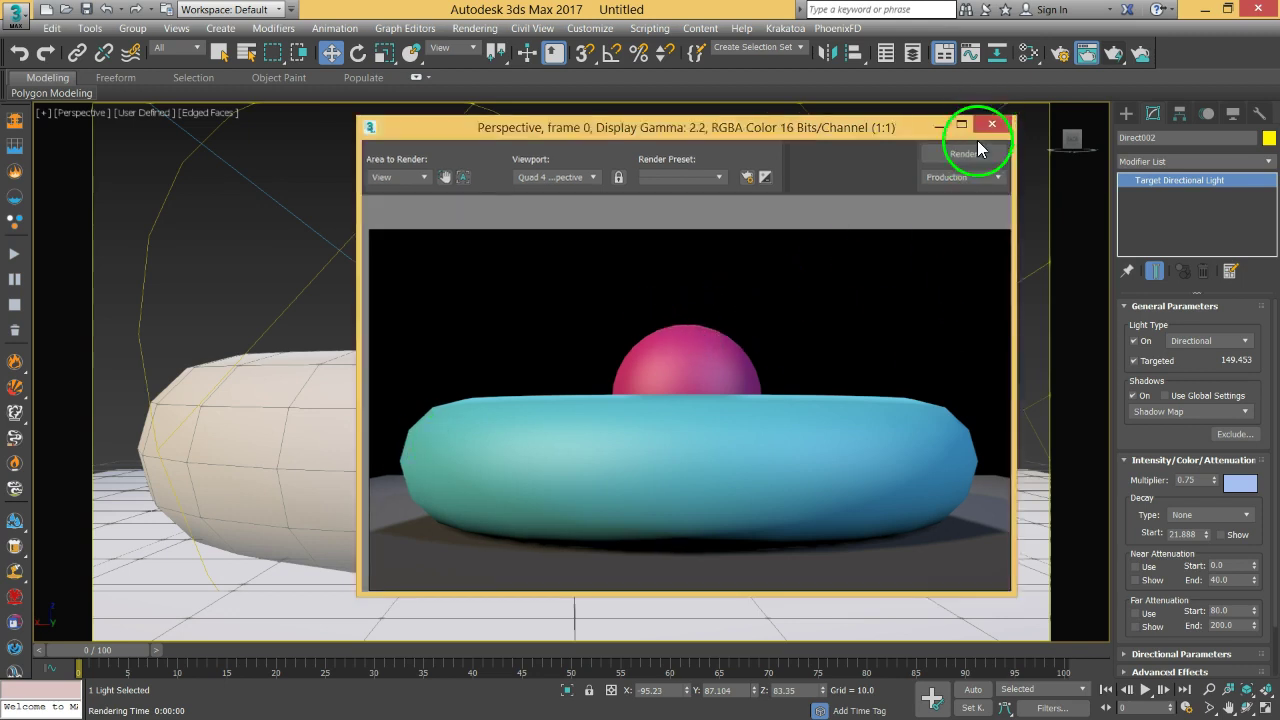
left_click(988, 127)
Step: Unfreeze all objects in the scene
left_click(621, 465)
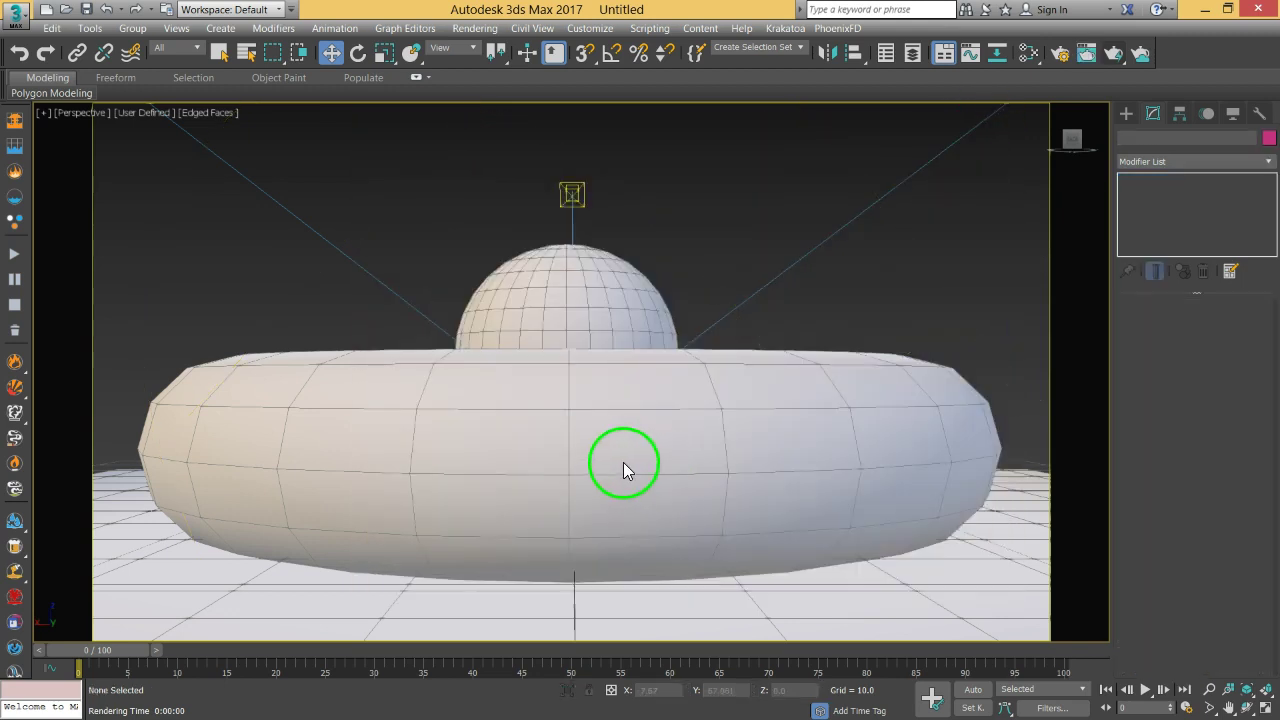
right_click(680, 432)
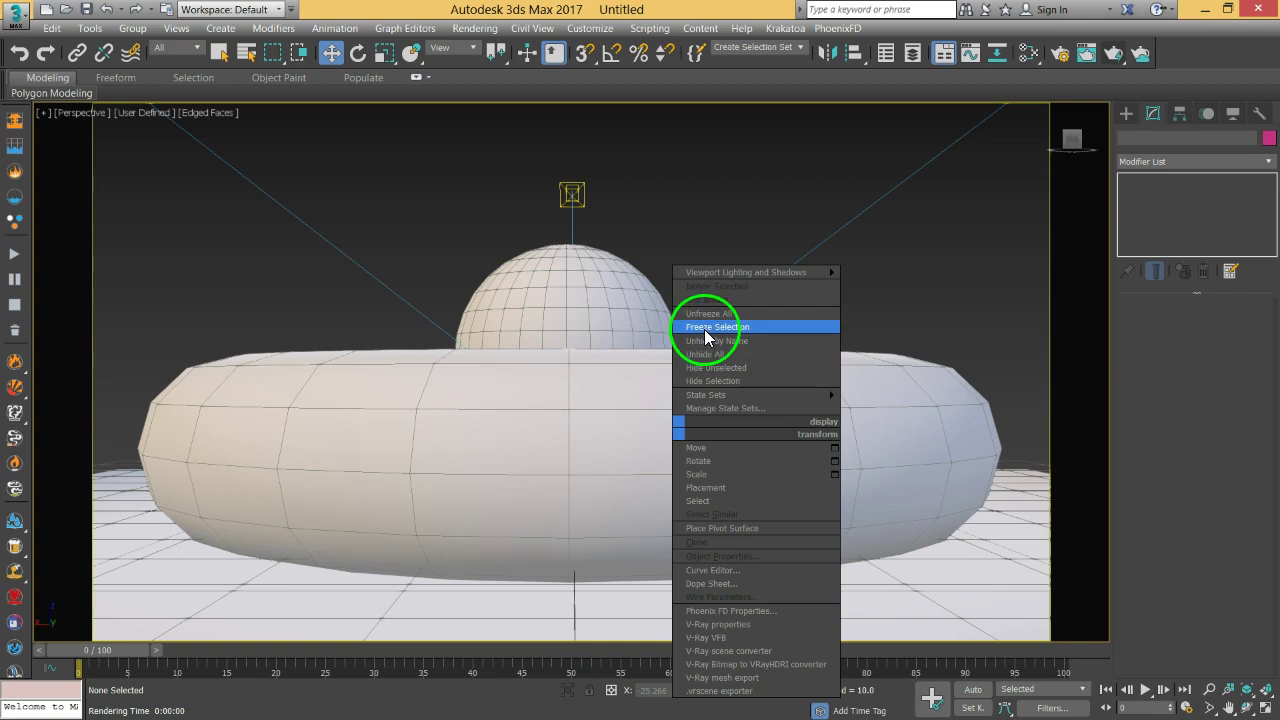
left_click(904, 378)
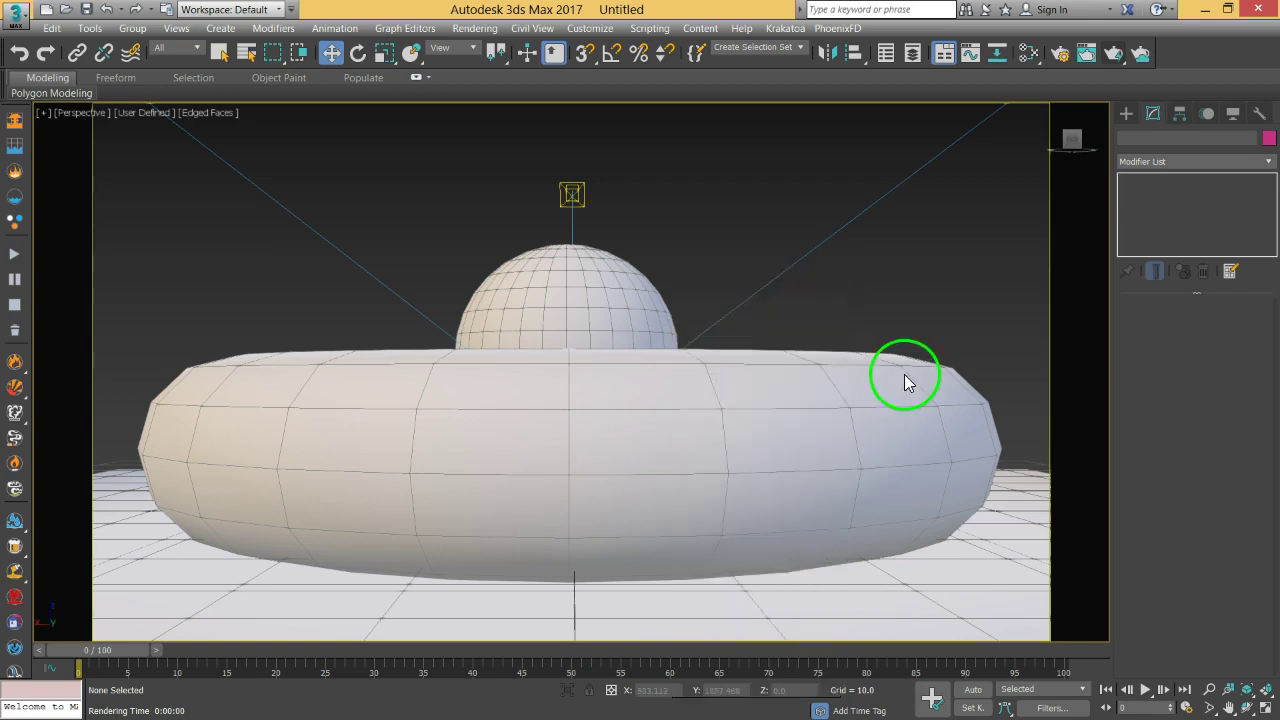
right_click(663, 378)
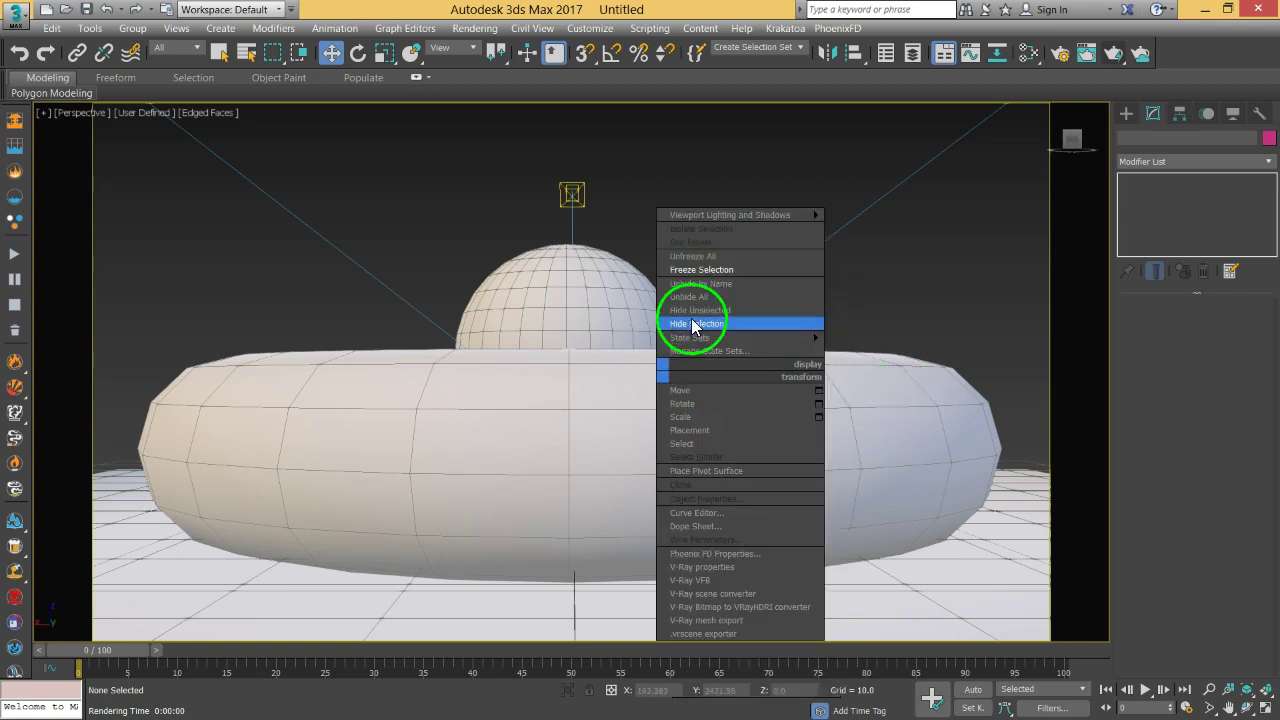
left_click(711, 255)
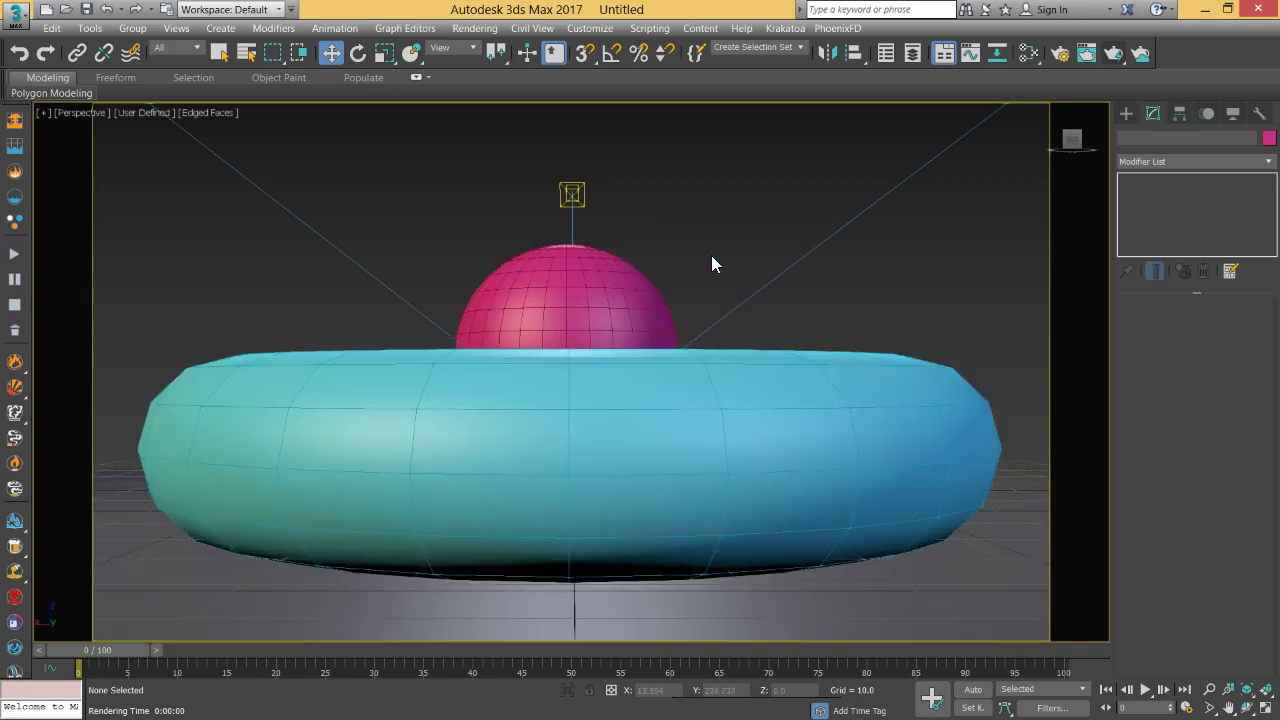
Step: Smooth the torus by setting its segments to 87 and its sides to 76
left_click(709, 400)
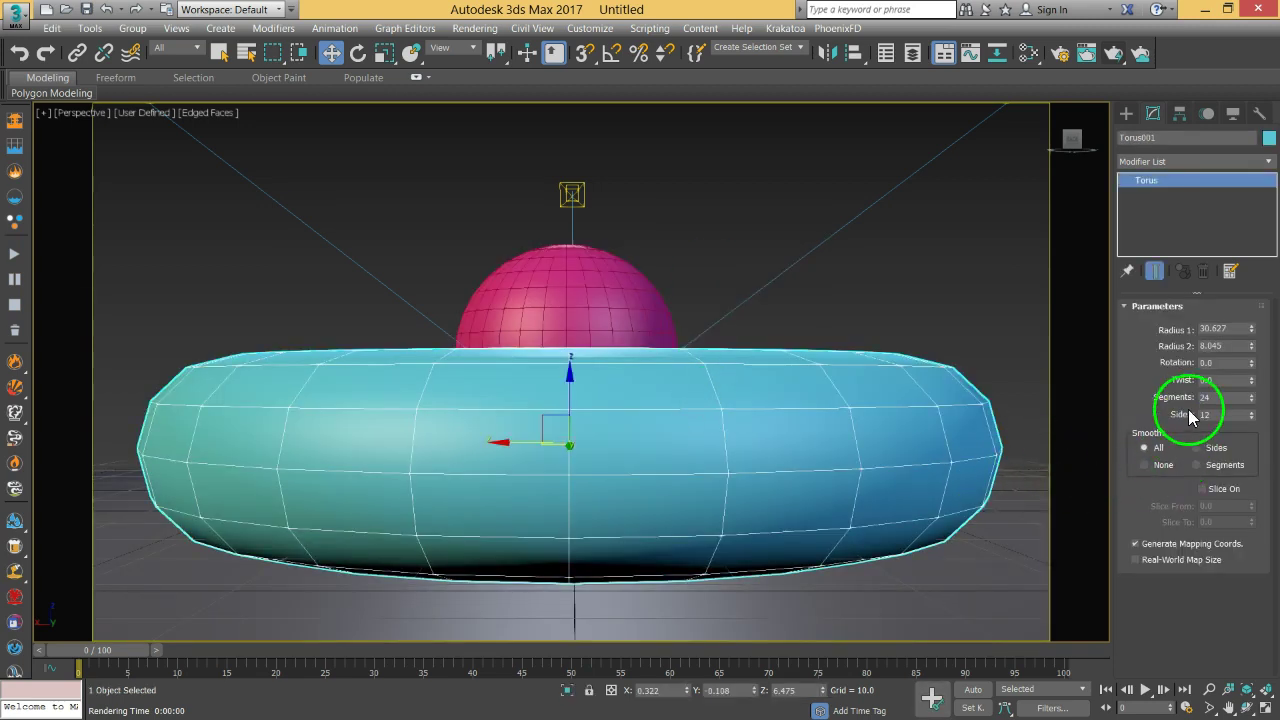
left_click_drag(1251, 398, 1250, 357)
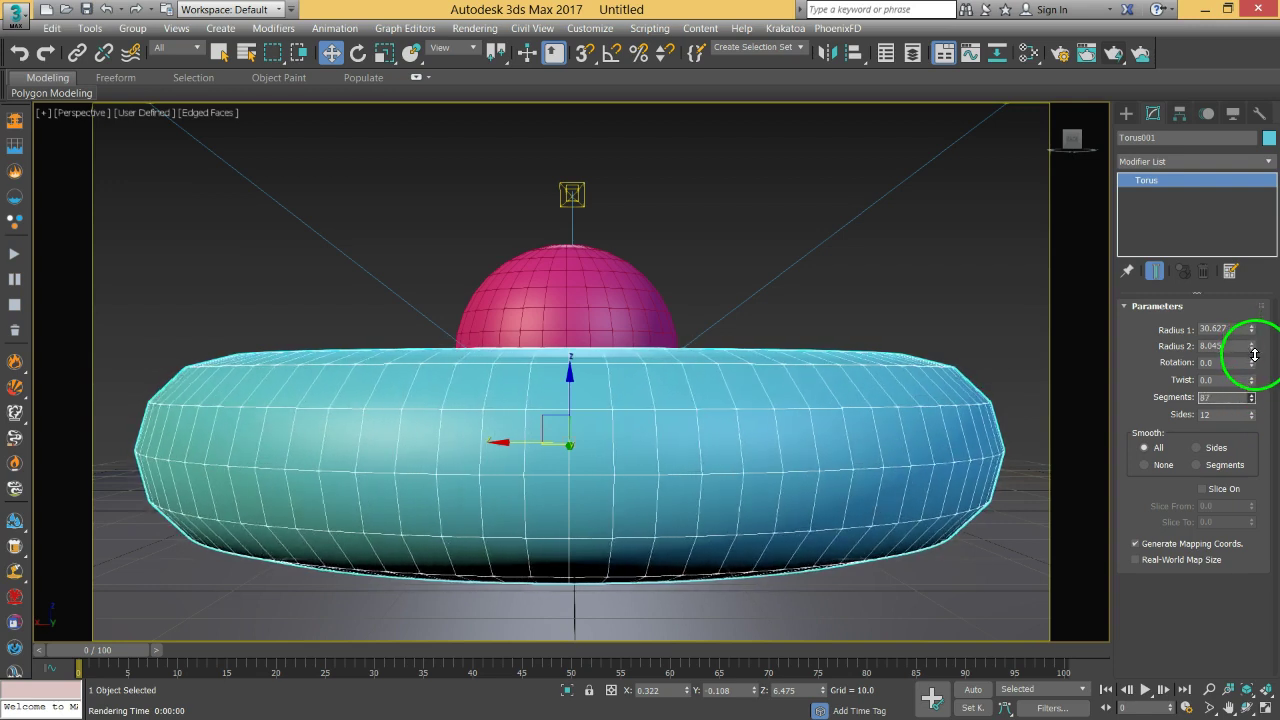
left_click_drag(1251, 414, 1253, 374)
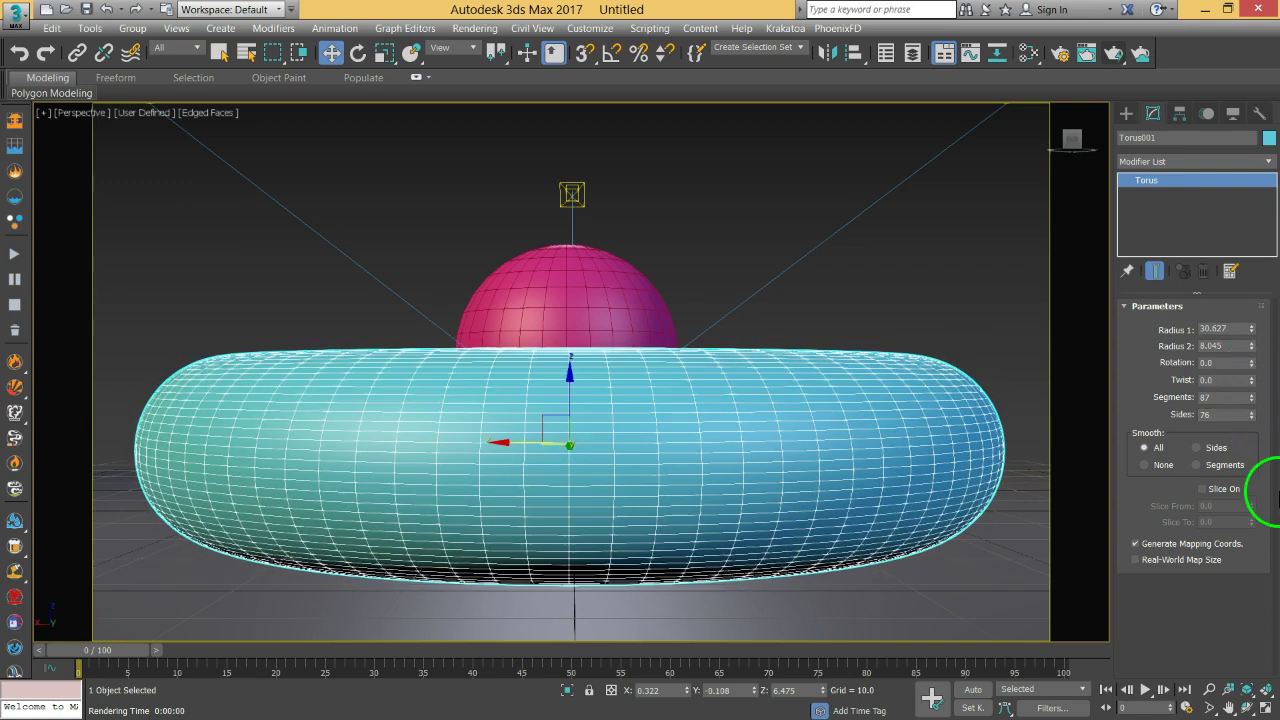
Step: Increase the sphere's segment count for a smoother surface, and deselect it
left_click(551, 280)
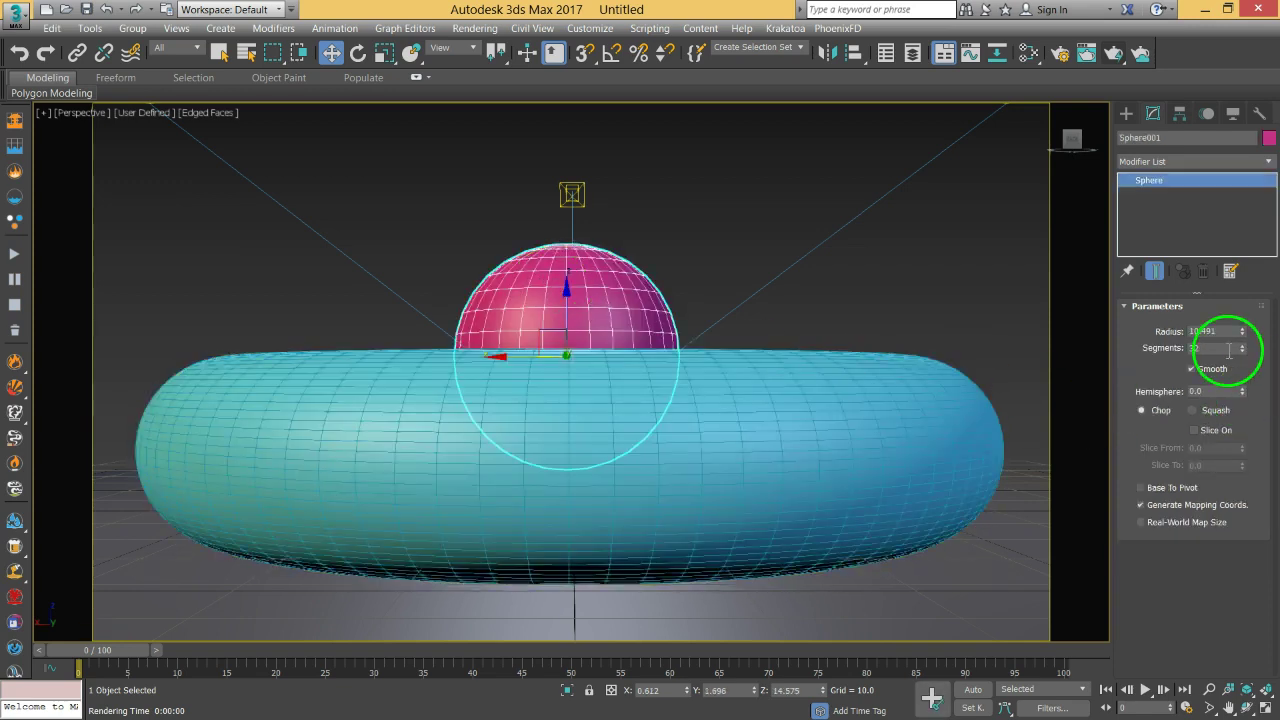
mouse_move(1242, 348)
left_mouse_down()
mouse_move(1238, 314)
mouse_move(1229, 328)
left_mouse_up()
left_click(972, 300)
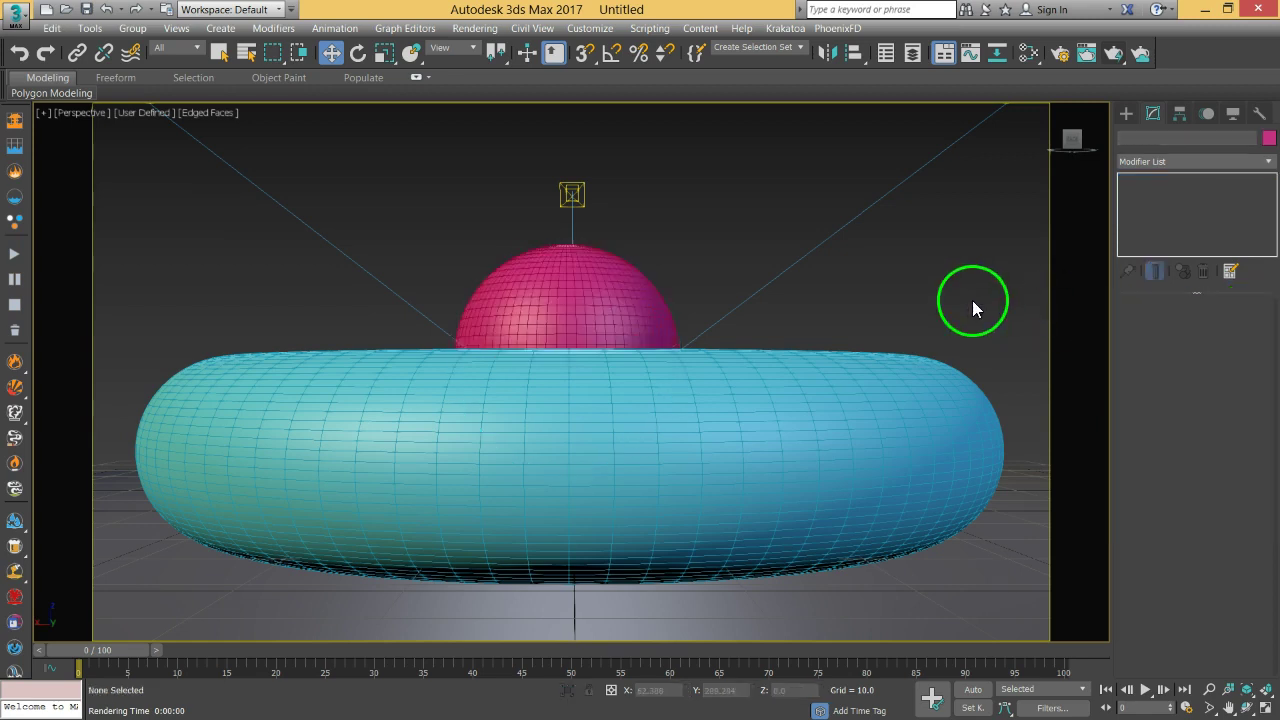
Step: Test render the smoothed torus and sphere from the low view and from a raised angle, closing each rendered image
left_click(1113, 55)
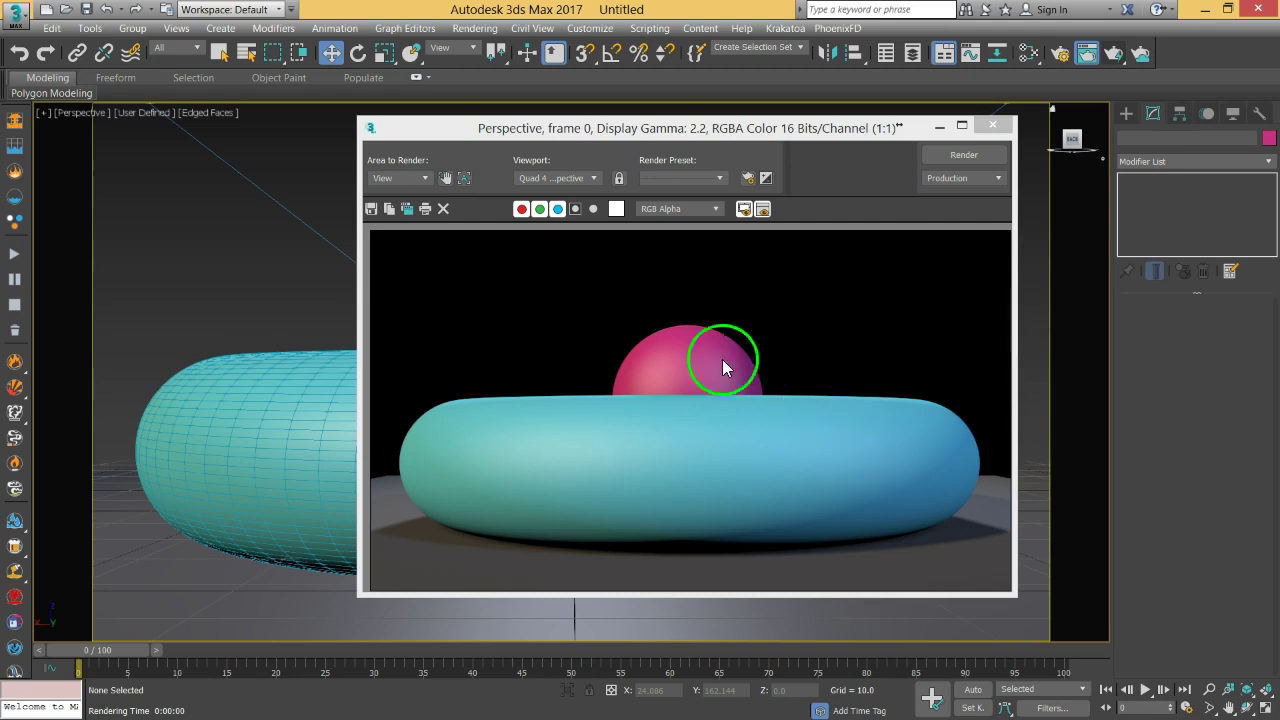
left_click(992, 125)
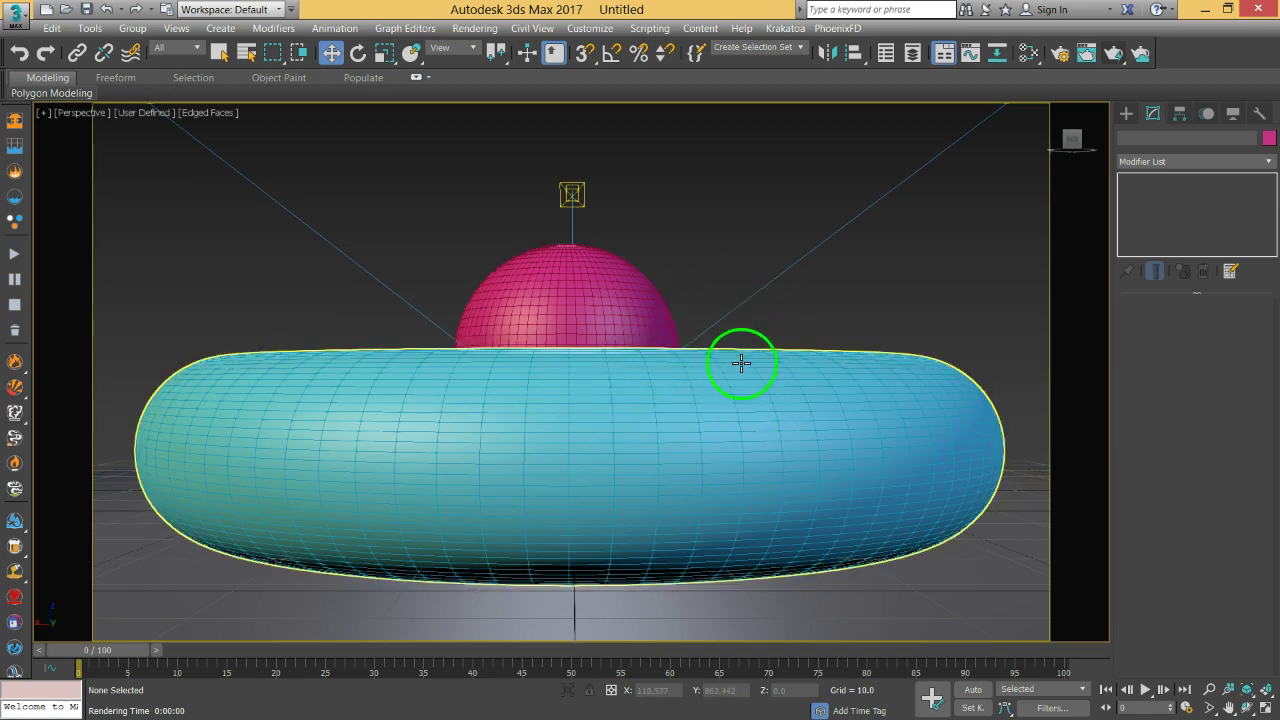
middle_click_drag(741, 363, 706, 394, "alt")
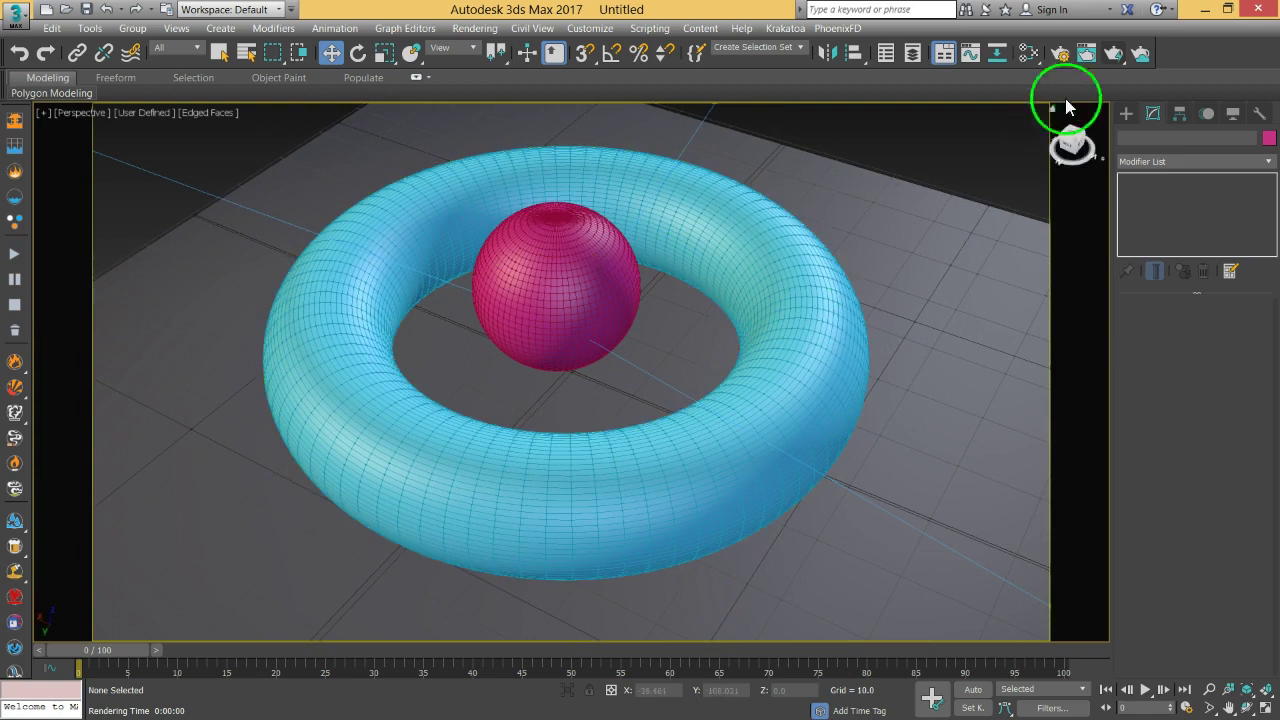
left_click(1114, 53)
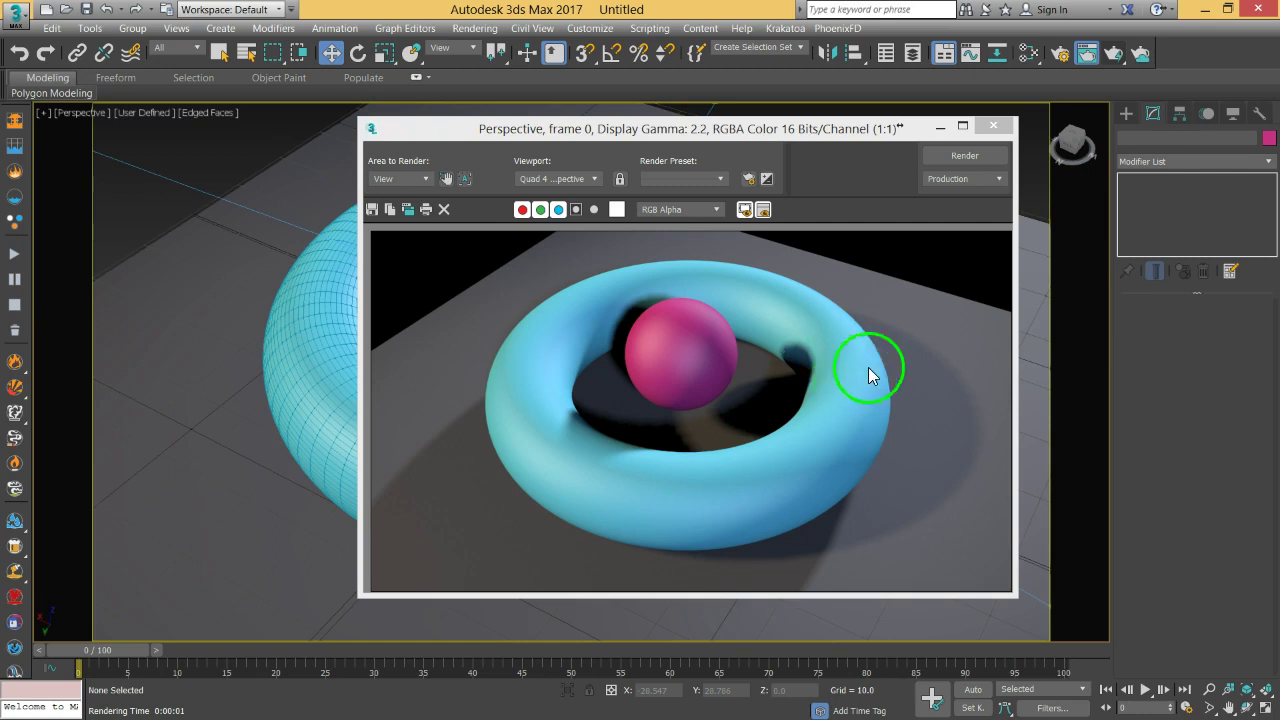
left_click(993, 126)
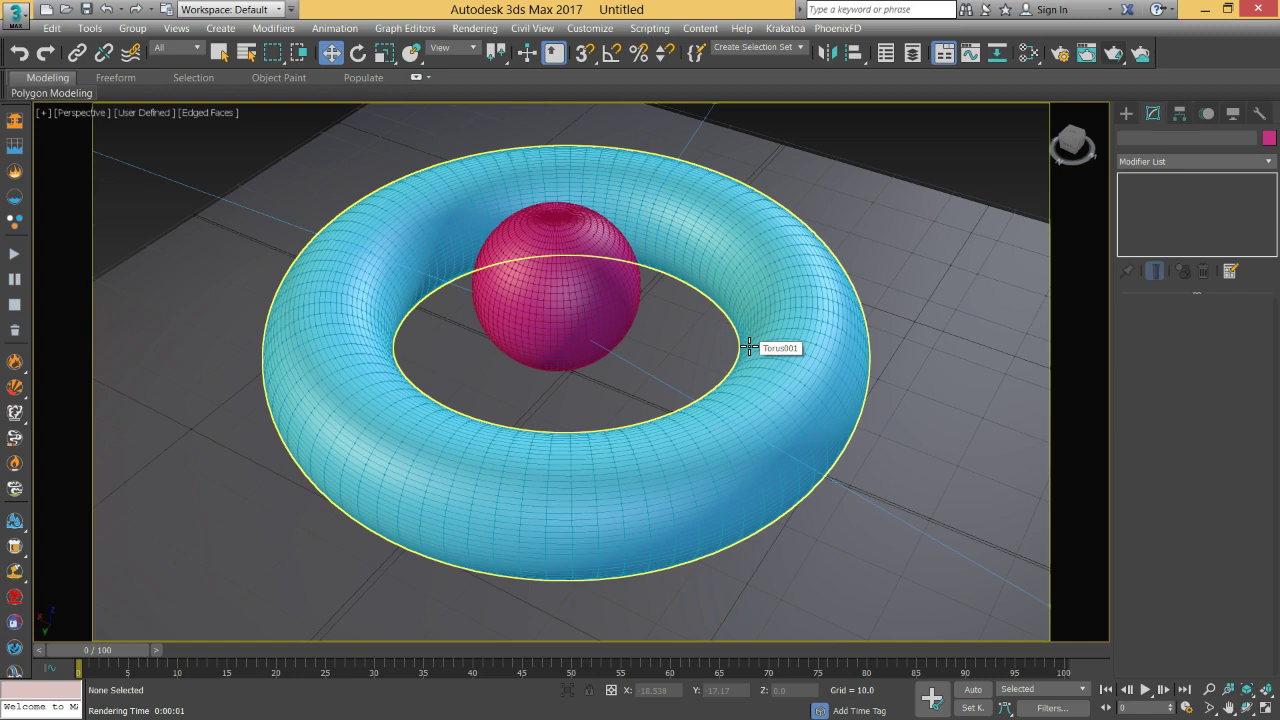
Step: Switch the production renderer to ART Renderer and set its render quality to High
left_click(1062, 54)
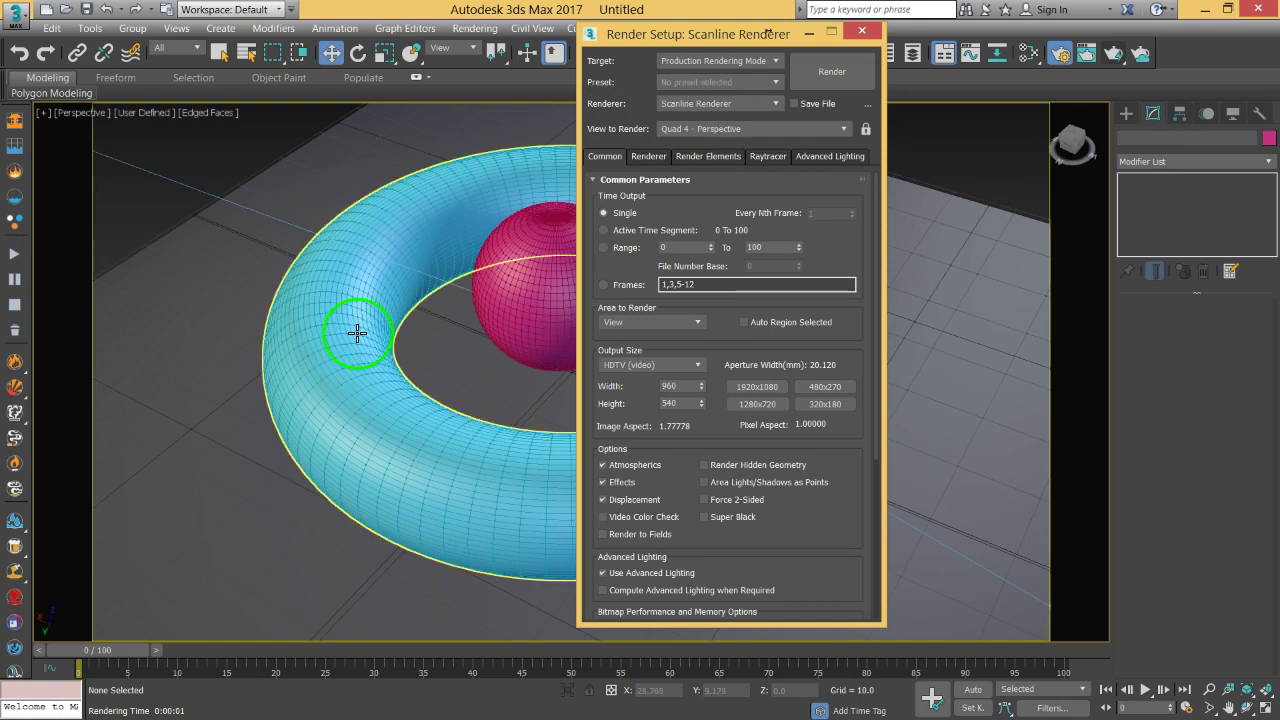
left_click(722, 104)
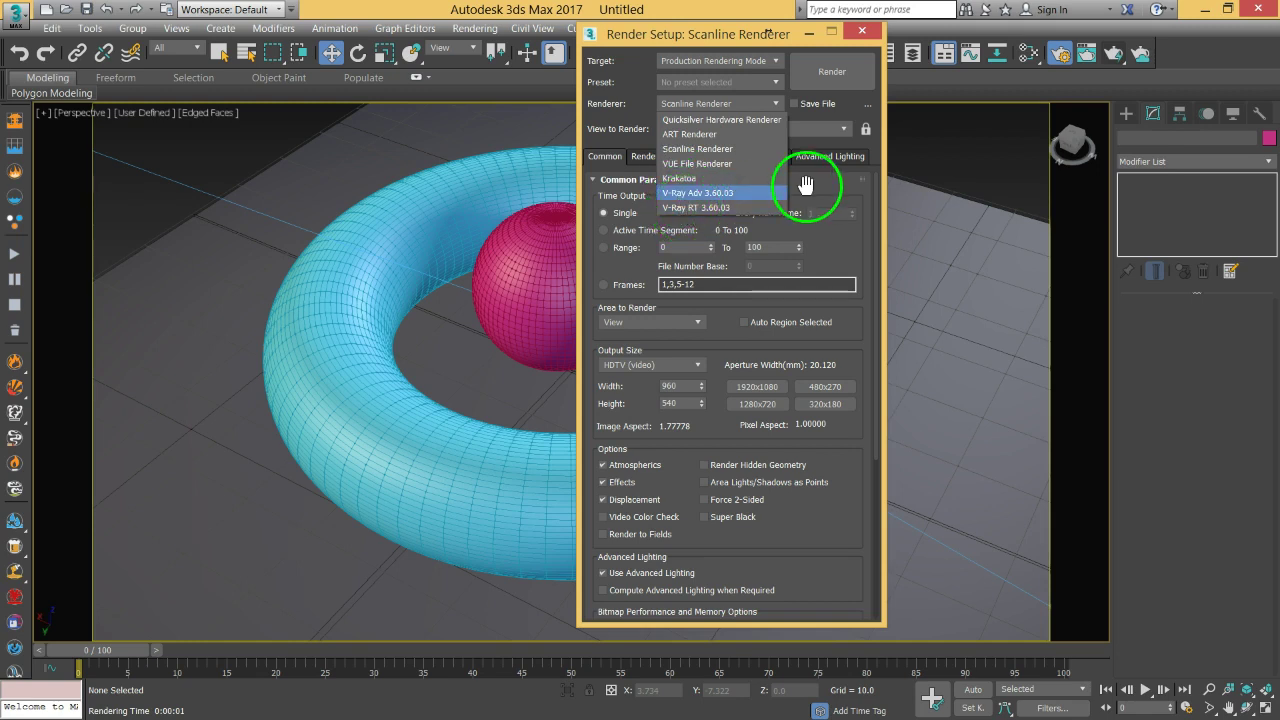
left_click(690, 134)
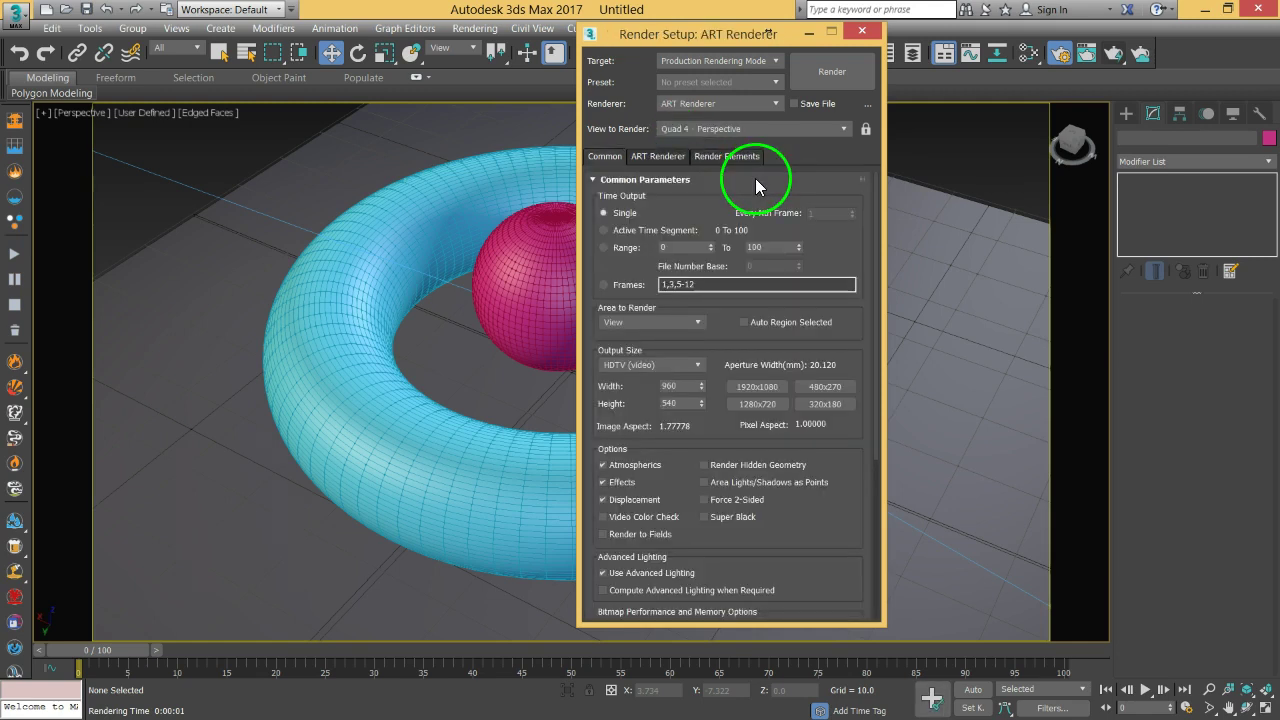
left_click(668, 157)
left_click_drag(668, 228, 753, 241)
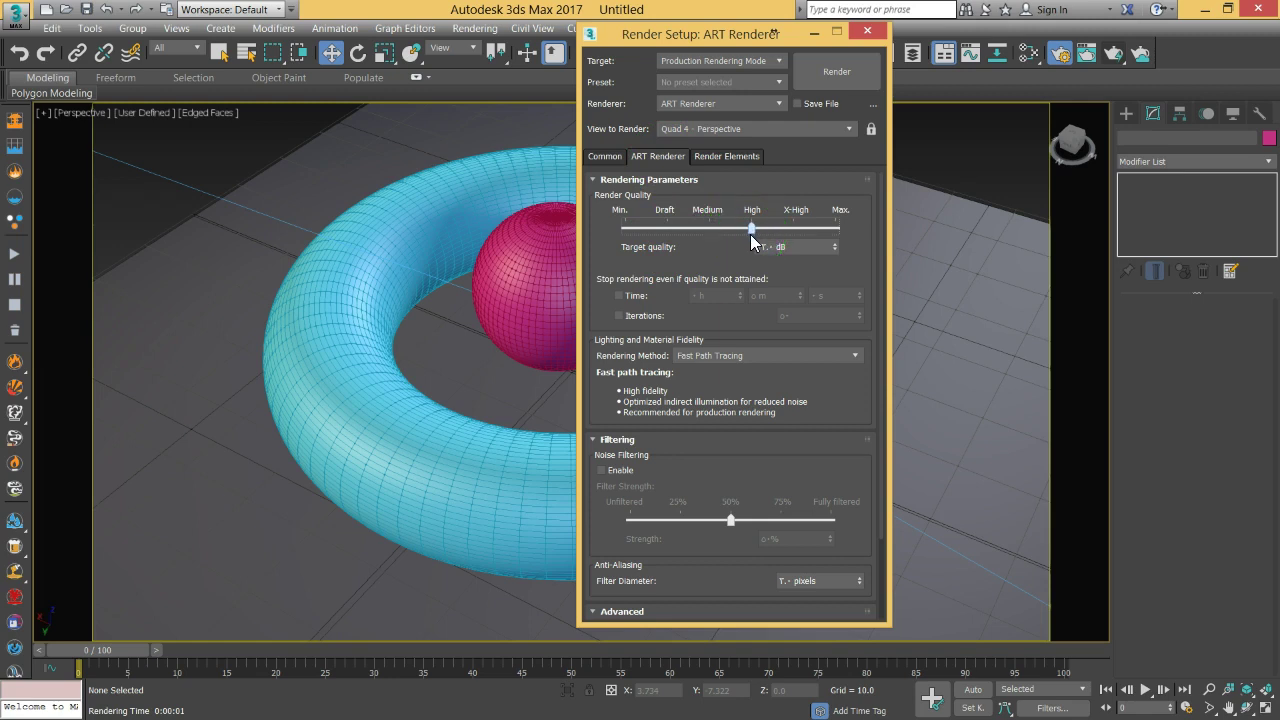
Step: Set the ART rendering method to Advanced Path Tracing and enable noise filtering
left_click(737, 355)
left_click(748, 372)
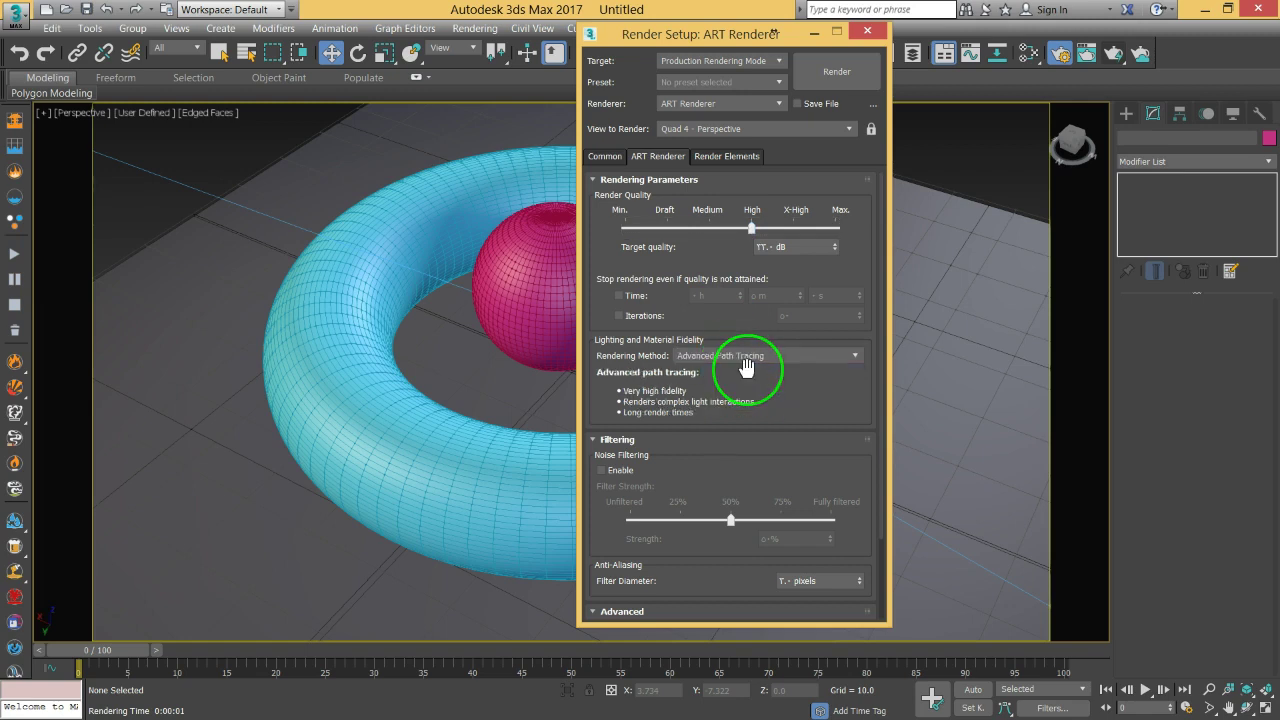
left_click_drag(746, 367, 601, 440)
left_click(601, 437)
left_click_drag(751, 423, 751, 276)
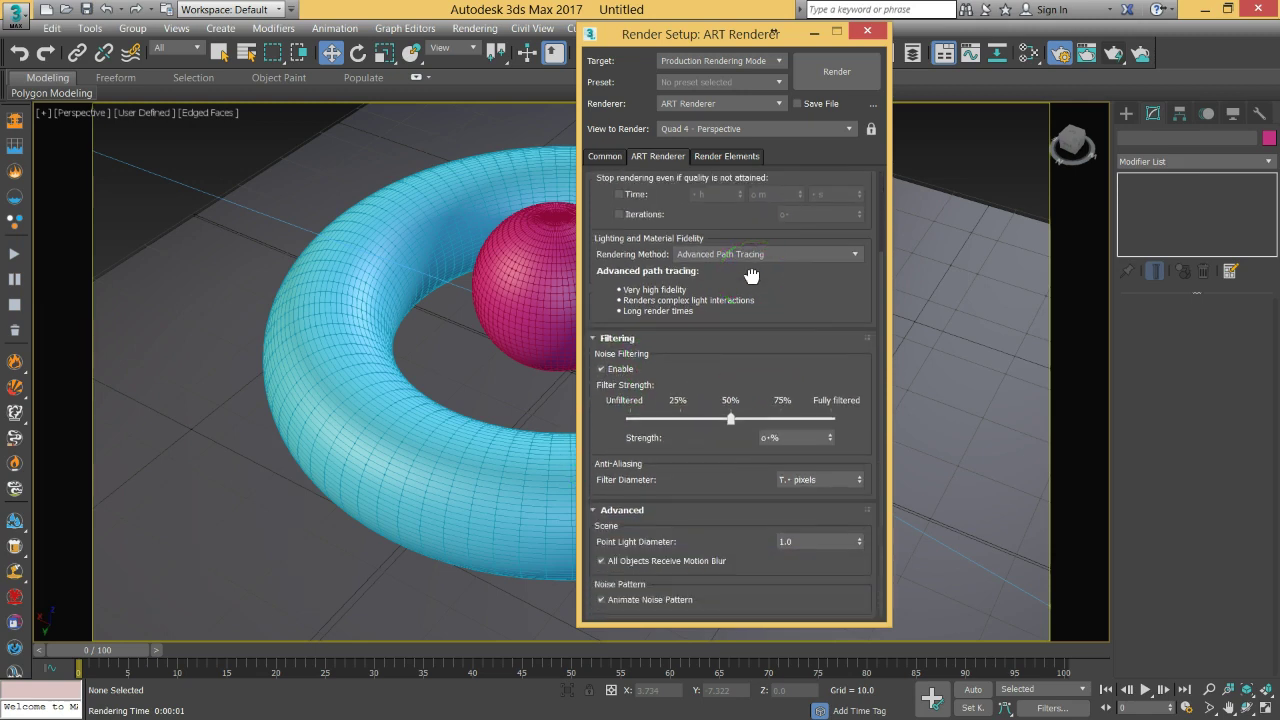
Step: Test render the scene with the ART Renderer, and close the render messages and the image
left_click(1110, 55)
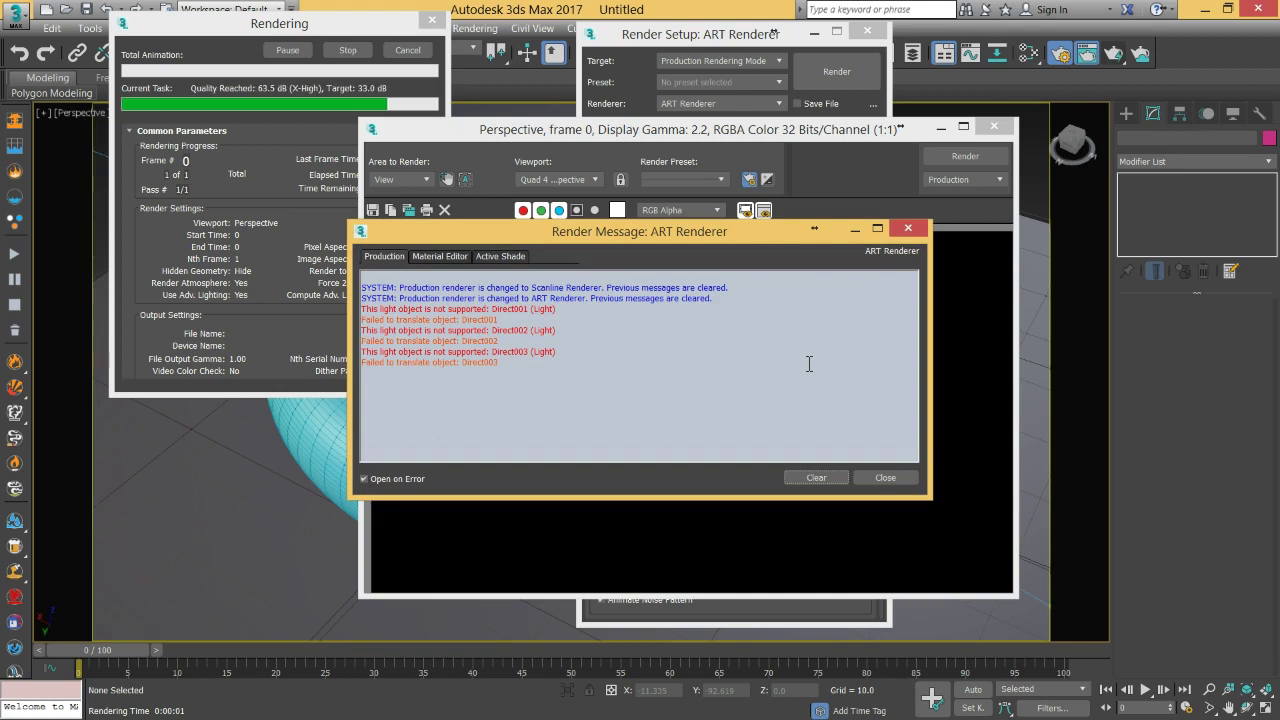
left_click(884, 478)
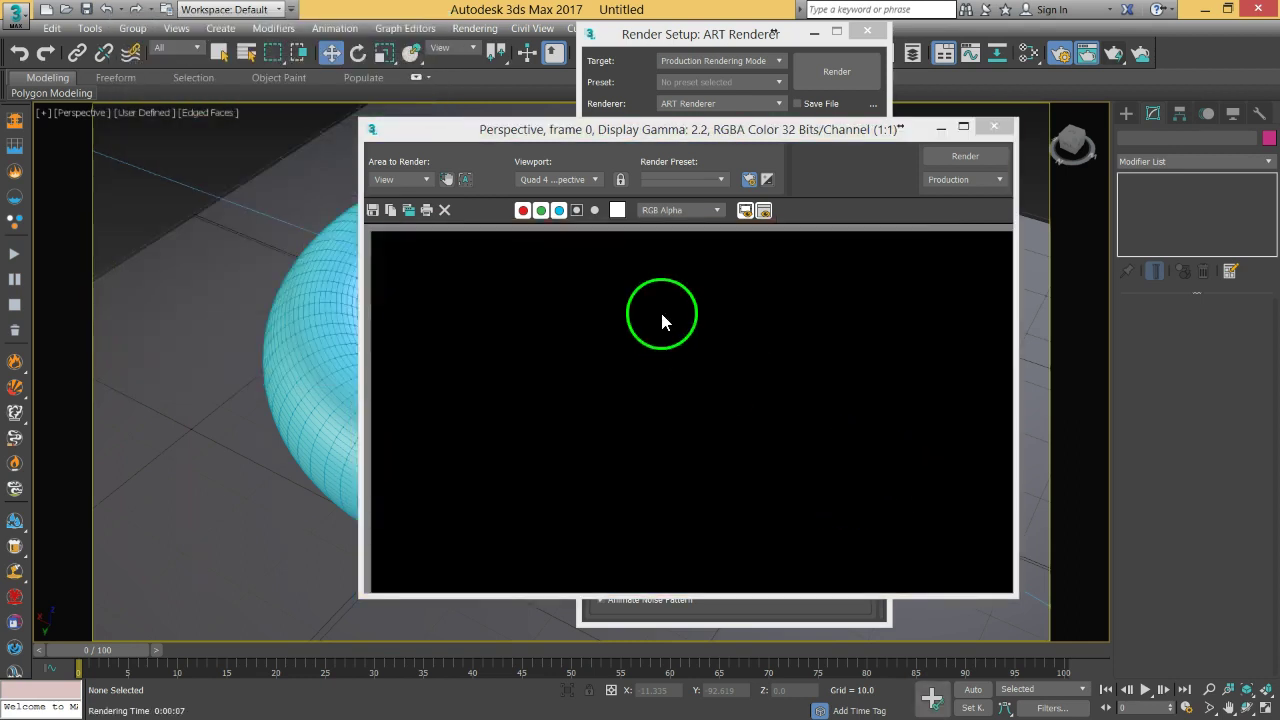
left_click(994, 128)
Step: Switch the renderer back to Scanline Renderer and move the render settings window clear of the torus and sphere
left_click(749, 84)
left_click(749, 86)
left_click(748, 104)
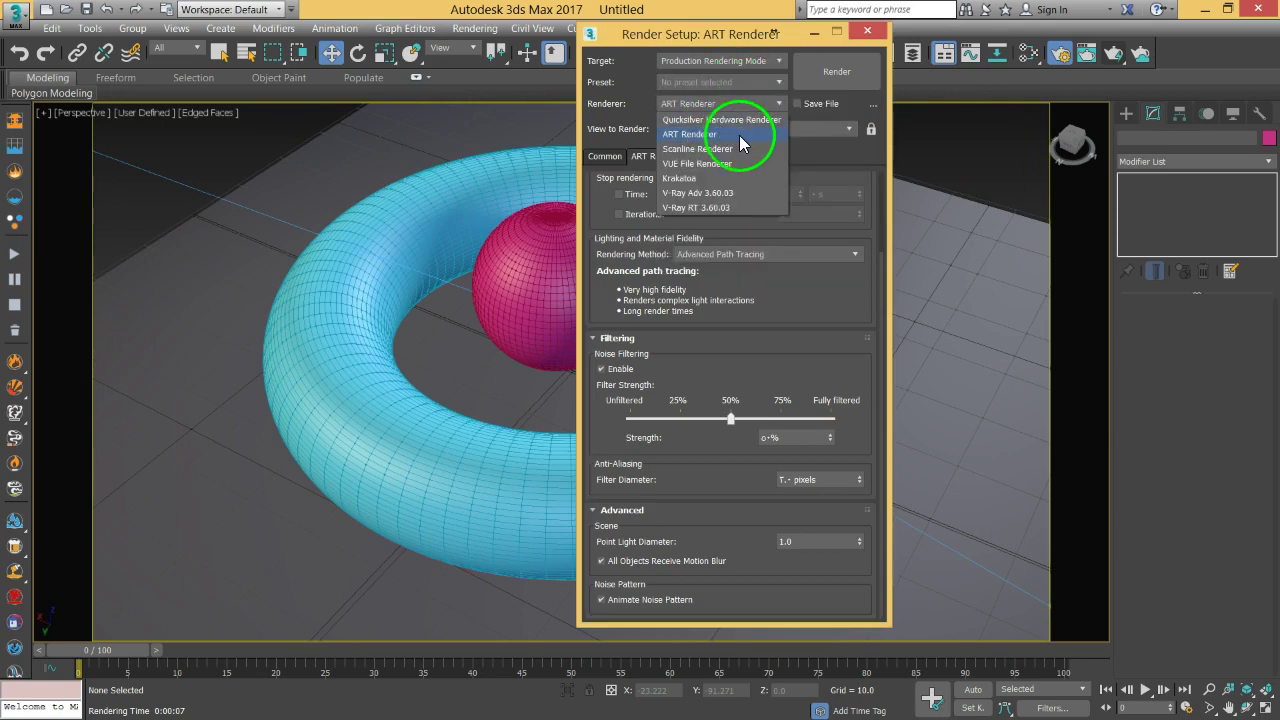
left_click(737, 149)
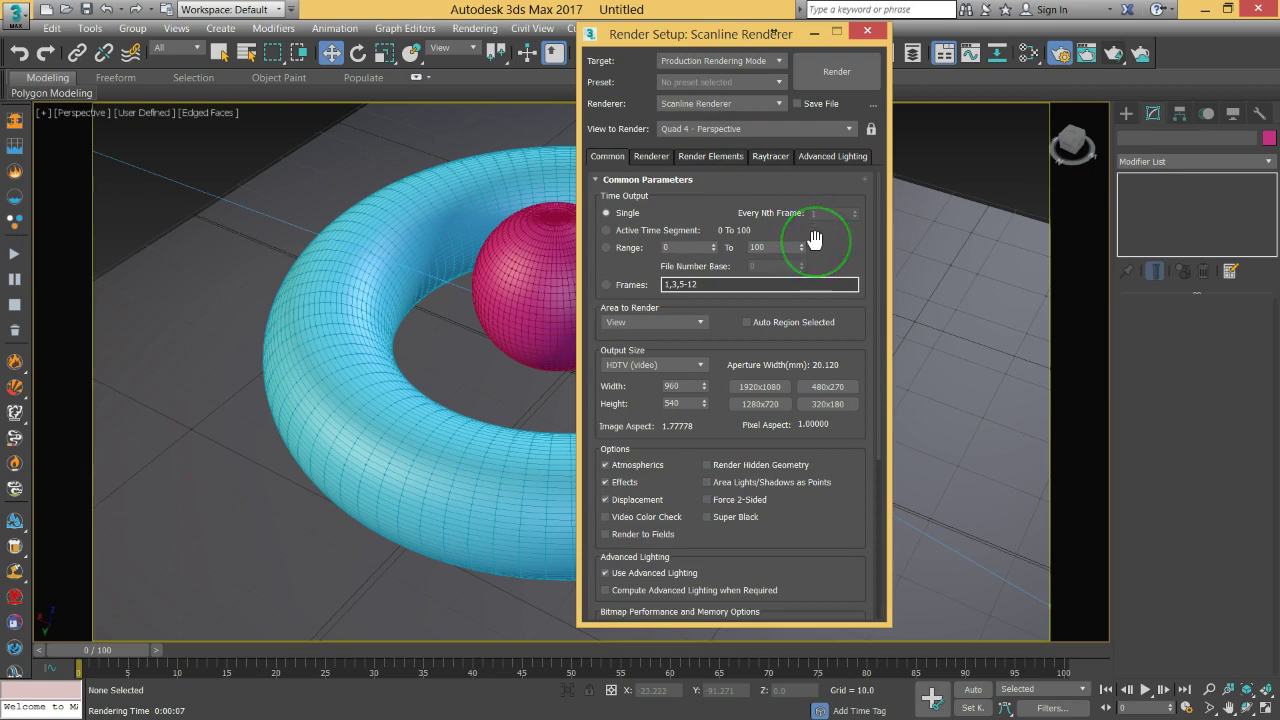
left_click_drag(720, 38, 1034, 58)
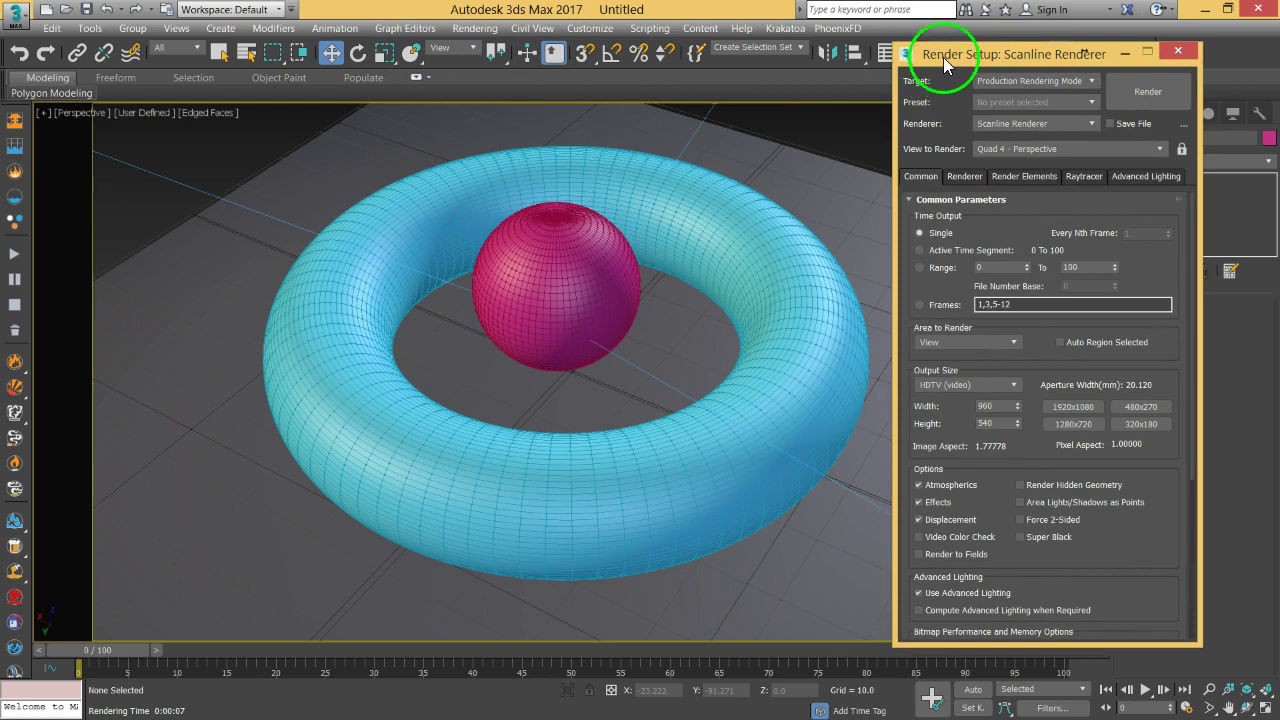
Step: Test render the perspective view with the Scanline Renderer, and close the rendered image
left_click_drag(943, 57, 911, 117)
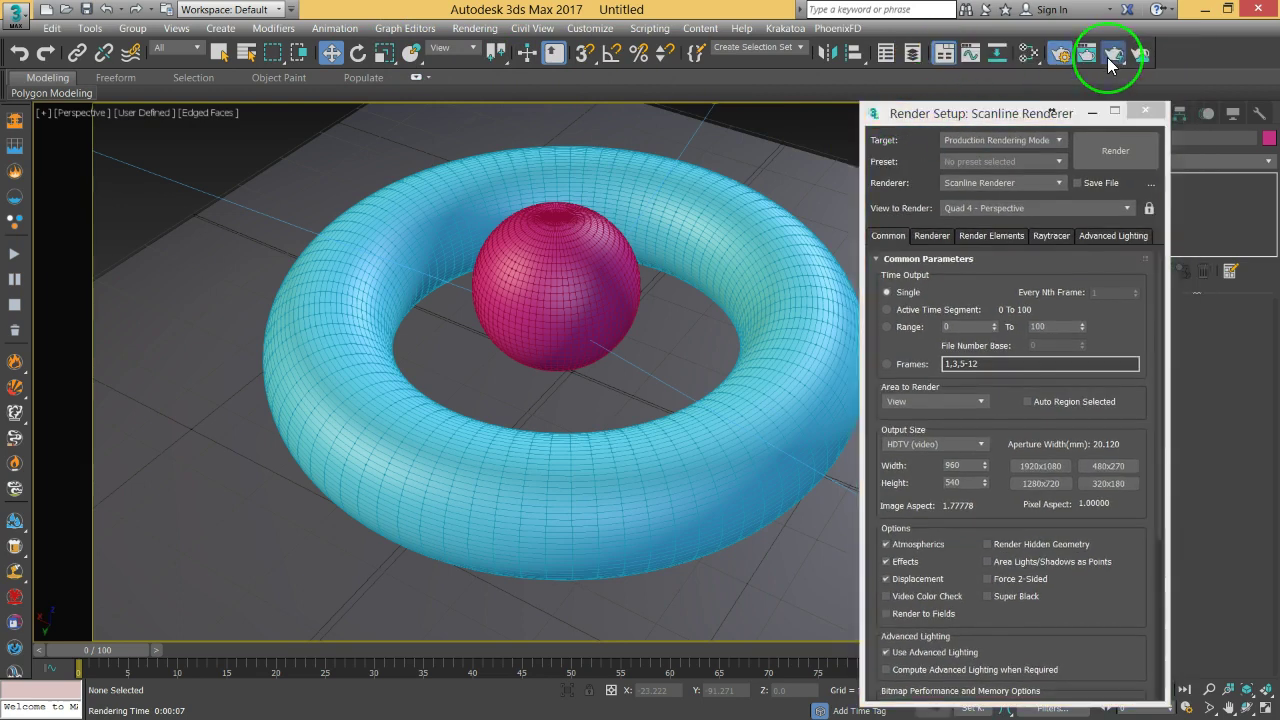
left_click(1108, 56)
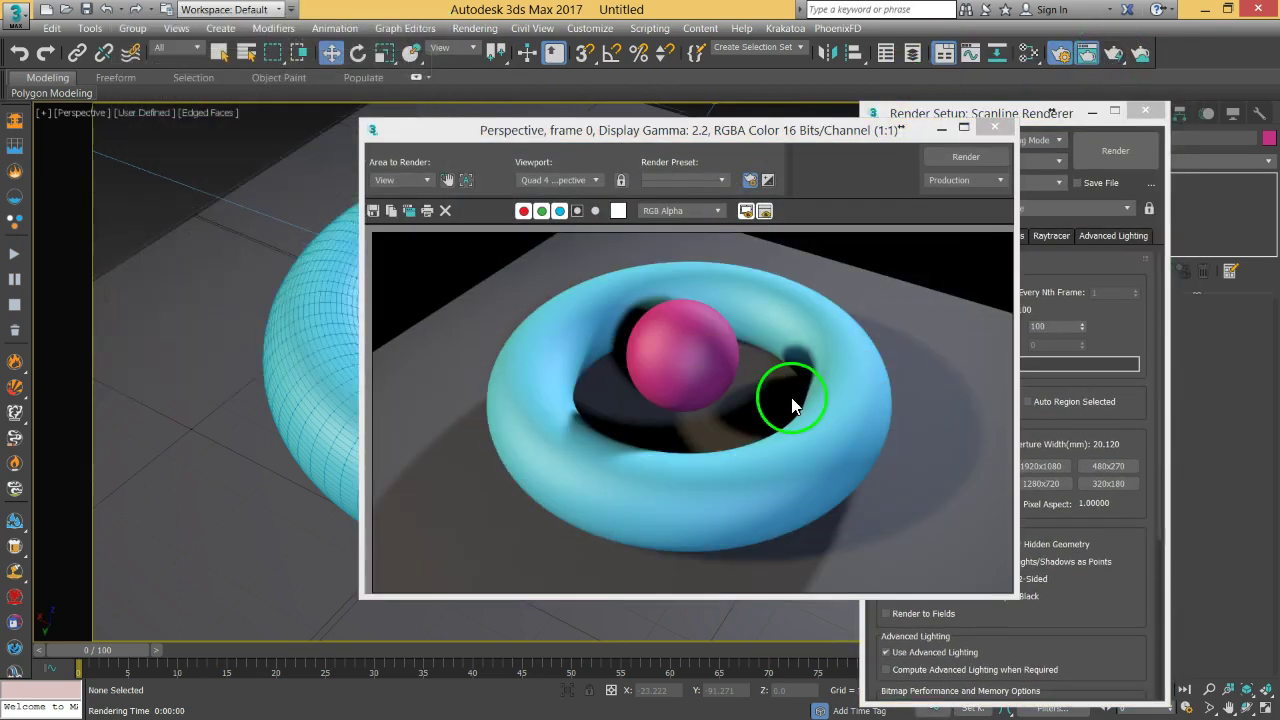
left_click(993, 128)
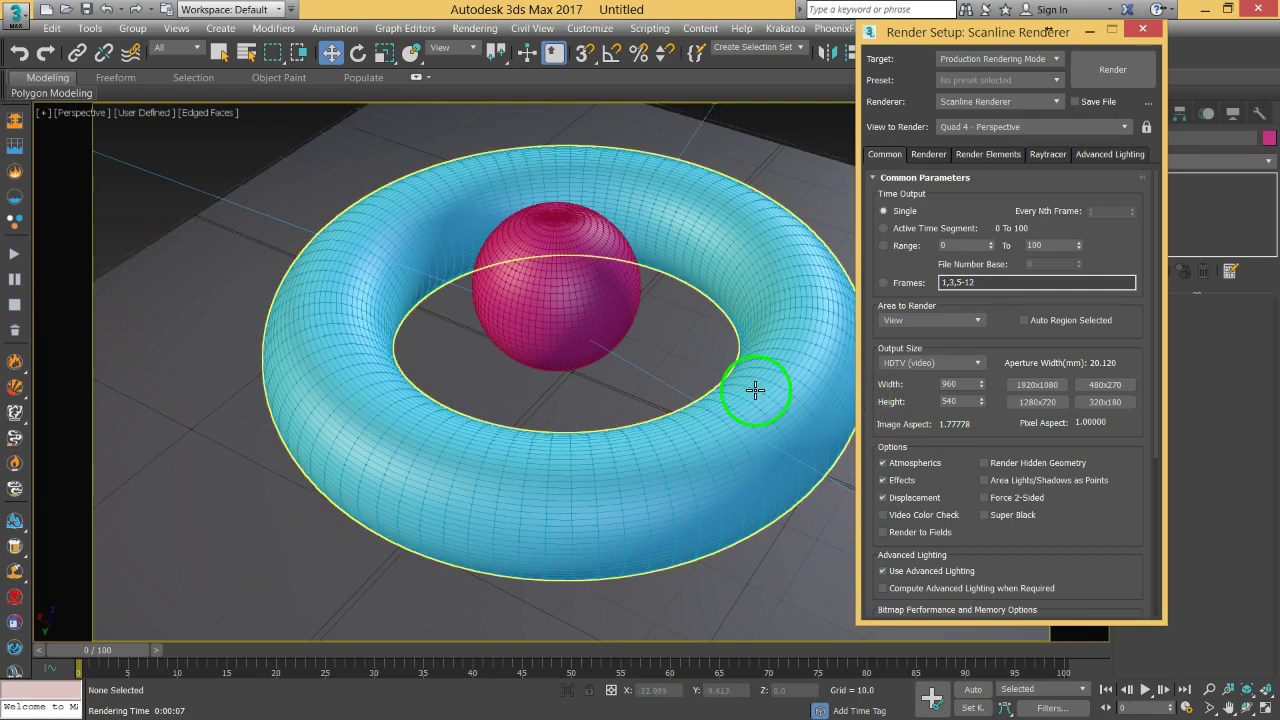
Step: Examine the Scanline Renderer's own settings, close the render settings, and inspect the three-light arrangement around the torus and sphere
left_click(928, 154)
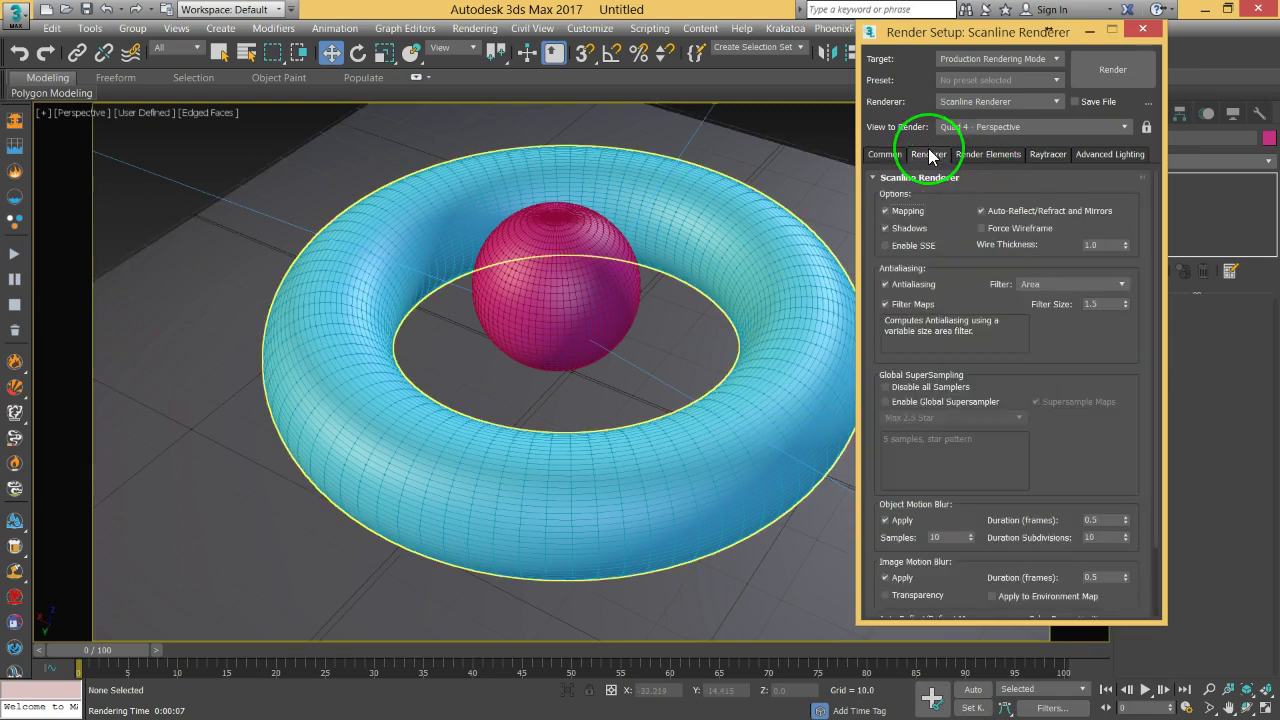
left_click_drag(1017, 334, 866, 386)
middle_click_drag(633, 473, 575, 430, "alt")
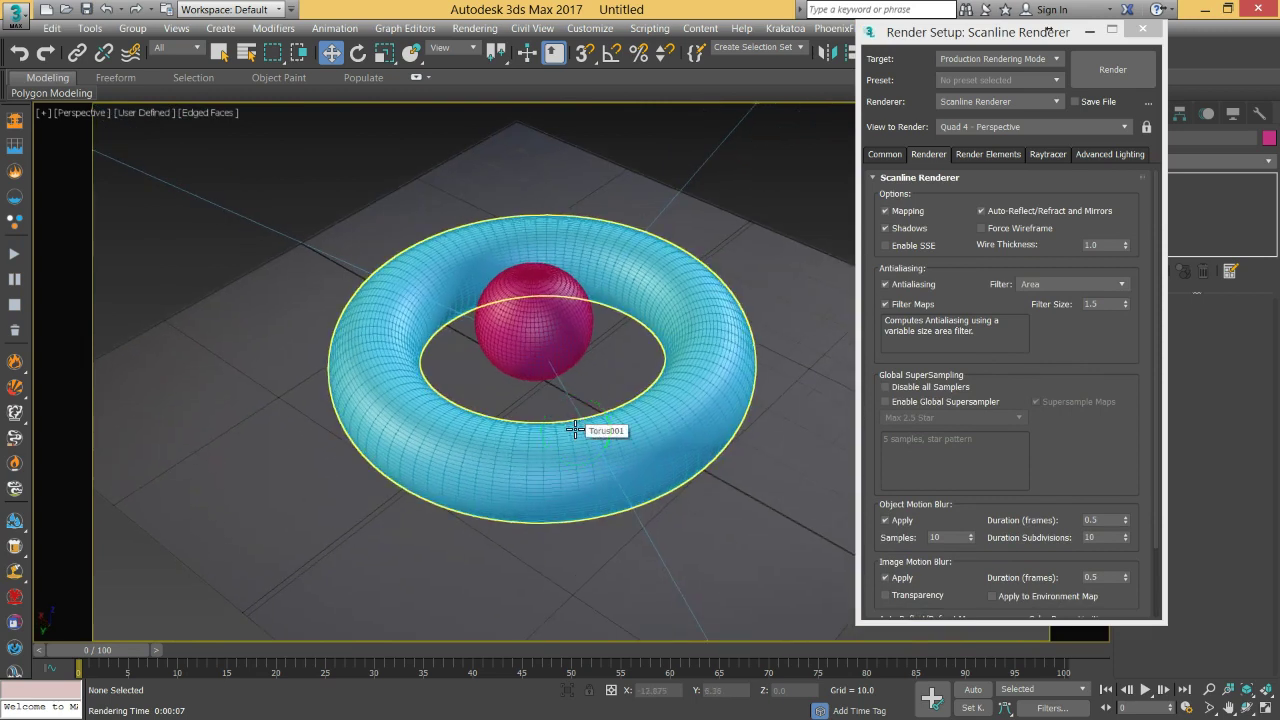
middle_click_drag(591, 454, 600, 423, "alt")
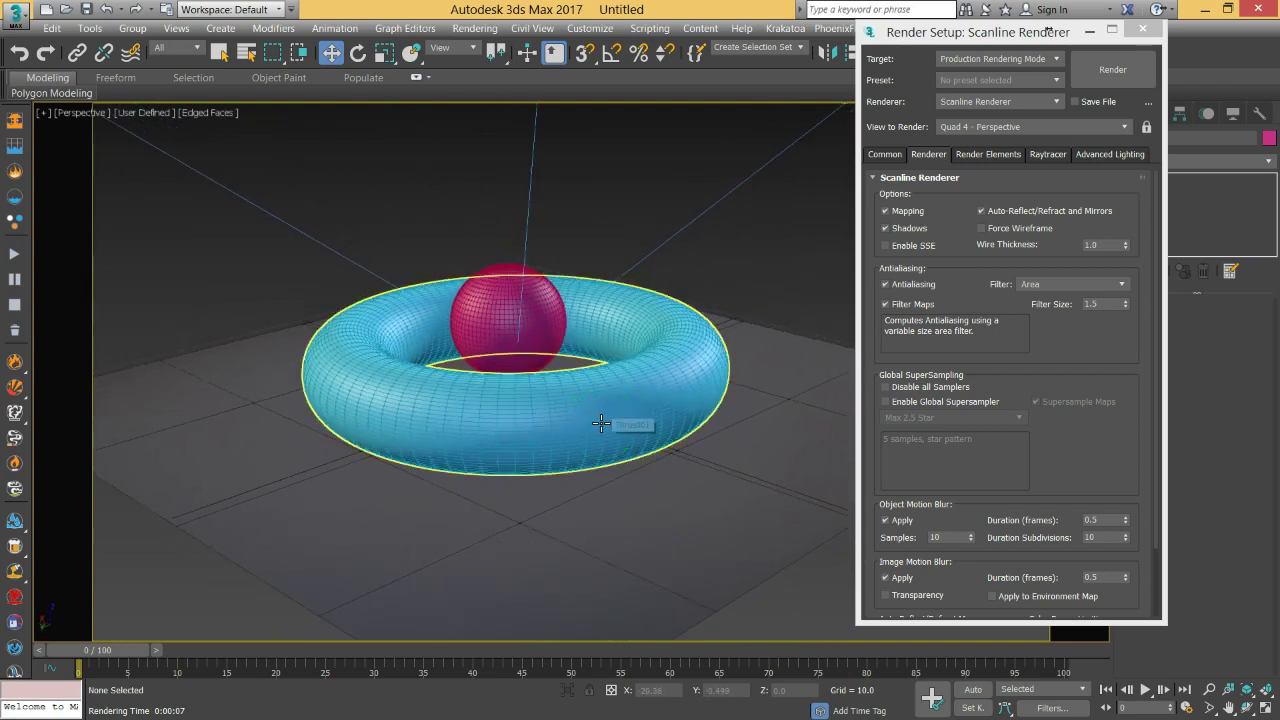
middle_click_drag(726, 302, 709, 342, "alt")
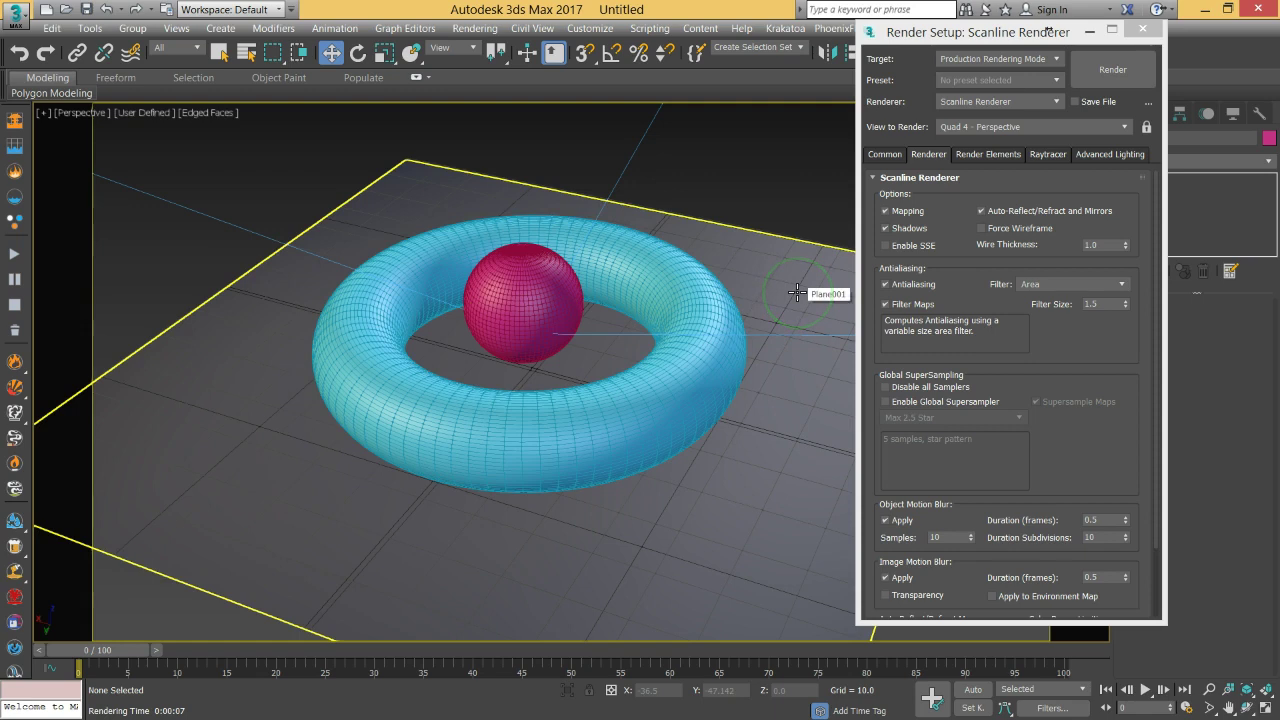
middle_click_drag(714, 474, 656, 470, "alt")
left_click(1142, 30)
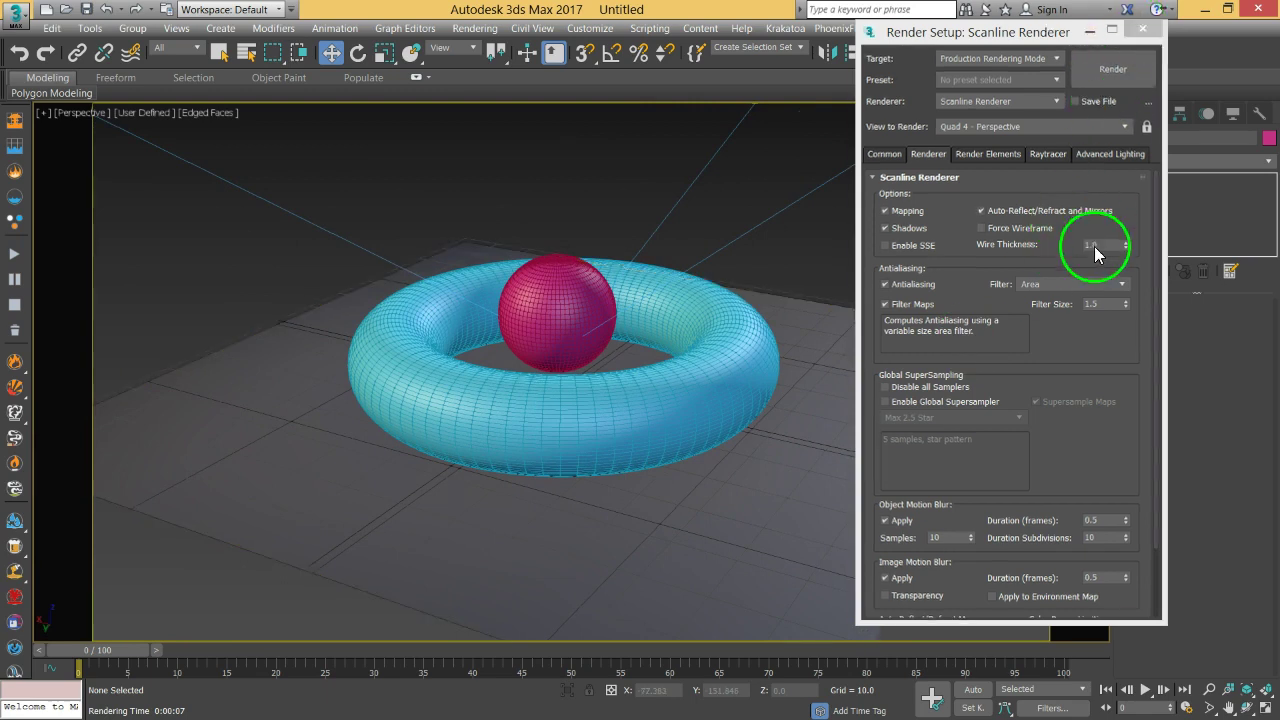
left_click(1126, 113)
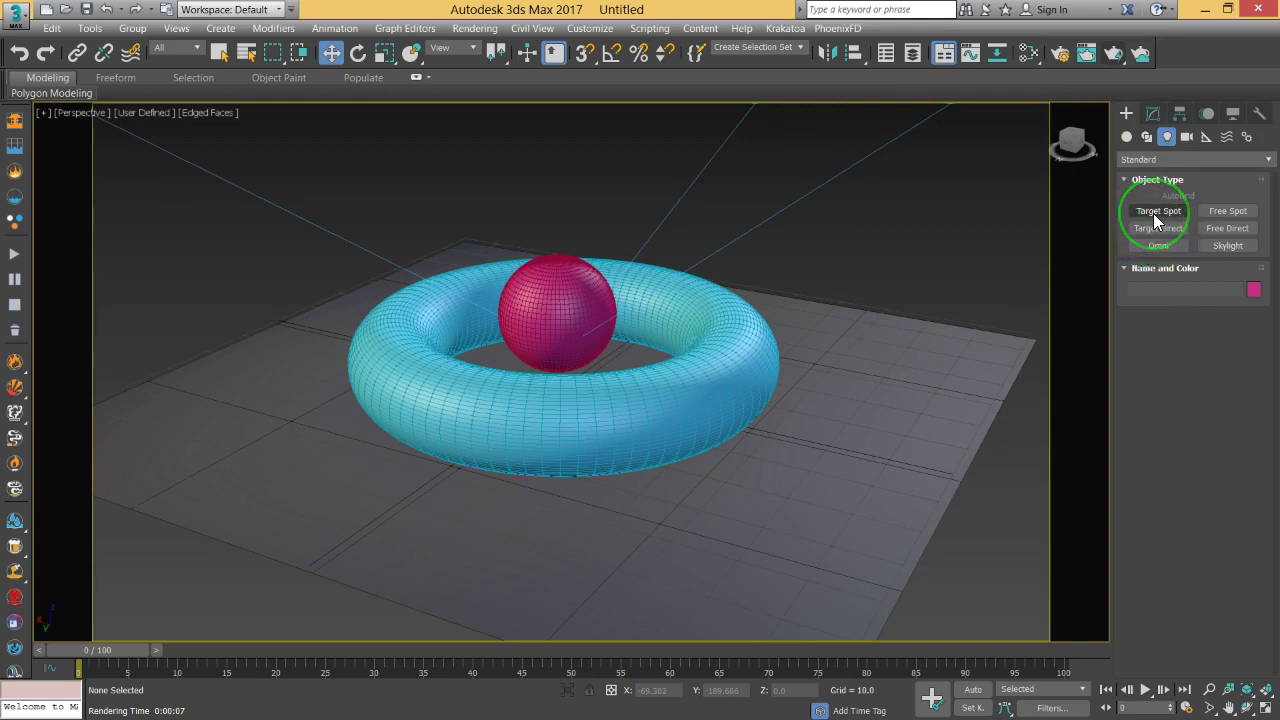
scroll(689, 293, "down", 5)
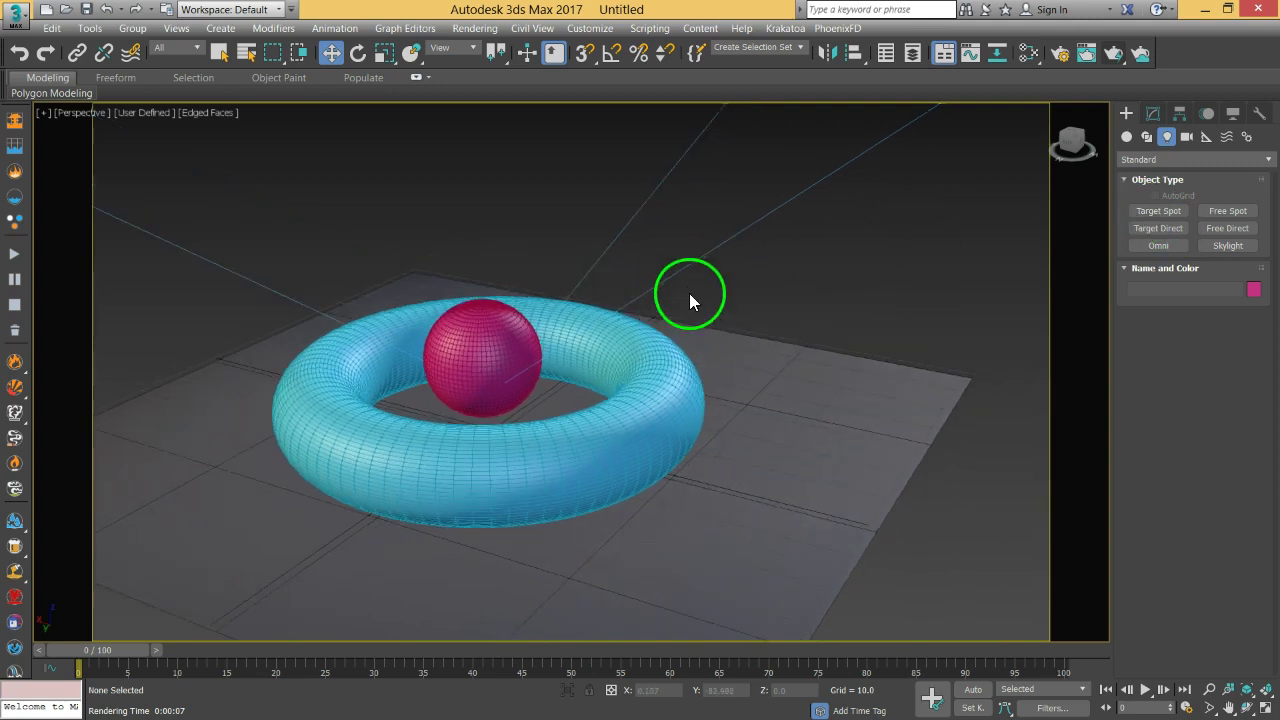
middle_click_drag(674, 309, 706, 323, "alt")
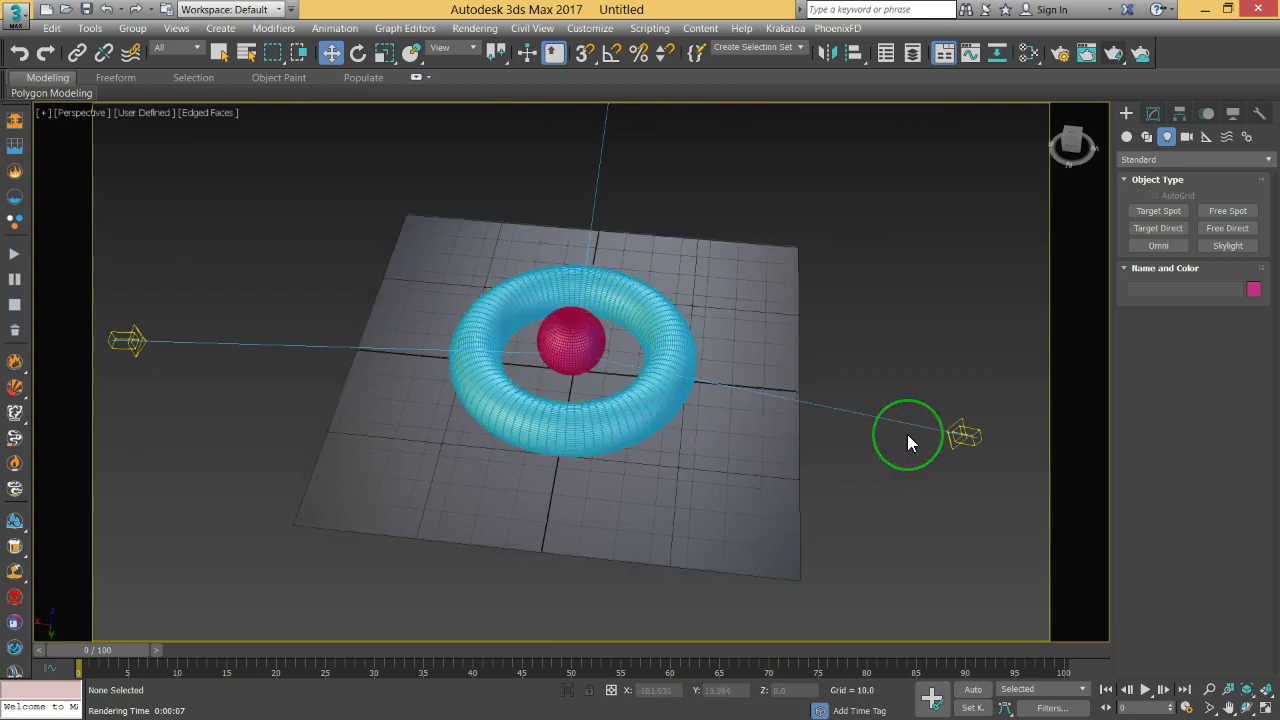
mouse_move(706, 406)
middle_mouse_down("alt")
mouse_move(623, 380)
mouse_move(740, 371)
mouse_move(637, 387)
mouse_move(705, 383)
middle_mouse_up("alt")
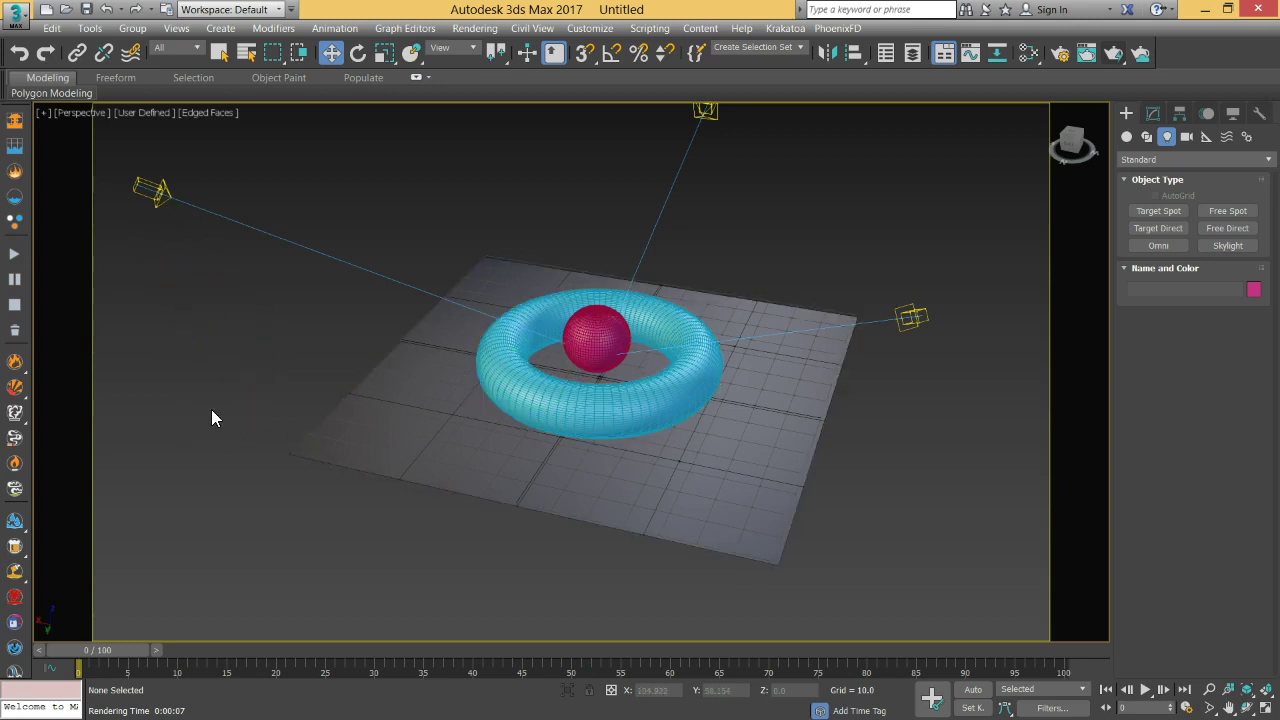
Step: Recolour the plane, torus and sphere together to a near-black grey with a colour value of 9, and deselect them
left_click(632, 524)
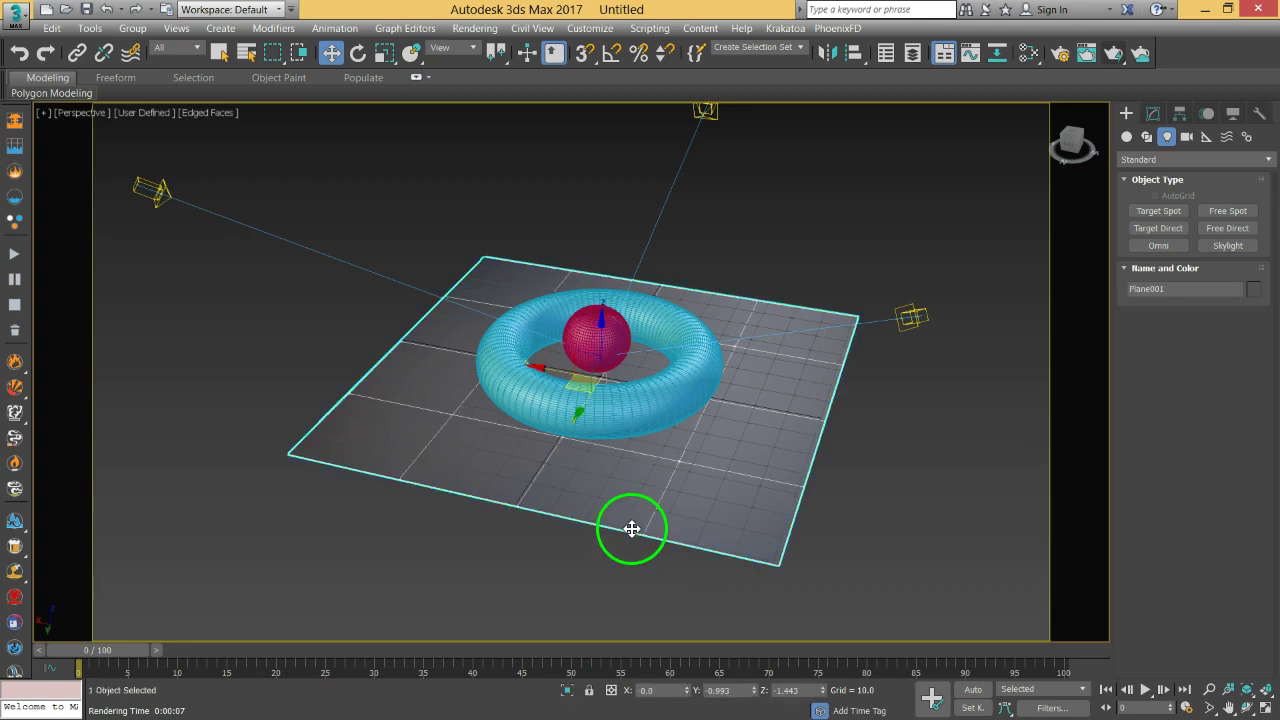
left_click(600, 428, "ctrl")
left_click(593, 338, "ctrl")
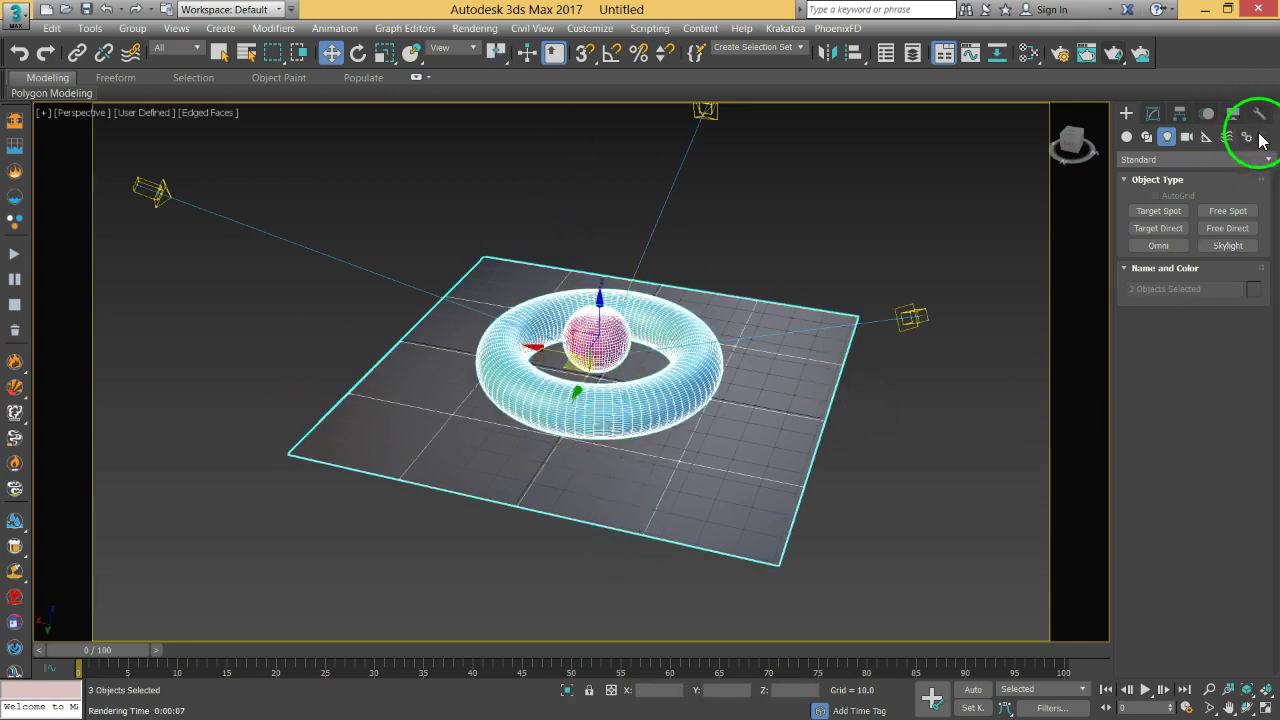
left_click(1153, 113)
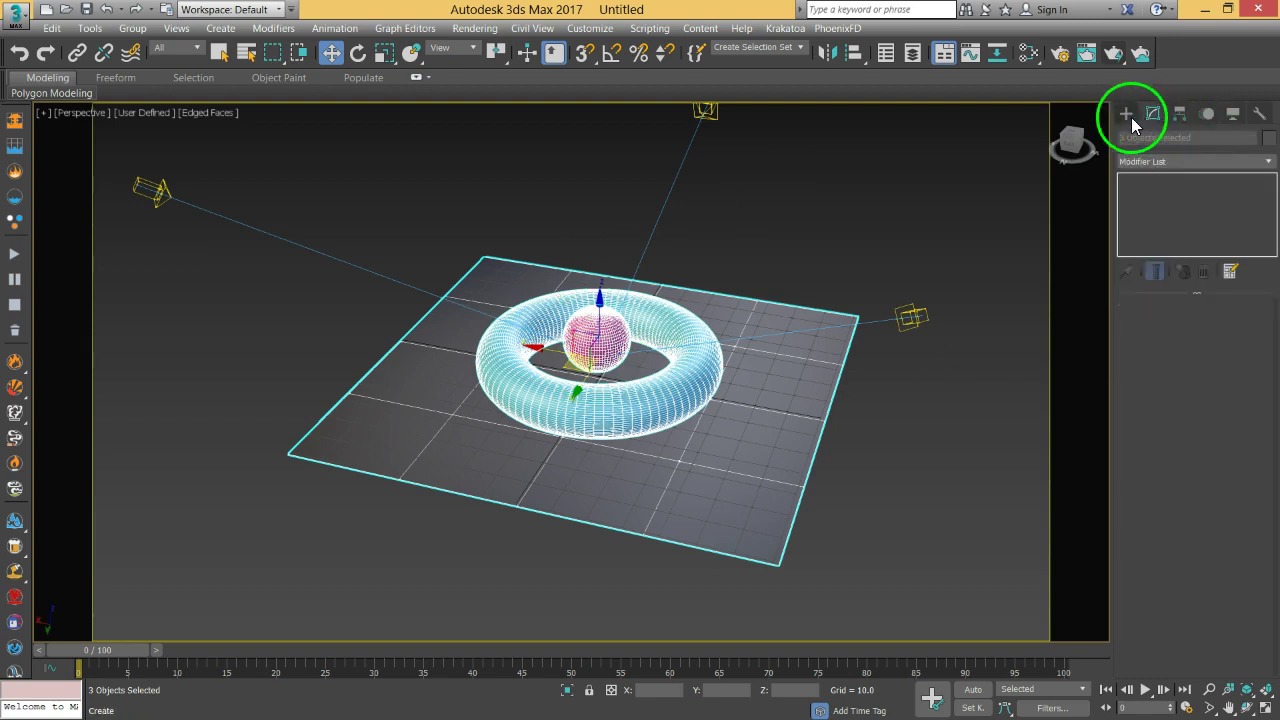
left_click(1270, 138)
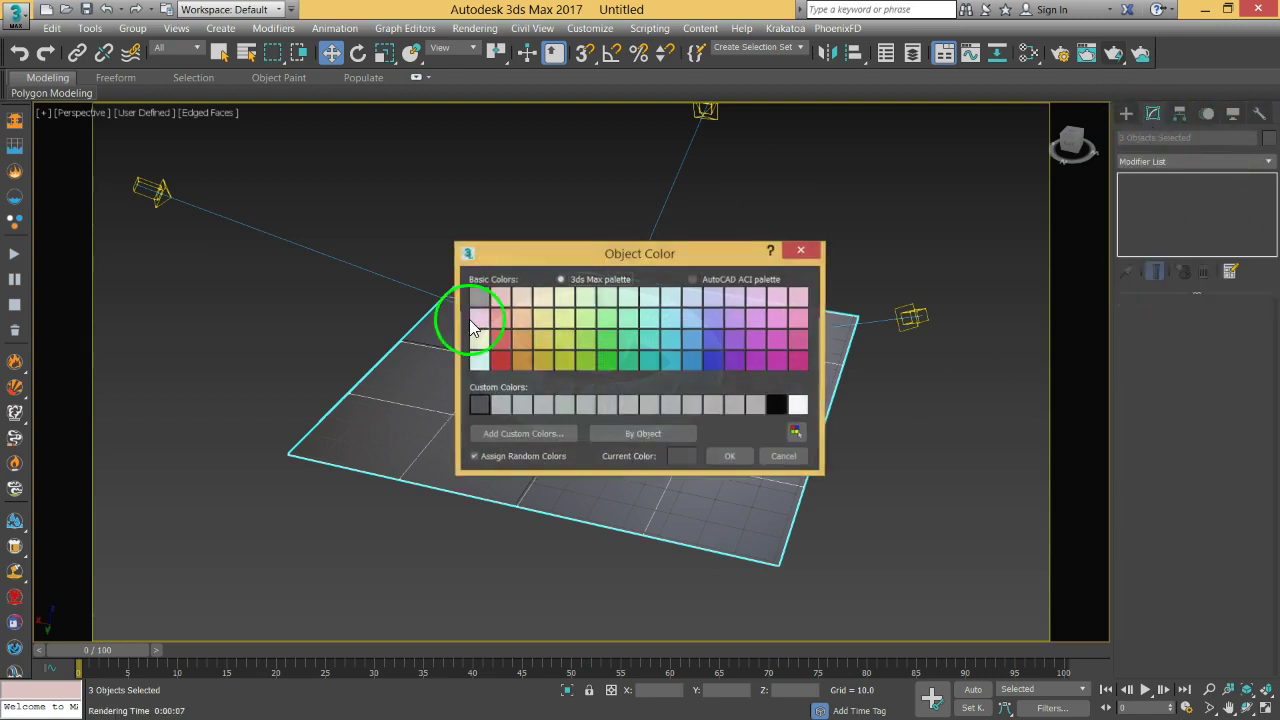
left_click(514, 434)
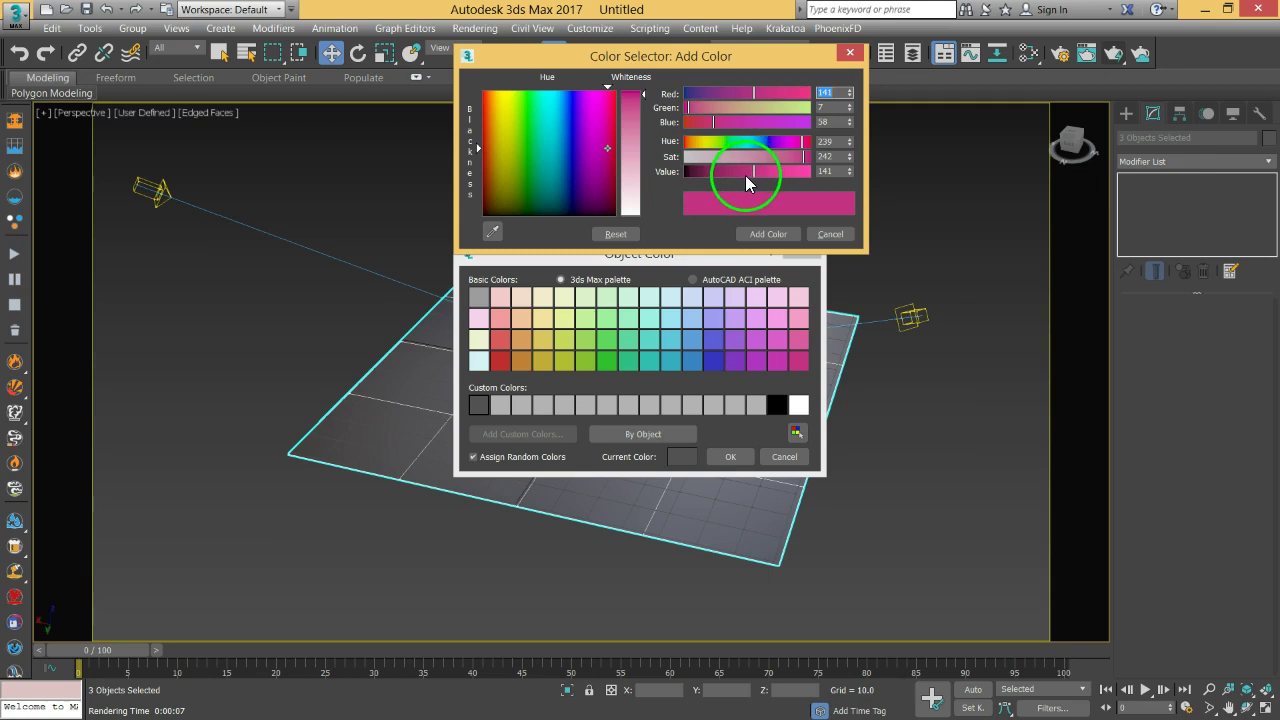
left_click(824, 231)
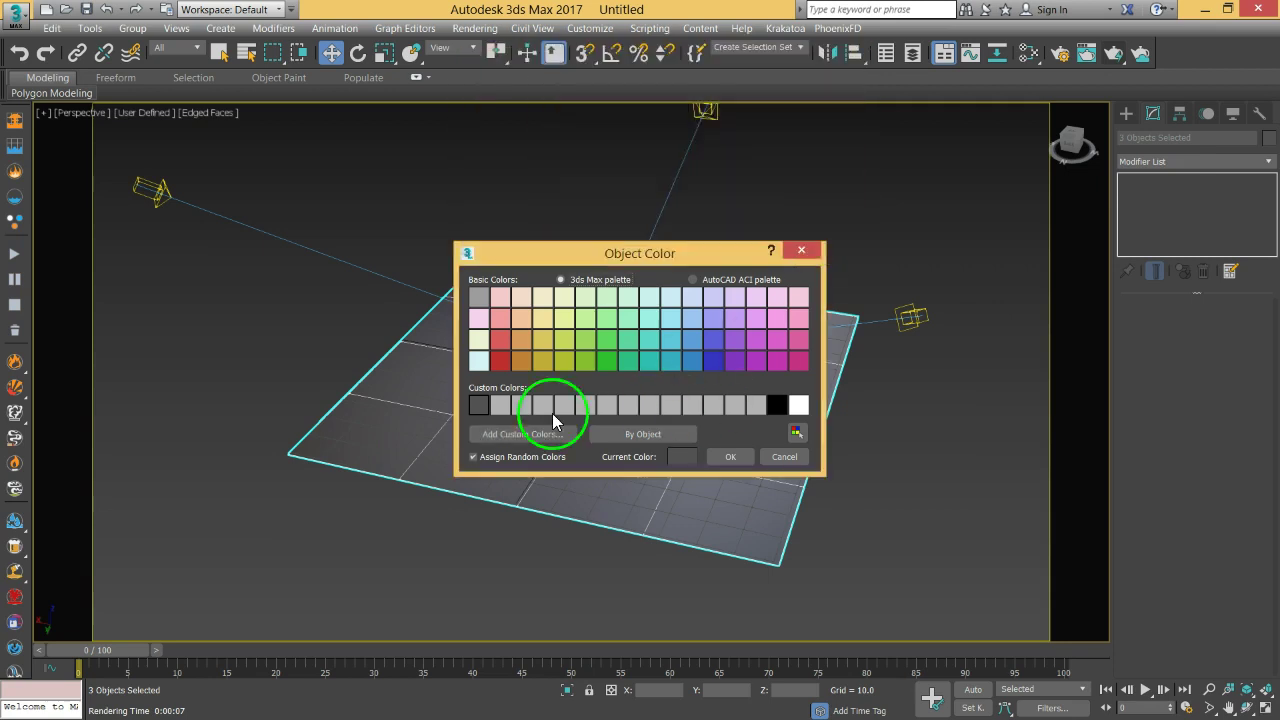
left_click(500, 405)
left_click(676, 456)
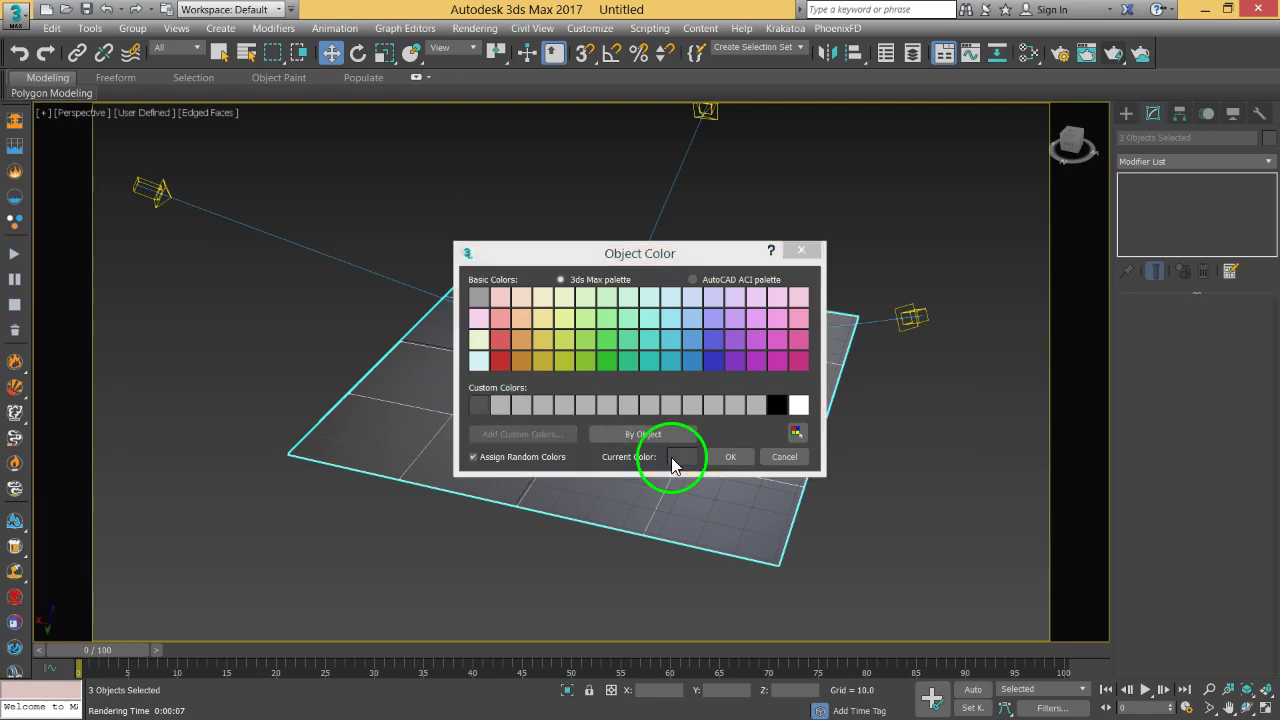
left_click_drag(698, 182, 690, 178)
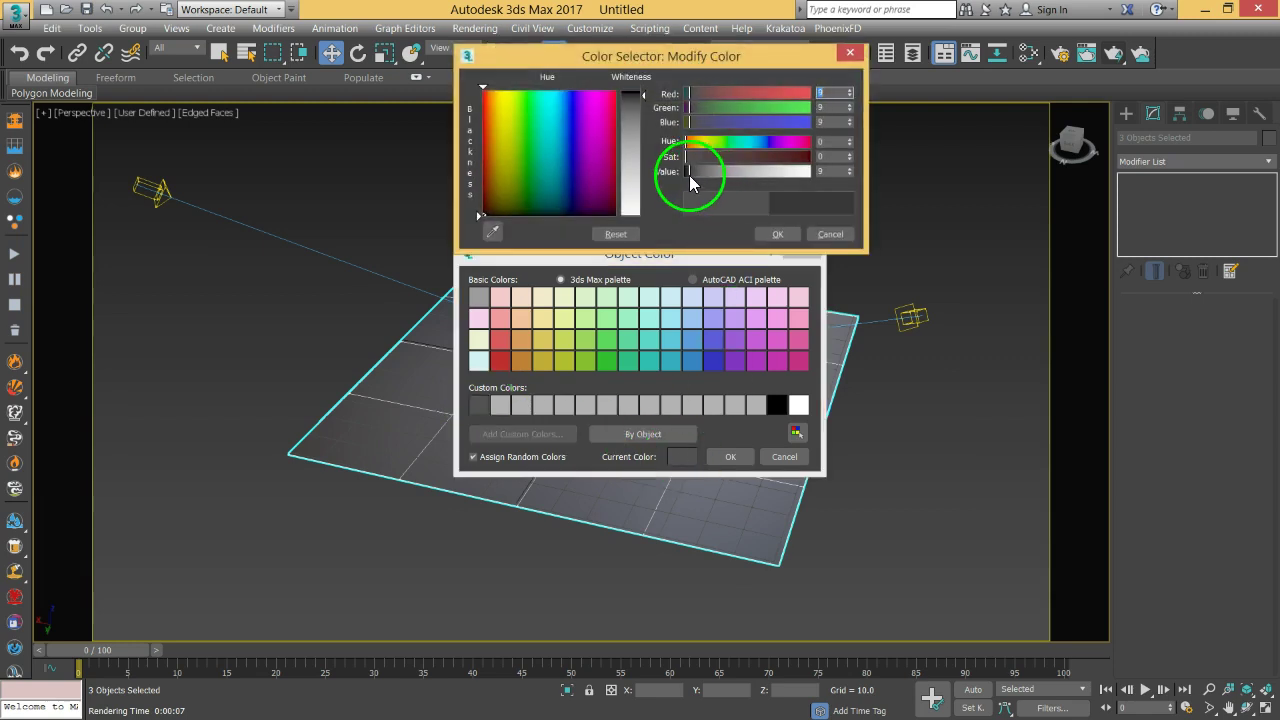
left_click(762, 234)
left_click(727, 456)
left_click(880, 452)
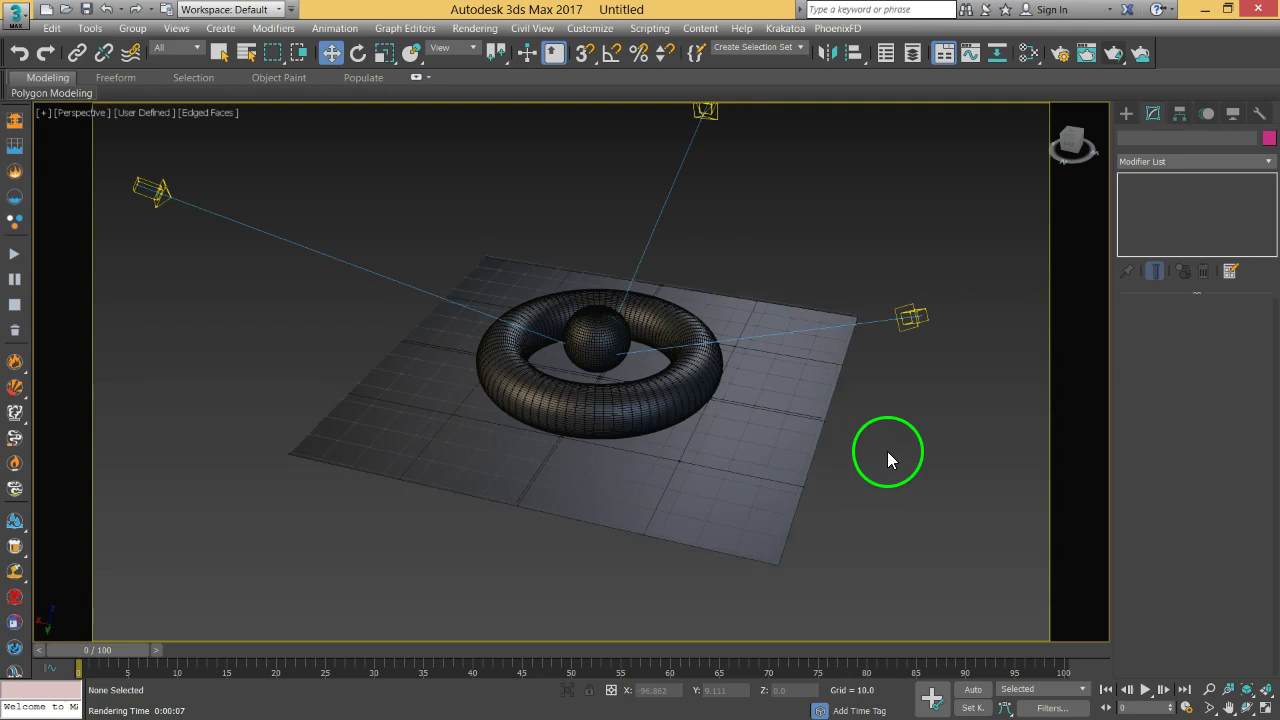
Step: Test render the dark-coloured objects, close the image, and turn off edged faces in the perspective view
left_click(1118, 54)
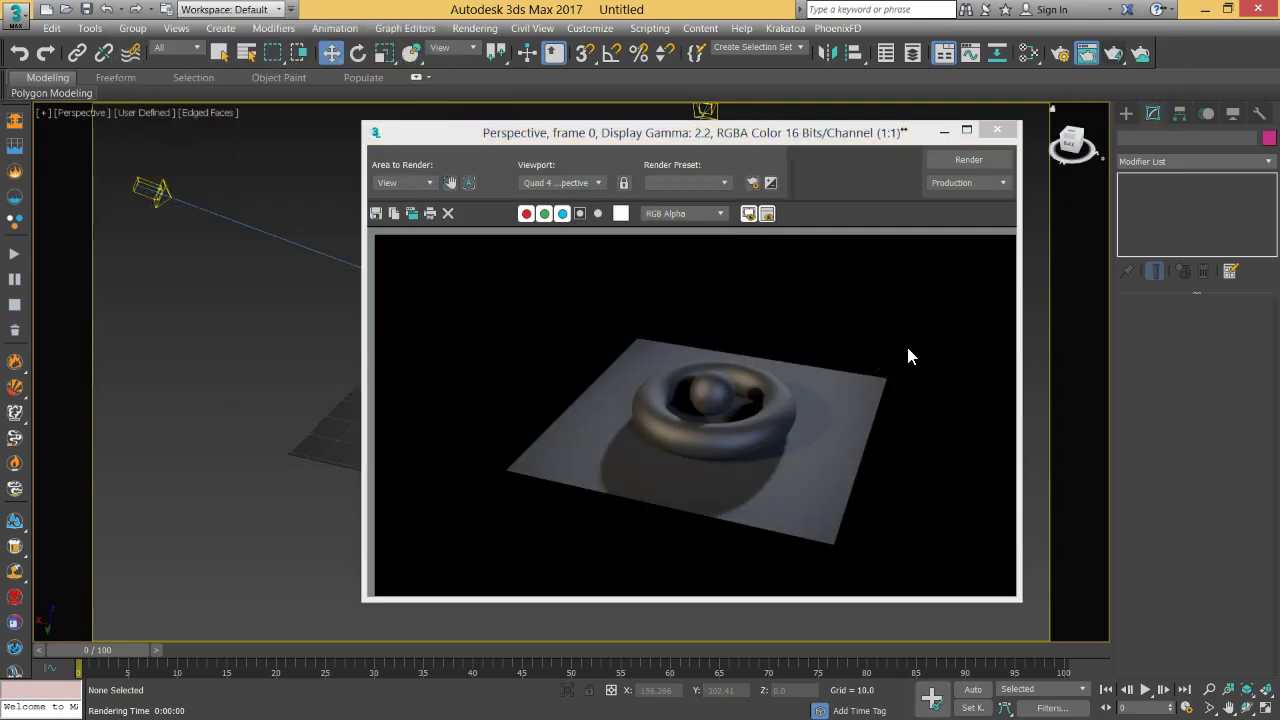
left_click(997, 129)
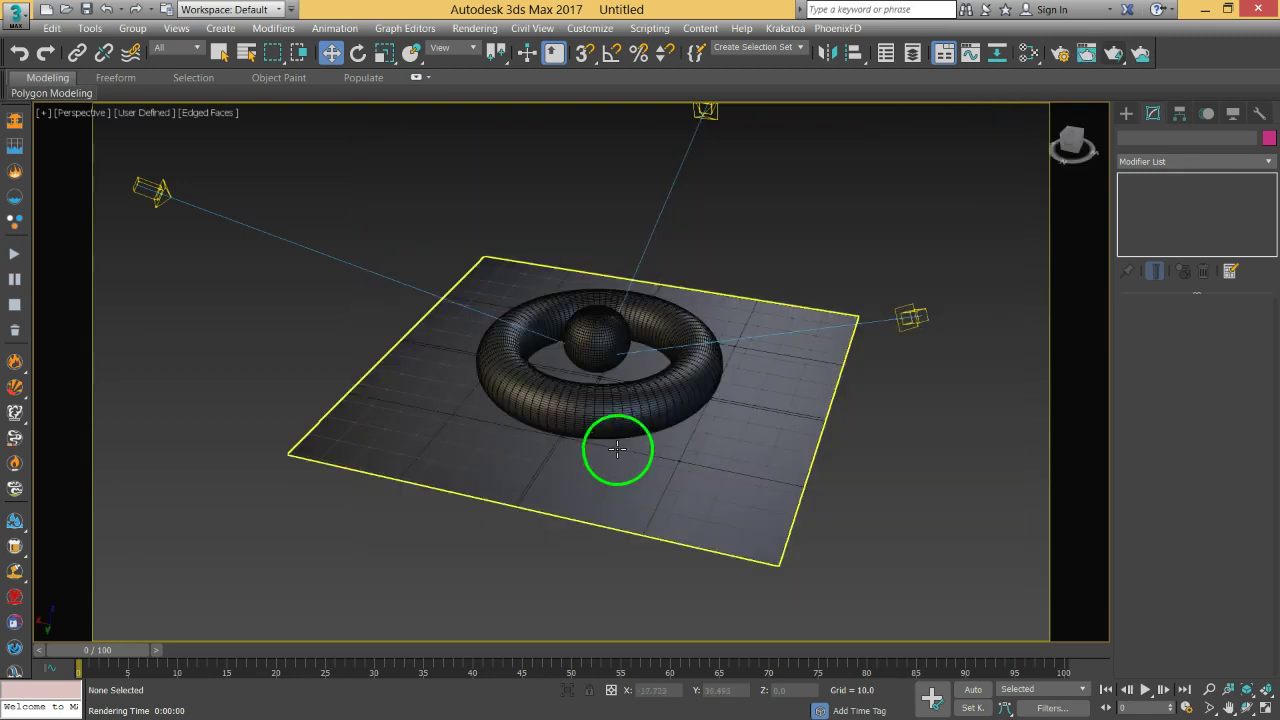
key("F4")
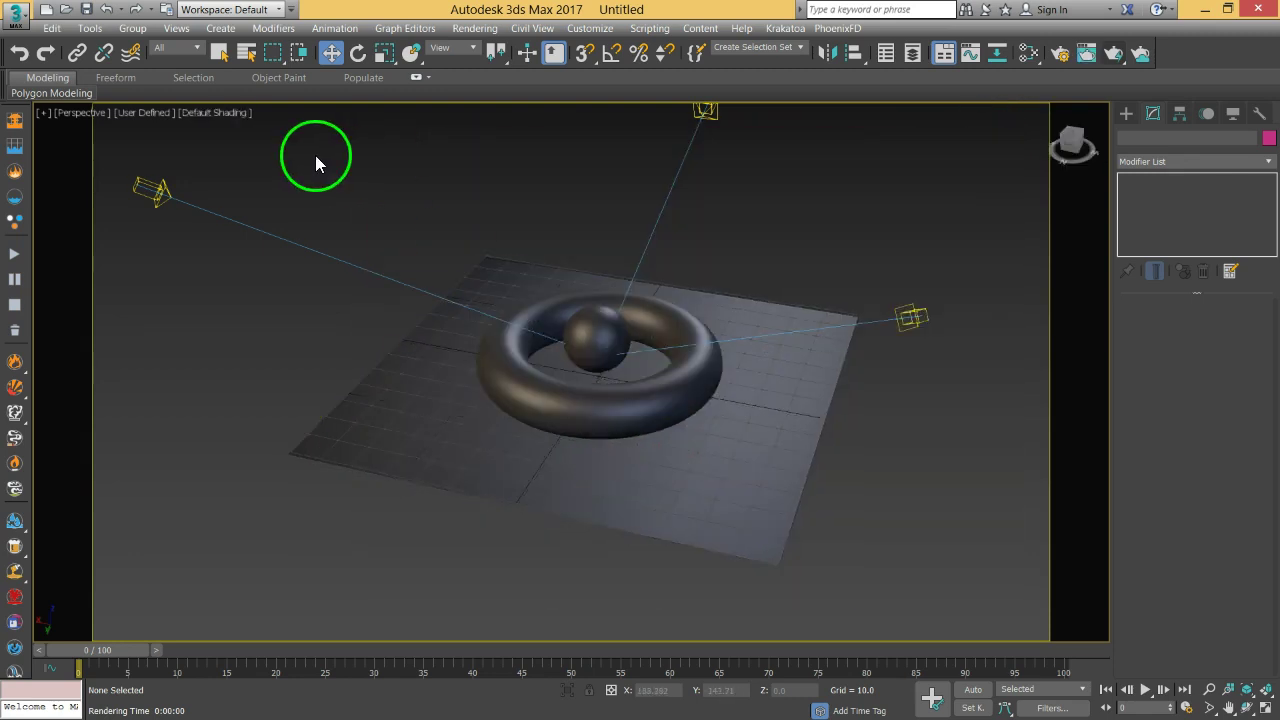
Step: Test render a close view of the dark torus and sphere, and close the rendered image
middle_click_drag(608, 374, 620, 370, "alt")
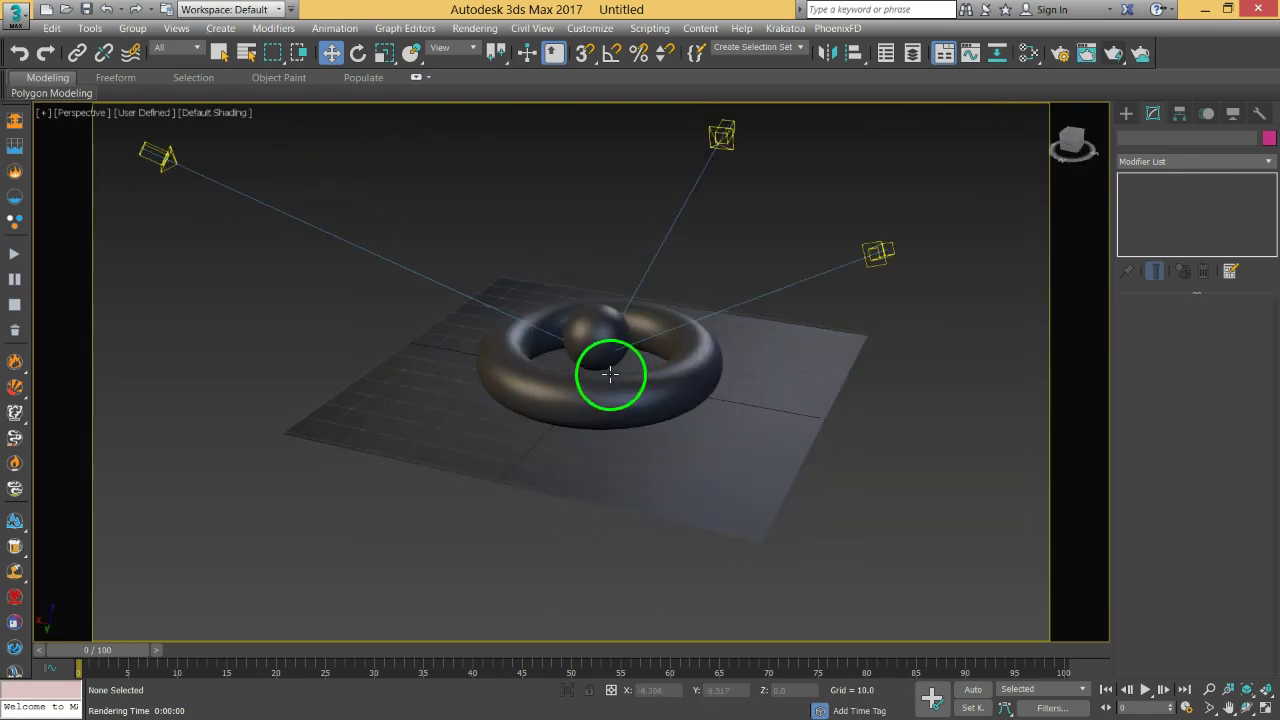
key("shift+z")
scroll(600, 390, "up", 6)
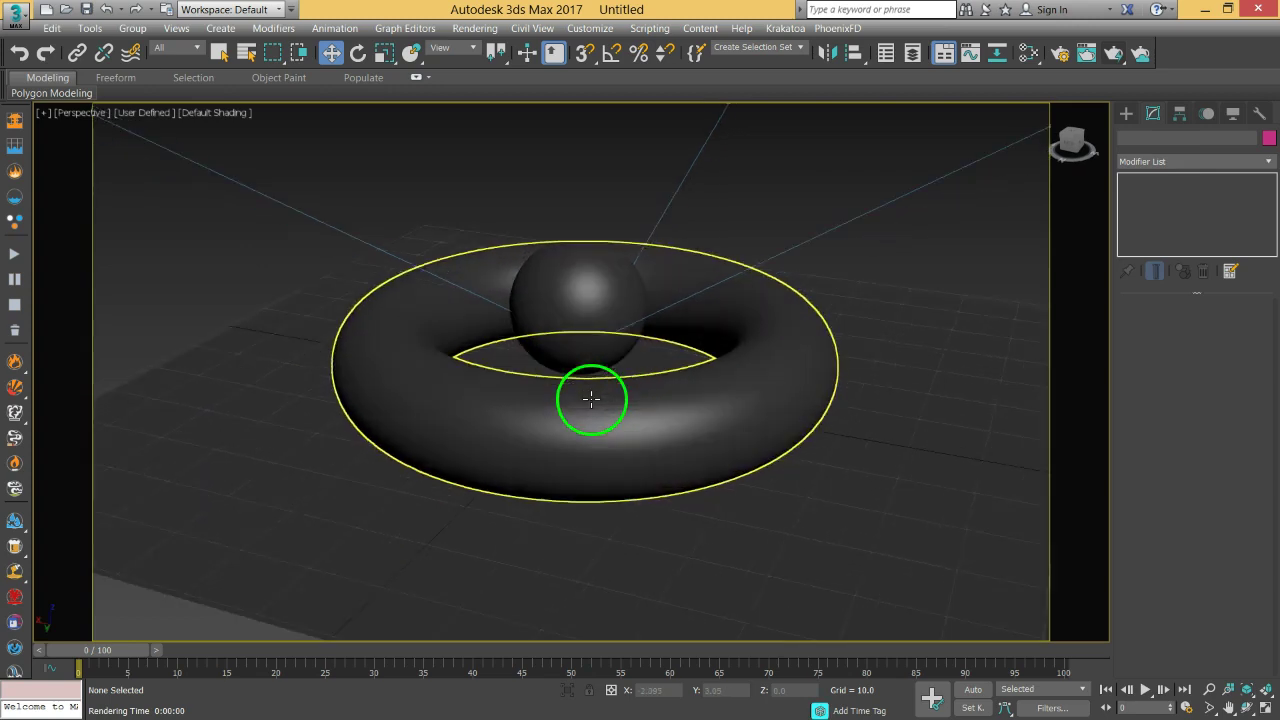
middle_click_drag(595, 393, 909, 211, "alt")
left_click(1116, 55)
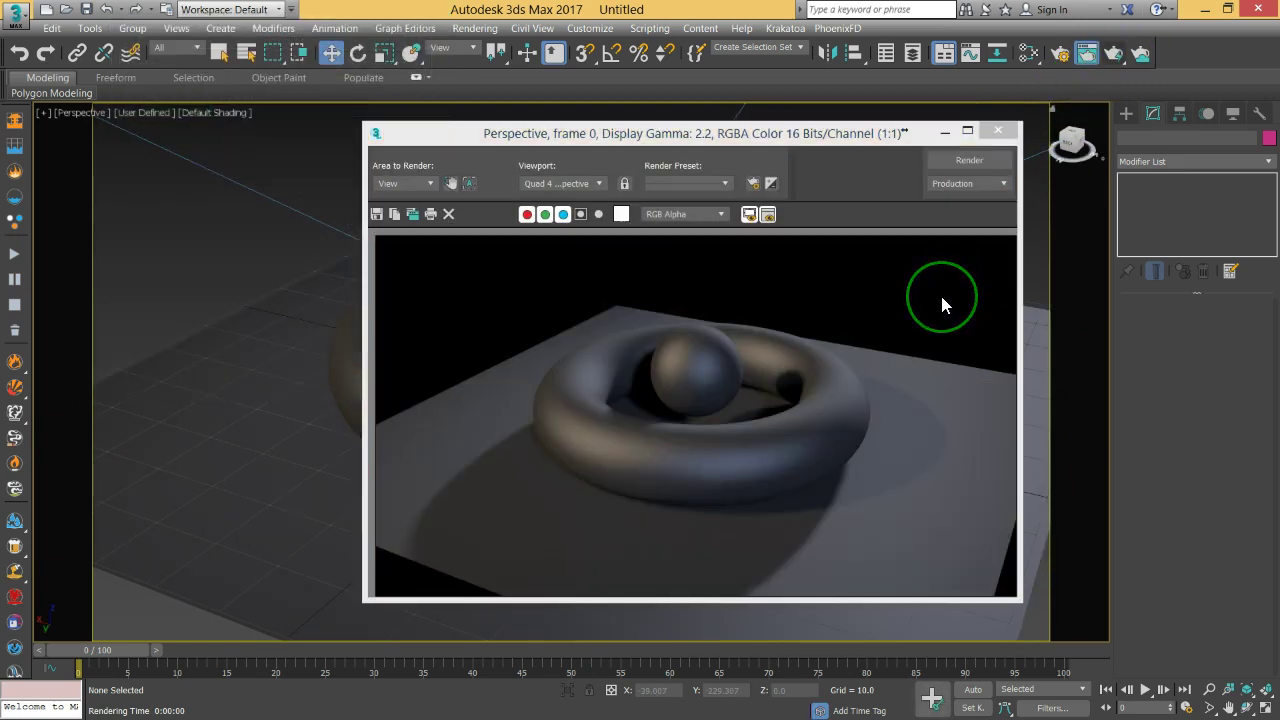
left_click(994, 131)
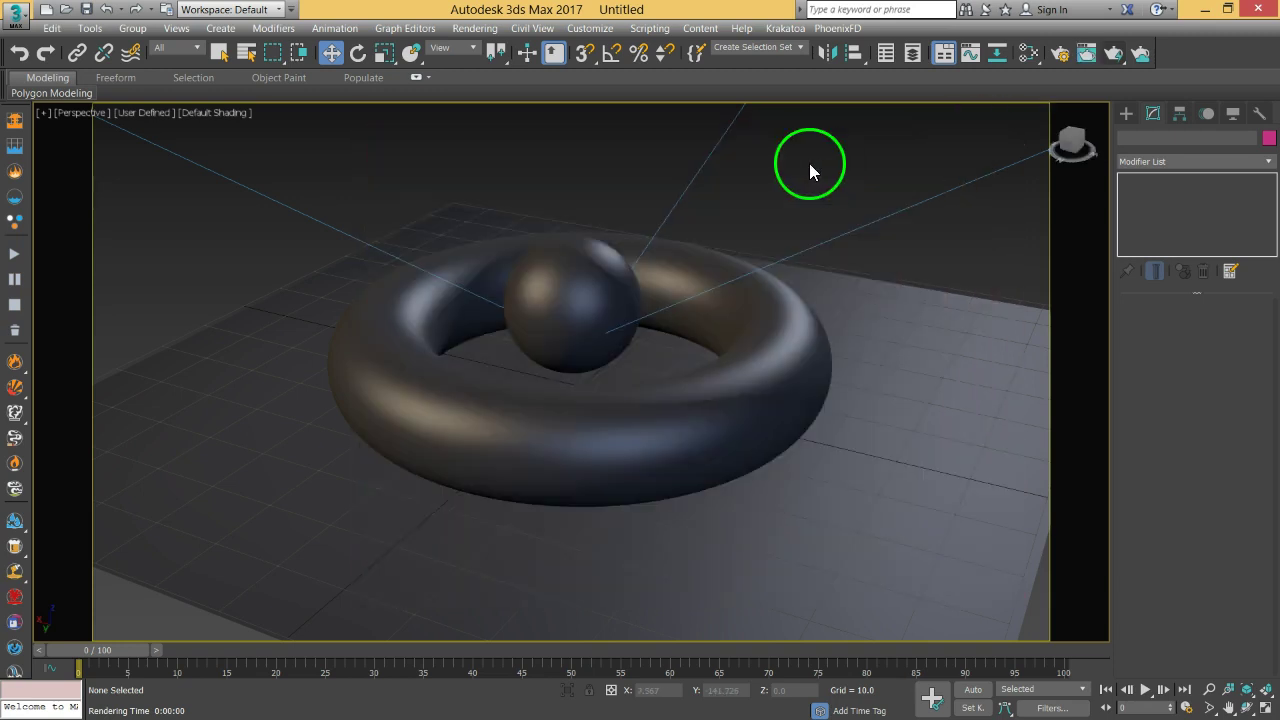